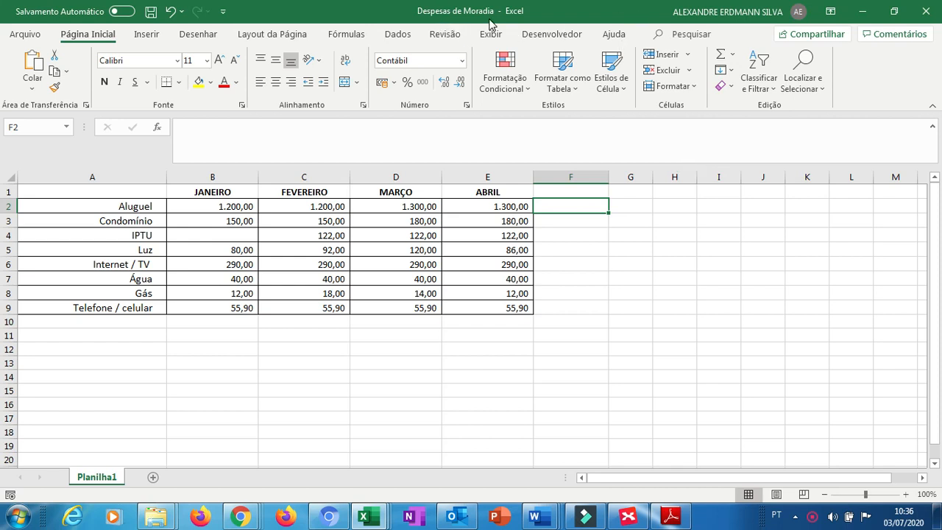
Start entering a =SOMA( formula in cell F2 with the January rent cell B2 as its first reference.
click(362, 39)
click(362, 40)
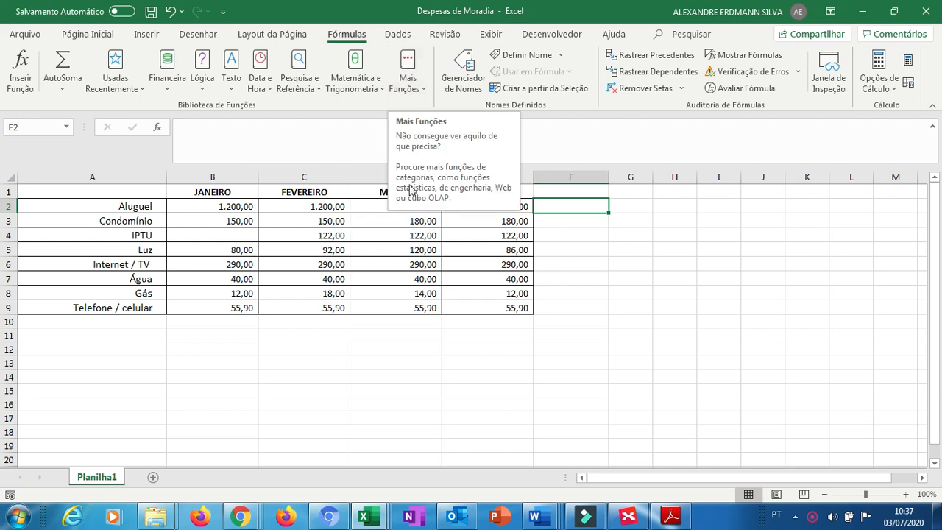
click(557, 223)
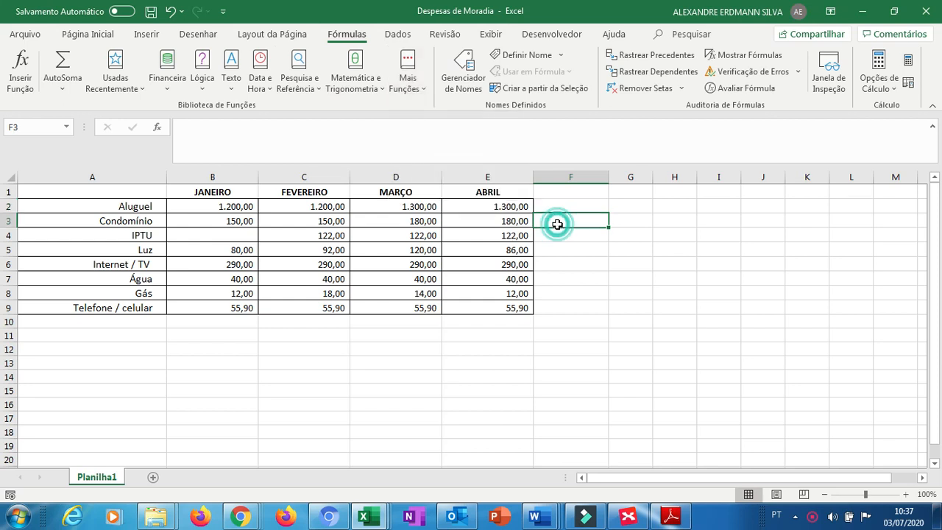
key(Up)
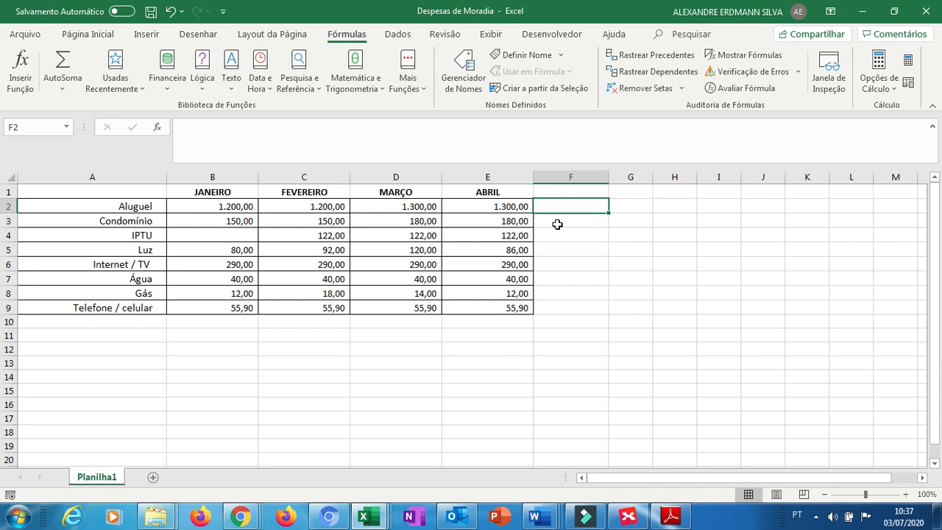
text(=)
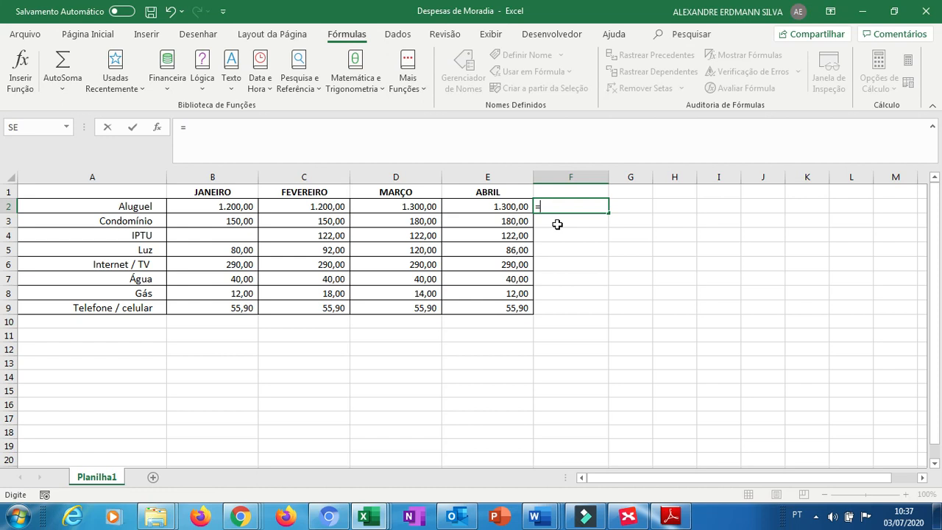
text(S)
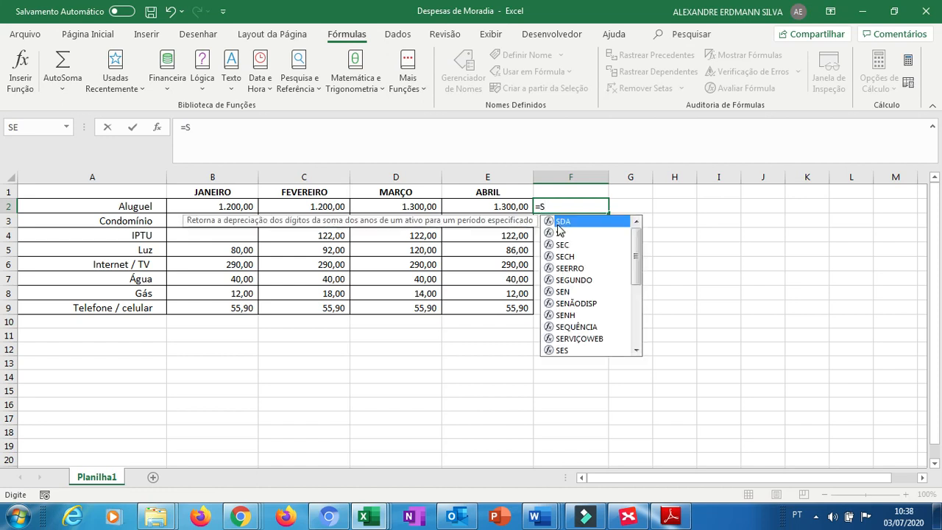
text(OMA)
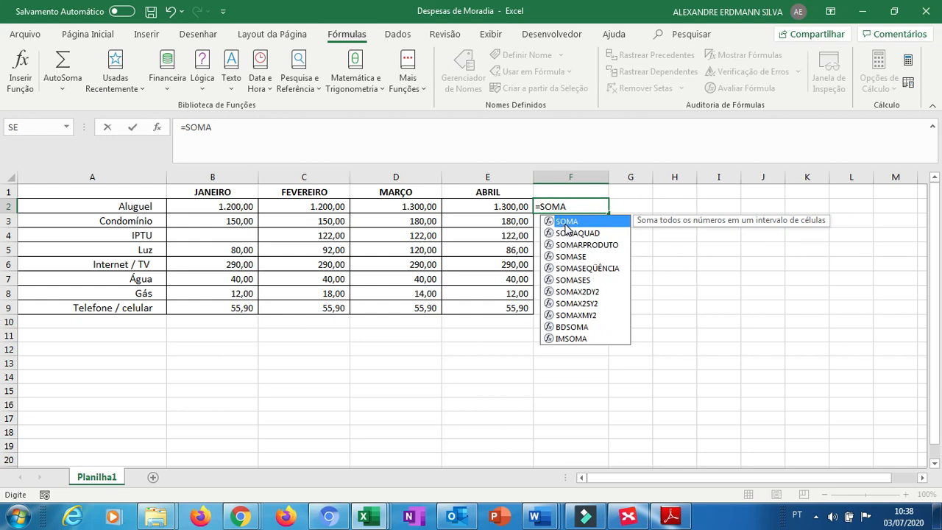
text(()
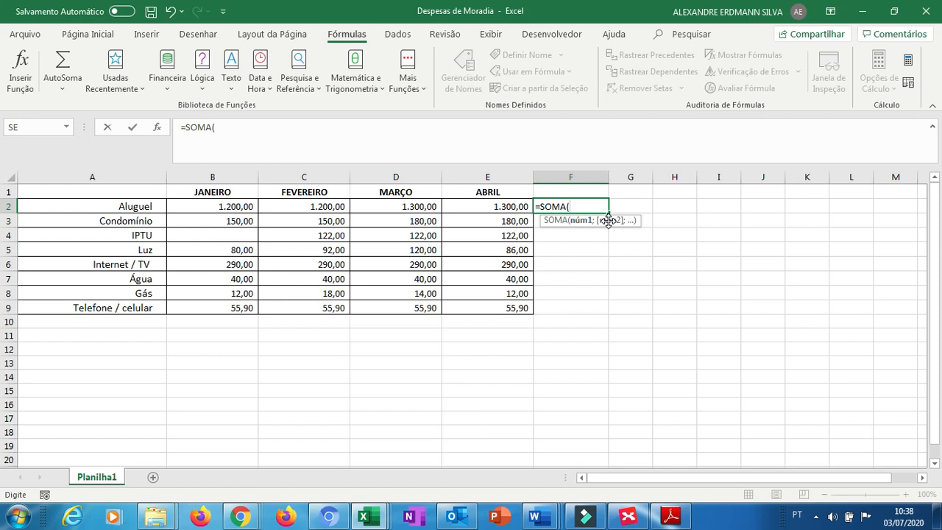
click(232, 207)
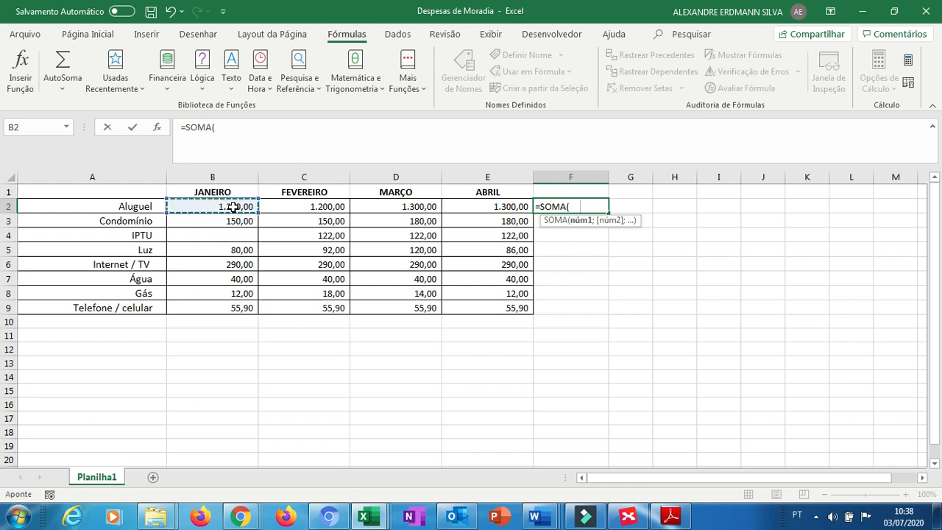
key(alt+Tab)
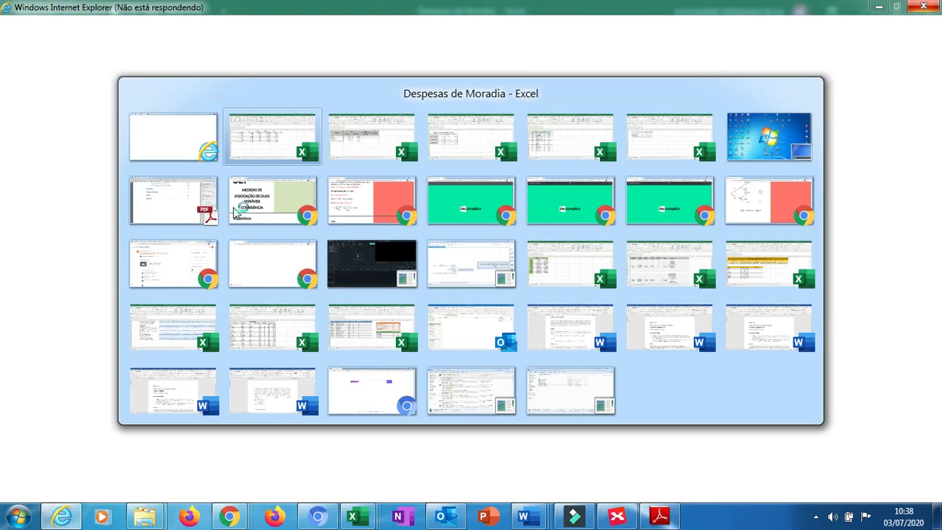
key(alt+Tab)
key(alt+Tab)
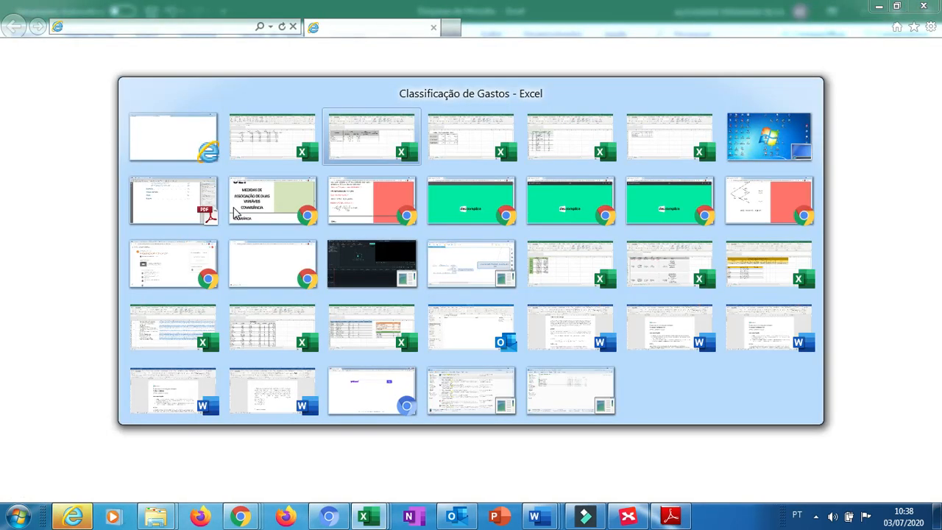
key(alt+shift+Tab)
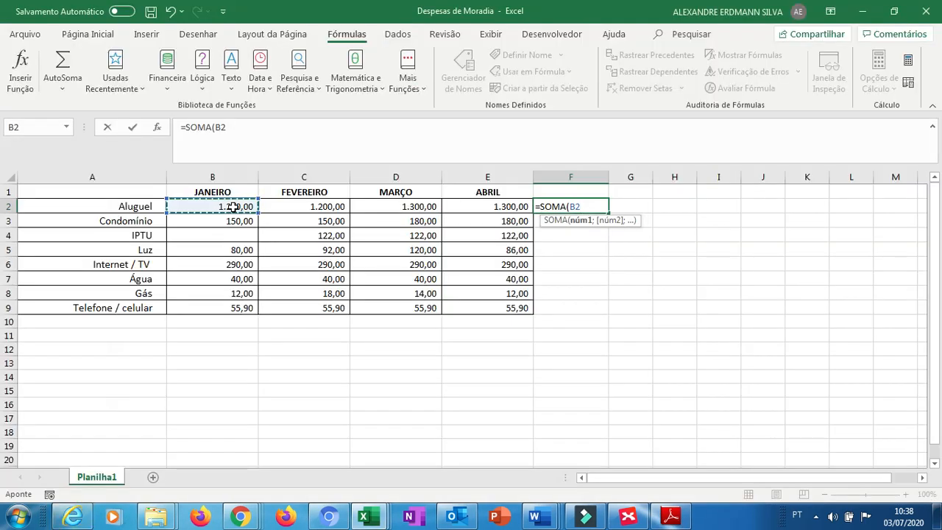
Complete F2's formula as =SOMA(B2:E2) to total the rent from January to April.
drag(282, 207, 465, 204)
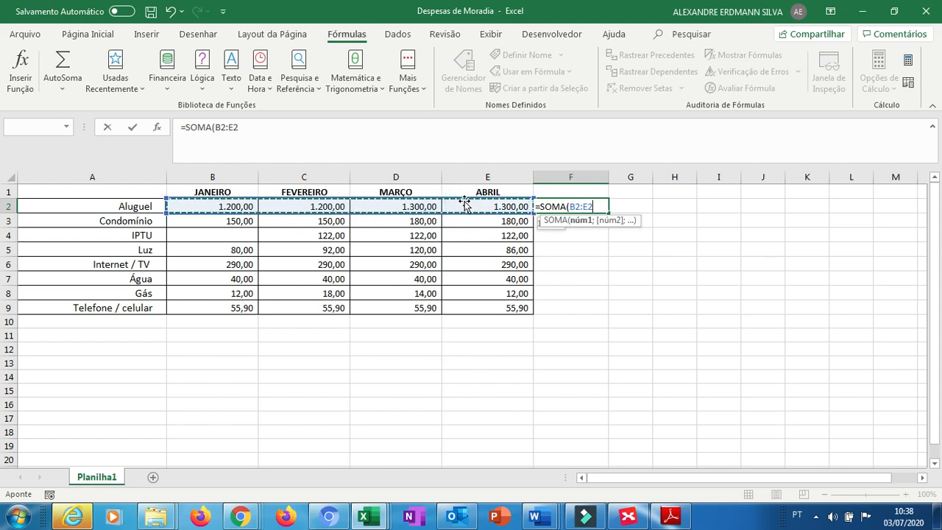
text())
key(Return)
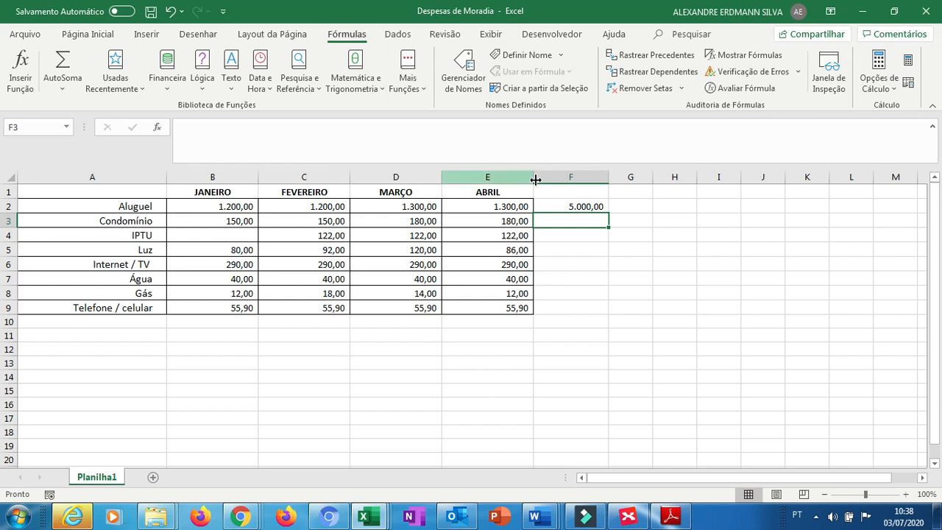
Copy the SOMA formula from F2 down through F9 for every expense row.
click(595, 209)
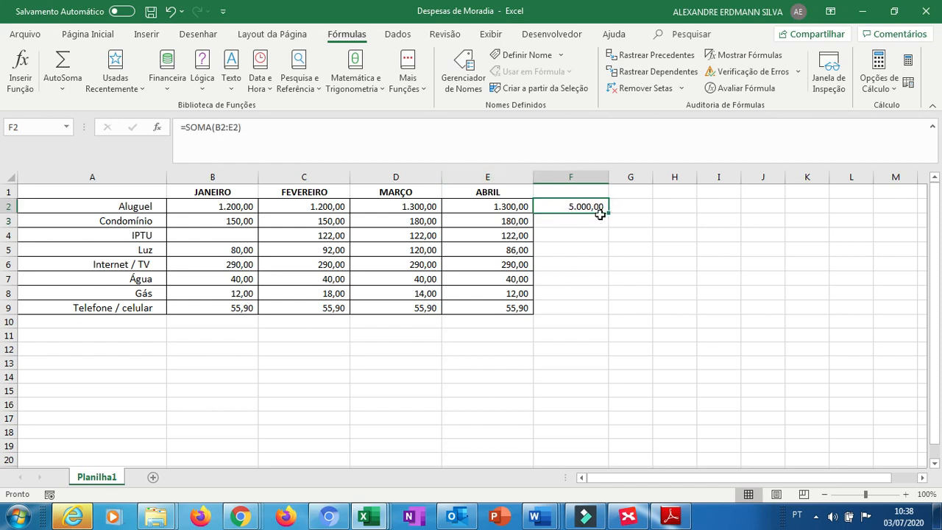
drag(608, 212, 600, 312)
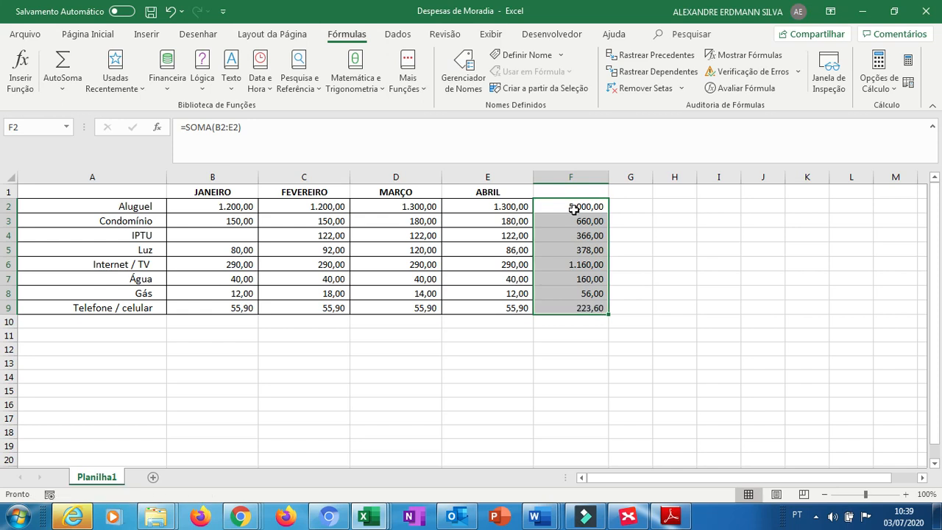
Inspect the copied sum formula in F3 and the row's month cells it covers.
click(568, 224)
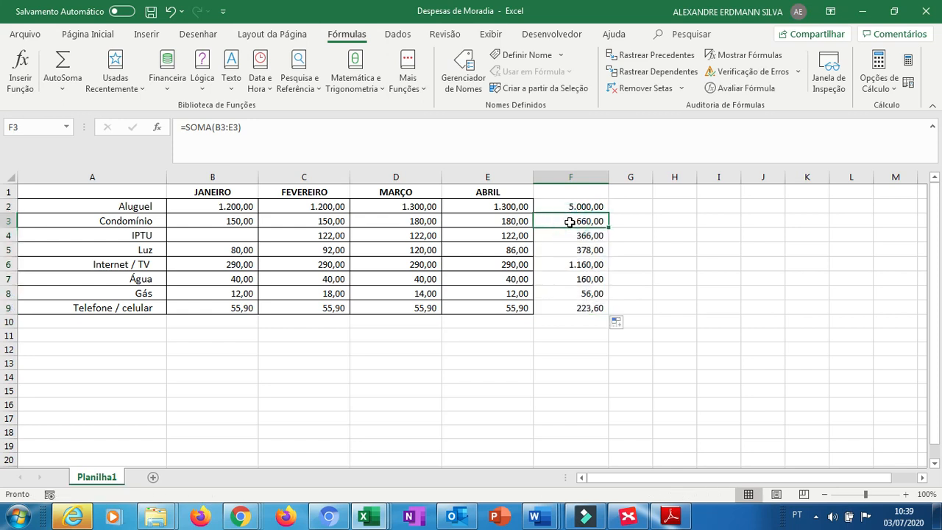
key(Left)
key(Left)
key(Left)
key(Left)
key(Left)
key(Right)
key(Right)
key(Right)
key(Right)
key(Right)
key(Right)
key(Left)
Enter the column header Soma in cell F1.
key(Up)
key(Up)
text(Soma)
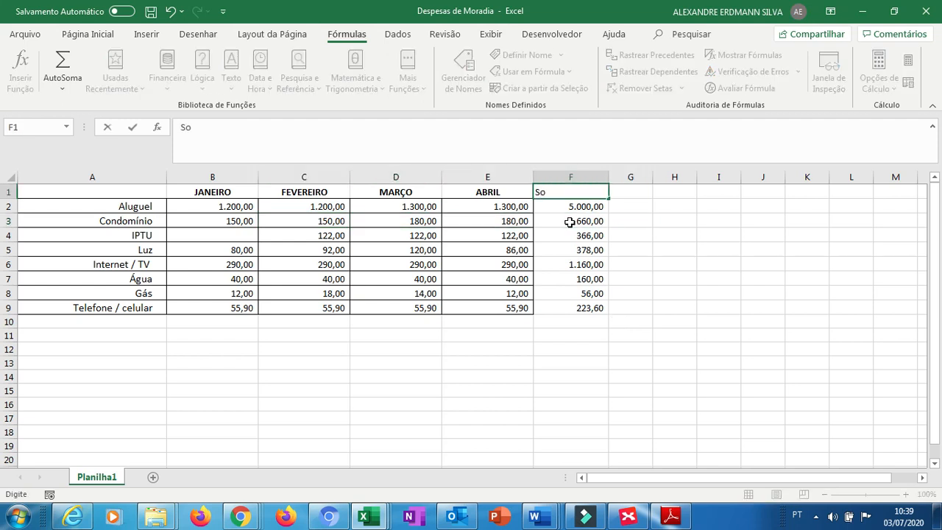
key(Return)
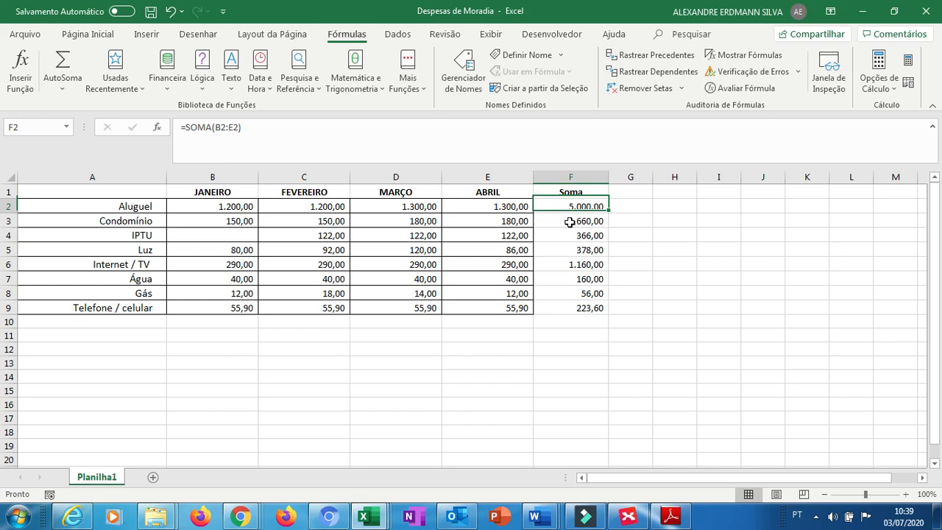
Enter the column header Média in cell G1.
key(Right)
key(Up)
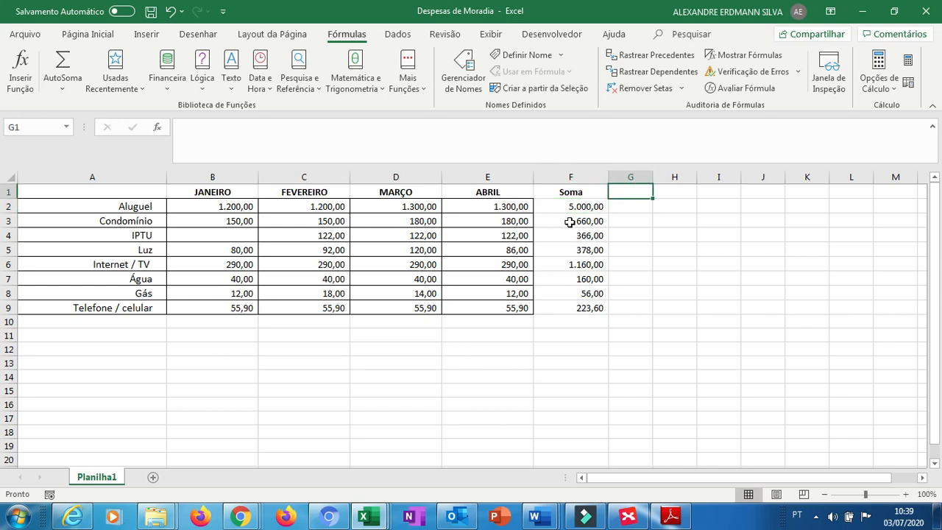
text(Média)
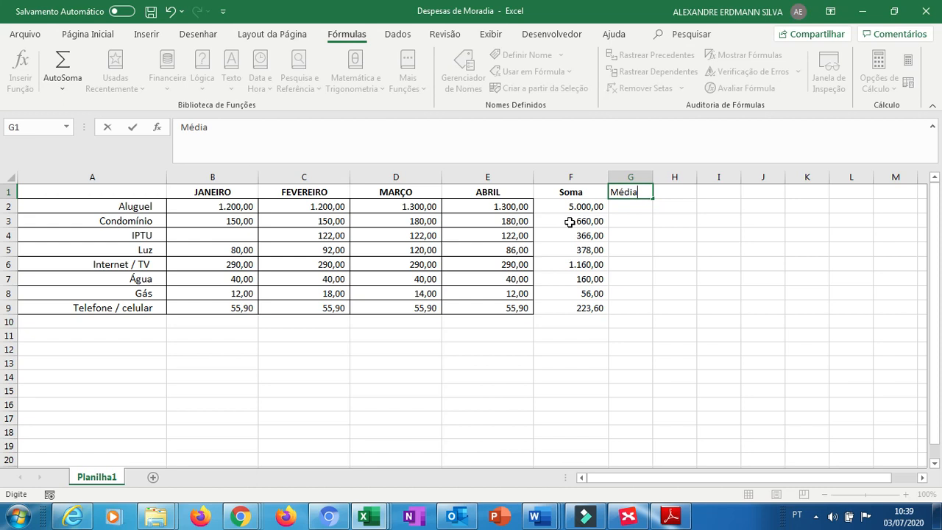
key(Return)
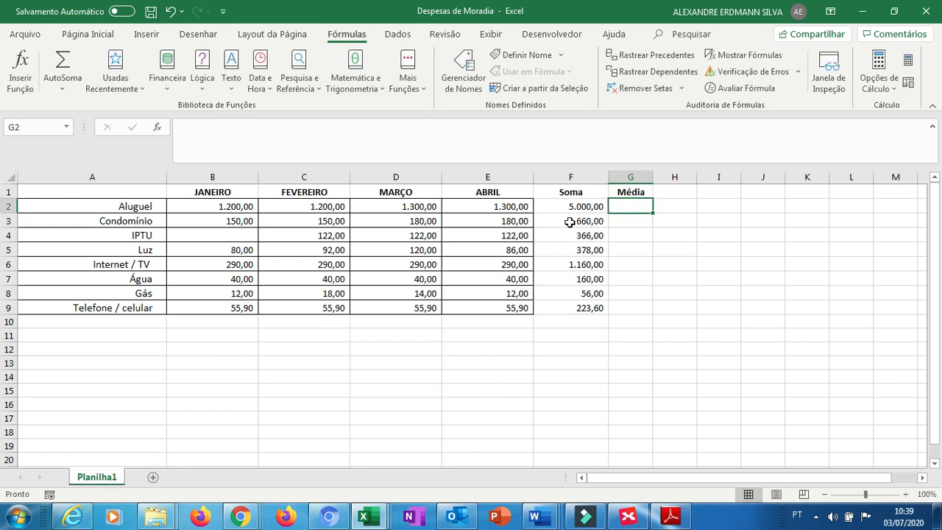
Enter =media(B2:E2) in G2 to average the rent across the four months.
text(=)
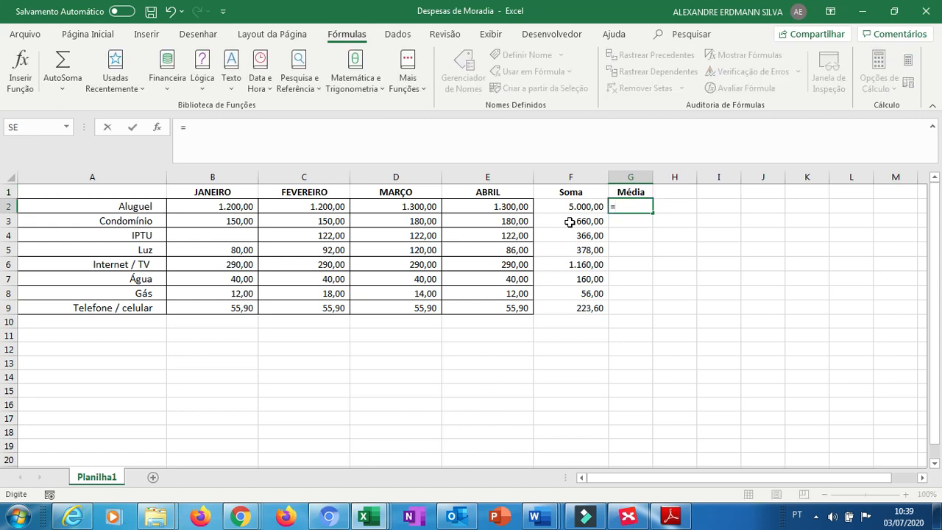
text(media()
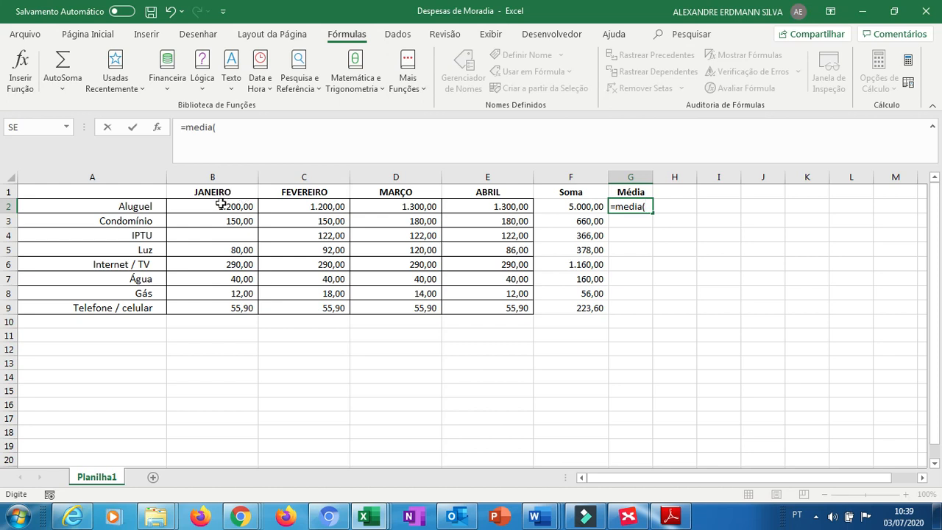
drag(221, 204, 457, 208)
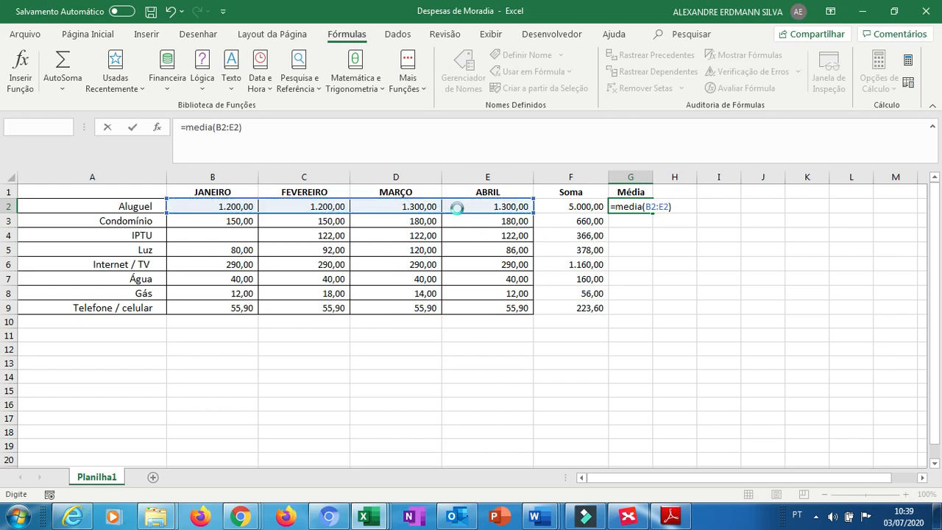
key(Return)
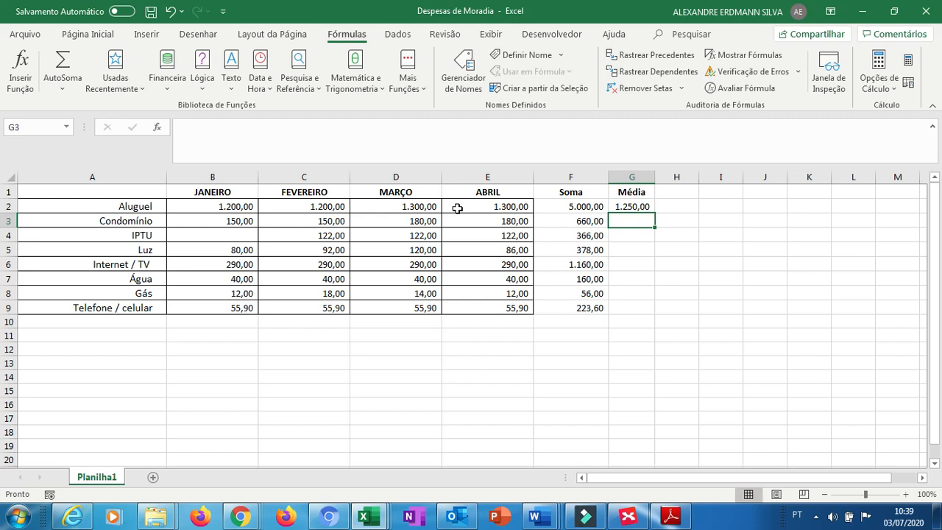
Fill the average formula from G2 down the Média column to row 10.
click(626, 207)
drag(654, 213, 604, 322)
click(644, 322)
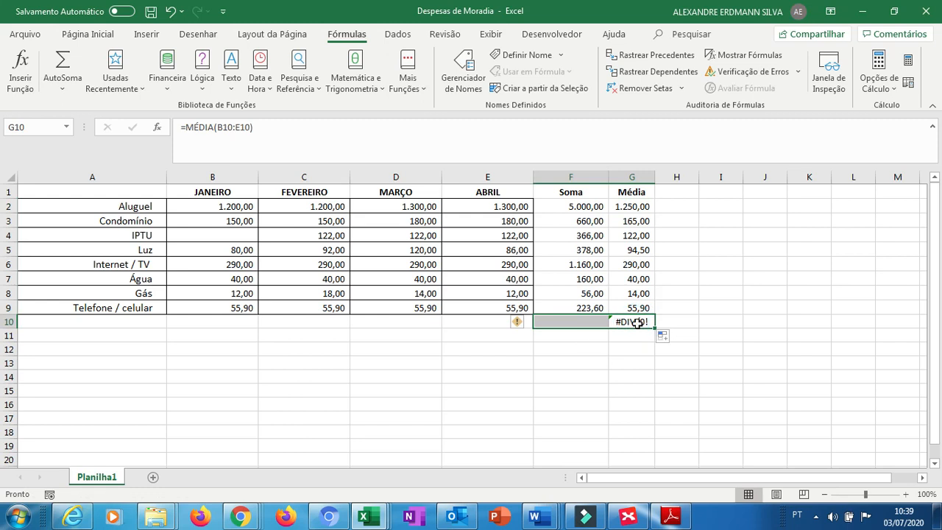
Delete the extra average formula in G10 below the table.
click(631, 322)
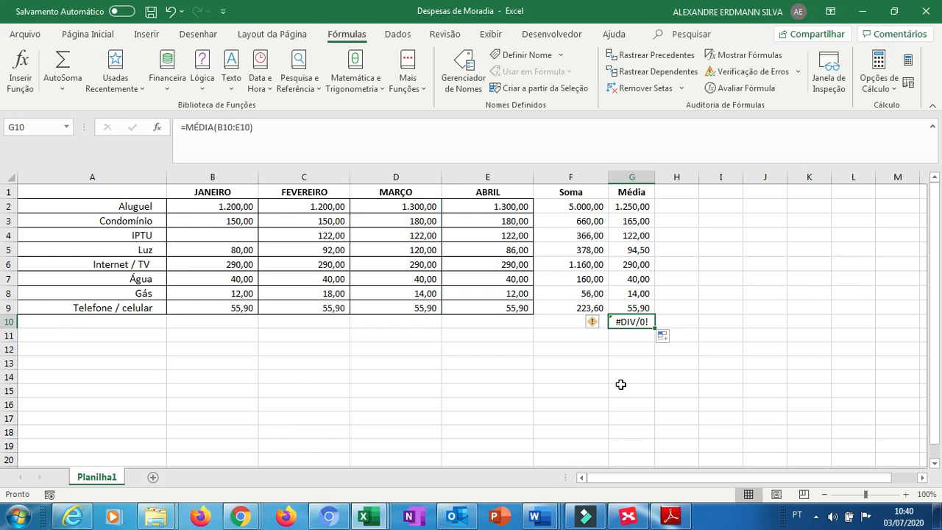
key(Up)
key(Up)
key(Up)
key(Up)
key(Down)
key(Down)
key(Down)
key(Down)
key(Delete)
Enter the header Valor Máximo in H1 and autofit column H's width.
key(Up)
key(Up)
key(Up)
key(Up)
key(Up)
key(Up)
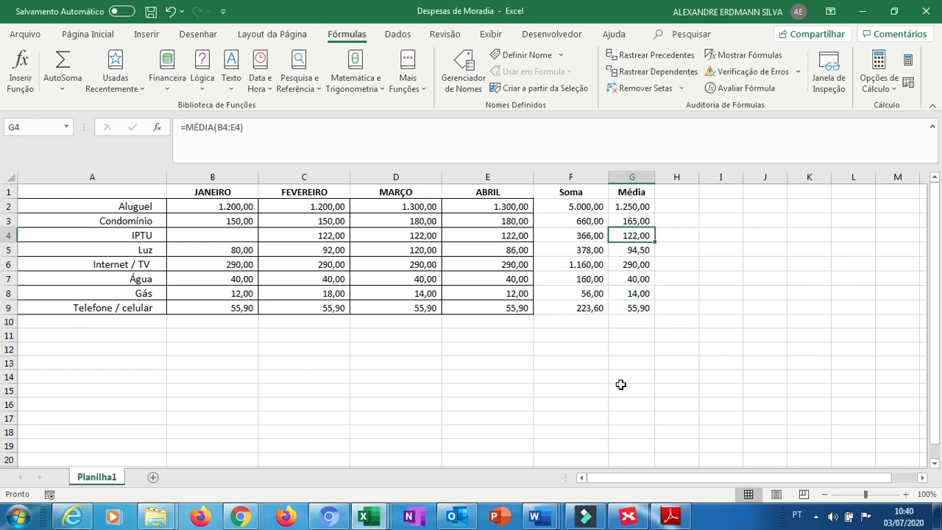
key(Up)
key(Up)
key(Up)
key(Right)
text(Valor)
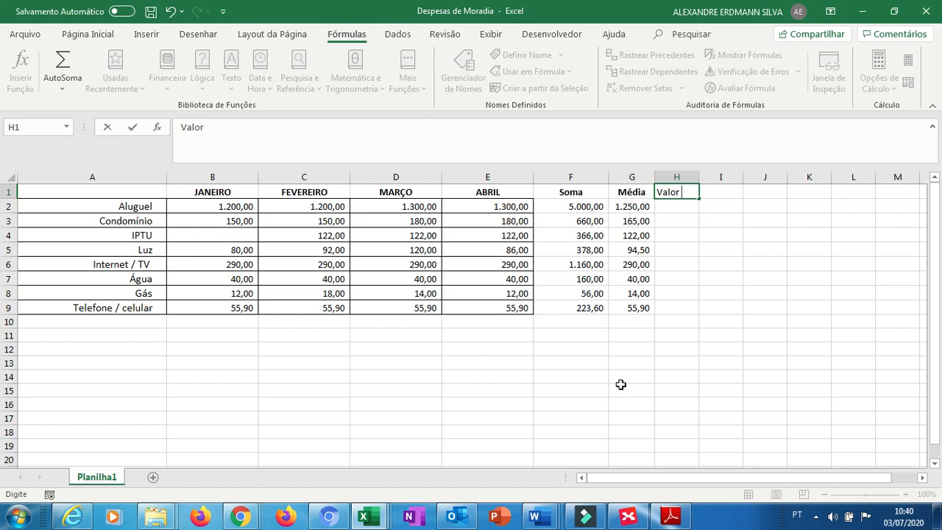
text( Máximo)
key(Return)
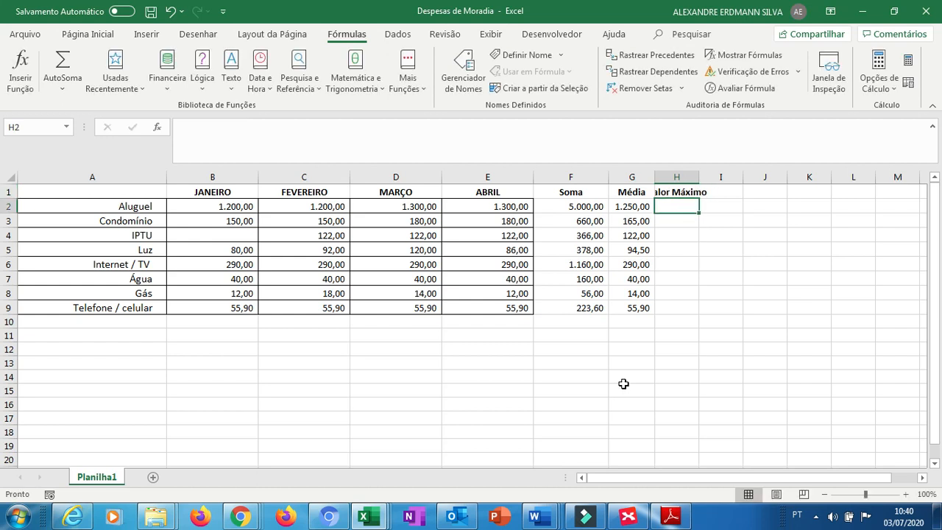
double_click(700, 175)
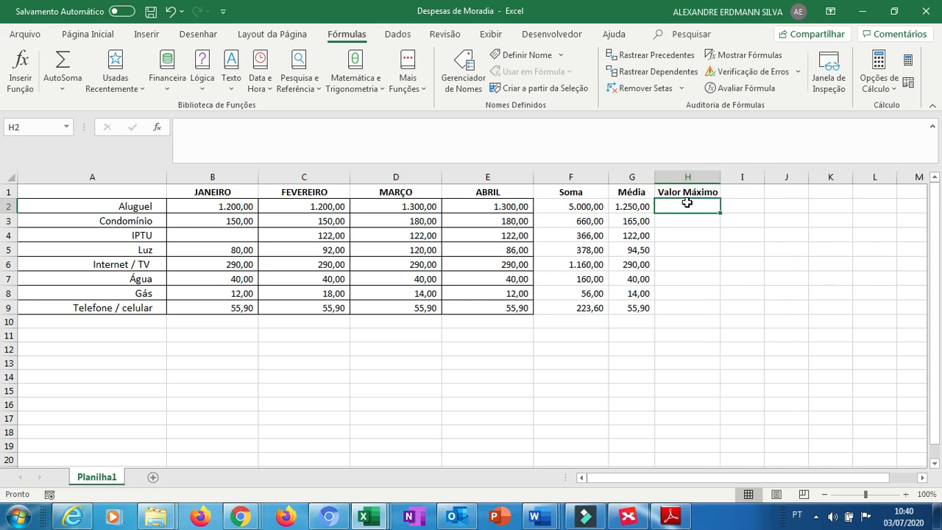
Enter =maximo(B2:E2) in H2 to find the highest monthly rent.
text(=)
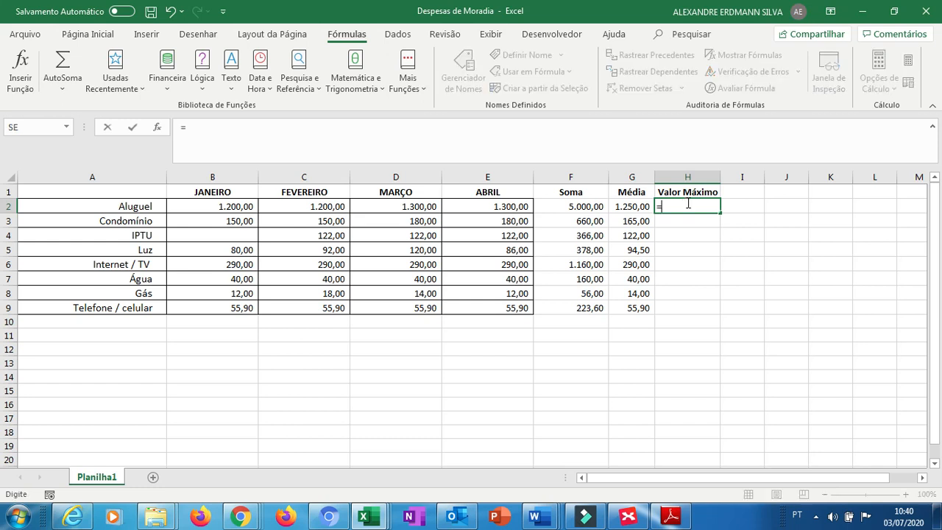
text(maximo()
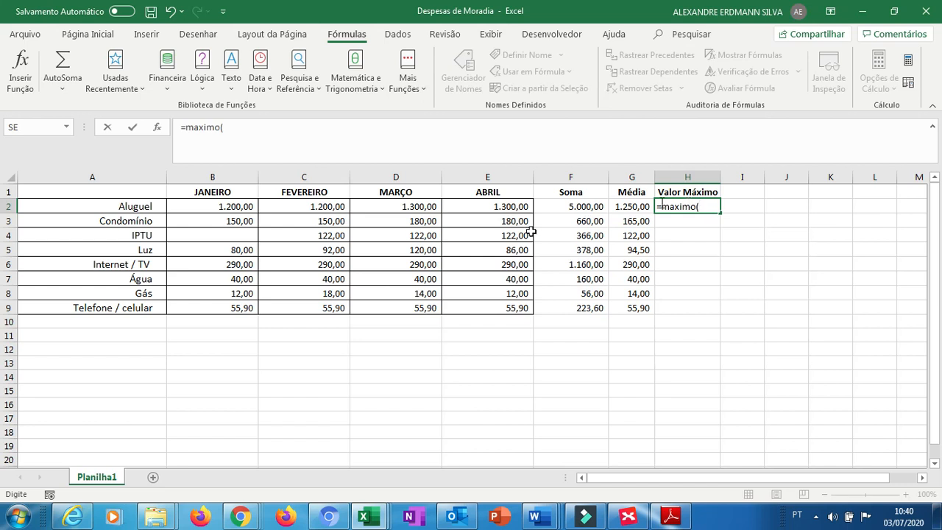
drag(248, 204, 469, 208)
text())
key(Return)
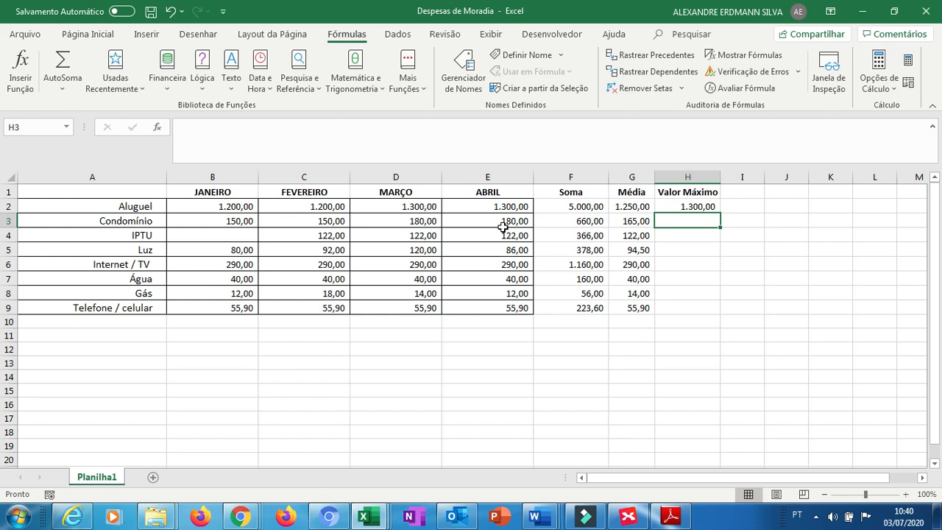
click(679, 198)
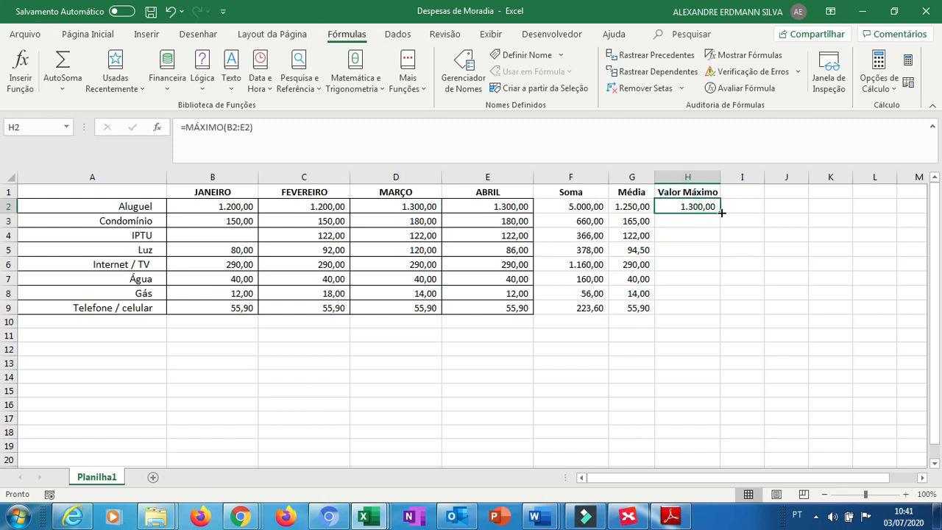
Fill the maximum formula from H2 down the Valor Máximo column to row 9 and check the copied formulas.
drag(722, 213, 713, 309)
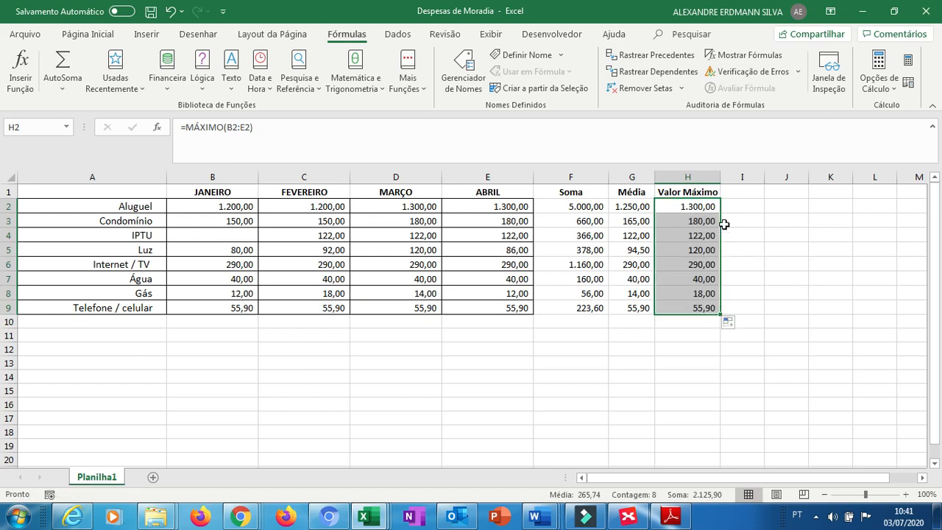
click(707, 235)
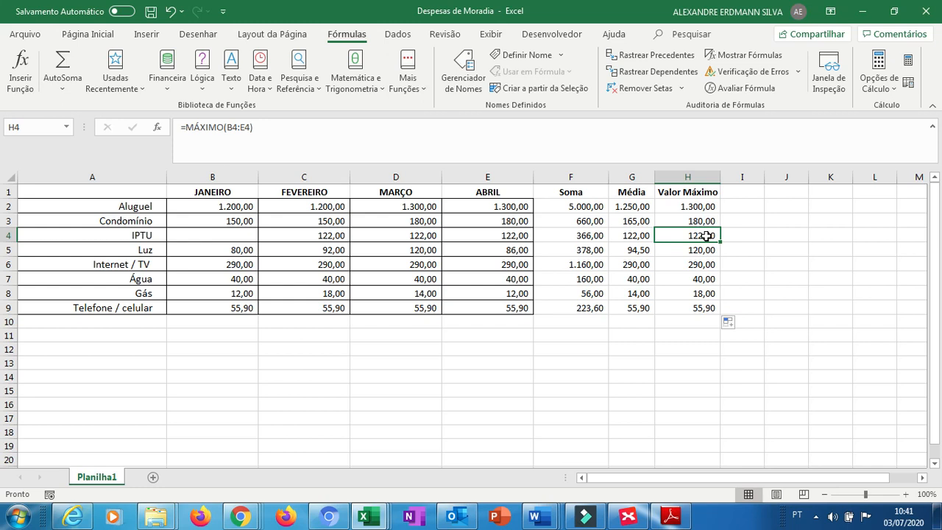
click(700, 252)
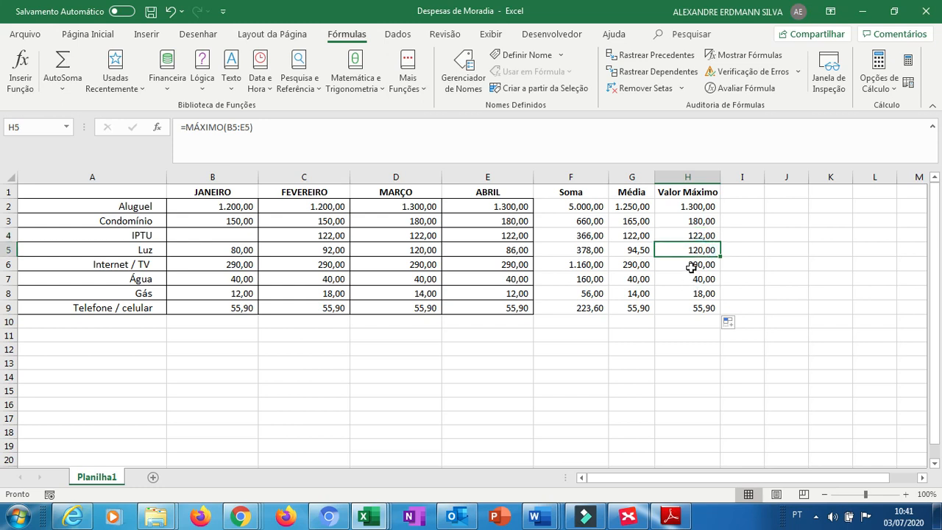
click(692, 266)
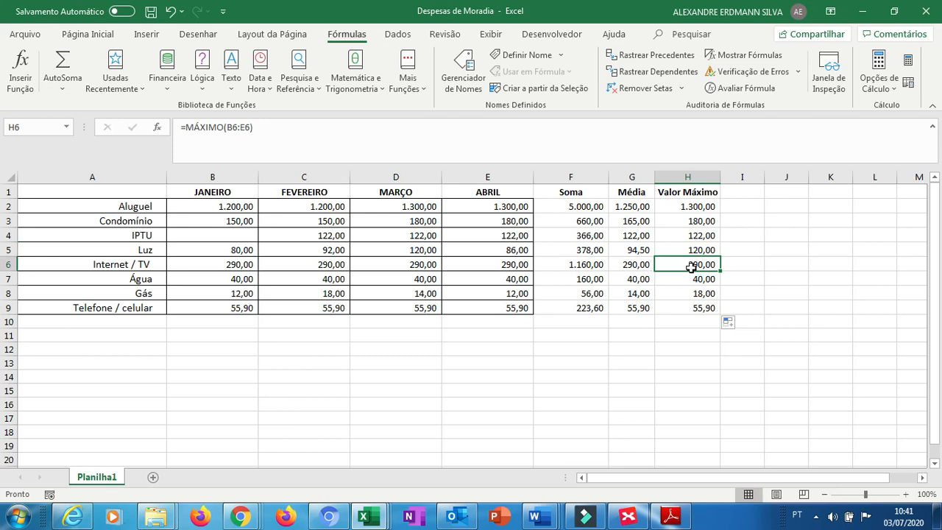
click(694, 281)
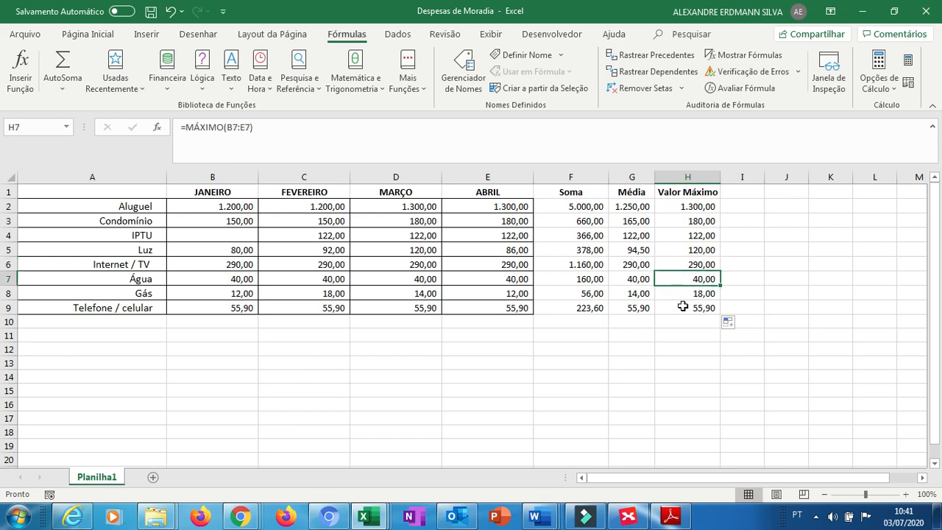
click(682, 304)
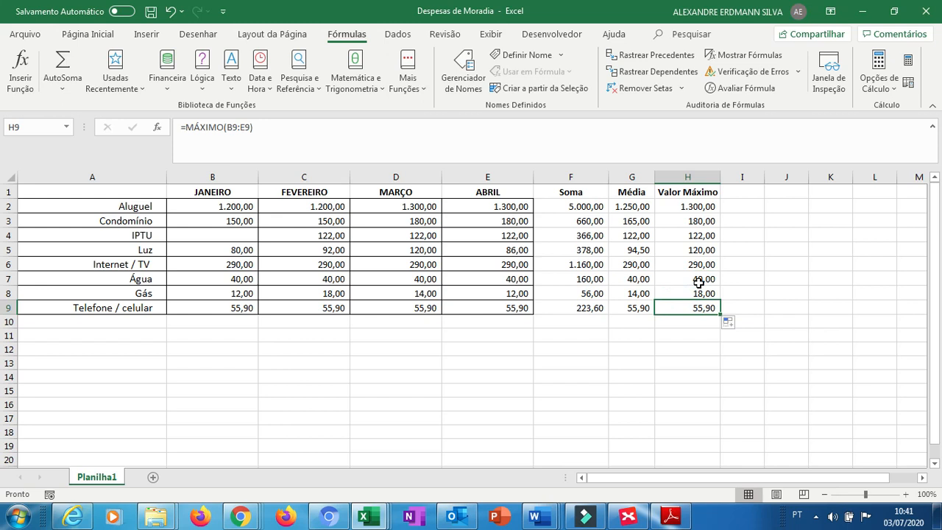
Enter the header Valor Mínimo in I1 and autofit column I's width.
click(734, 192)
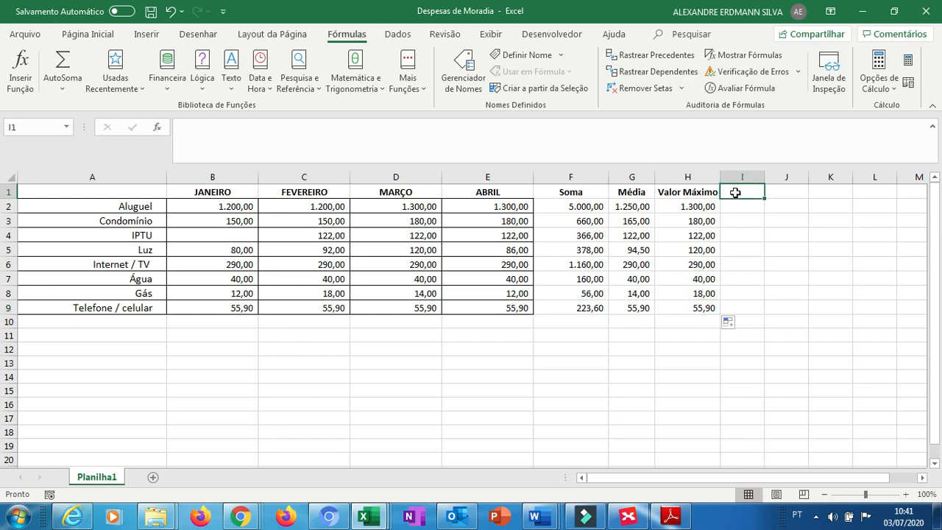
text(Val)
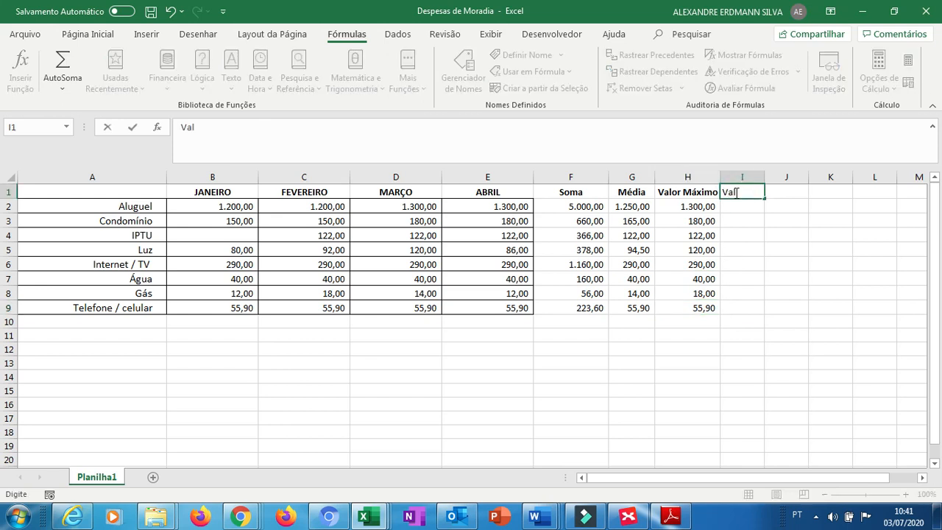
text(or Mínimo)
key(ctrl+Return)
key(Return)
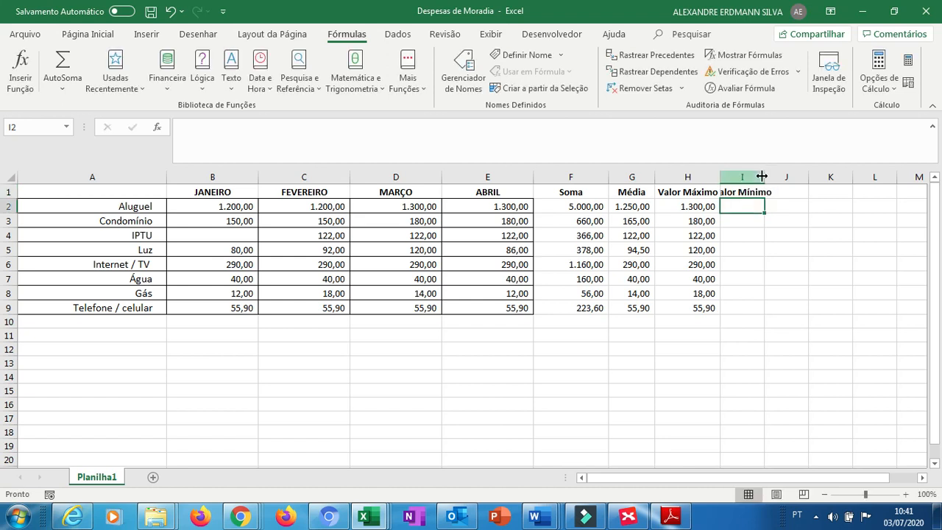
double_click(765, 177)
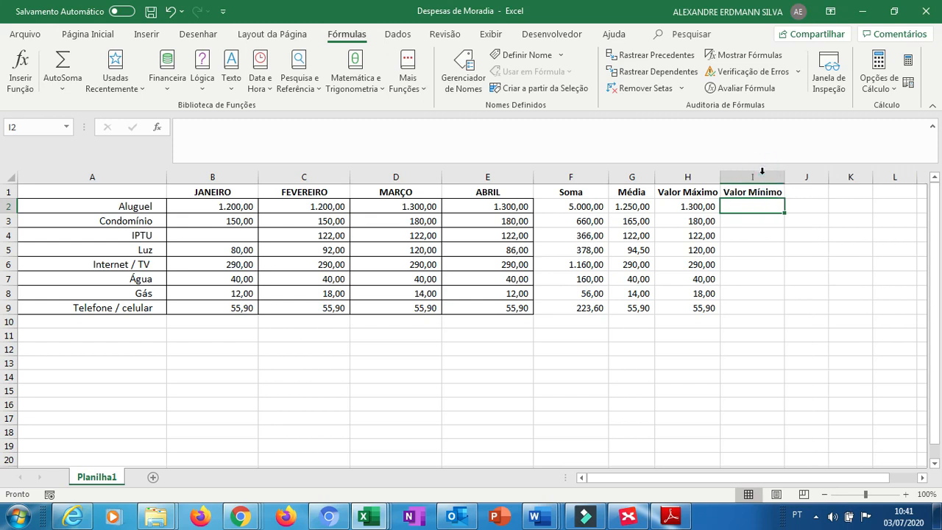
Enter =mínimo(B2:E2) in I2 and fill it down the Valor Mínimo column to row 9.
text(=min)
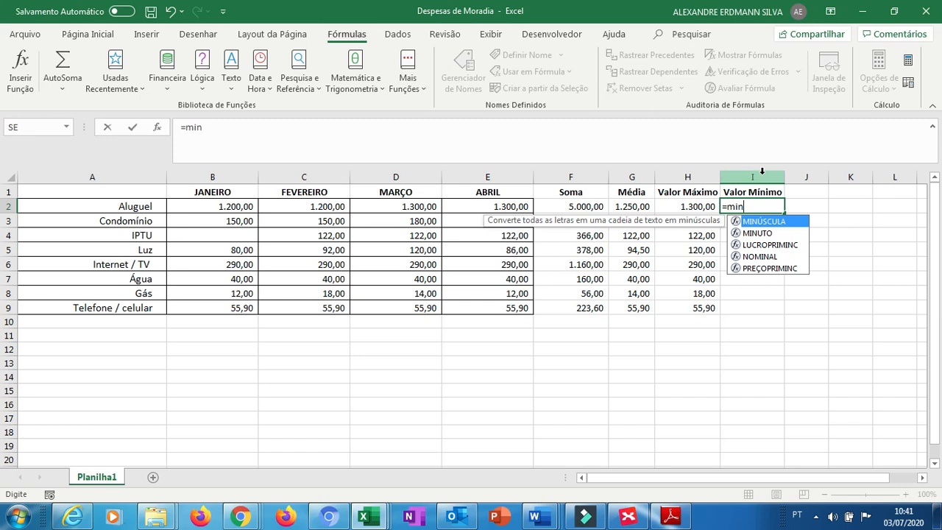
text(imo)
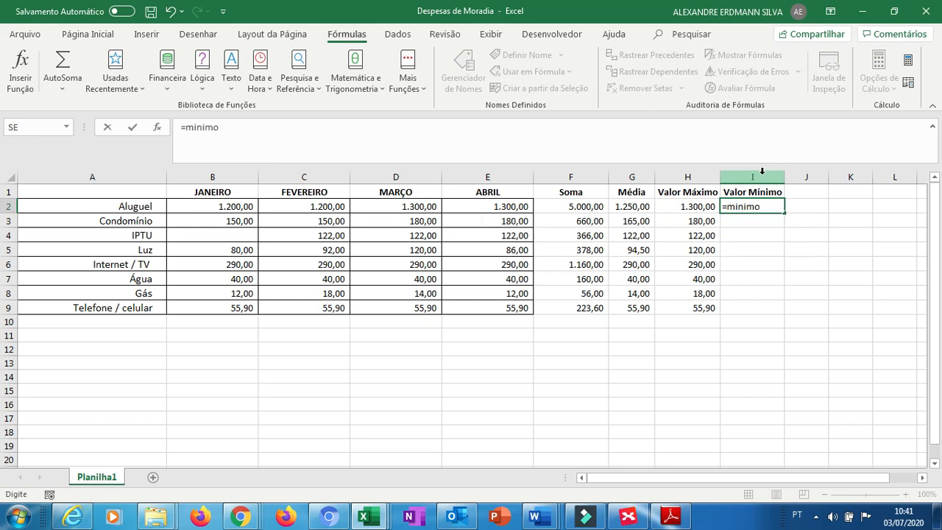
text(()
drag(223, 206, 489, 207)
text())
key(Return)
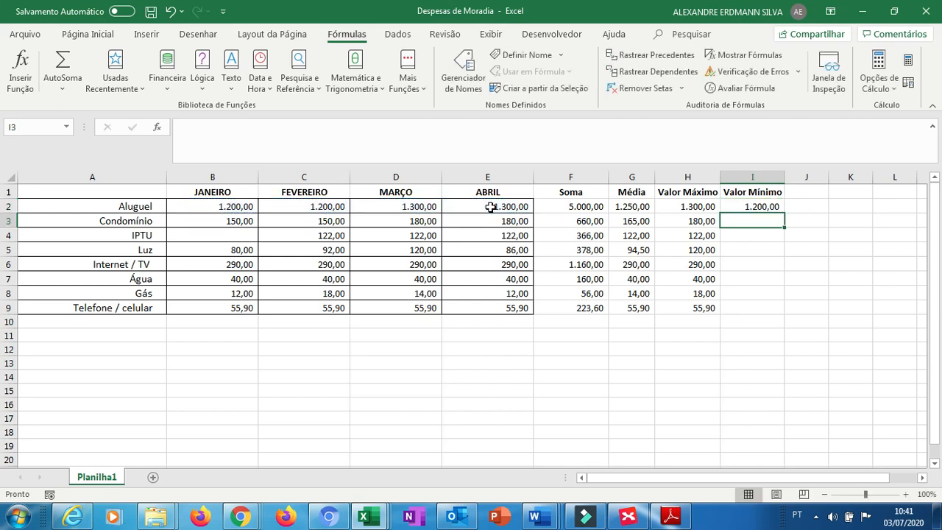
click(753, 207)
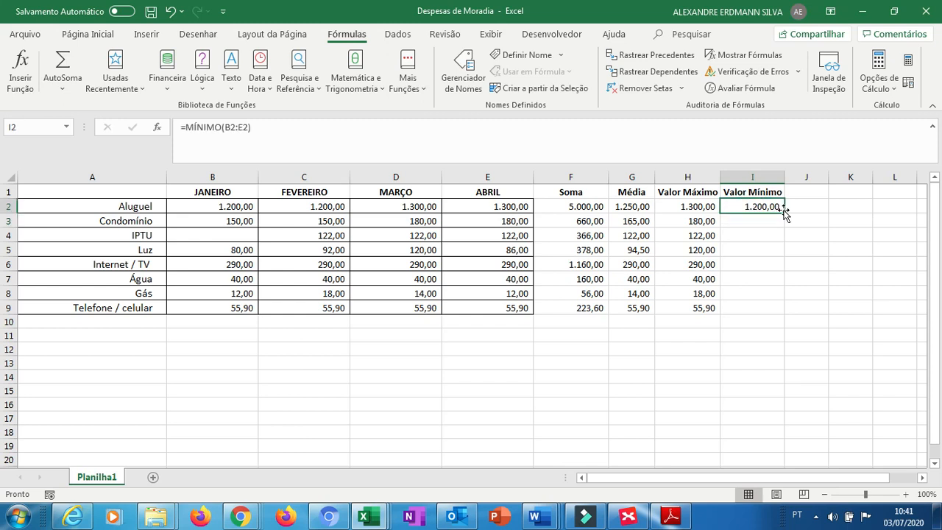
drag(780, 210, 782, 318)
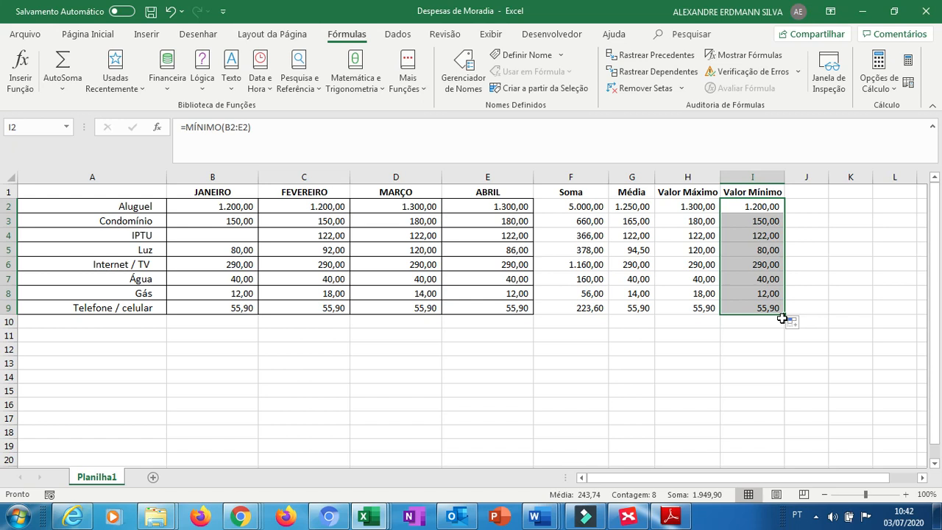
Enter the header Valor Máximo C in J1 and autofit column J's width.
key(Right)
key(Up)
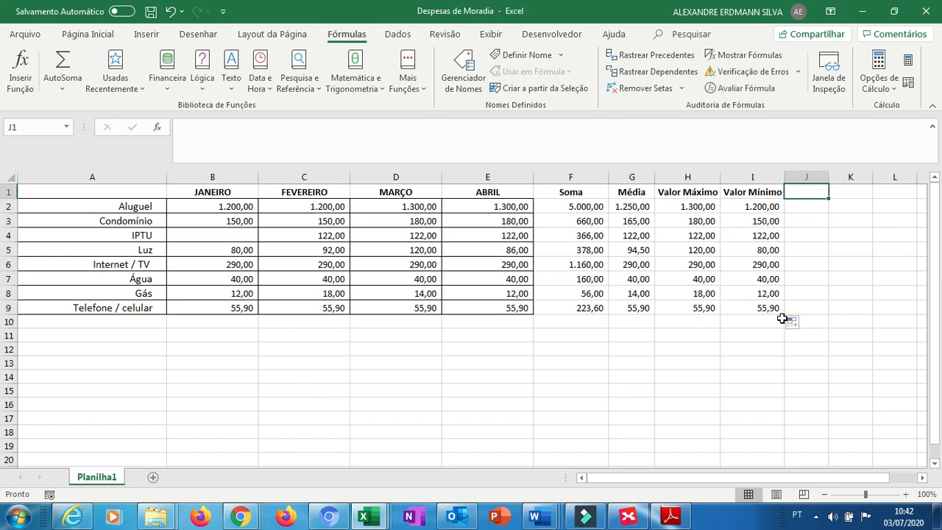
text(Valo)
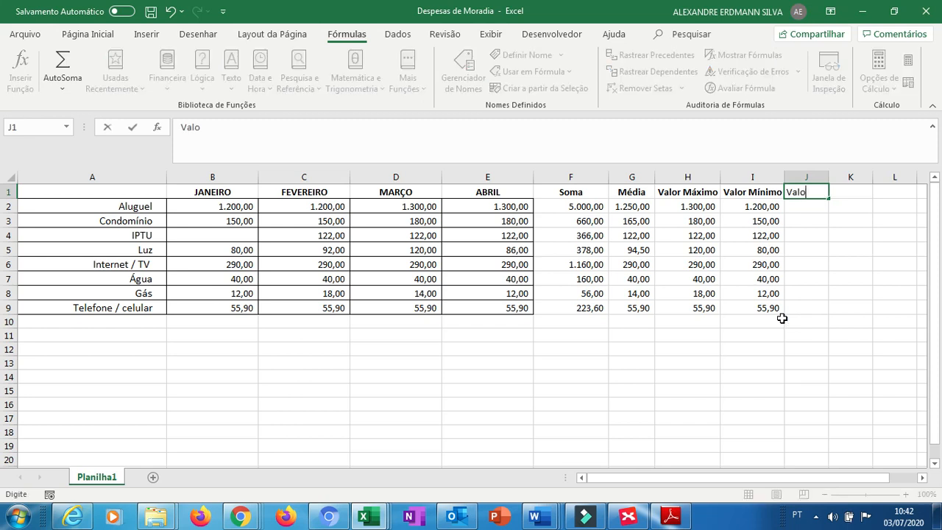
text(r Máximo C)
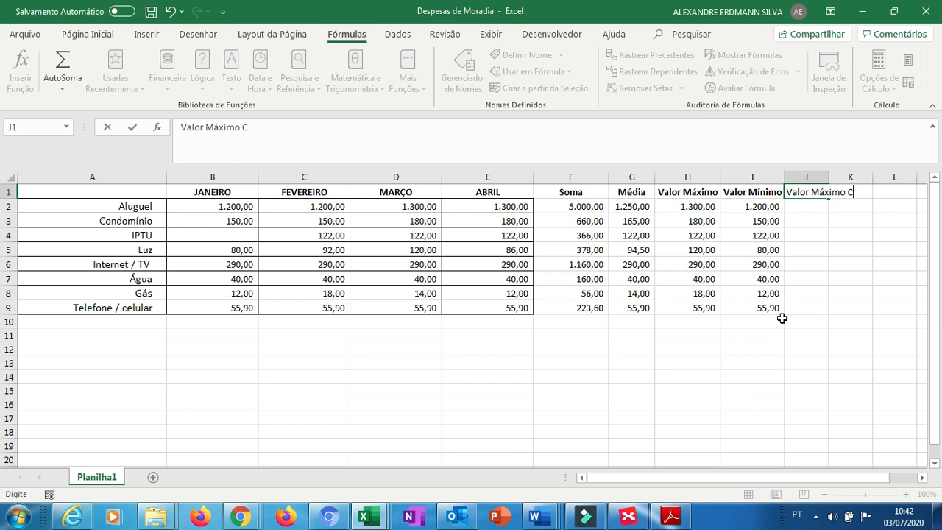
double_click(829, 179)
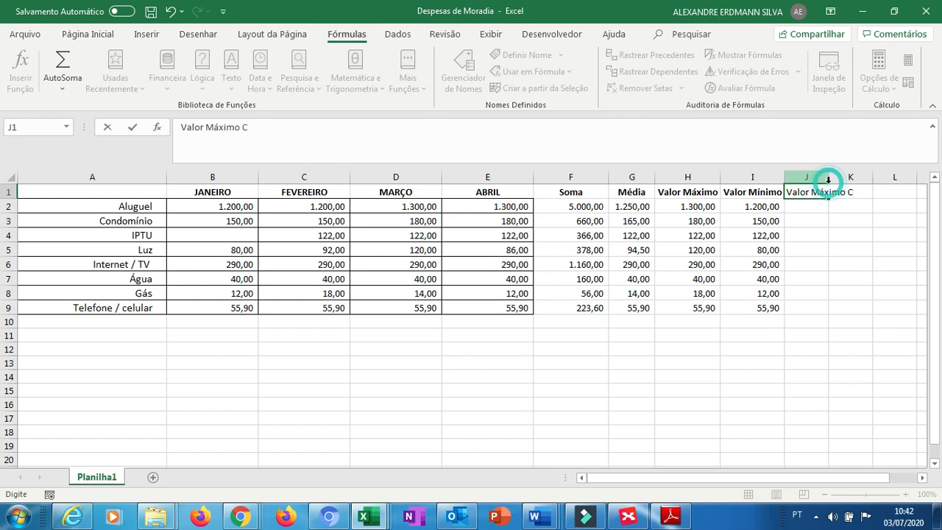
Enter =maximo(B2:E9) in J2 to find the highest value across all expenses and months.
click(811, 207)
text(=maximo()
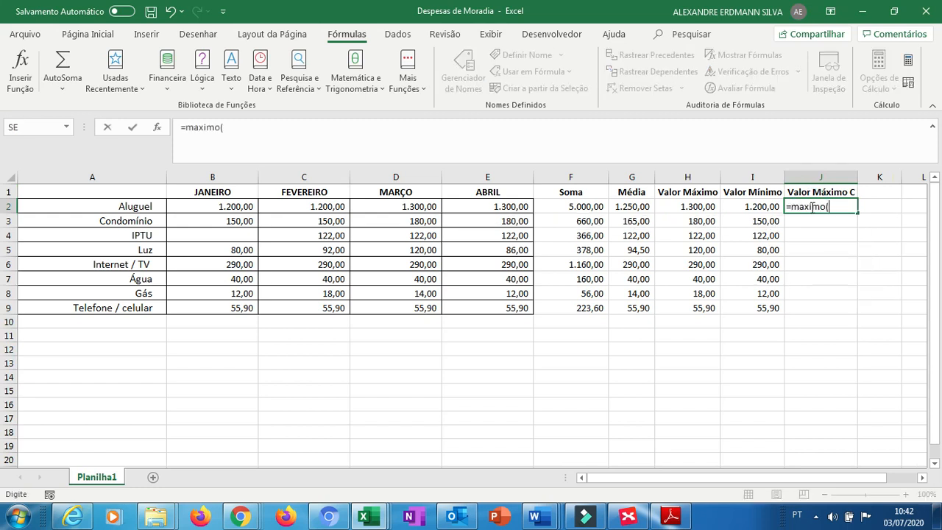
drag(228, 210, 477, 311)
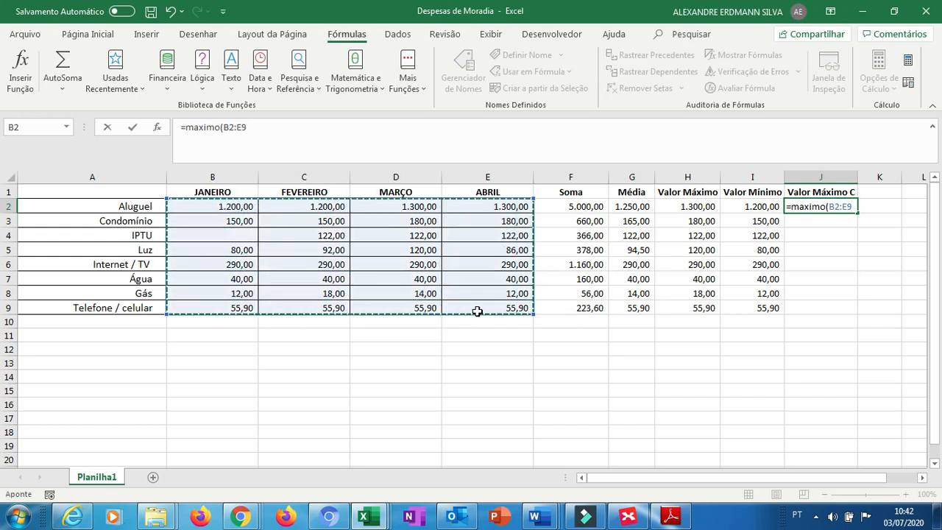
text())
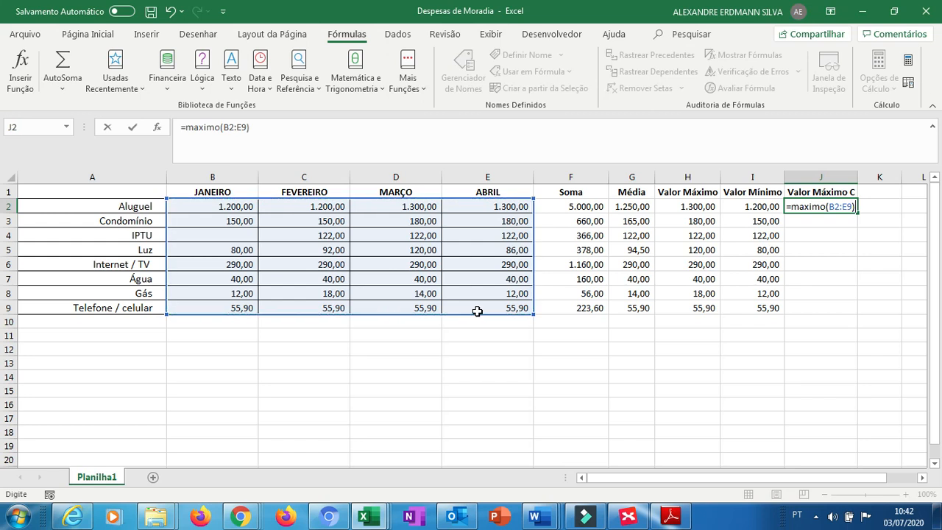
key(Return)
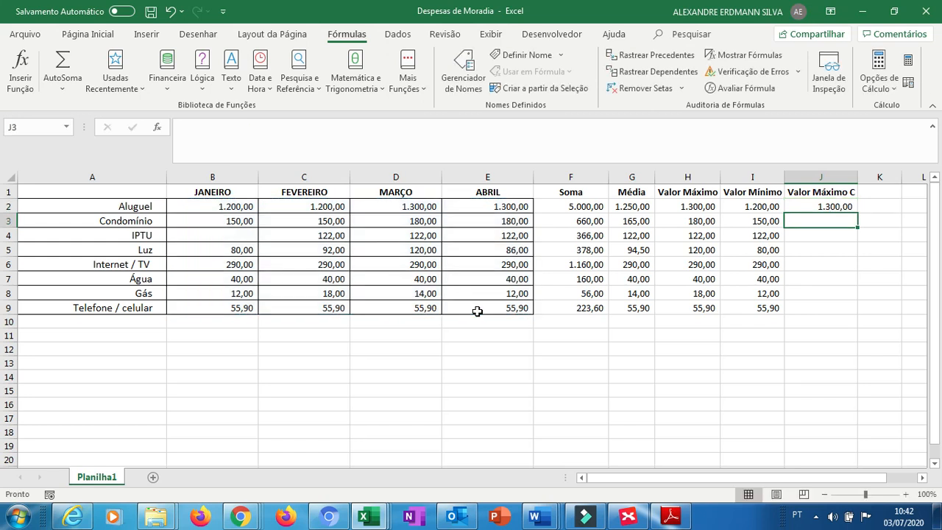
key(Up)
key(Left)
key(Left)
key(Left)
key(Left)
key(Left)
key(Up)
key(Left)
key(Down)
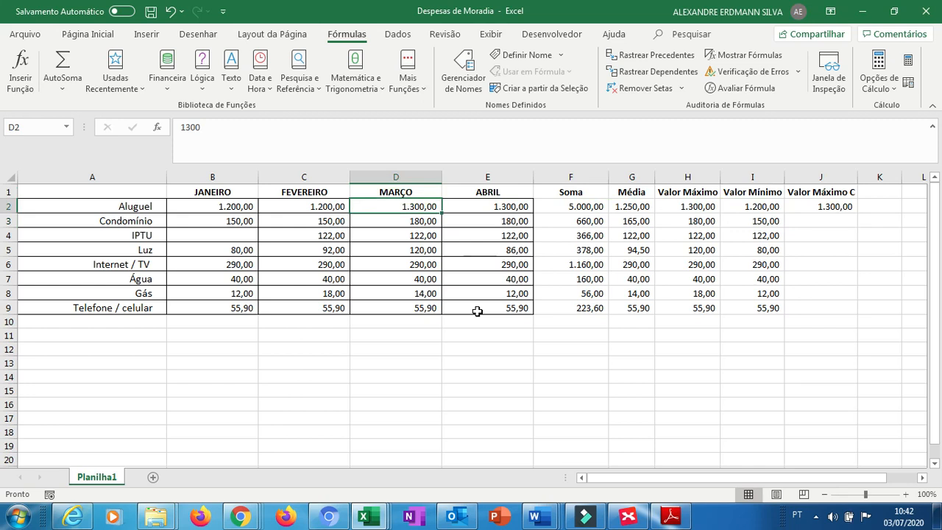
Enter the header Valor Minimo do Conjunto in K1.
key(Right)
key(Right)
key(Right)
key(Right)
key(Right)
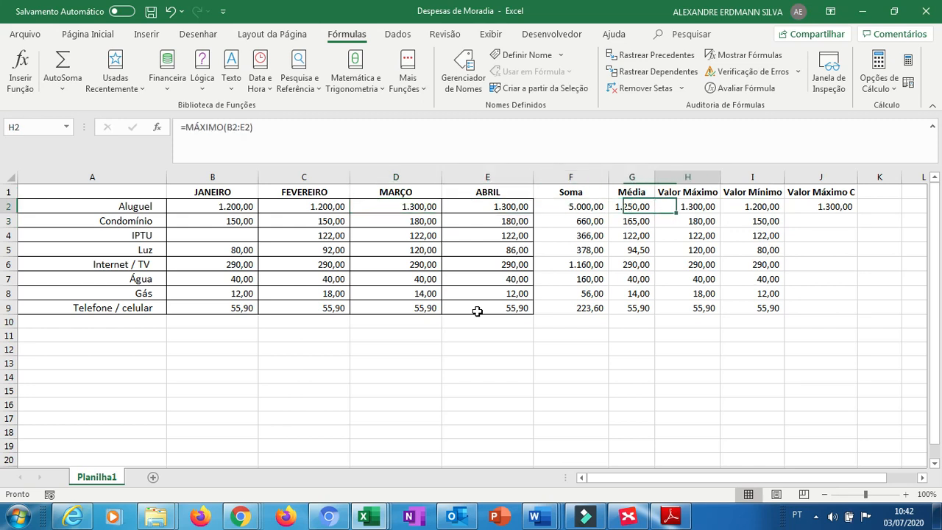
key(Right)
key(Right)
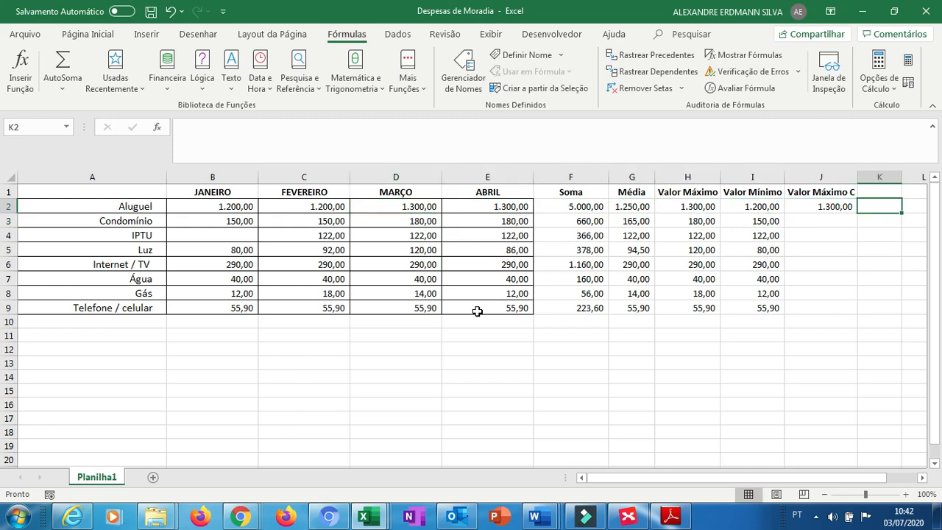
key(Up)
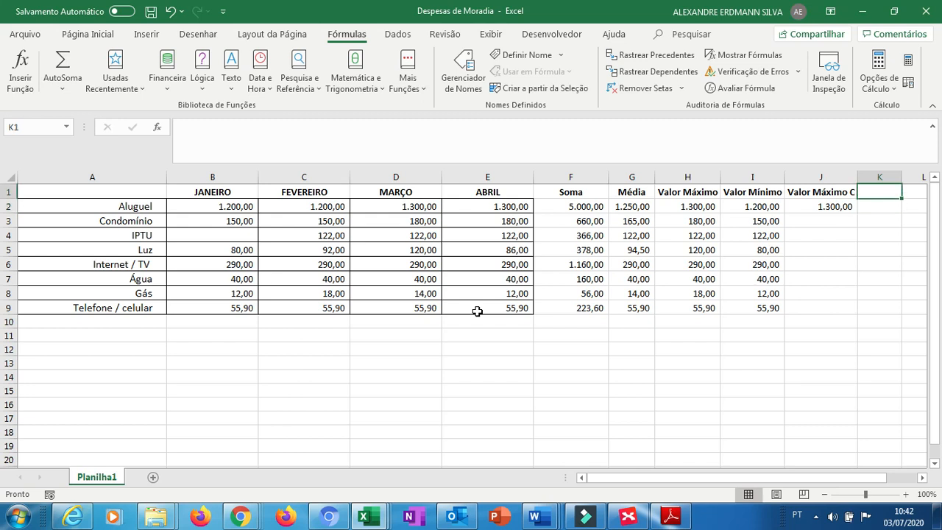
text(Valor)
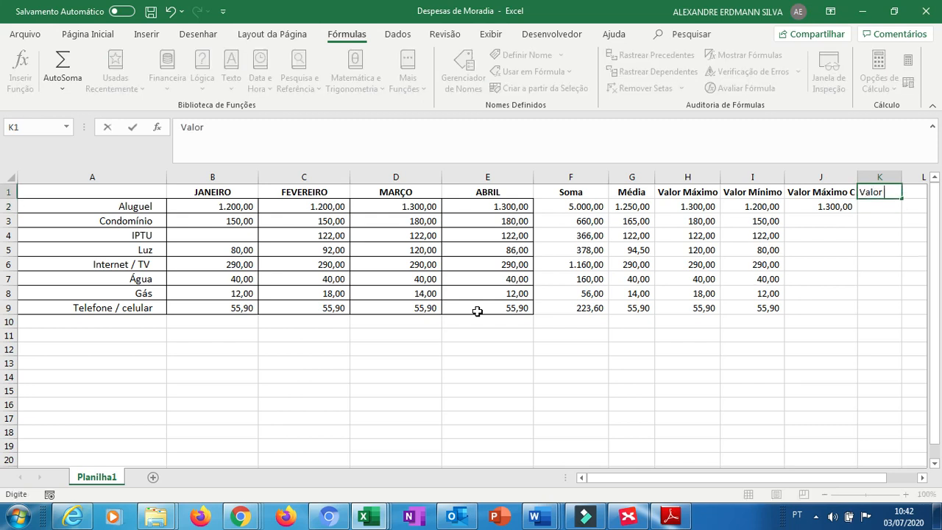
text( Minim)
text(imo do)
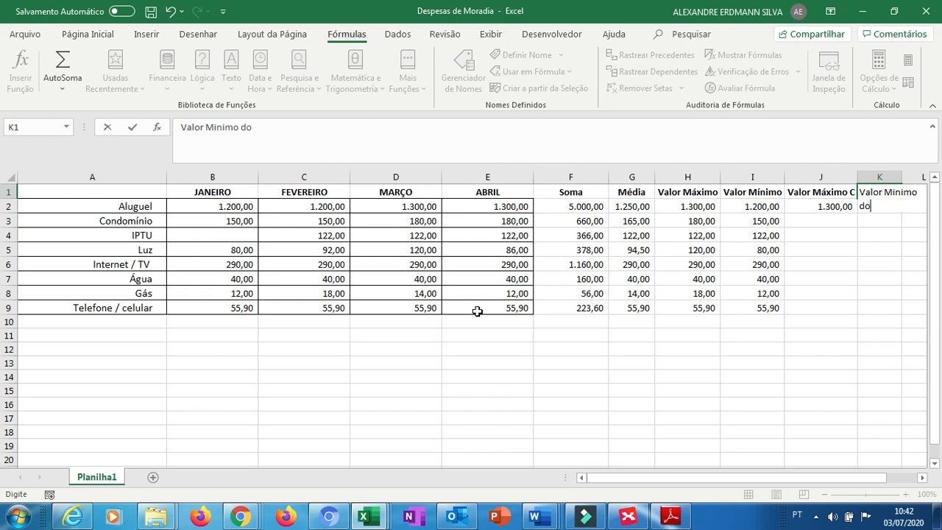
text( Conjunto)
key(Return)
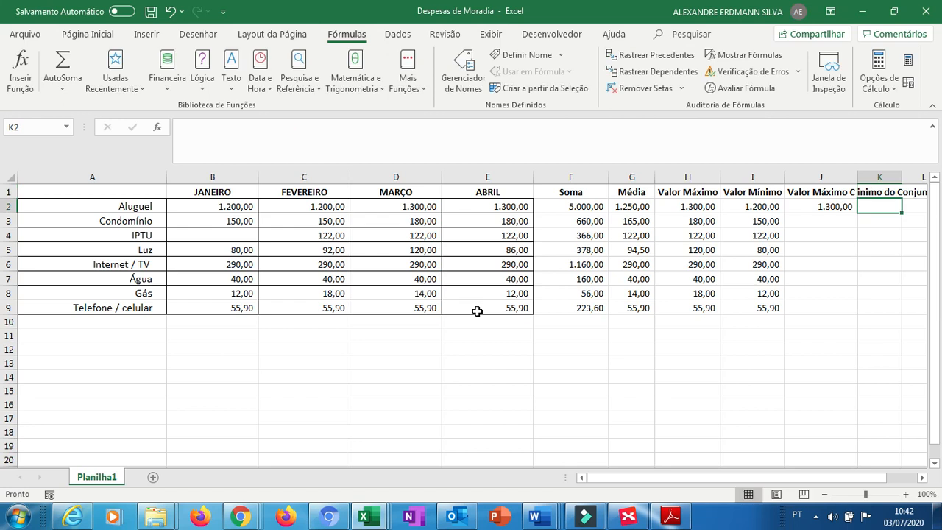
Enter =minimo(B2:E9) in K2 to find the lowest value across all expenses and months.
text(=minimo)
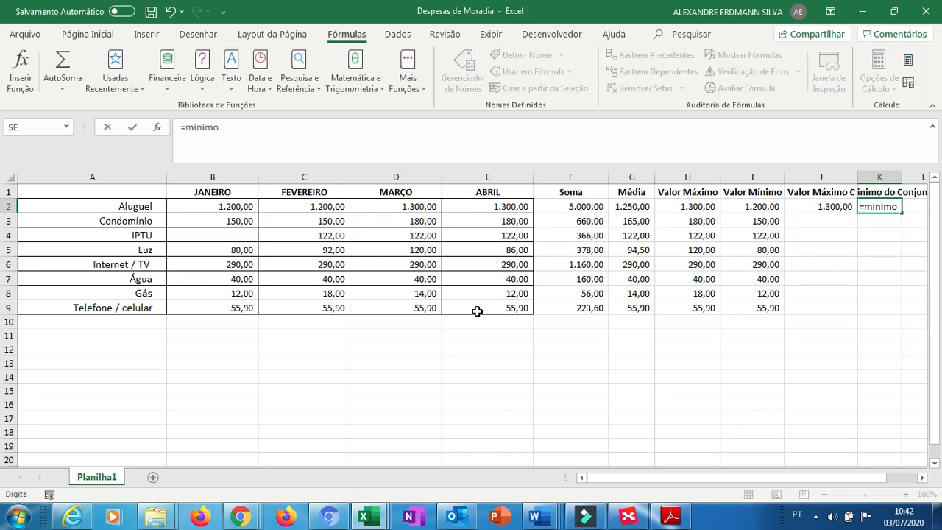
text(()
click(195, 213)
key(shift+Right)
key(shift+Left)
key(shift+Left)
key(shift+Right)
key(shift+Right)
key(shift+Right)
key(shift+Right)
key(shift+Right)
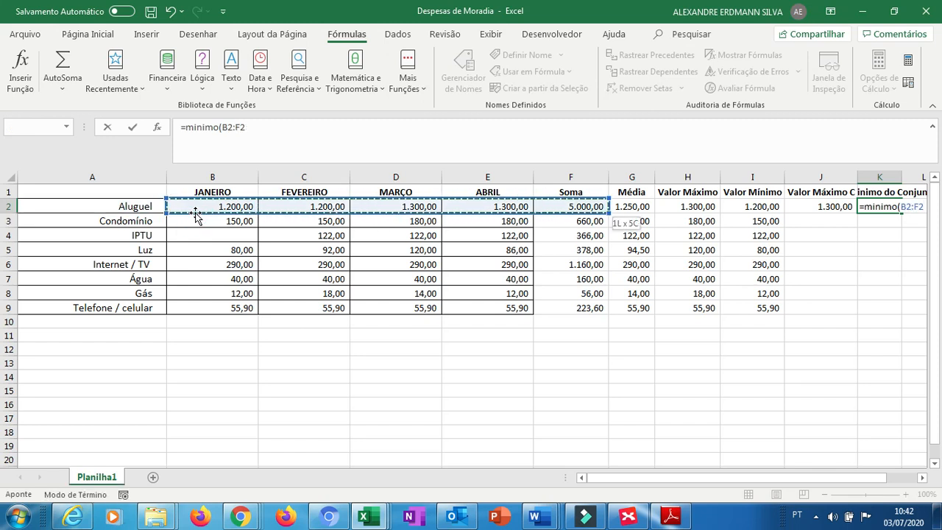
key(shift+Left)
key(shift+Left)
key(shift+Left)
key(shift+Left)
key(shift+Left)
key(shift+Right)
key(shift+Right)
key(shift+Right)
key(shift+Right)
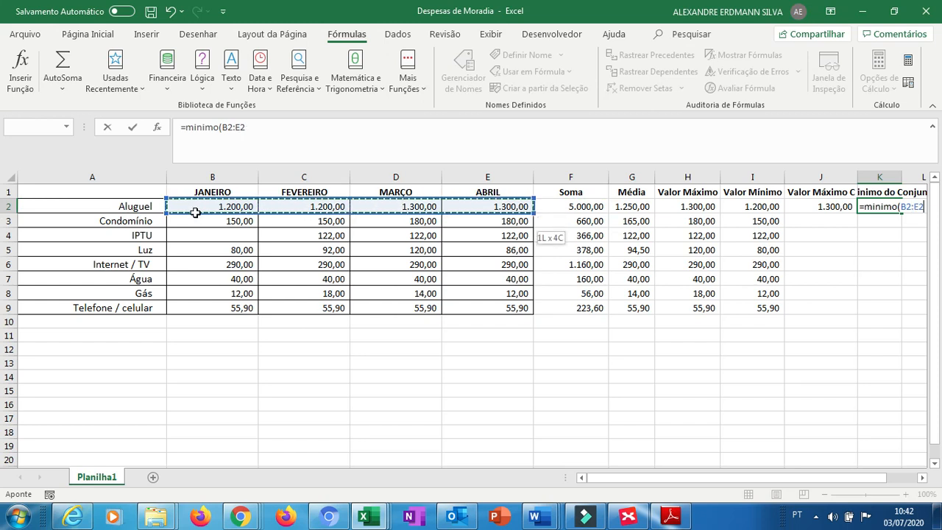
key(ctrl+shift+Down)
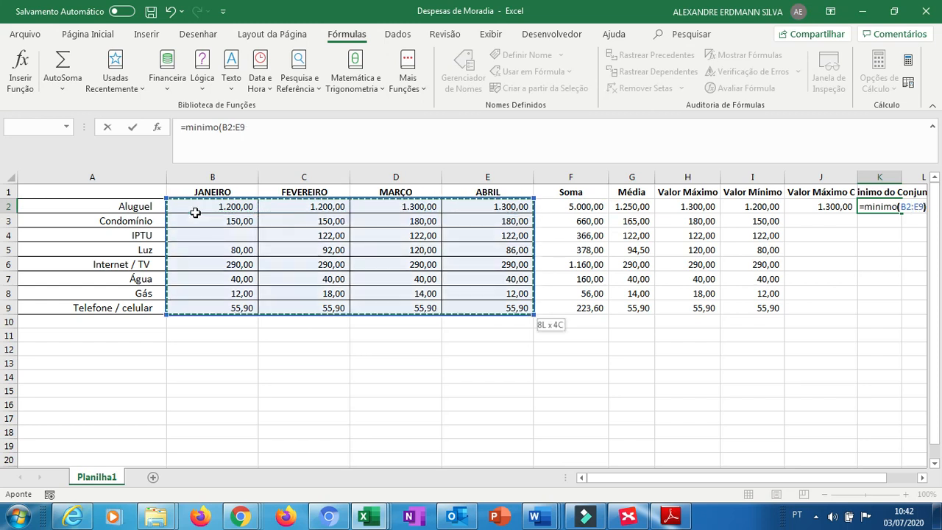
key(Return)
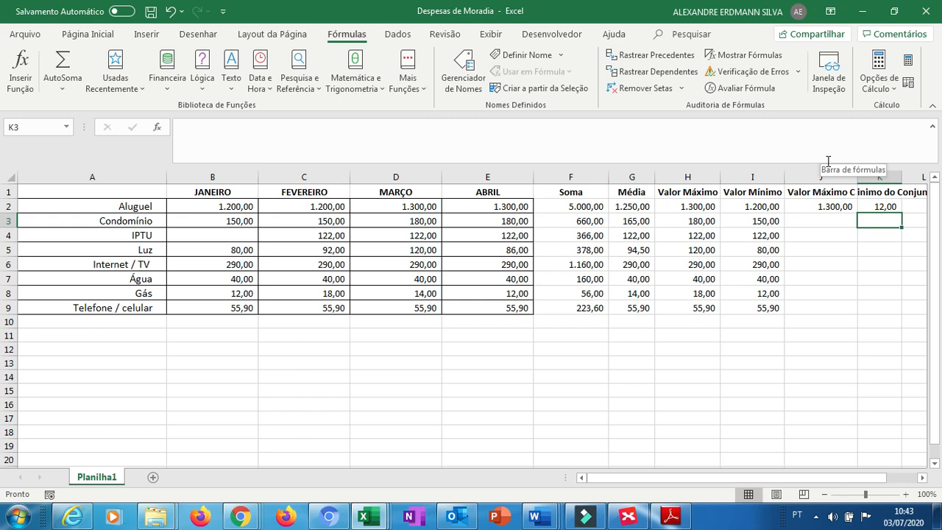
Enter the heading Operadores de Comparação in A12.
key(Down)
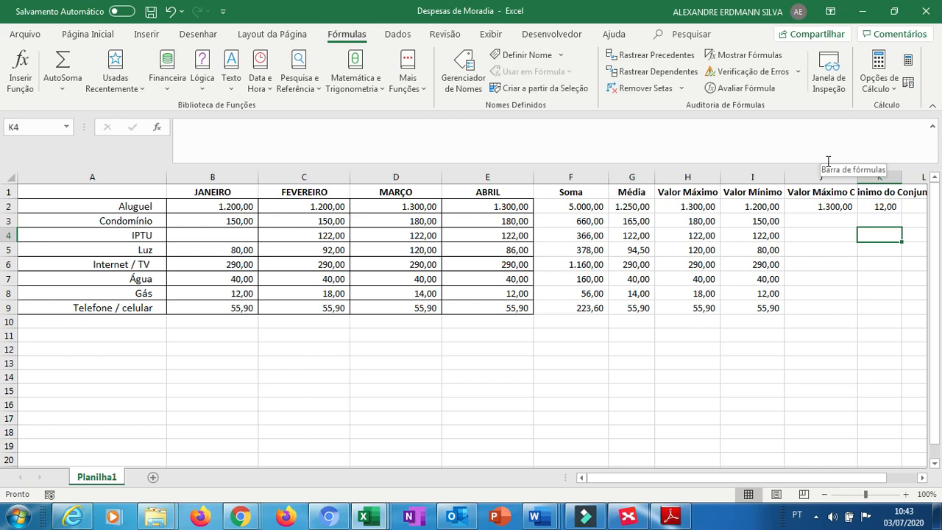
key(Down)
key(Down)
key(Down)
key(Down)
key(Down)
key(Down)
key(Down)
key(Down)
key(Down)
key(Down)
key(Down)
key(Down)
key(Left)
key(Left)
key(Left)
key(Left)
key(Left)
key(Left)
key(Left)
key(Left)
key(Left)
key(Left)
key(Up)
key(Up)
key(Up)
key(Up)
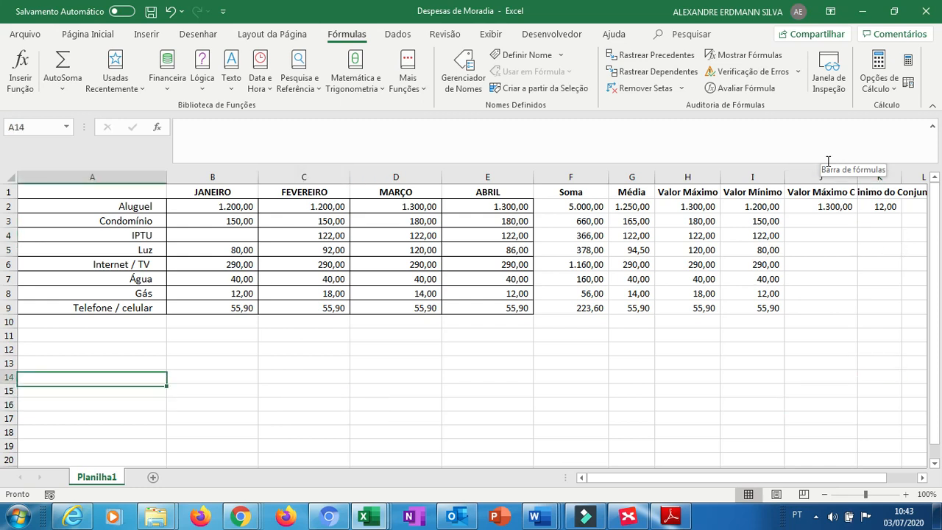
text(Op)
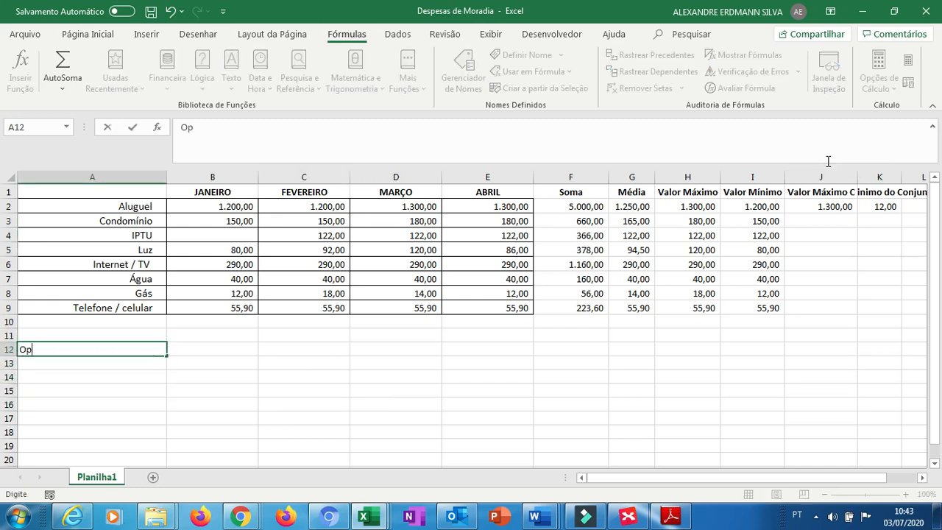
text(eradores de Comp)
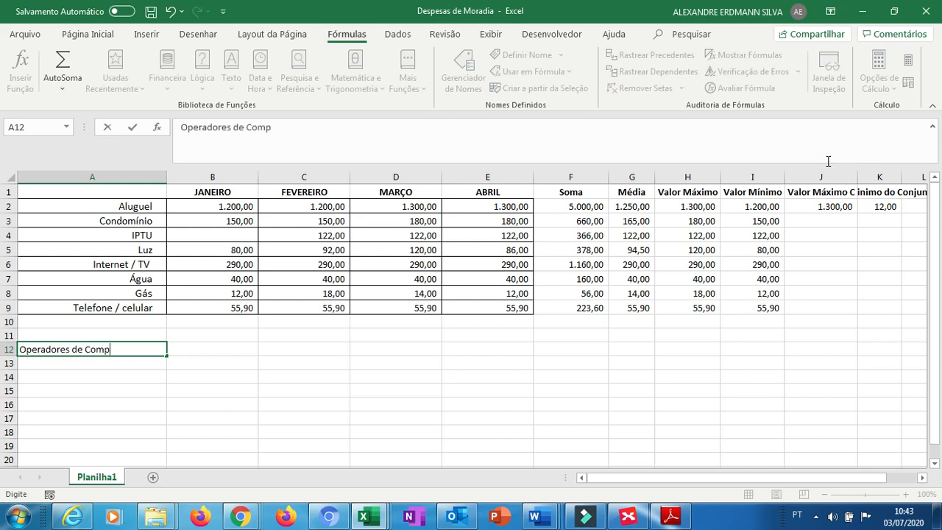
text(aração)
key(Return)
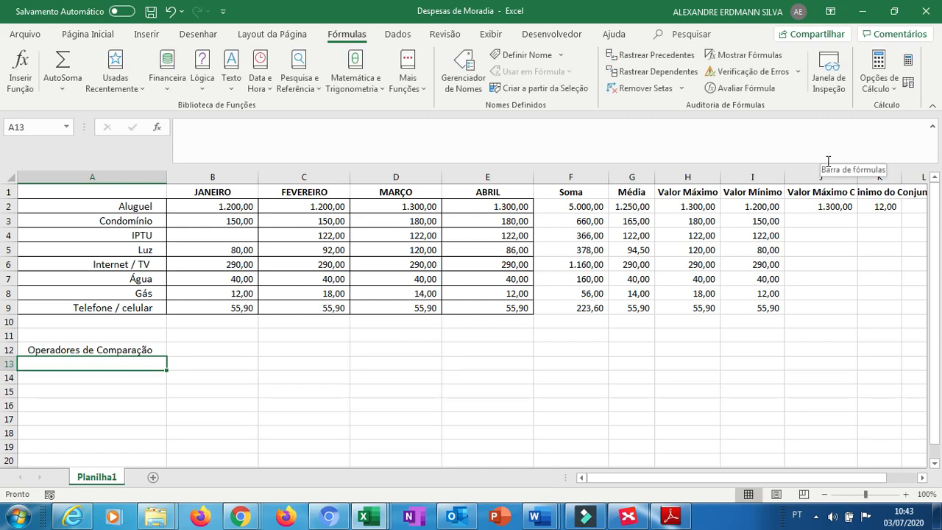
Enter the symbol = as a text label in A13.
text(=)
key(Right)
key(Left)
key(BackSpace)
key(BackSpace)
key(BackSpace)
key(Return)
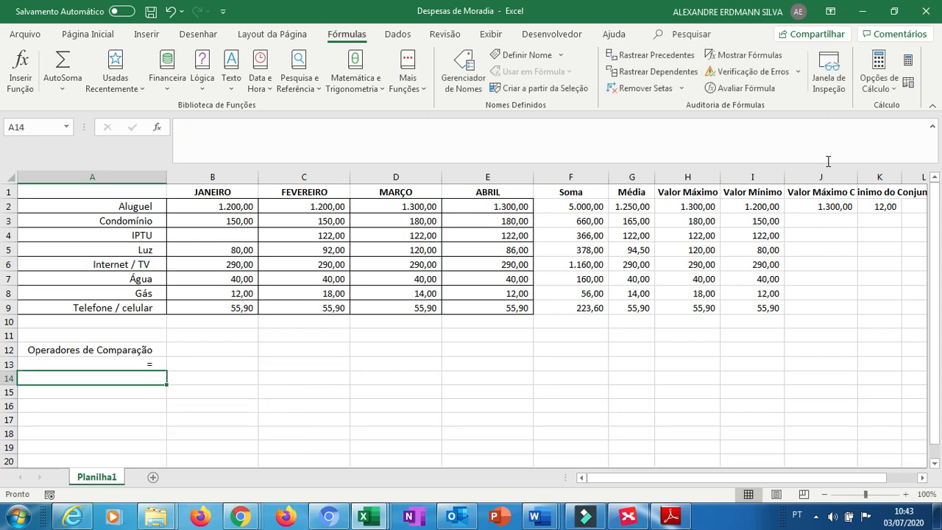
Enter the label Igual a in B13.
key(Up)
key(Right)
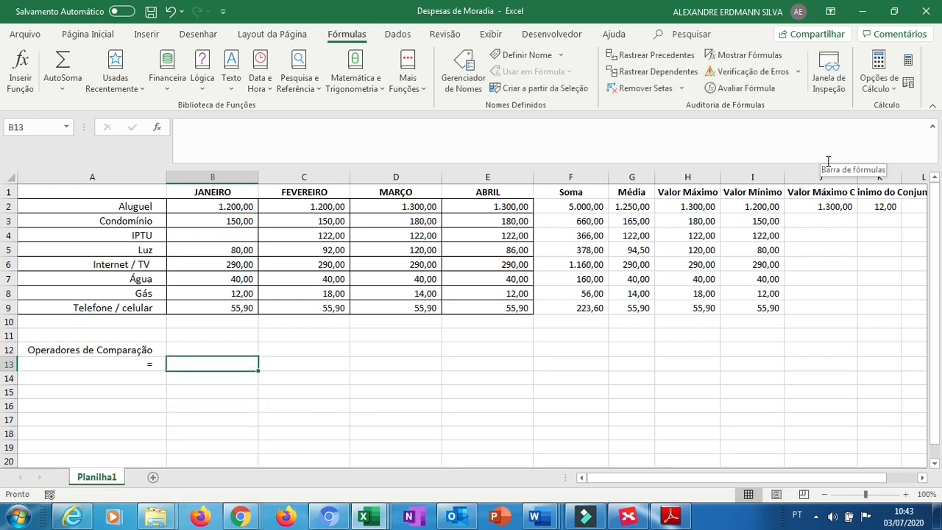
text(Igual a)
key(Tab)
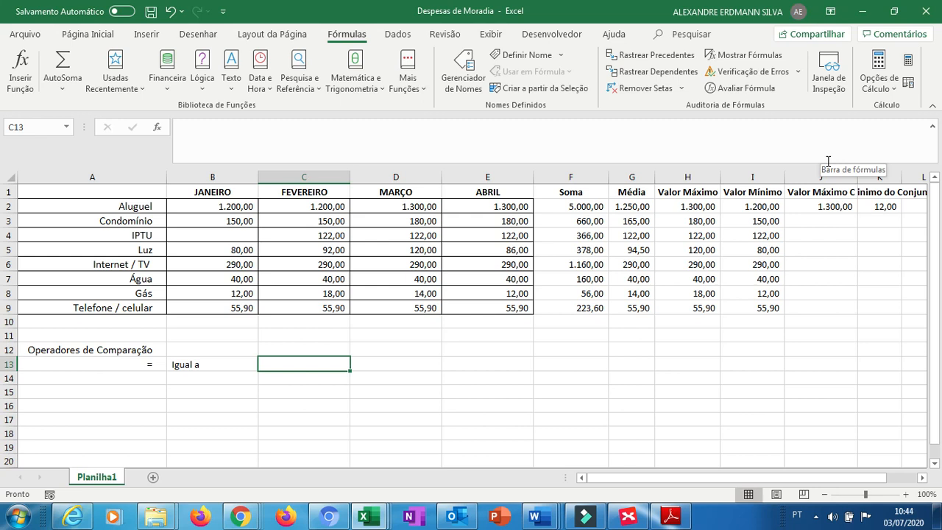
Enter the formula =C2=D2 in C13 to test whether February's rent equals March's.
text(=)
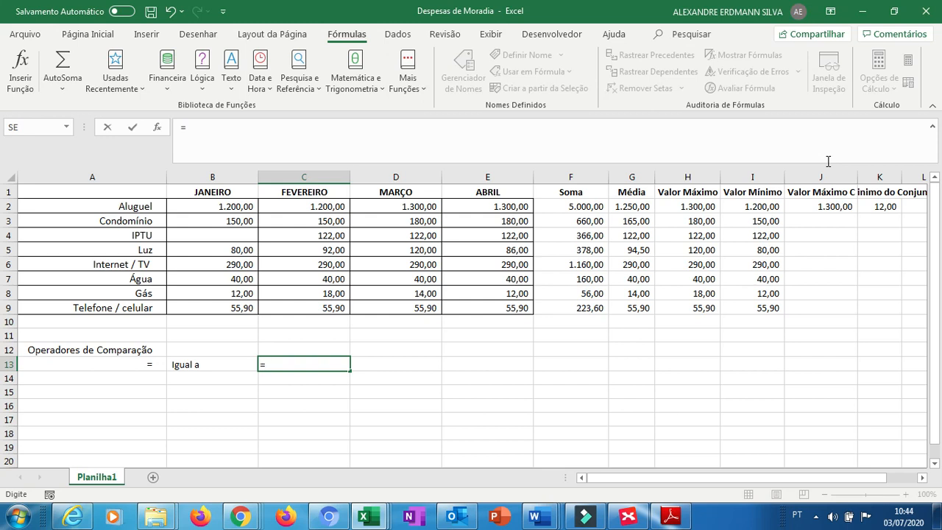
text(C)
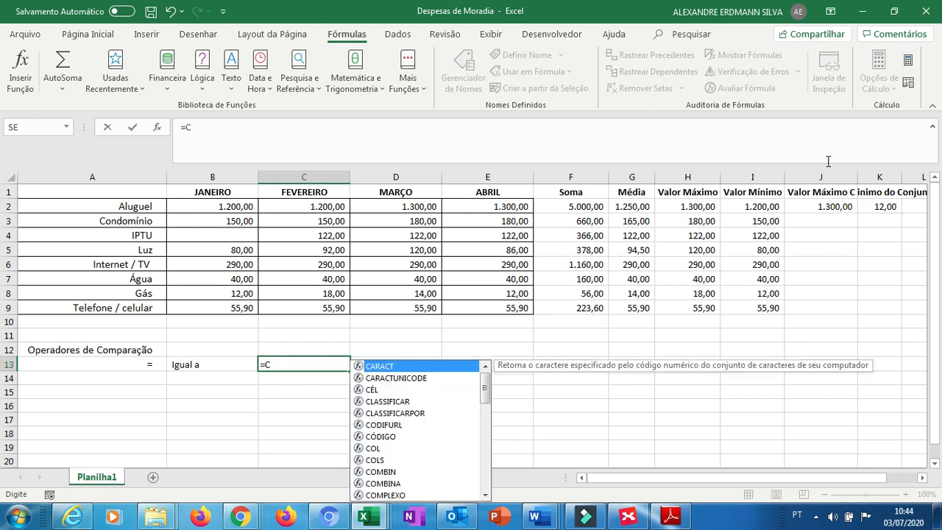
text(2)
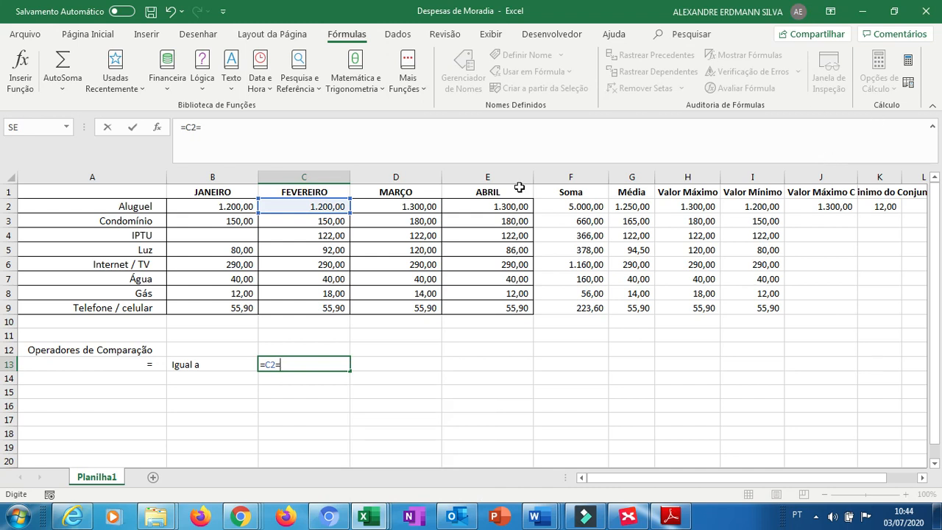
text(=)
click(430, 207)
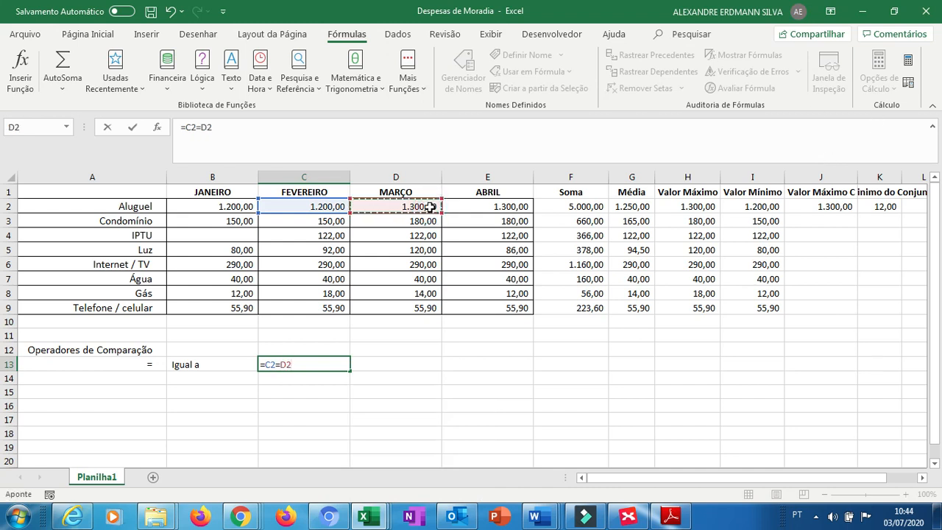
key(Return)
Change C13's formula to =C2=B2 so it compares February's rent with January's.
key(Left)
key(Up)
key(Right)
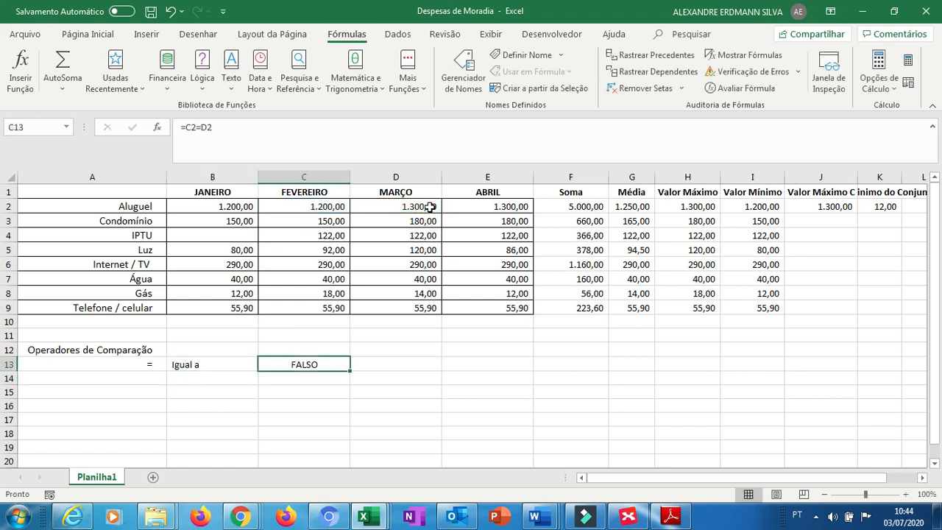
key(Left)
key(Right)
click(255, 125)
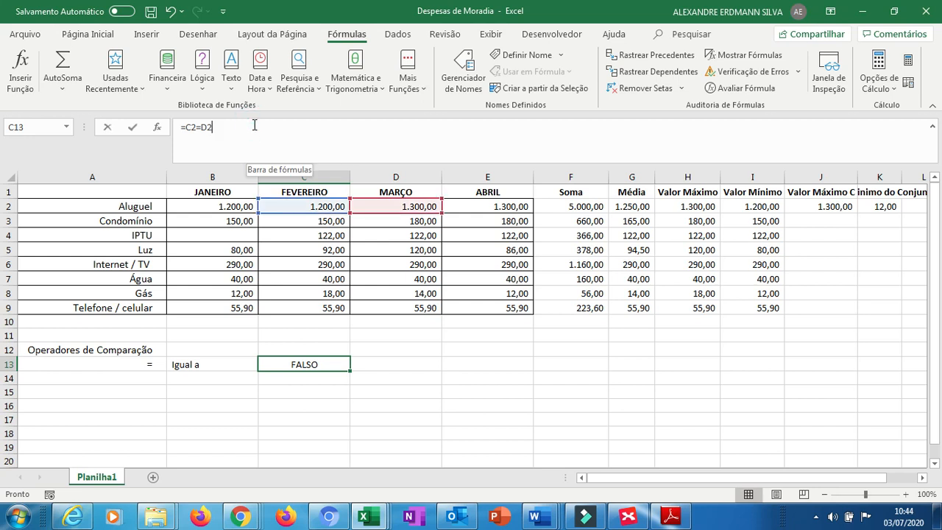
key(Left)
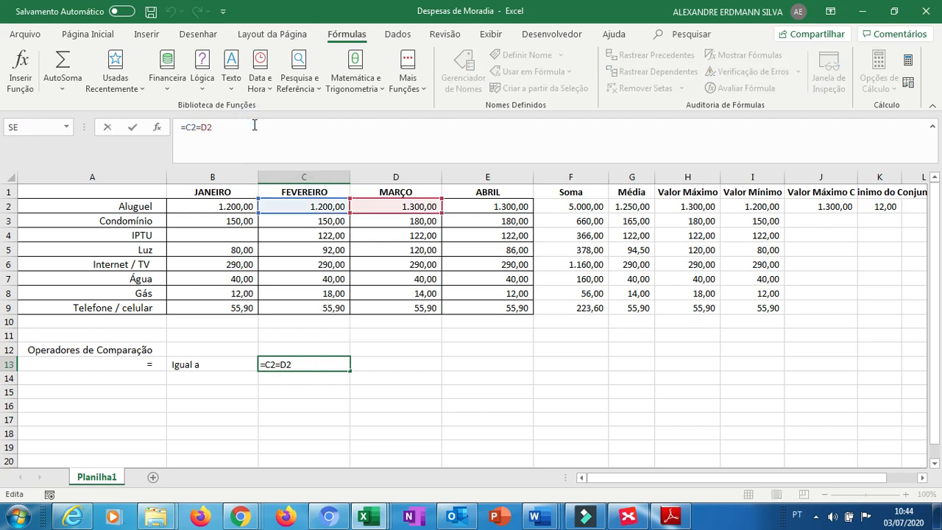
key(BackSpace)
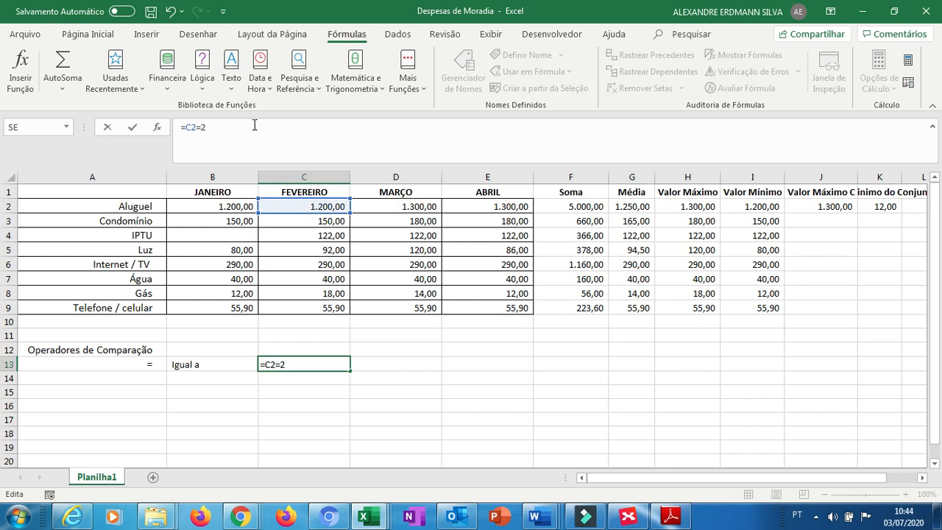
text(B)
key(Return)
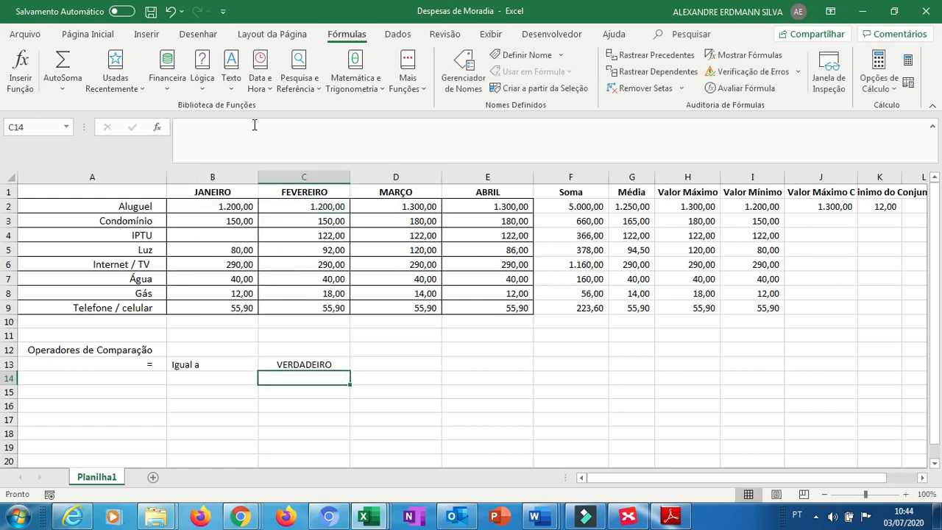
Examine C13's formula and its highlighted cell references in the formula bar.
key(Up)
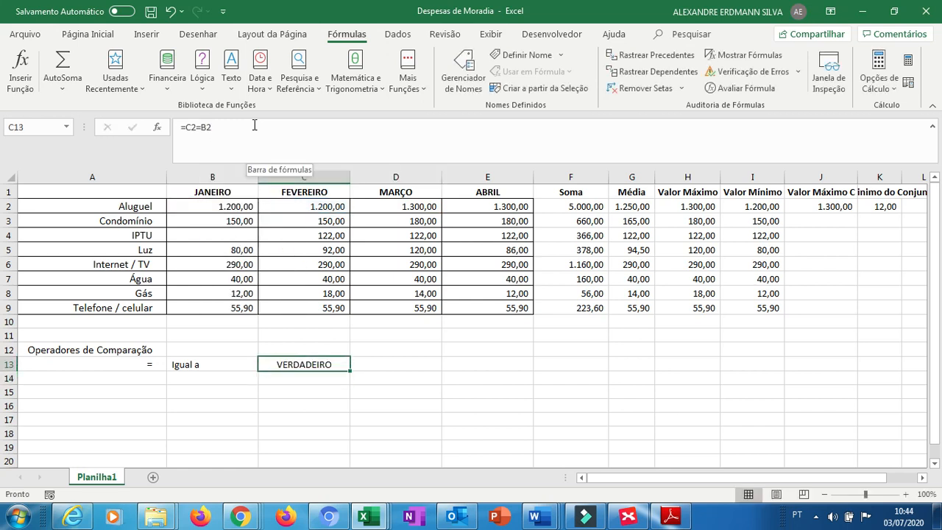
click(184, 127)
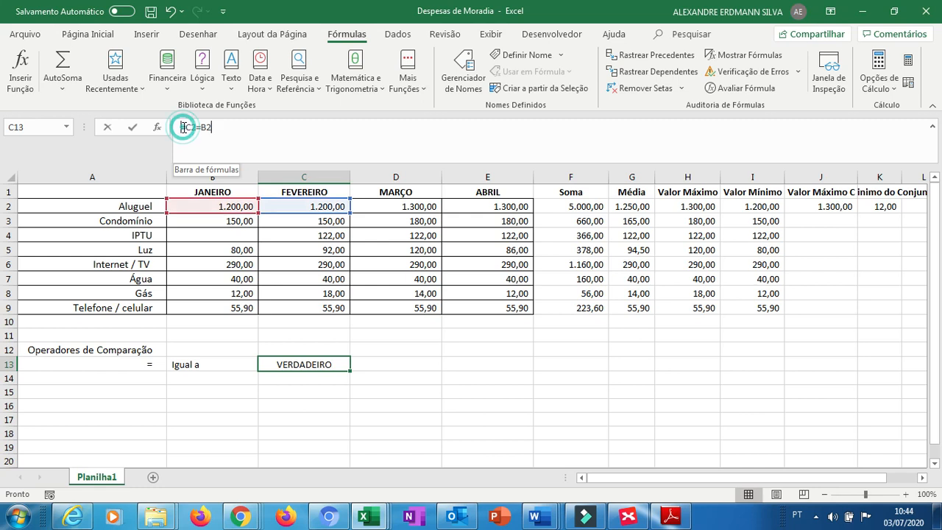
click(187, 127)
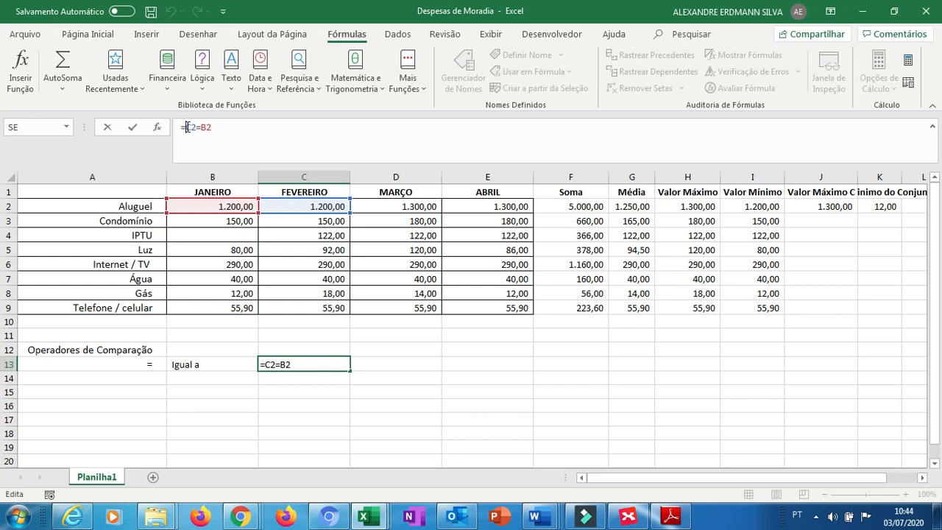
click(219, 129)
click(201, 129)
click(112, 376)
key(Escape)
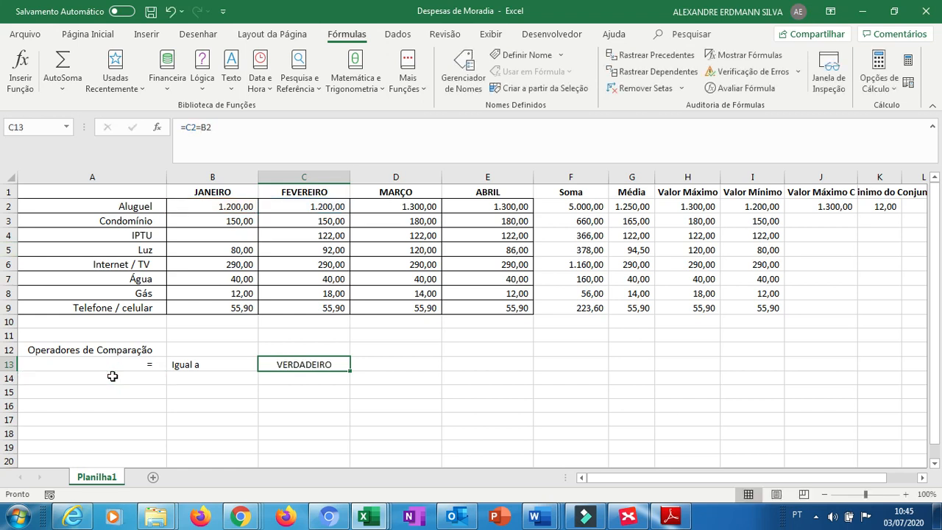
Enter the symbol > in A14 and the label Maior que in B14.
click(112, 376)
text(>)
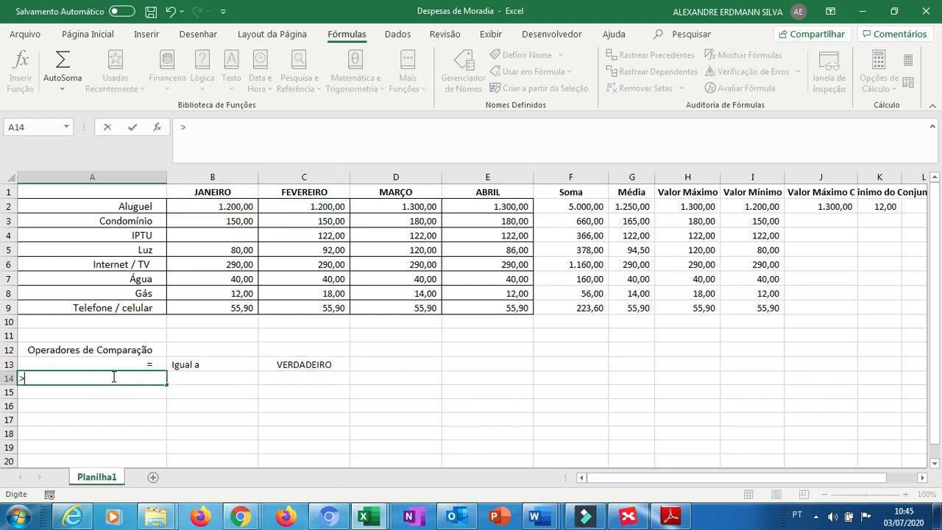
key(Tab)
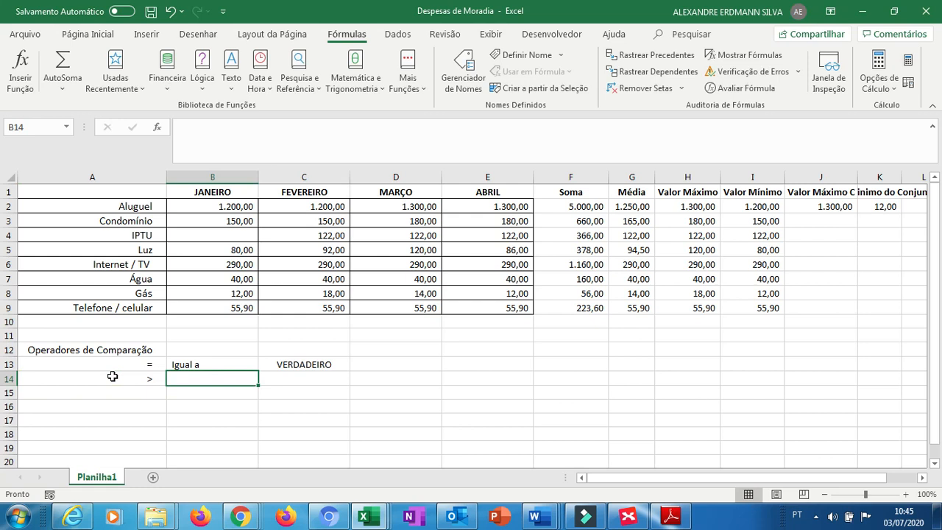
text(Maior que)
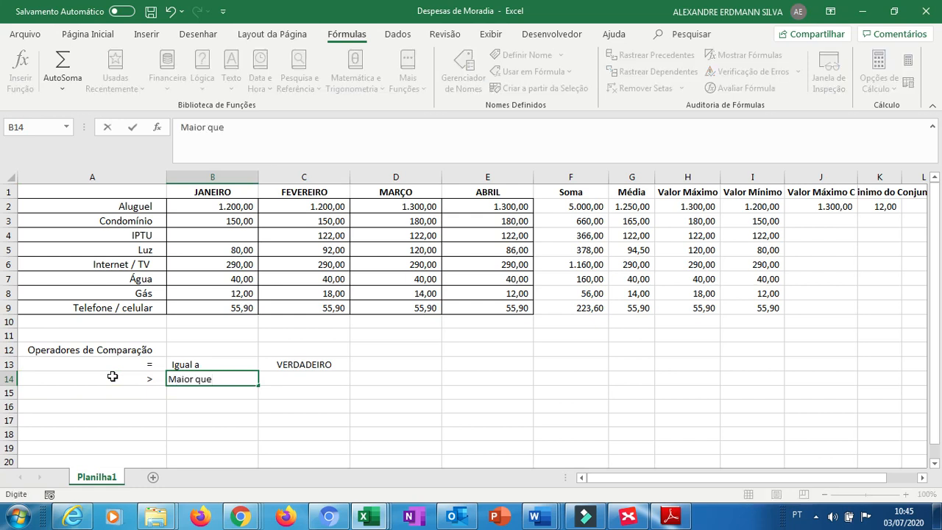
key(Tab)
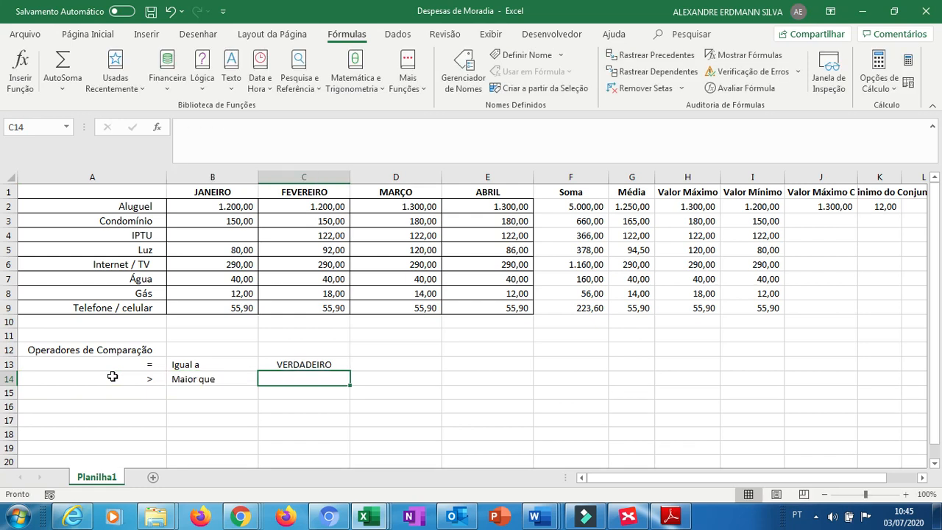
Enter the formula =C2>D2 in C14.
text(=)
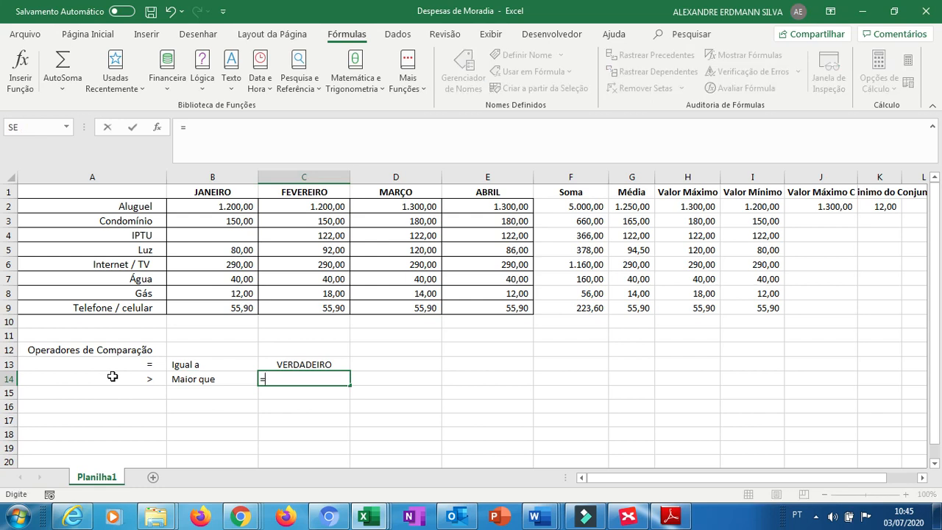
click(283, 206)
text(>)
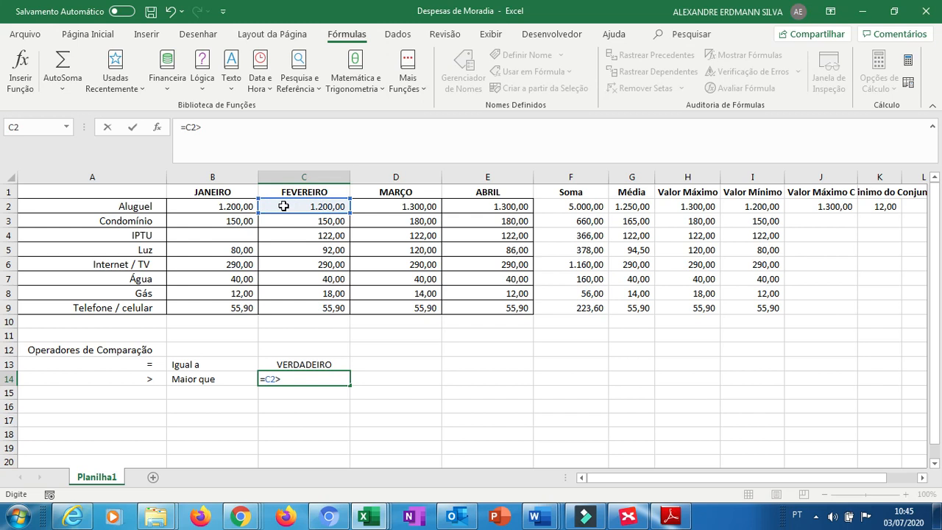
click(408, 206)
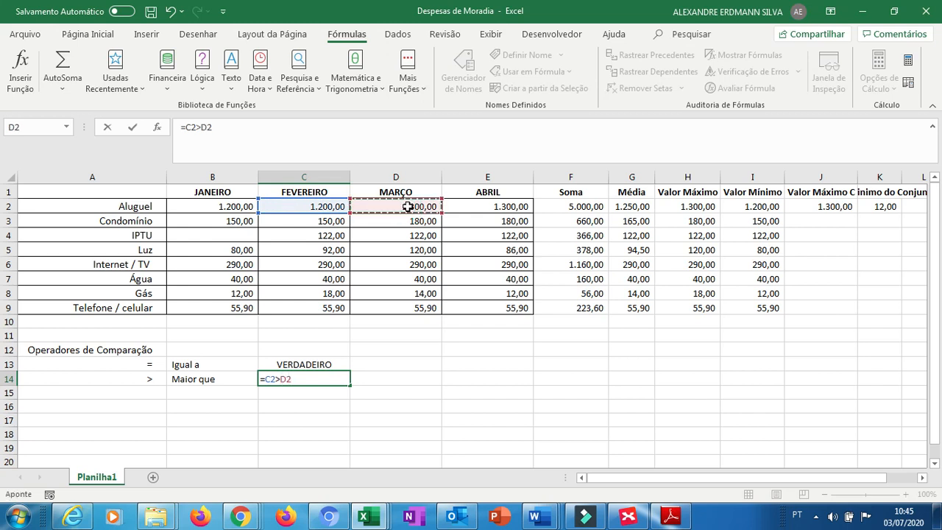
key(Return)
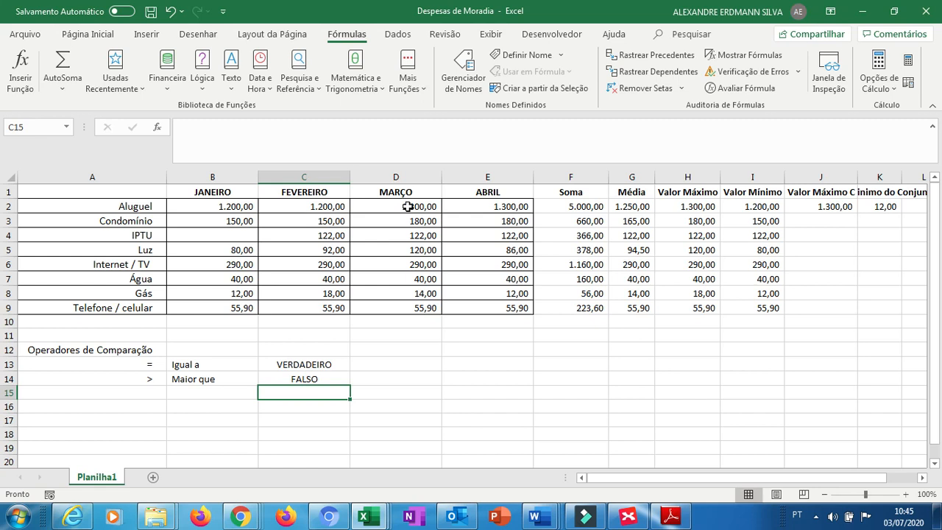
Enter the symbol < in A15 and the label Menor que in B15.
key(Left)
key(Left)
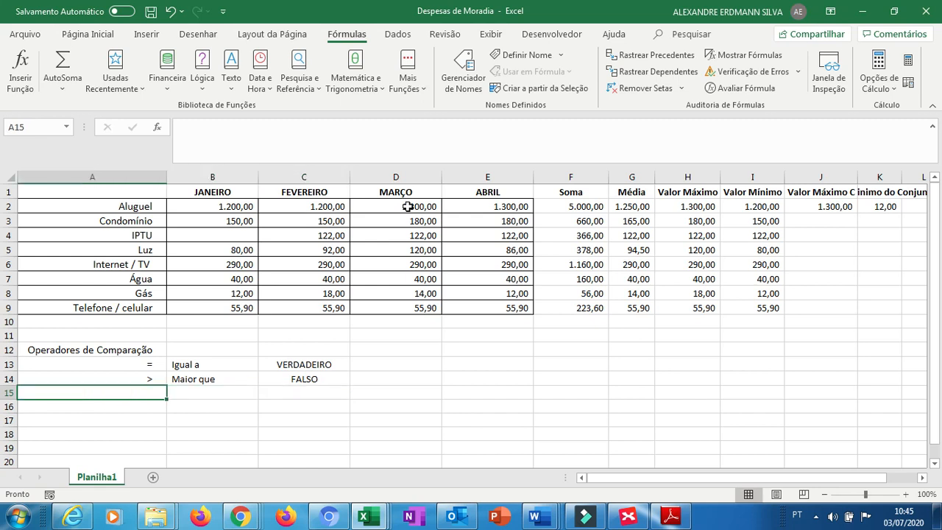
text(<)
key(Tab)
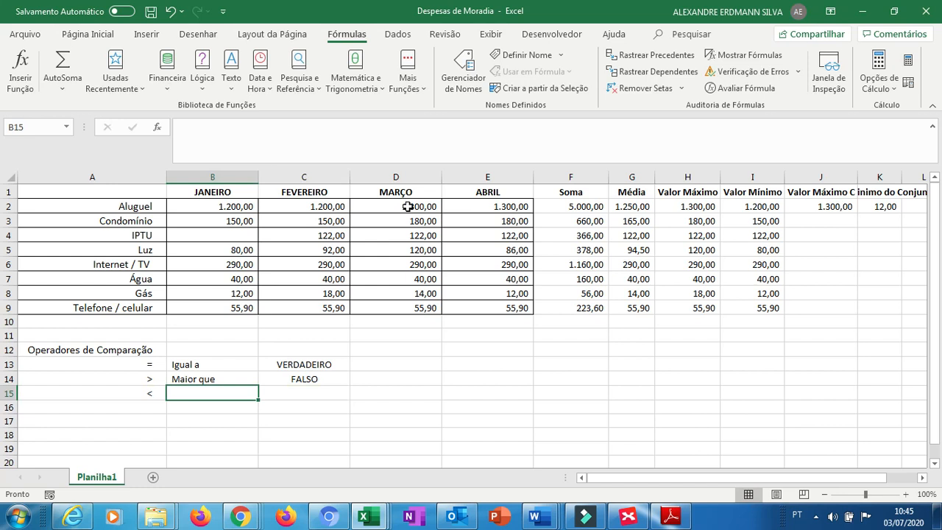
text(Menor  que)
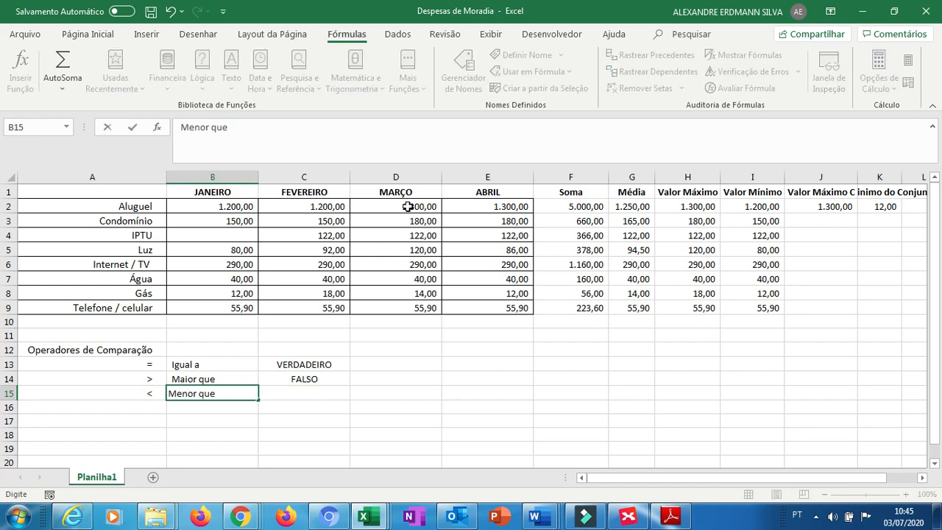
key(Tab)
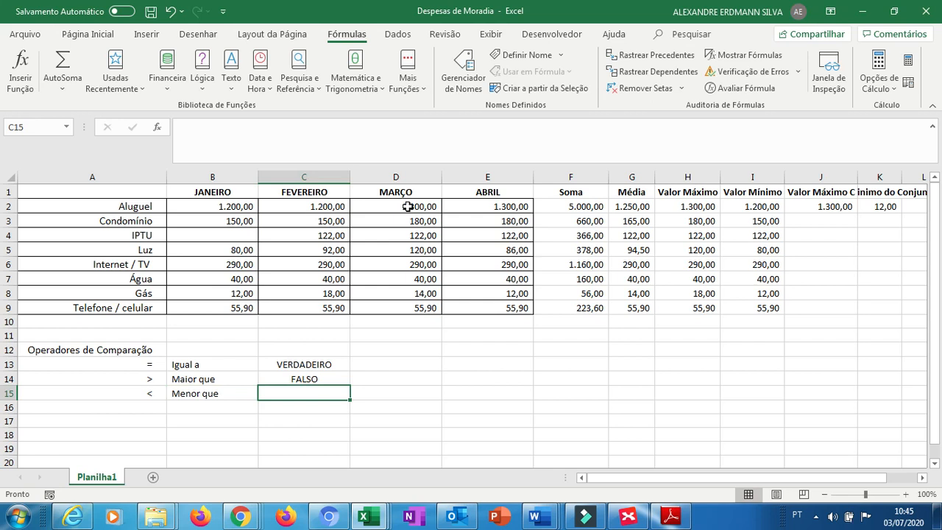
Enter the formula =C2<D2 in C15.
text(=)
click(331, 201)
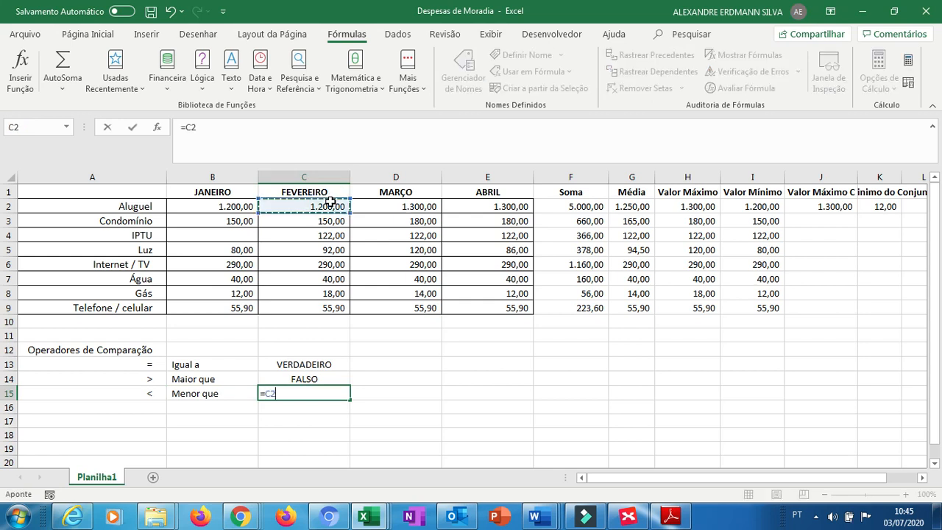
text(<)
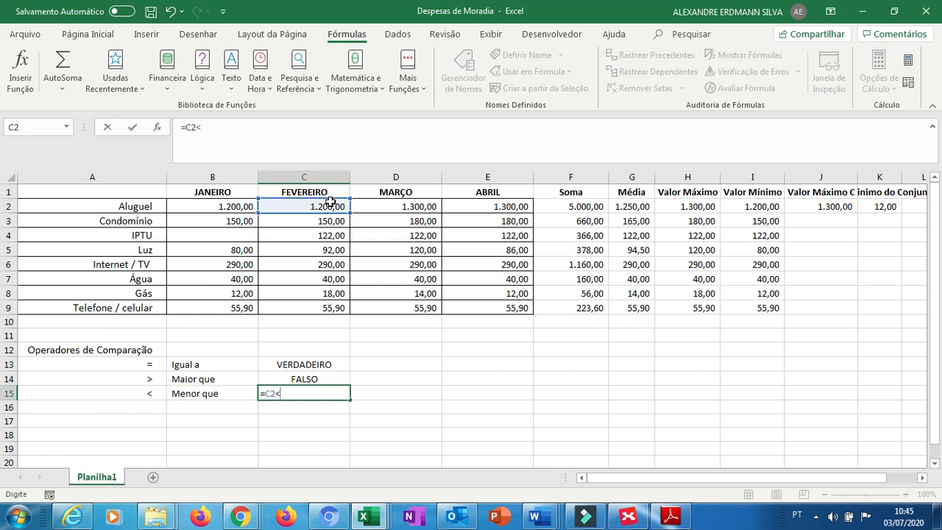
click(389, 205)
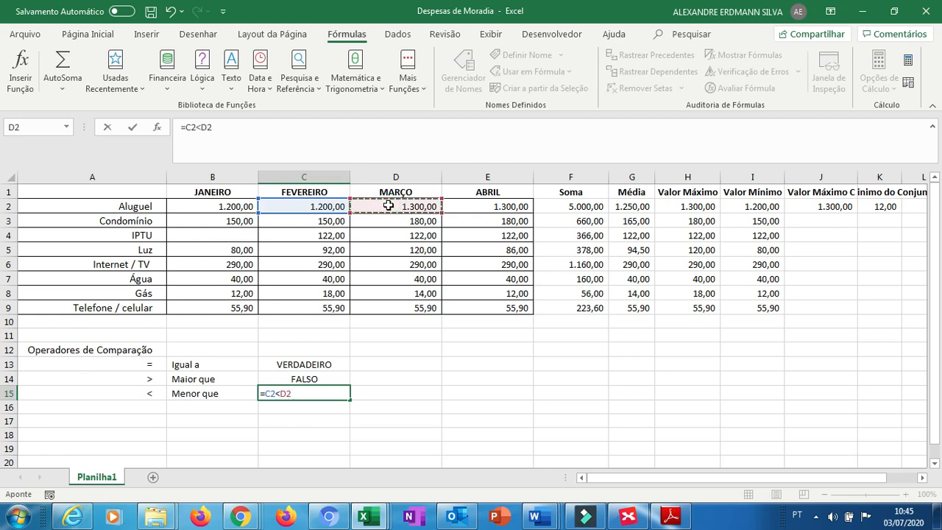
key(Return)
key(Left)
key(Left)
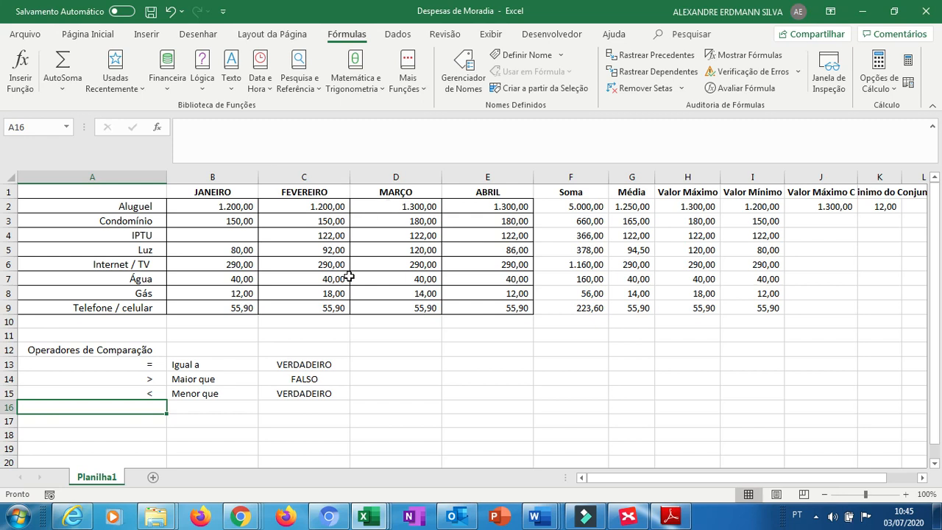
Enter the symbol >= in A16 and the label Maior ou igual a in B16.
text(>=)
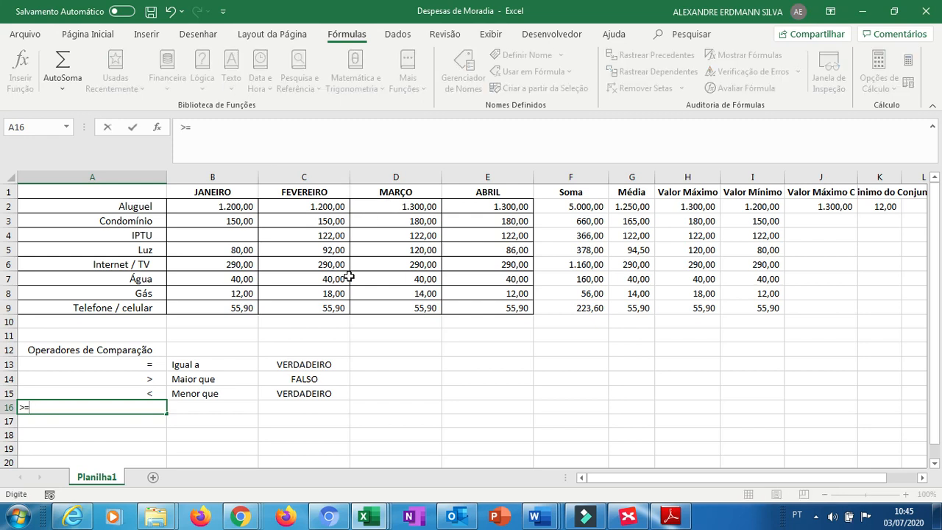
key(Tab)
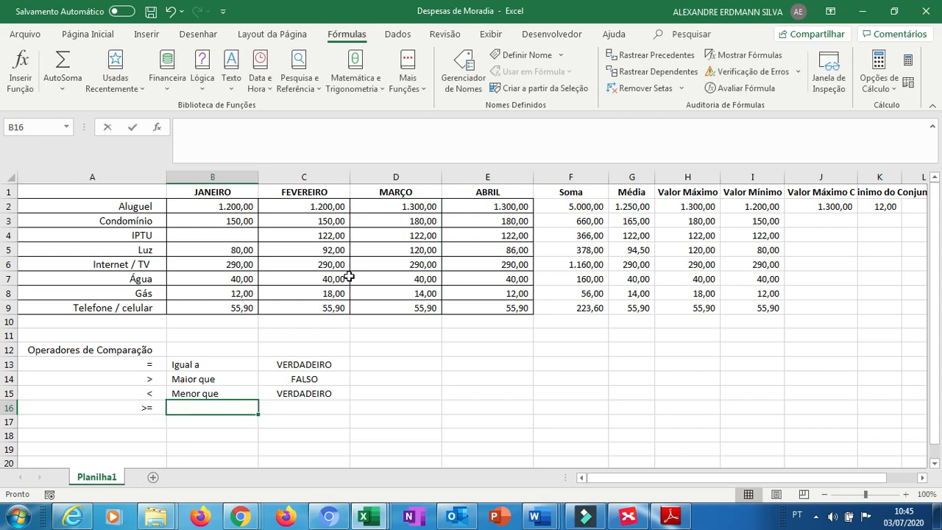
text(Maior ou i)
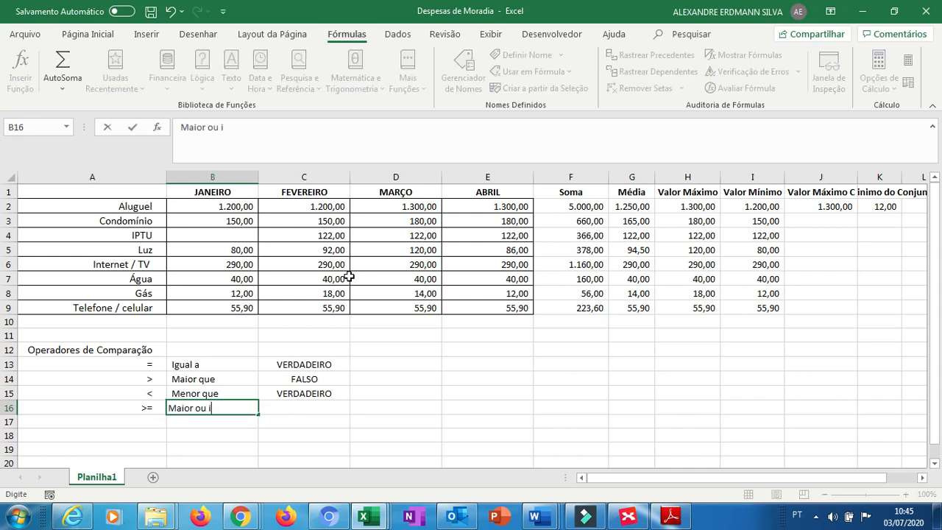
text(gual a)
key(Tab)
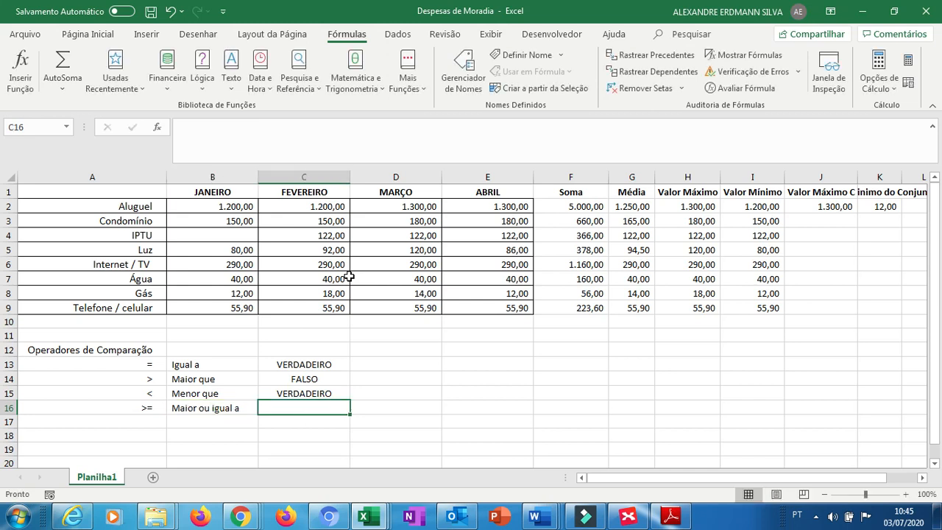
Enter the formula =D2>=C2 in C16.
text(=)
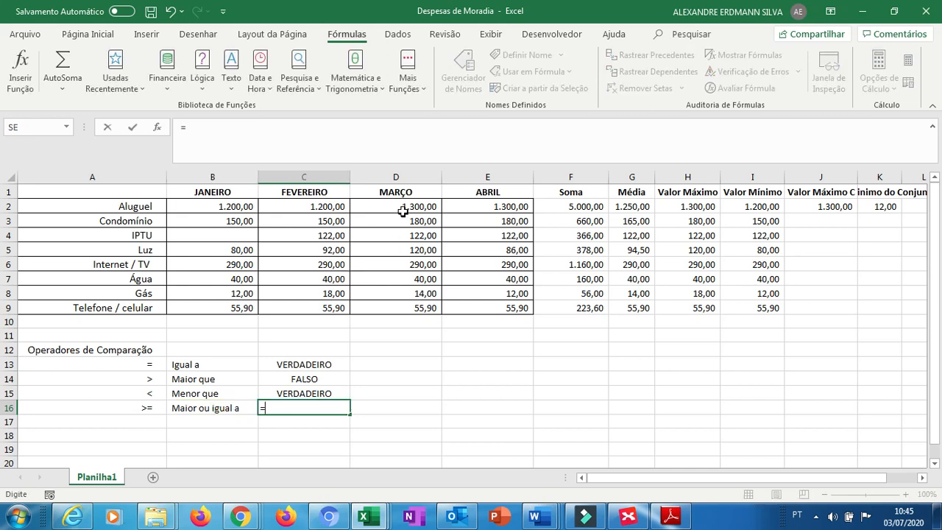
click(404, 211)
text(>=)
click(332, 205)
key(Return)
key(Left)
key(Left)
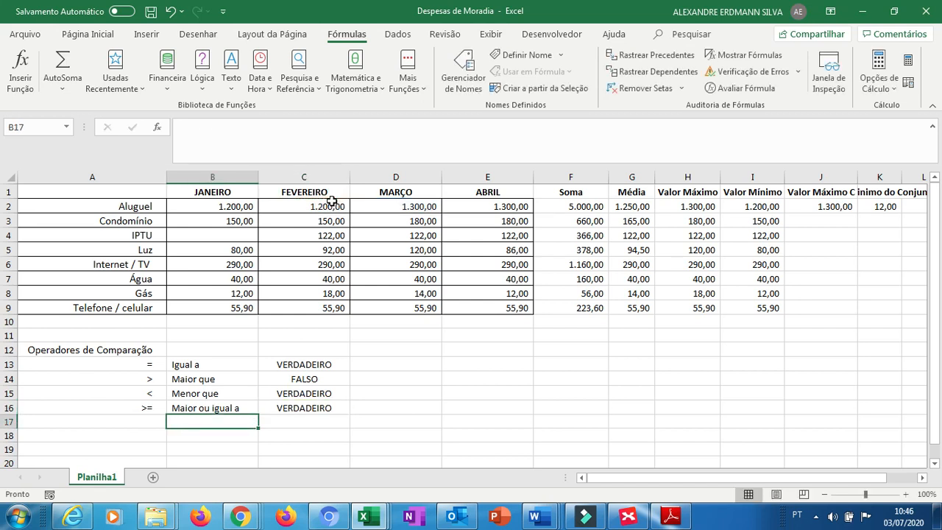
Enter the symbol <= in A17 and the label Menor ou igual a in B17.
text(<=)
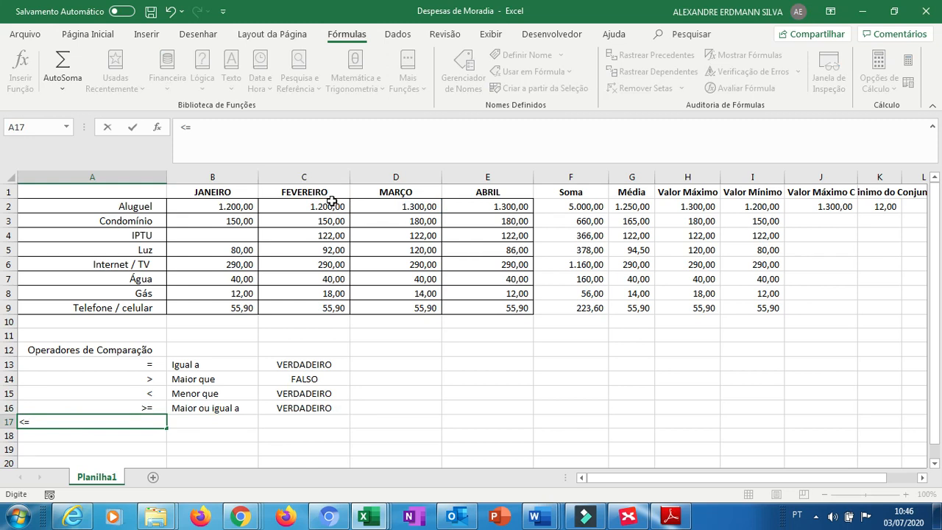
key(Tab)
text(Menor ou)
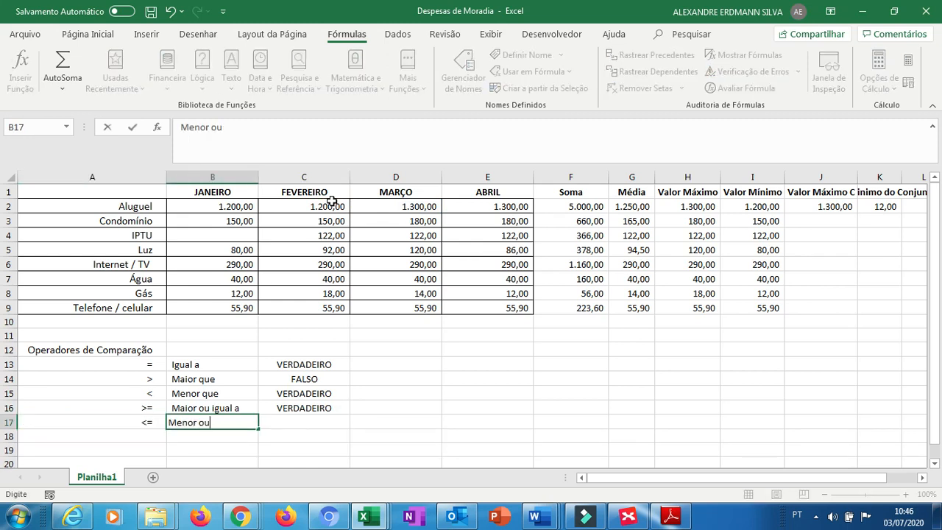
text( igual a)
key(Tab)
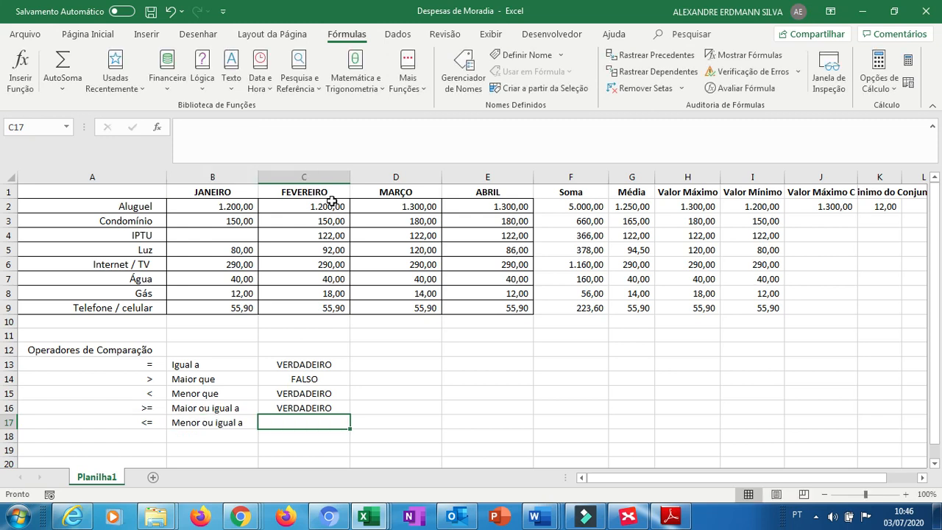
Enter the formula =D2<=C2 in C17.
text(=)
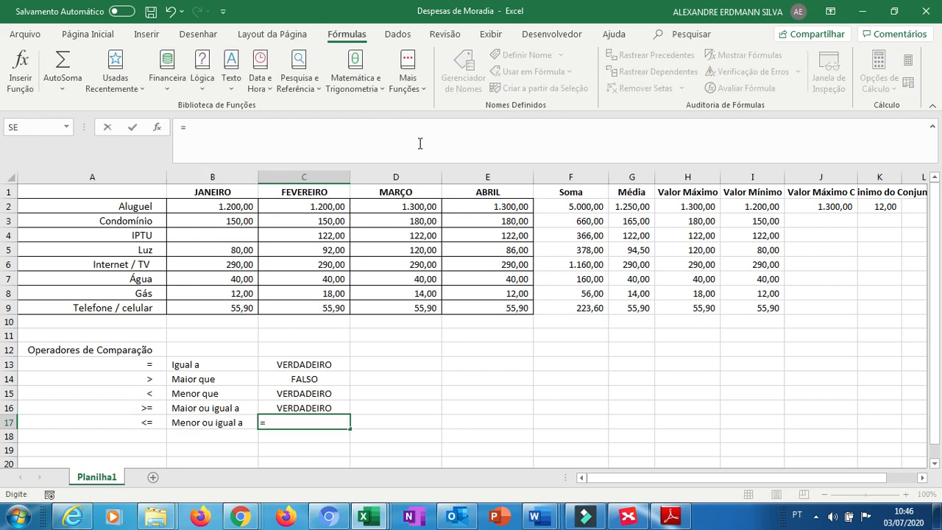
click(397, 207)
text(<=)
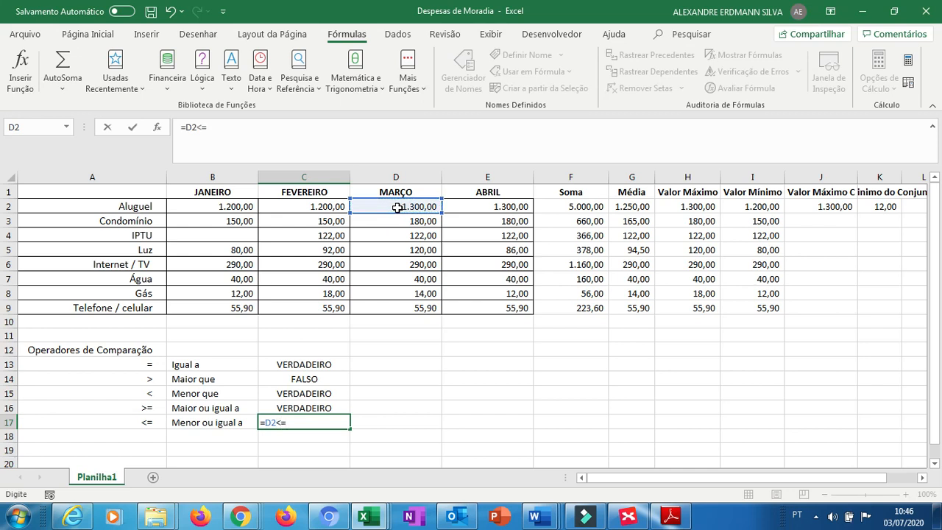
click(335, 206)
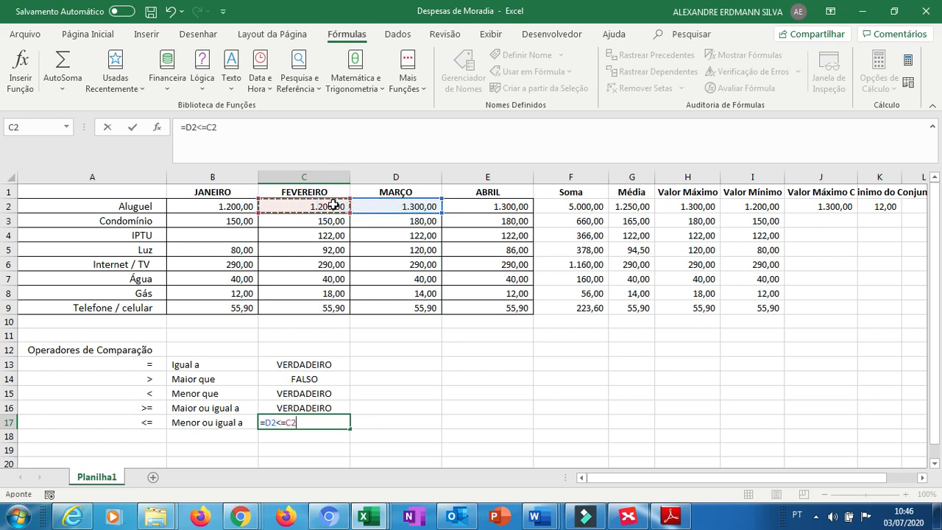
key(Return)
key(Left)
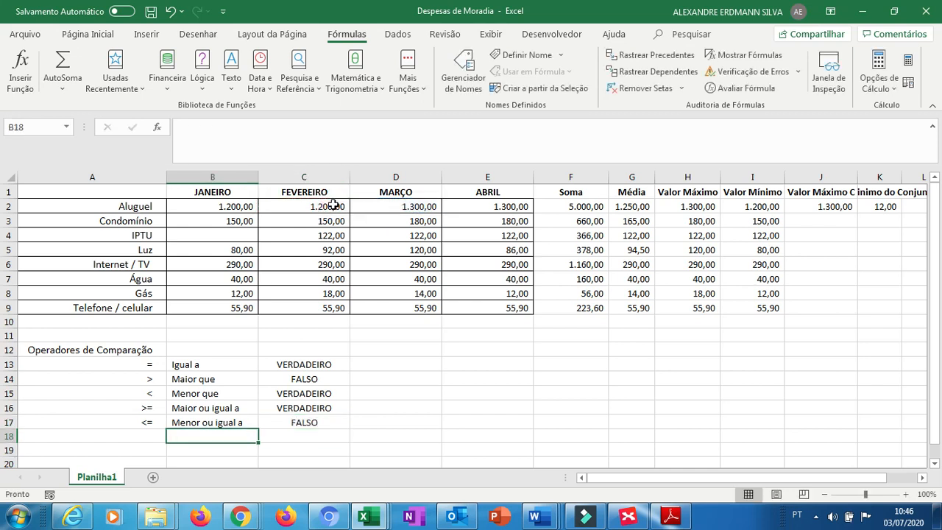
key(Left)
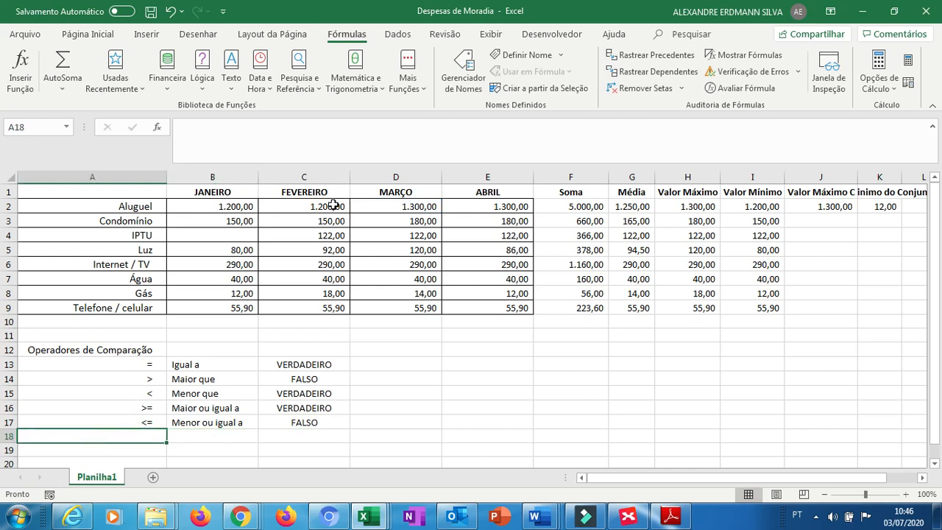
Enter the symbol <> in A18 and the label Diferente de in B18.
text(<>)
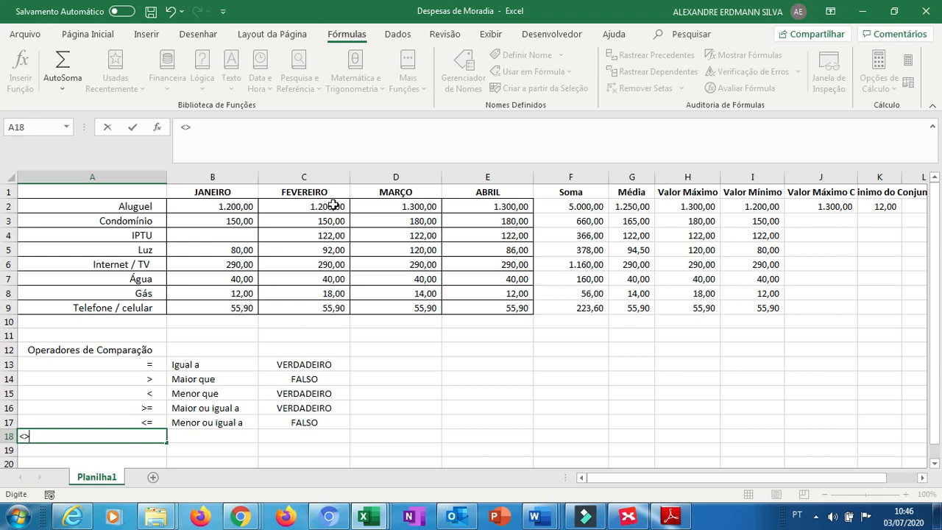
key(Tab)
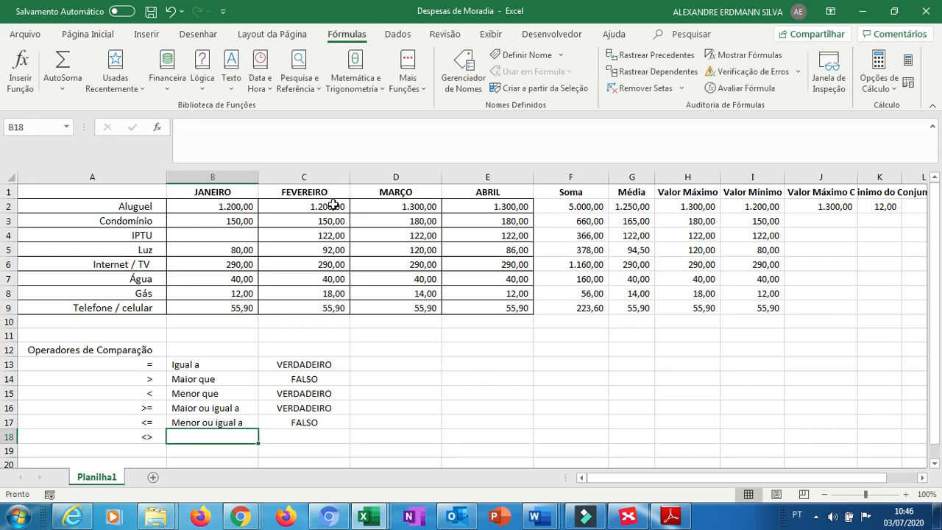
text(Di)
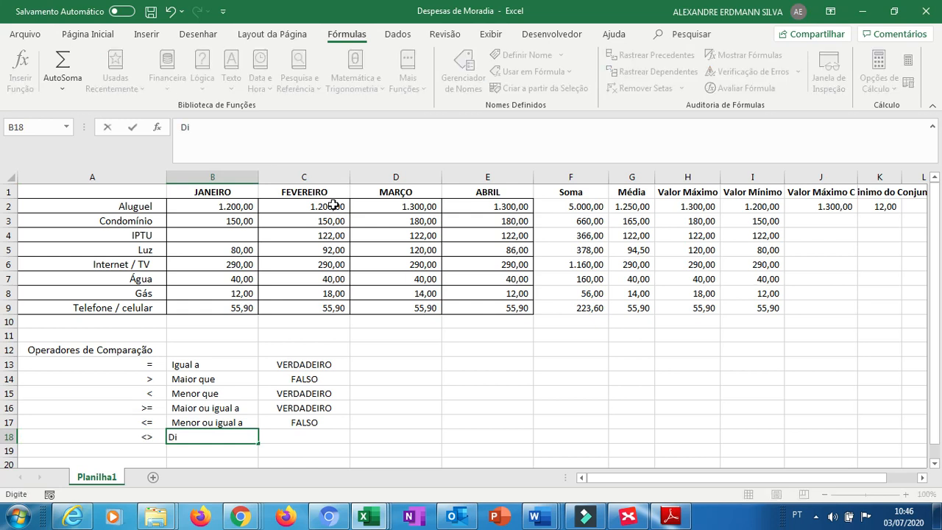
text(ferente de)
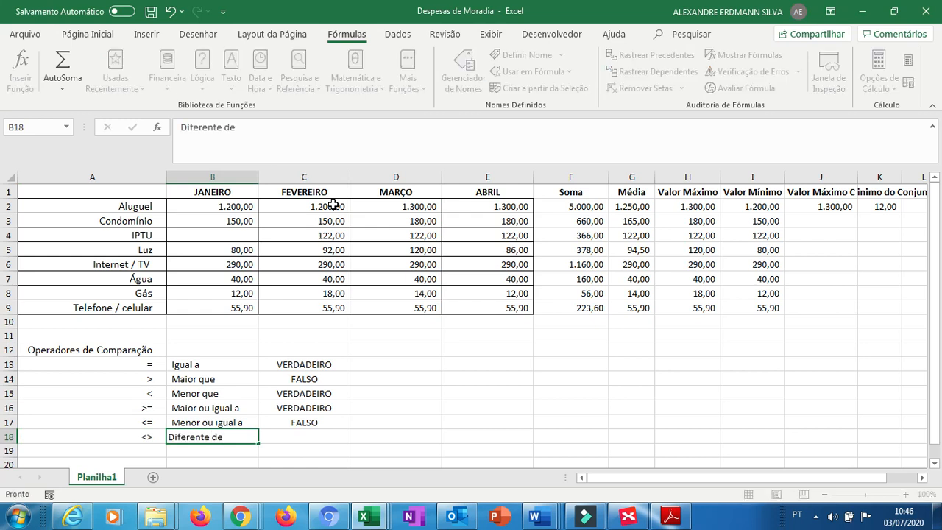
key(Tab)
text(=)
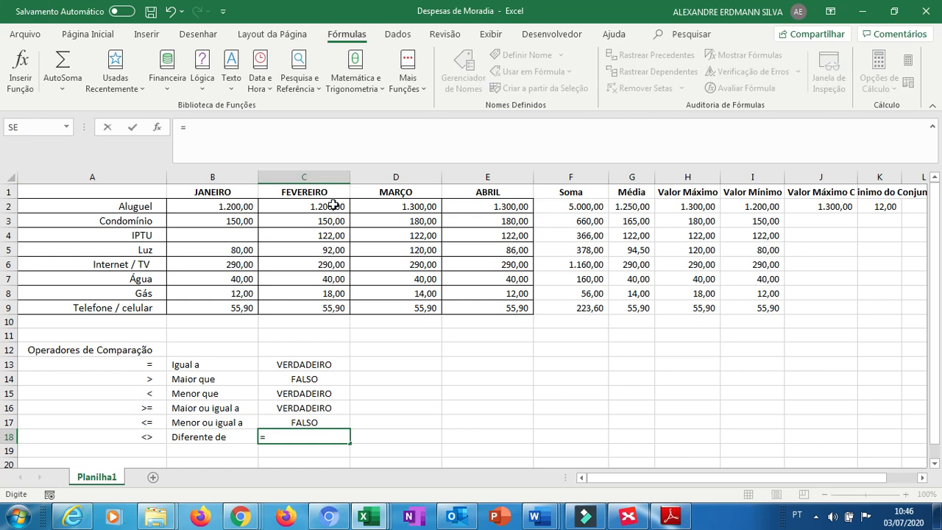
key(BackSpace)
click(376, 204)
key(Down)
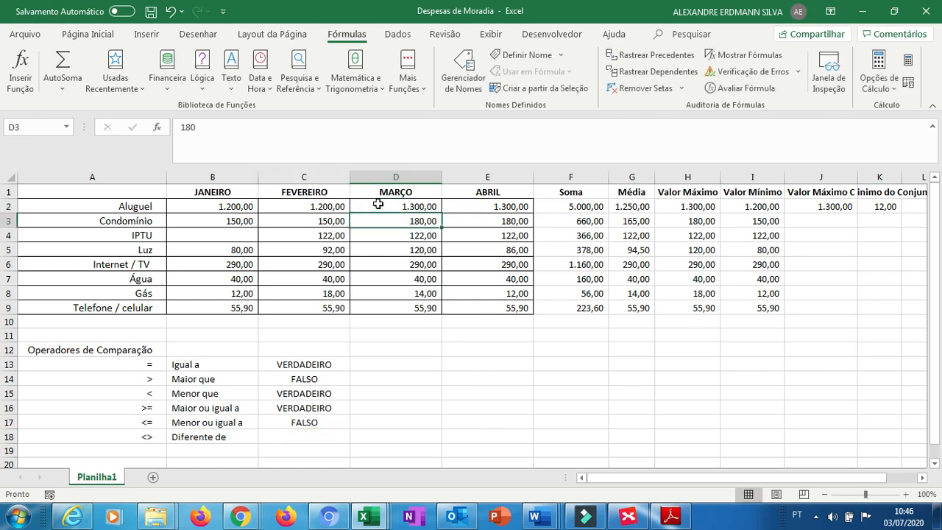
key(Down)
key(Down)
key(Down)
Enter the formula =D2<>E2 in C18.
key(F2)
text(=)
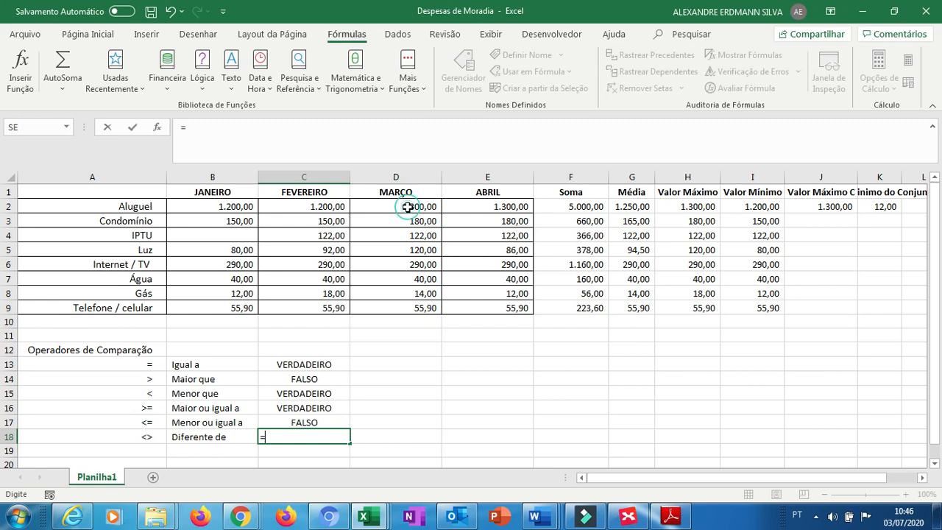
click(407, 207)
text(<>)
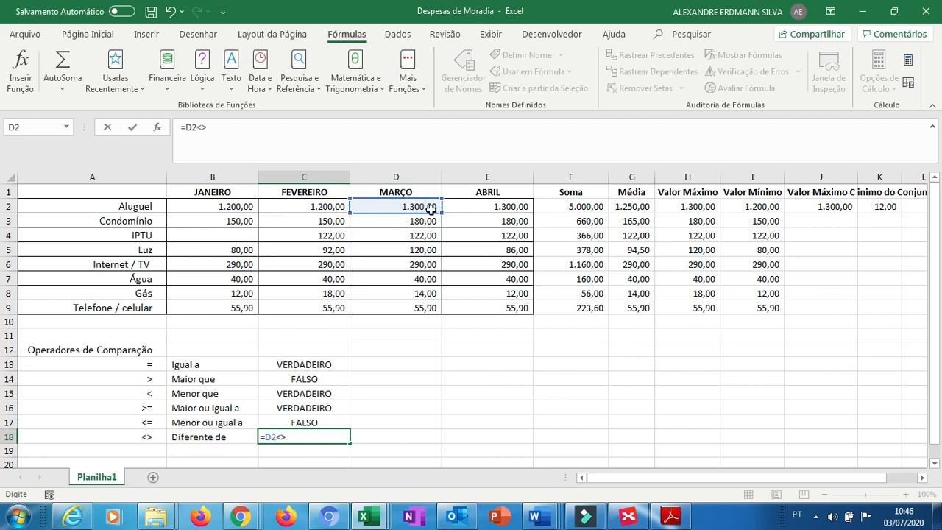
click(462, 207)
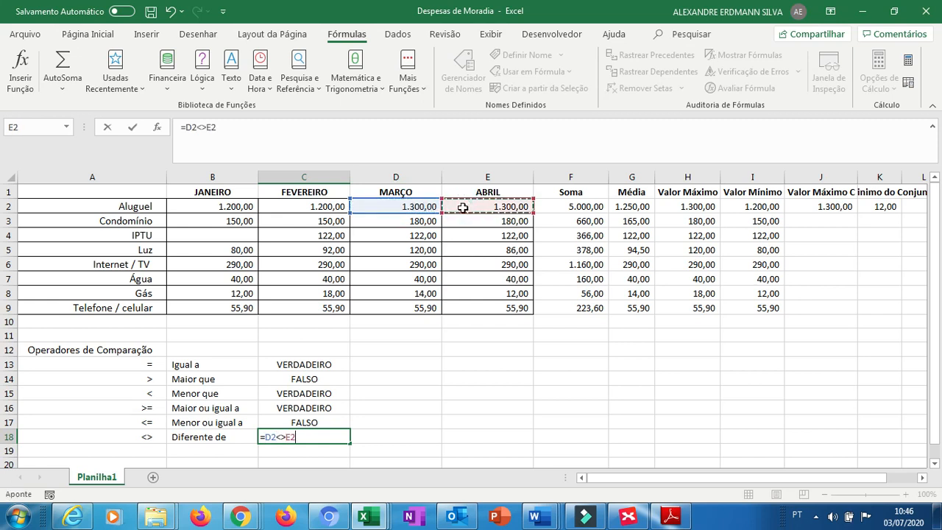
key(Return)
key(Up)
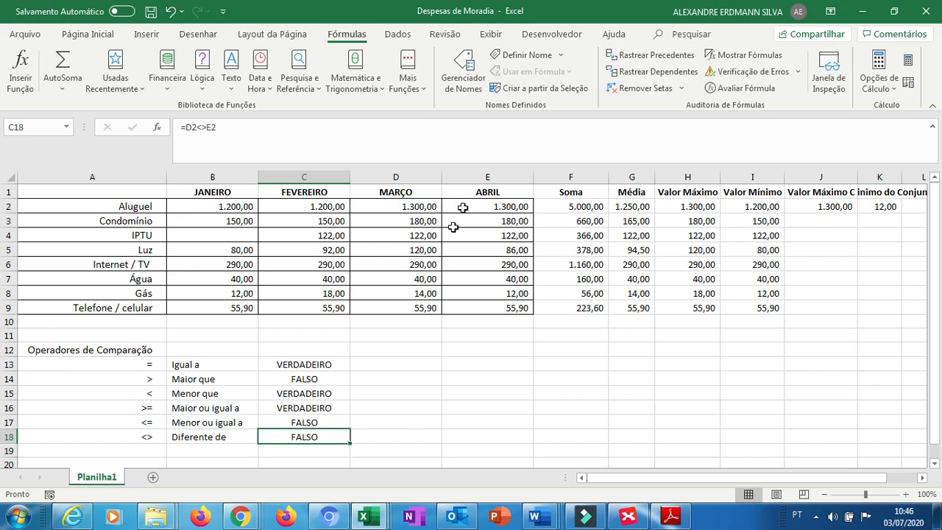
Edit C18's formula so its second reference is C2, giving =D2<>C2.
click(254, 123)
key(Left)
key(BackSpace)
text(C)
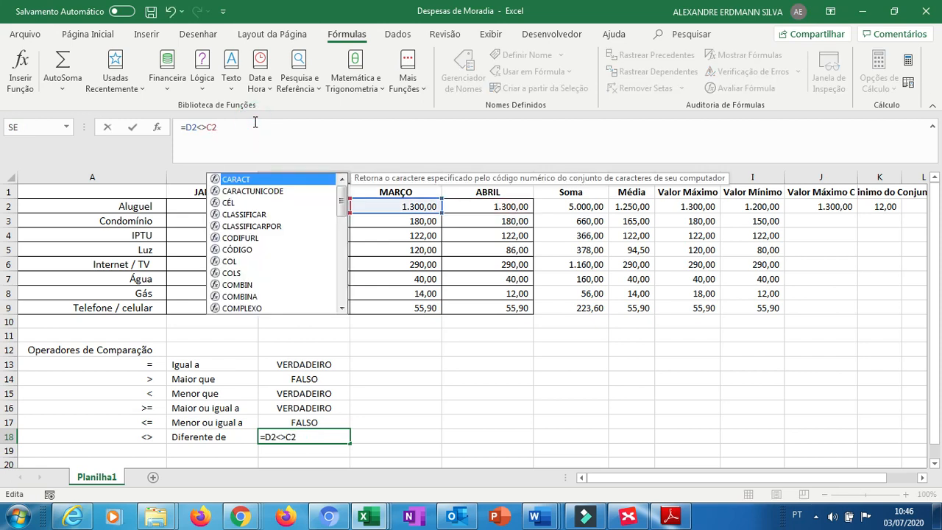
key(Return)
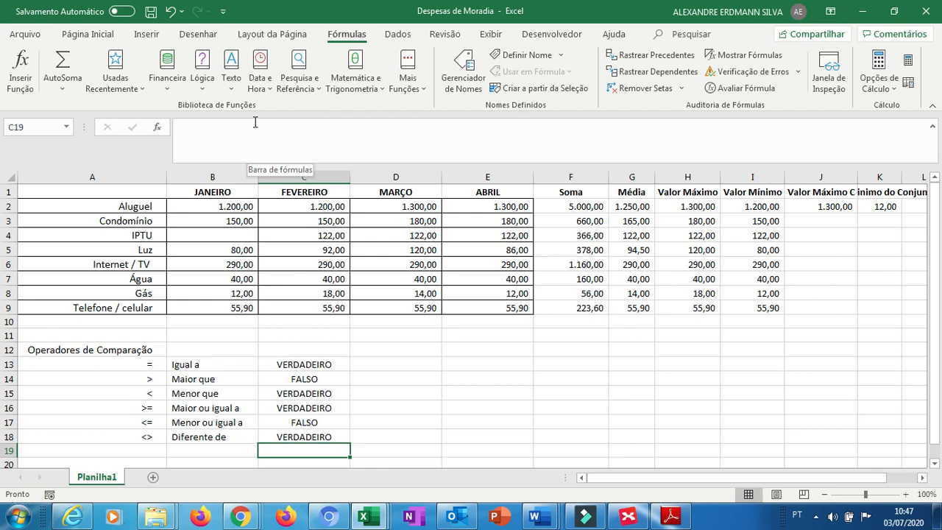
Switch to the Classificação de Gastos workbook.
key(alt+Tab)
key(alt+Tab)
key(alt+Tab)
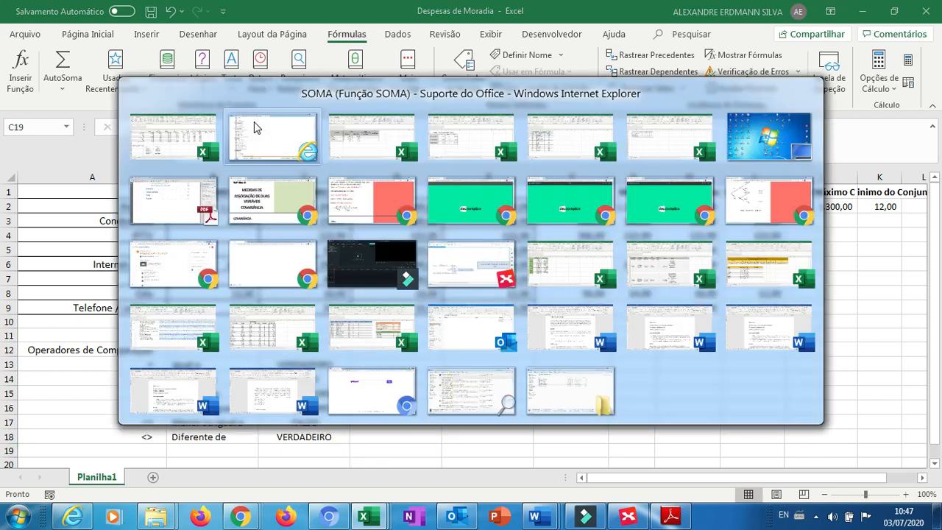
key(alt+shift+Tab)
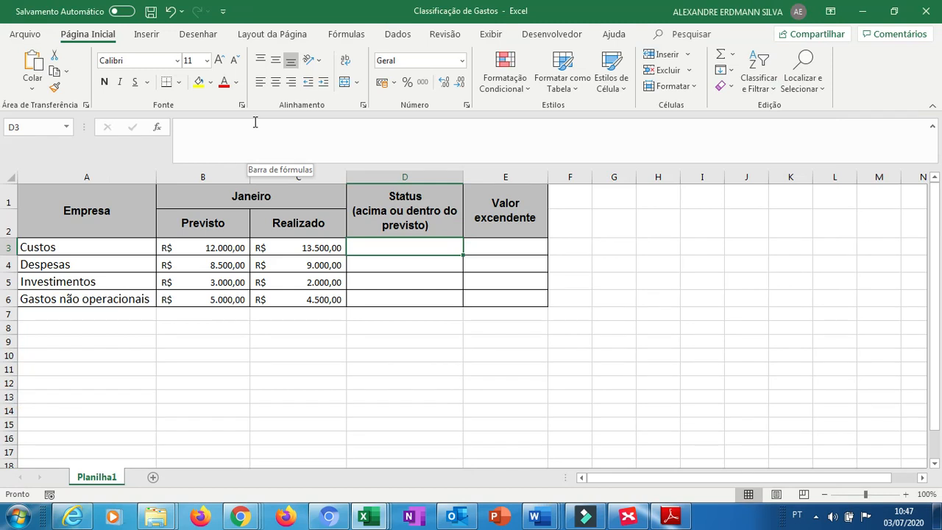
Examine the category labels and the January Previsto and Realizado values in the table.
key(Left)
key(Left)
key(Left)
key(Right)
key(Left)
key(Down)
key(Down)
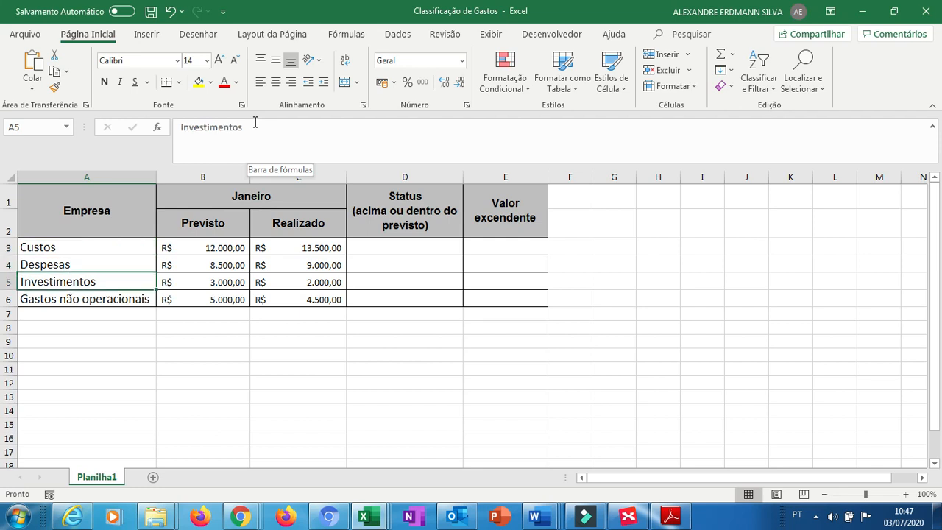
key(Down)
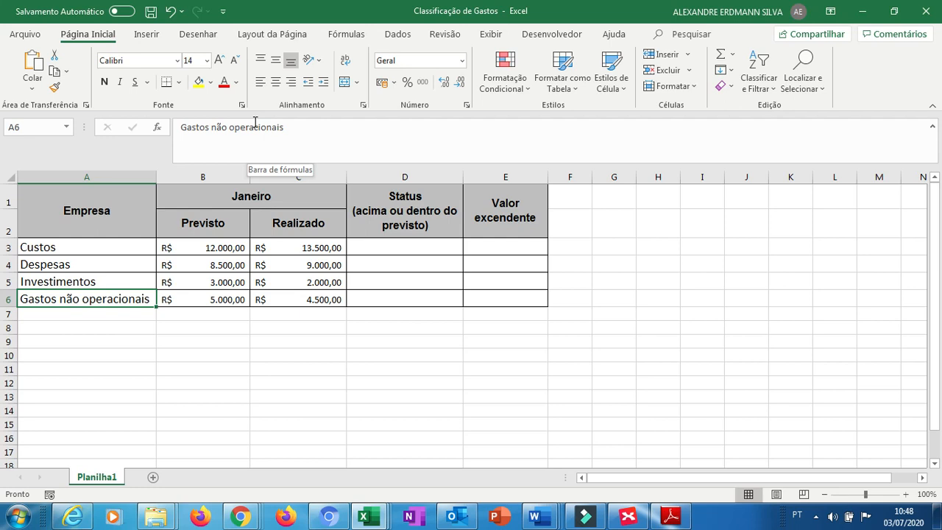
key(Up)
key(Up)
key(Right)
key(Up)
key(Right)
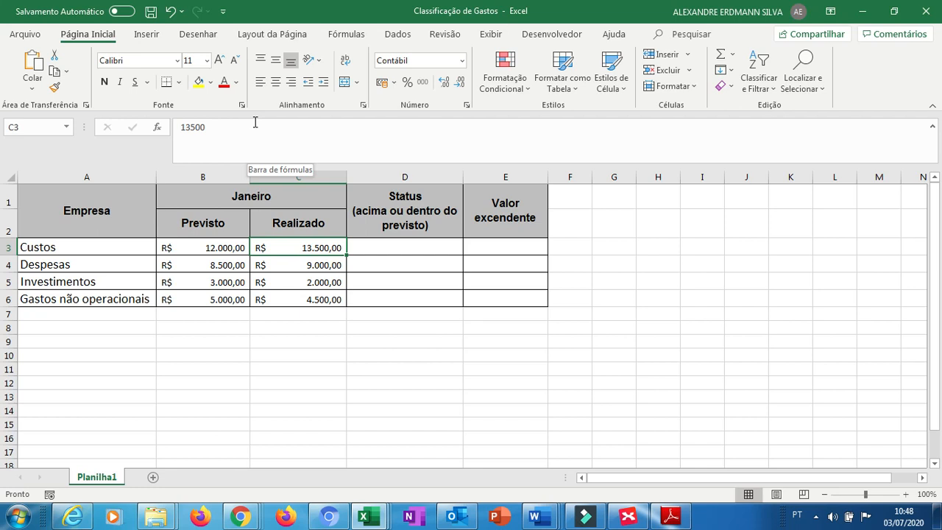
Open the Insert Function dialog for D3 and search for the SE function.
key(Left)
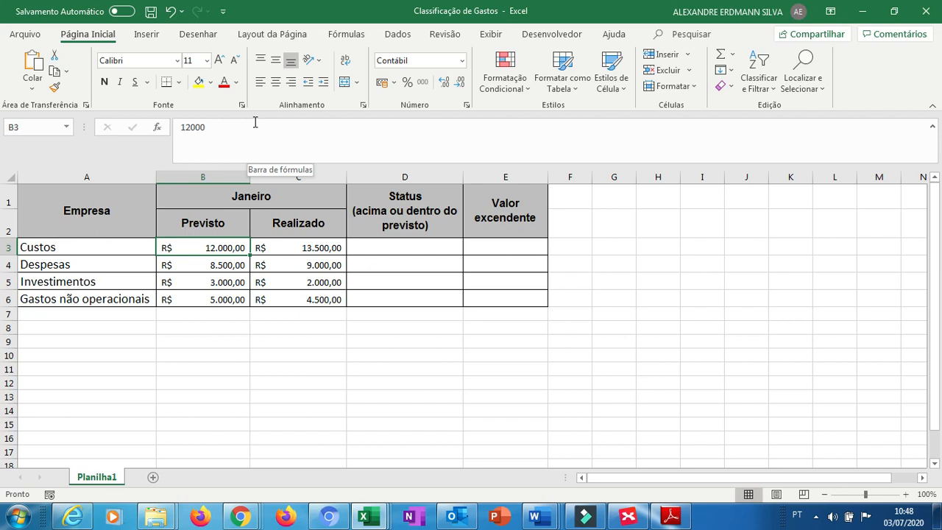
key(Right)
key(Left)
key(Right)
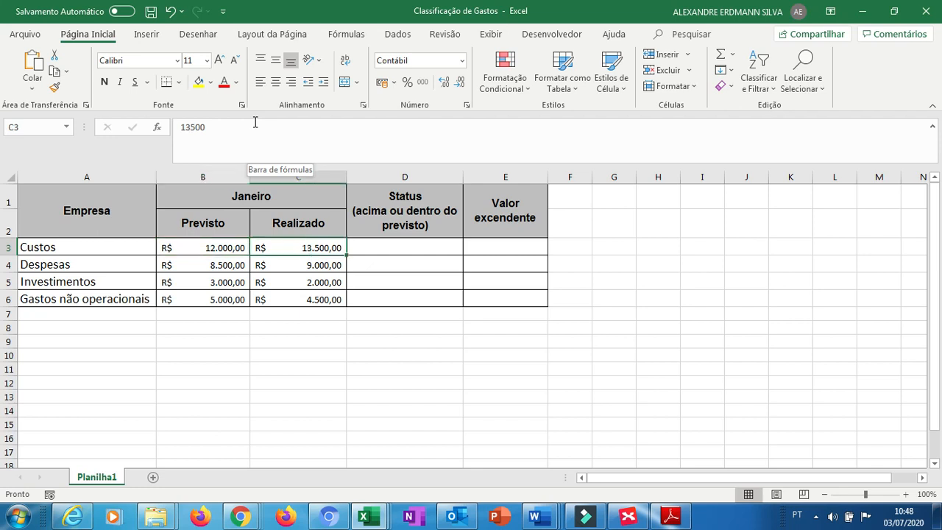
key(Right)
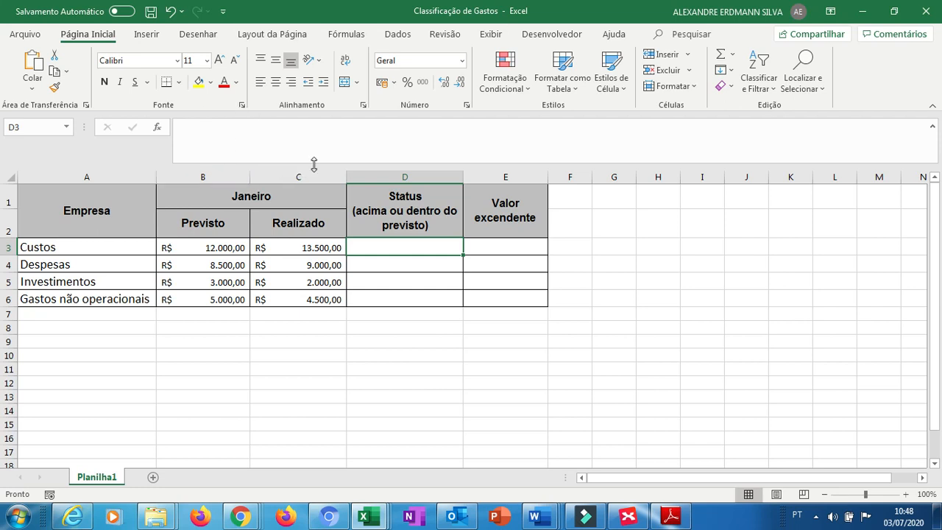
click(158, 128)
click(159, 129)
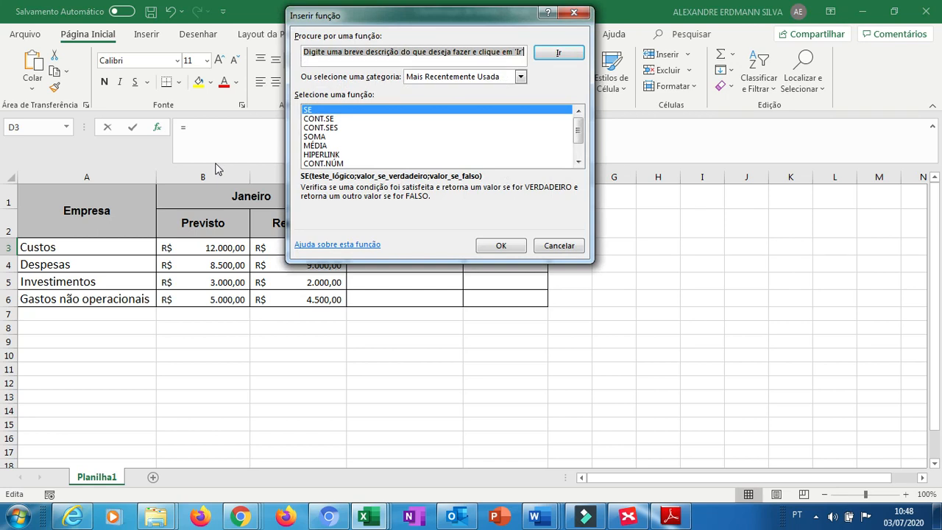
click(520, 76)
click(490, 98)
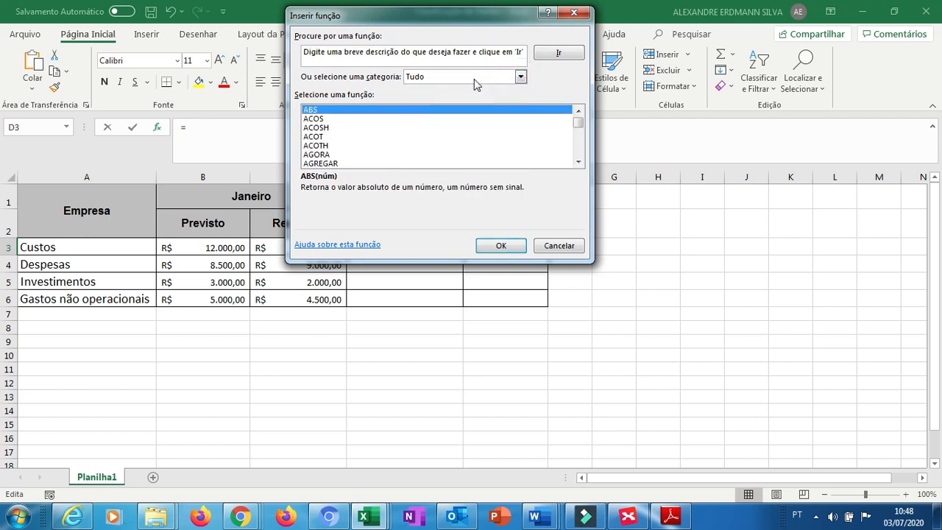
click(446, 56)
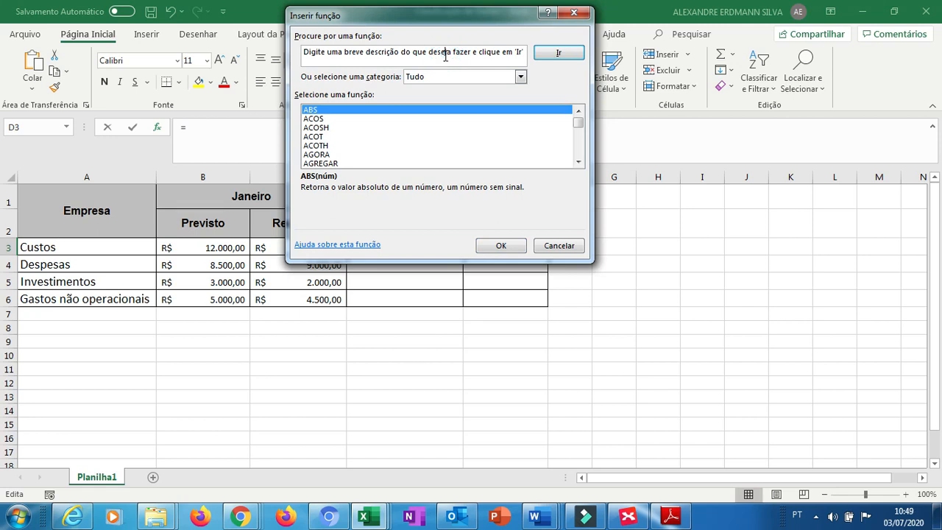
key(ctrl+a)
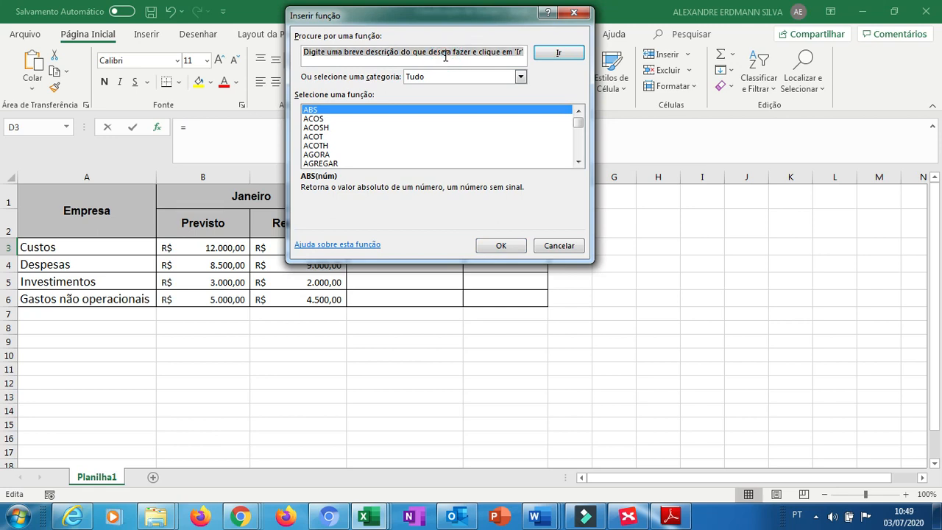
text(SE)
key(Return)
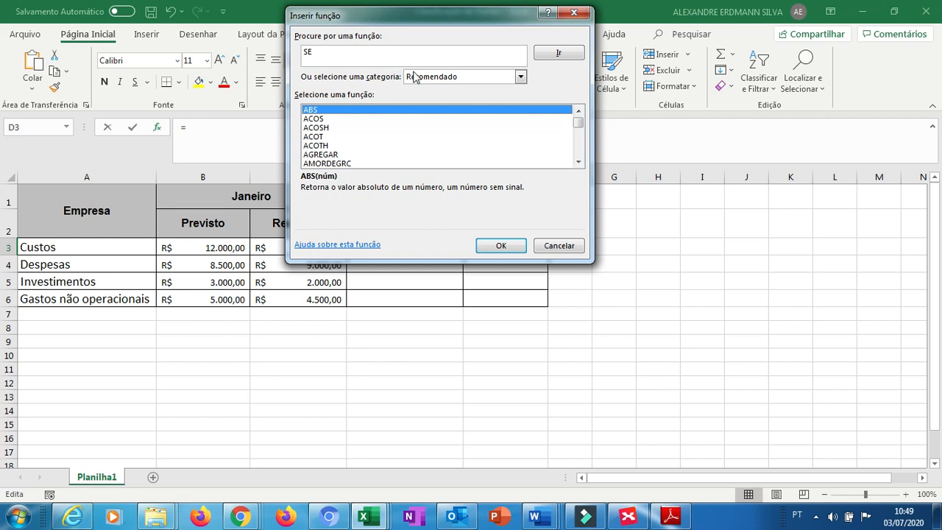
click(558, 55)
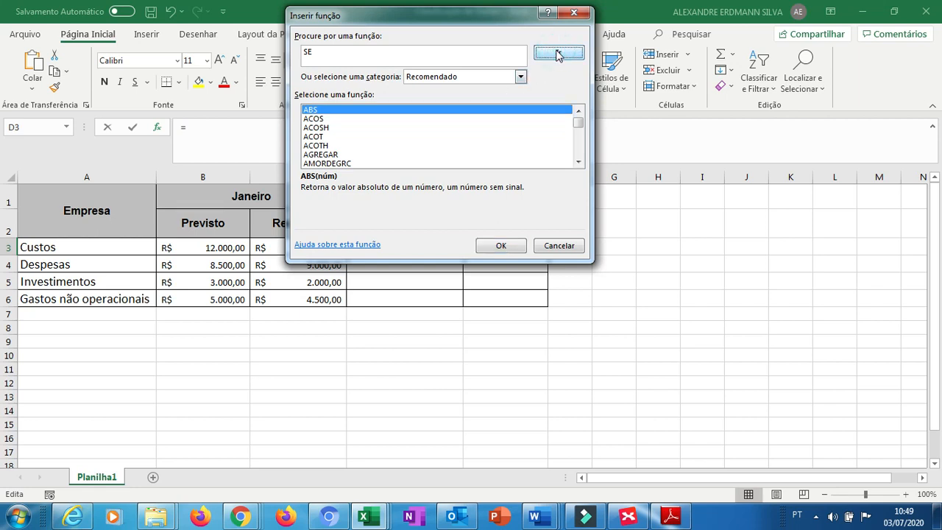
Browse the recommended function list for the SE function.
click(577, 147)
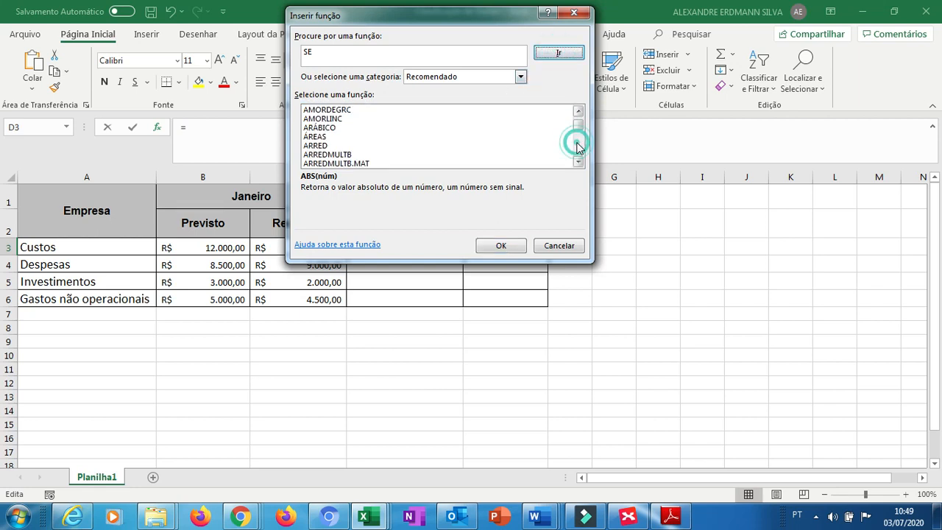
click(385, 120)
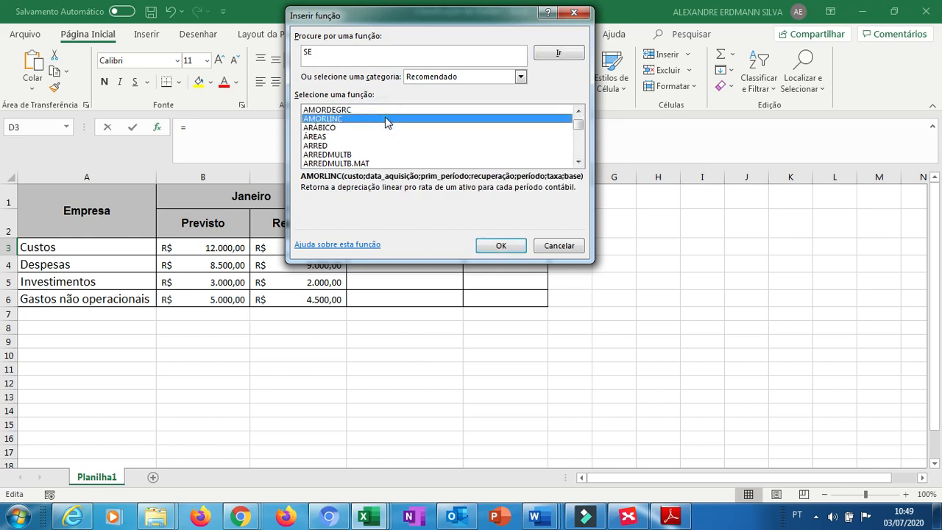
key(Down)
key(Down)
key(Down)
key(Down)
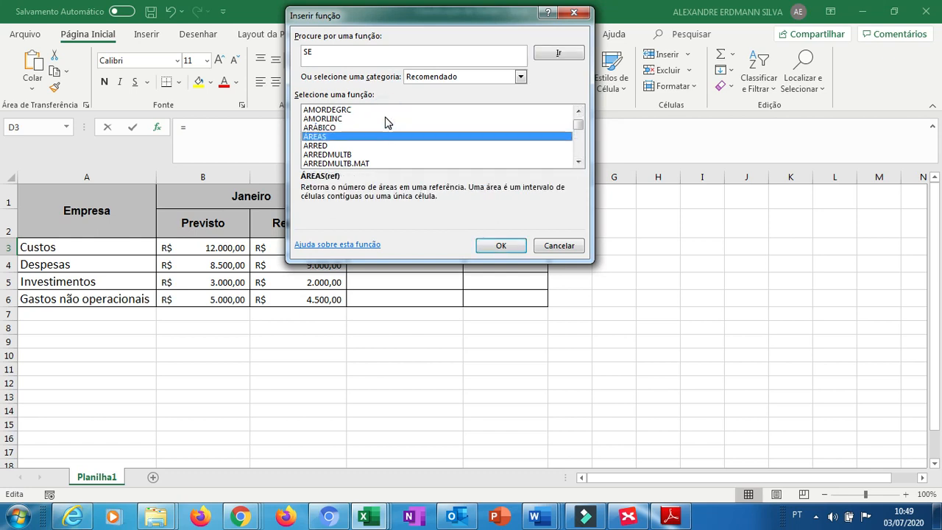
key(Down)
key(Down)
key(Down)
key(Down)
key(Down)
key(Down)
key(Down)
key(Down)
key(Down)
key(Down)
key(Down)
key(Down)
key(Down)
key(Down)
key(Down)
key(Down)
key(Down)
key(Down)
key(Down)
key(Down)
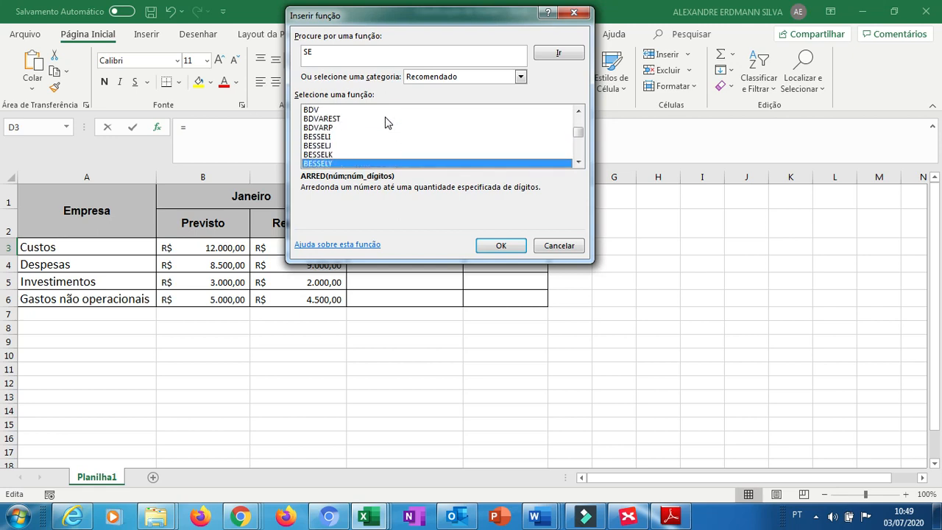
key(Down)
key(Down)
key(Down)
key(Down)
key(Down)
key(Down)
key(Down)
key(Down)
key(Down)
key(Down)
key(Down)
key(Down)
key(Down)
key(Down)
key(Down)
key(Down)
key(Down)
key(Down)
key(Down)
key(Down)
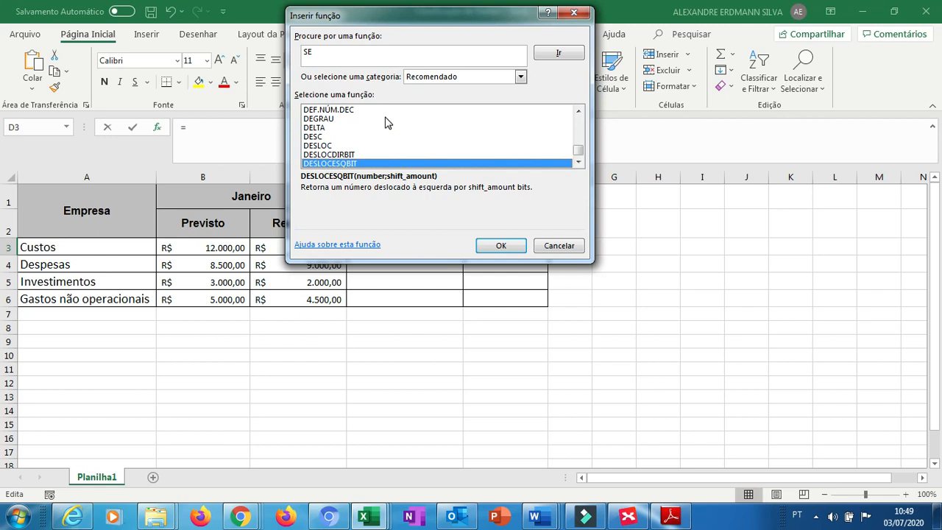
key(Up)
key(Down)
Switch the function category to Tudo, select SE and confirm.
click(523, 81)
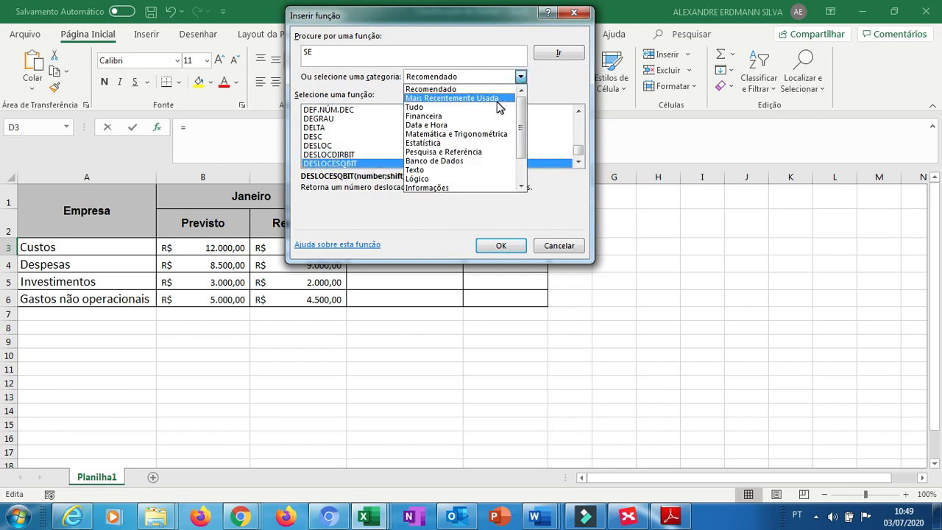
click(490, 107)
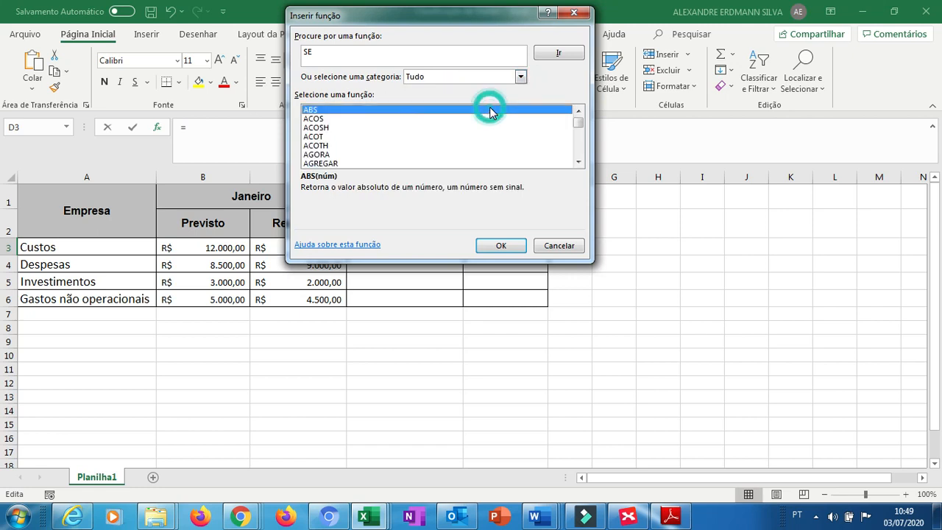
click(321, 110)
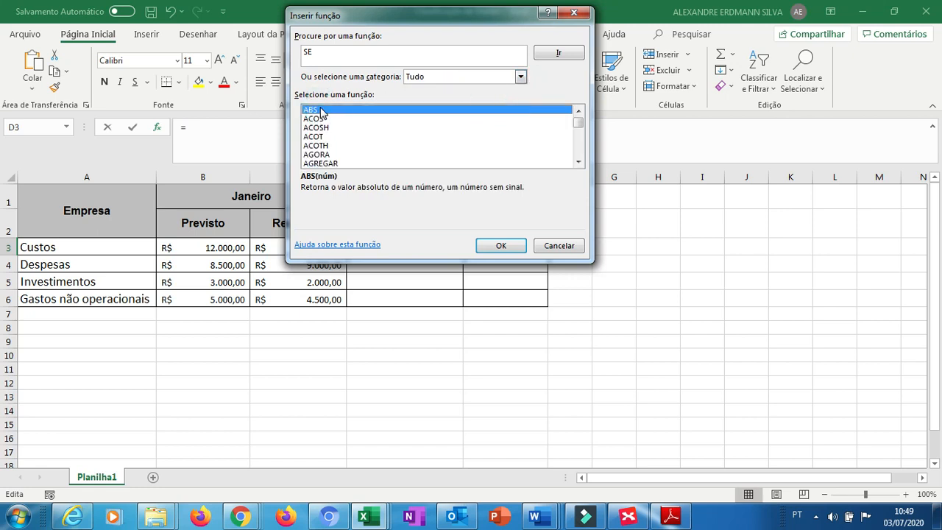
key(s)
key(e)
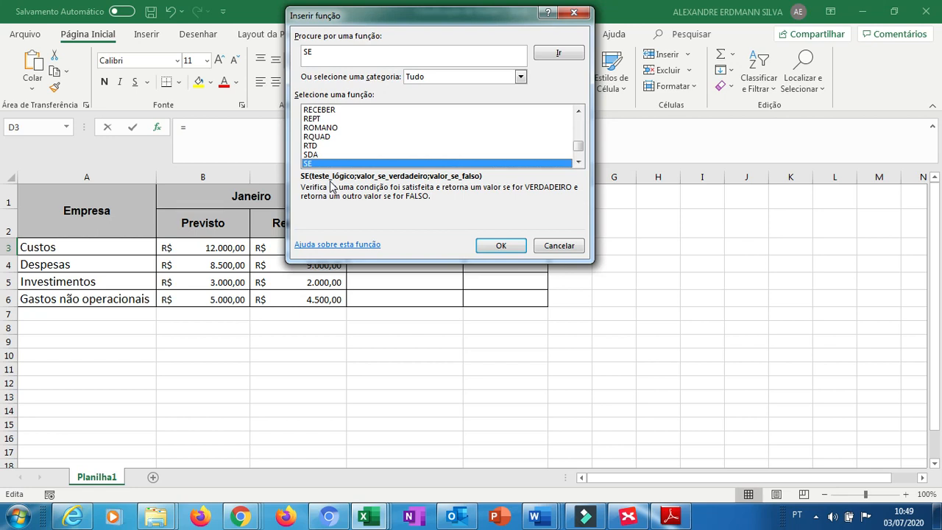
click(505, 246)
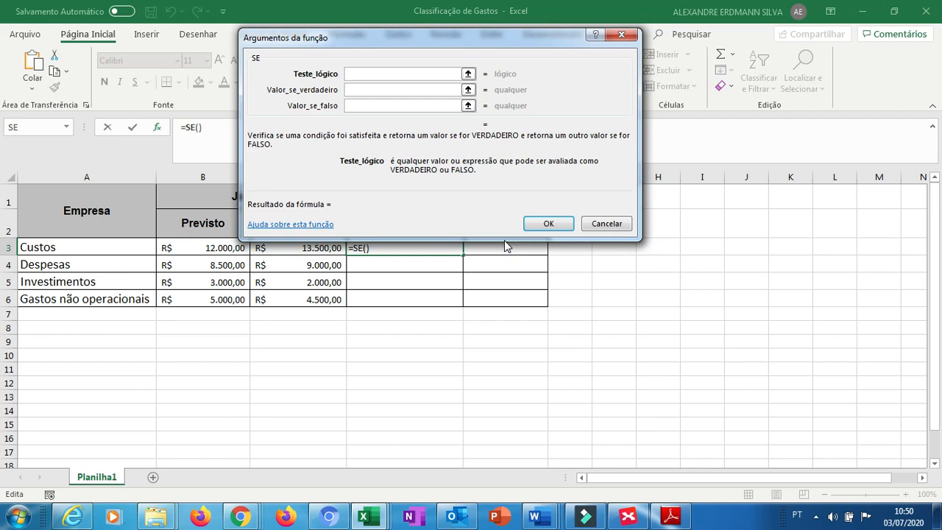
Set the SE logical test to B3<C3 by picking the Previsto and Realizado cells.
click(468, 74)
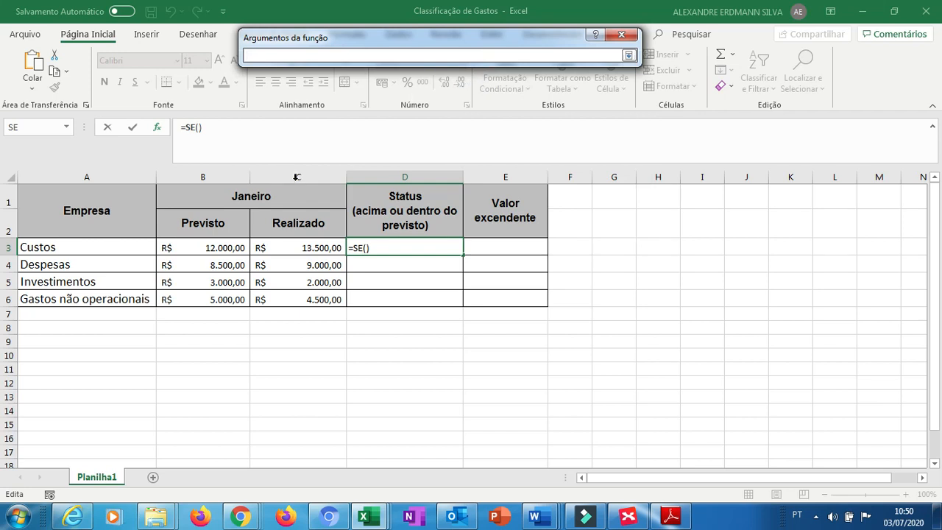
click(208, 249)
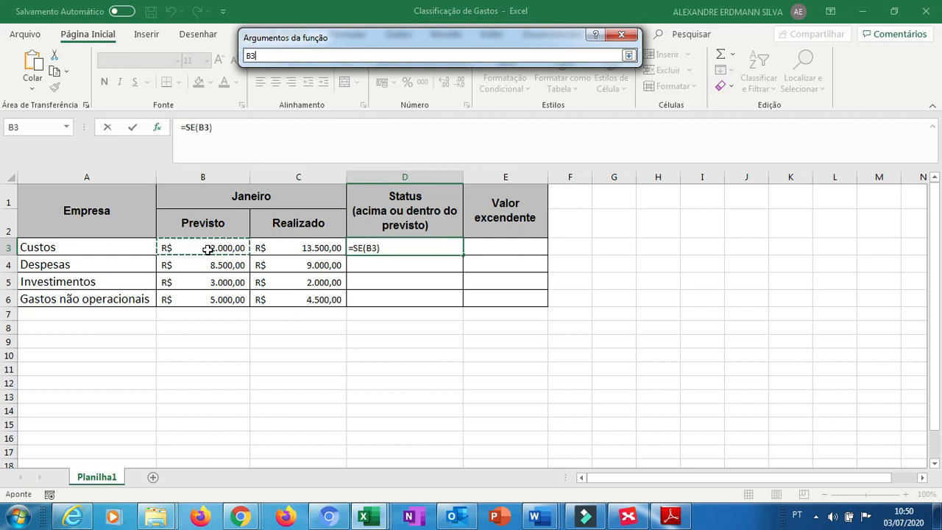
text(<)
click(292, 247)
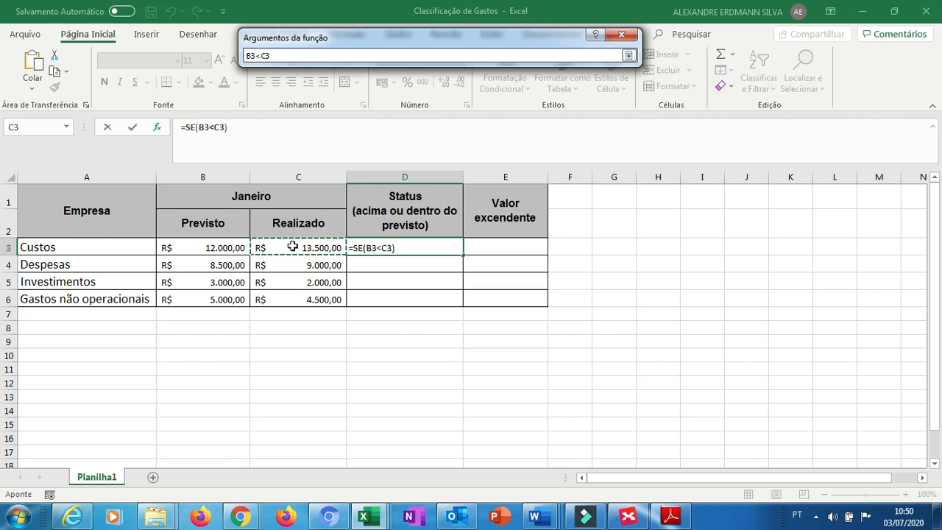
click(628, 55)
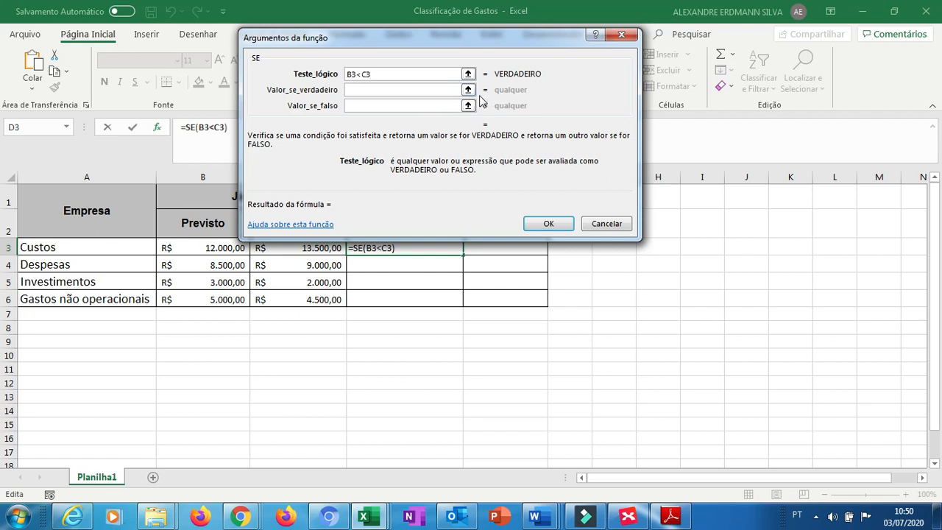
Enter "ACIMA DO PREVISTO" as the true value and "DENTRO DO PREVISTO" as the false value, then confirm the formula.
click(420, 93)
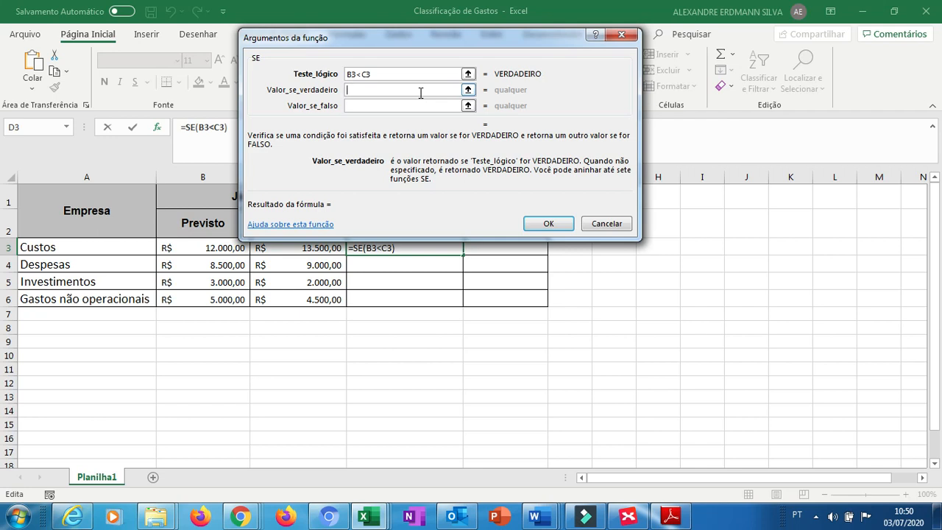
text(Ac)
key(BackSpace)
text(lMA)
key(BackSpace)
key(BackSpace)
key(BackSpace)
text(CIMA DO )
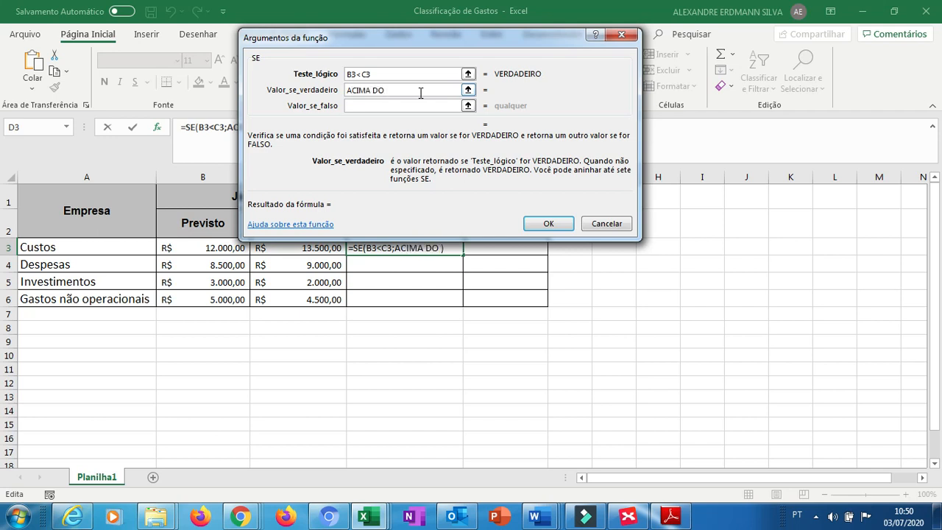
text(PREVISTO)
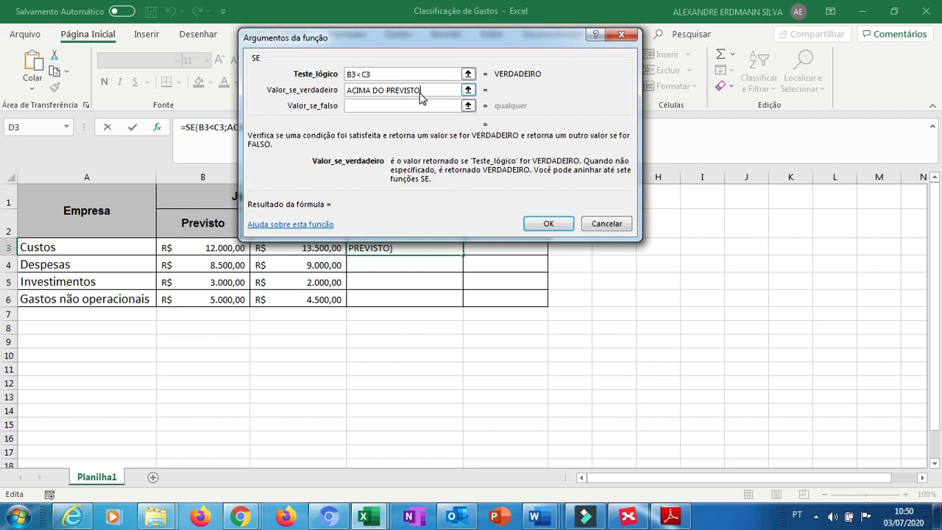
key(Tab)
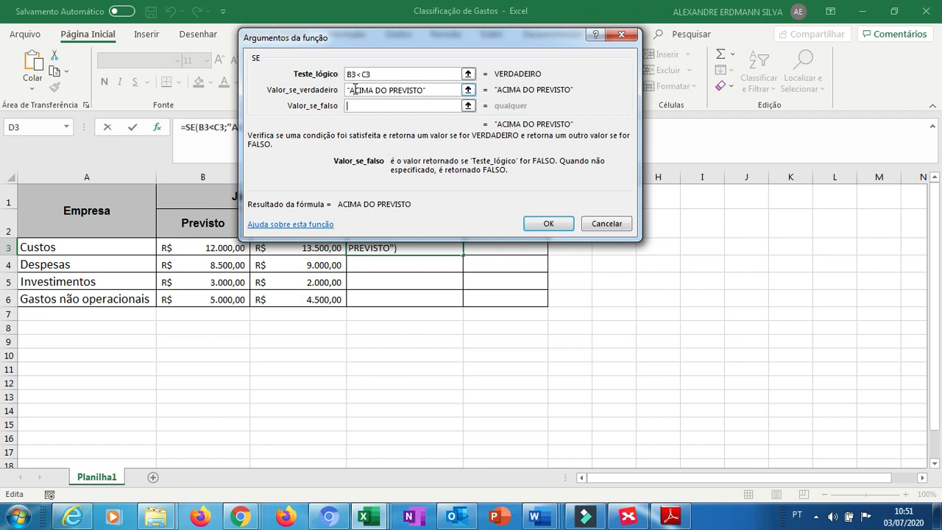
text(d)
key(BackSpace)
text(DENTE)
key(BackSpace)
text(R)
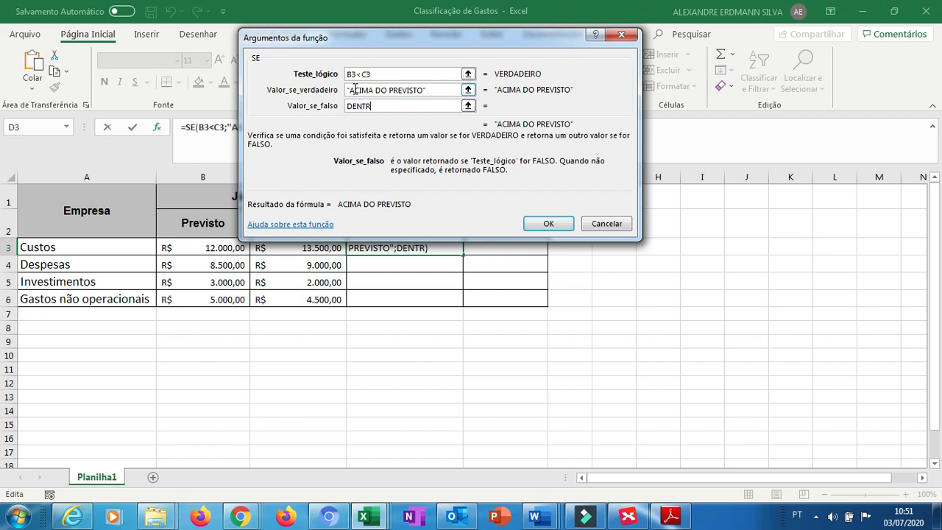
text(O DO PREVISTO)
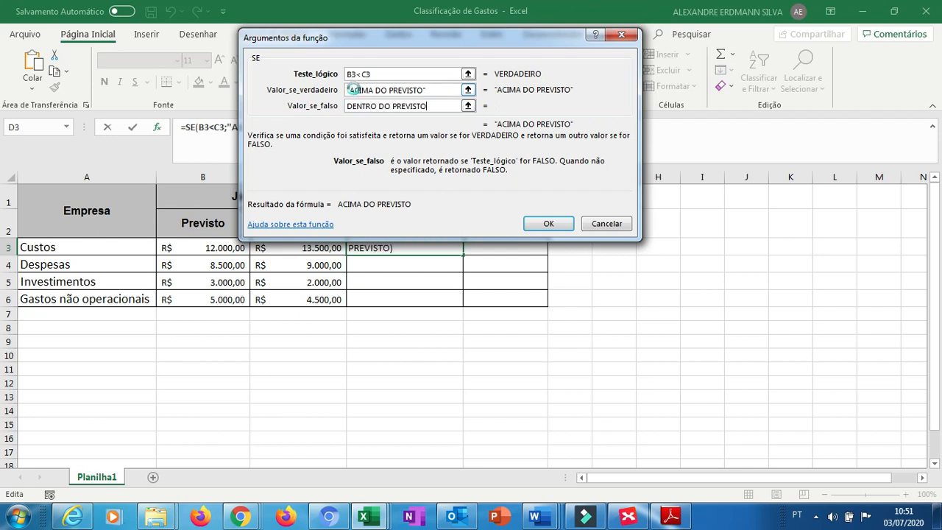
key(Return)
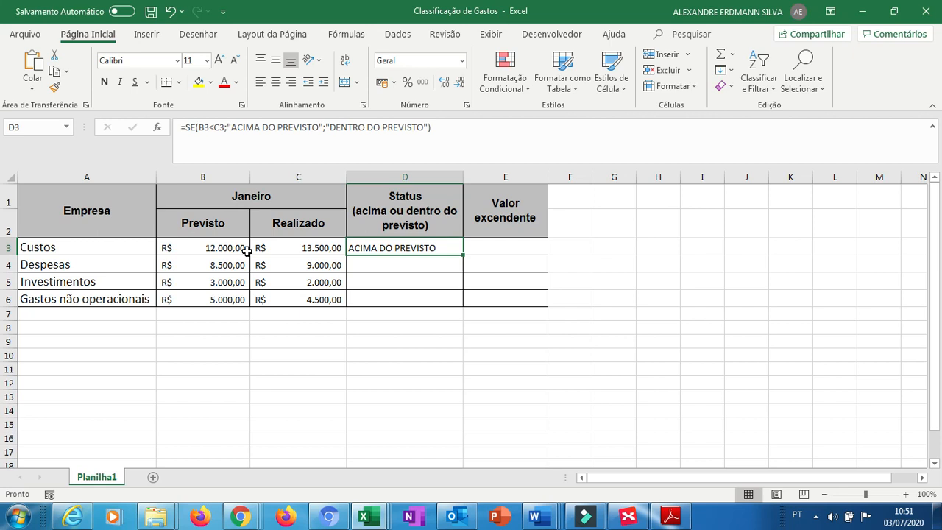
Enter =SE(B4<C4;"ACIMA DO PREVISTO";"DENTRO DO PREVISTO") in the Despesas status cell D4.
click(360, 267)
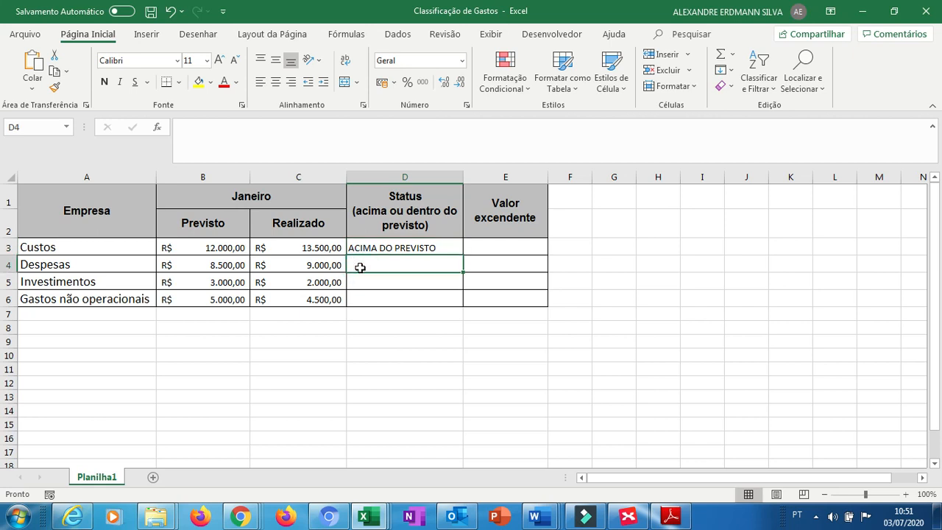
text(=)
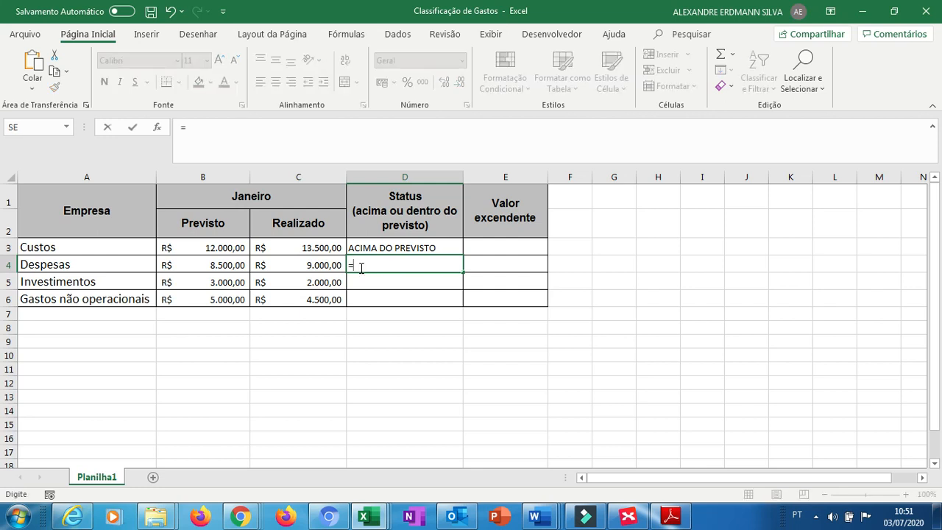
text(SE)
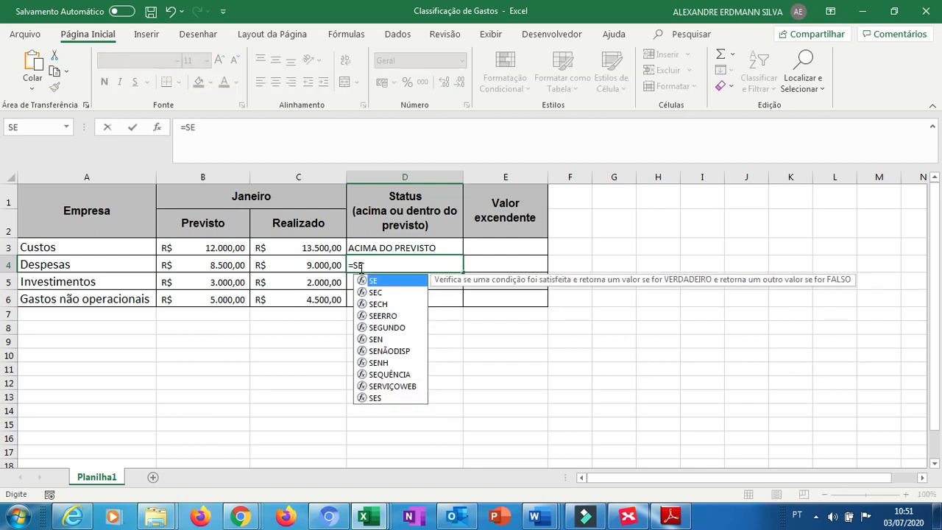
text(()
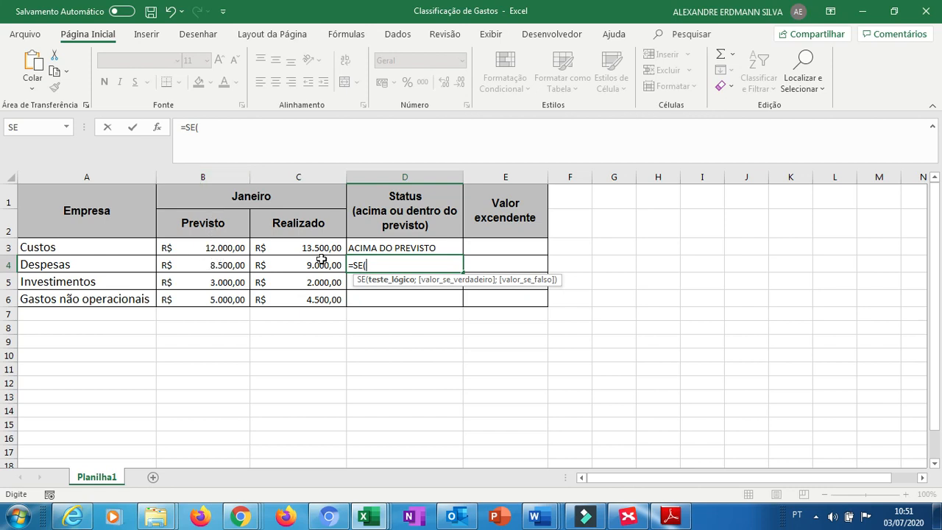
text(b)
key(BackSpace)
text(B4)
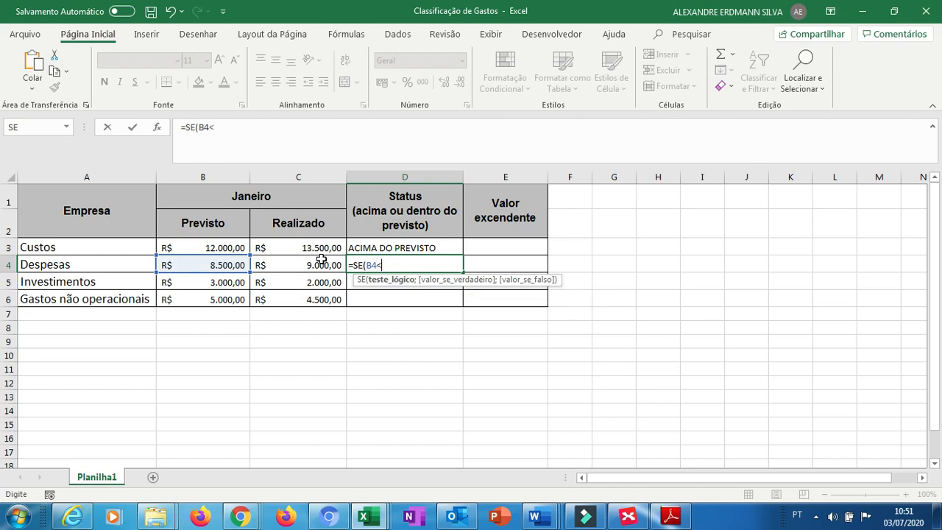
text(<C4)
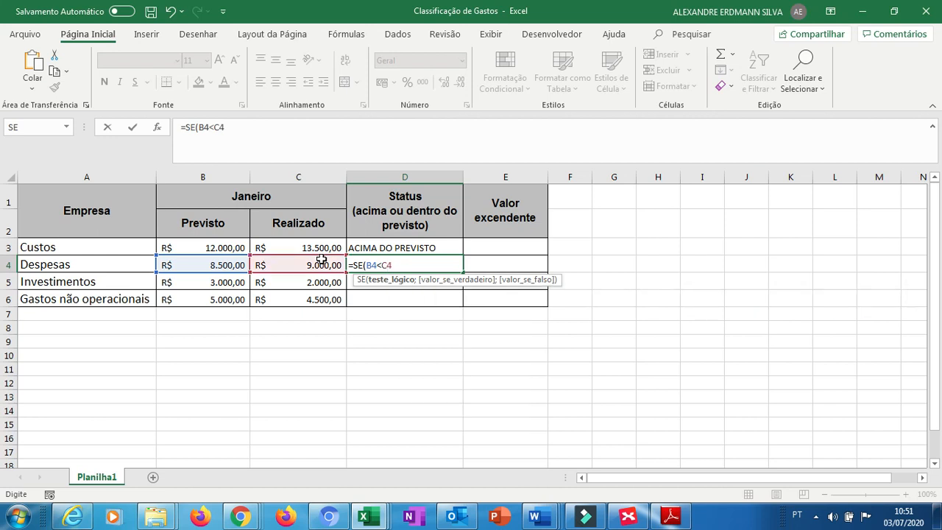
text(;)
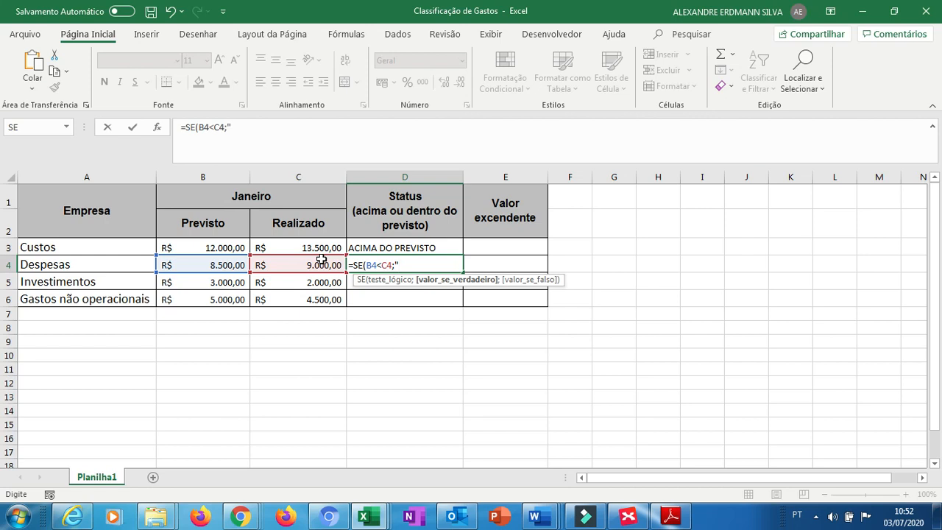
text(ACIMA DO PREVI)
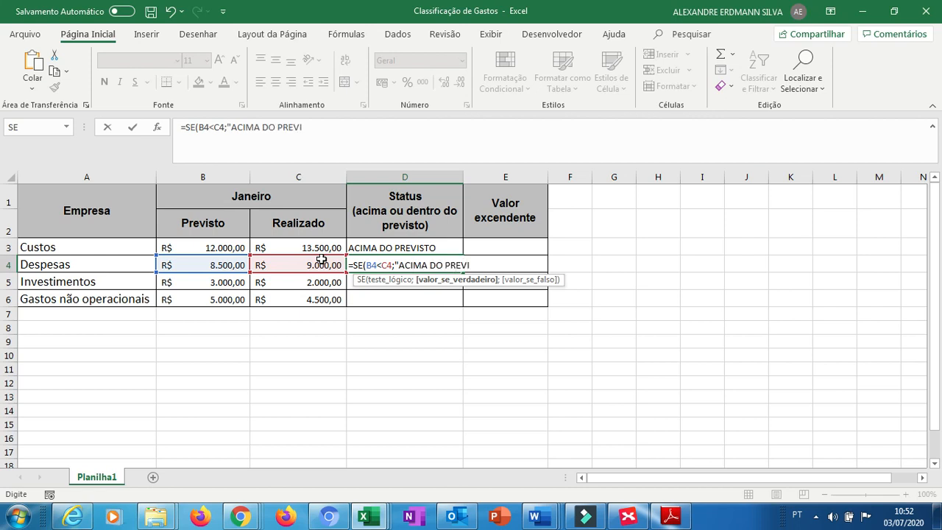
text(STO";)
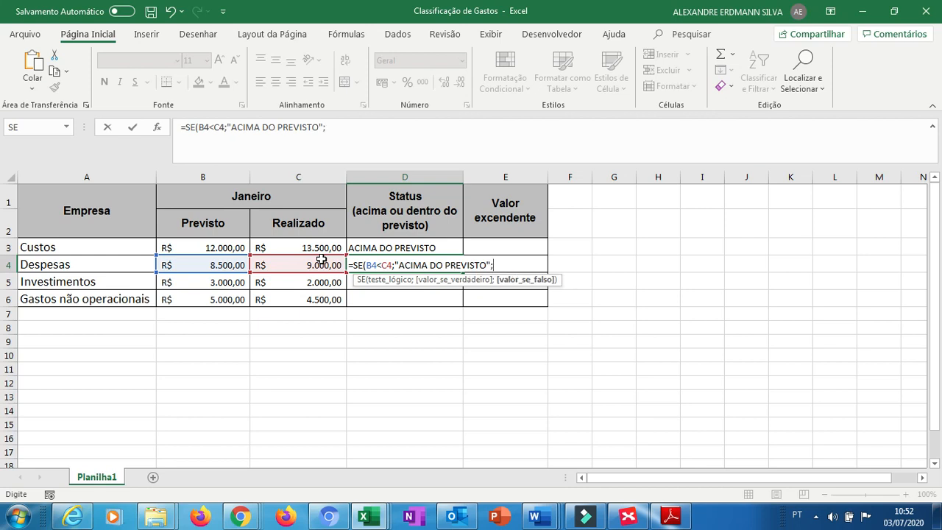
text("d)
key(BackSpace)
text(DENTRO)
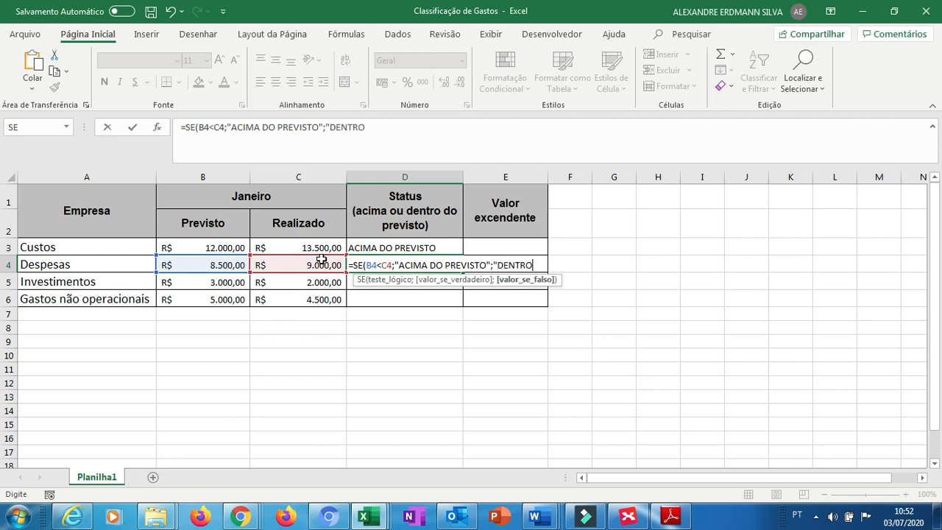
text( DO PREVISTO)
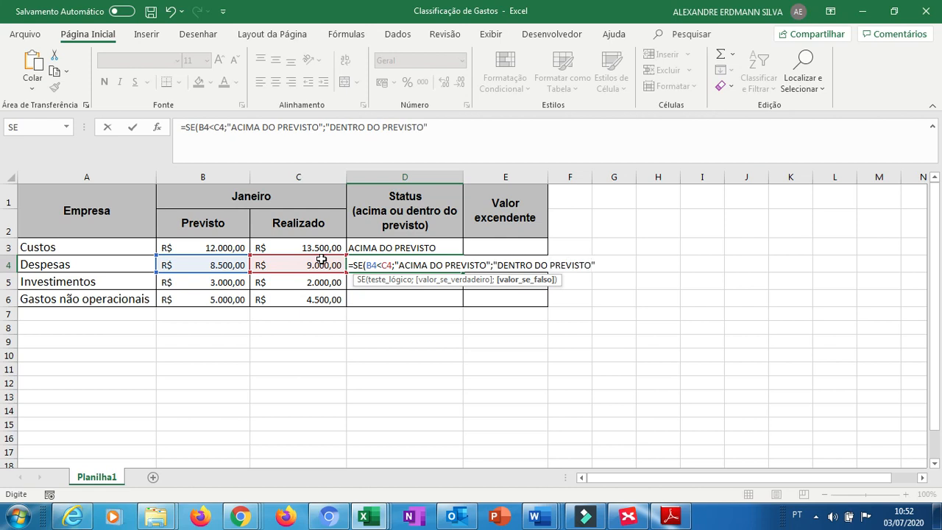
text())
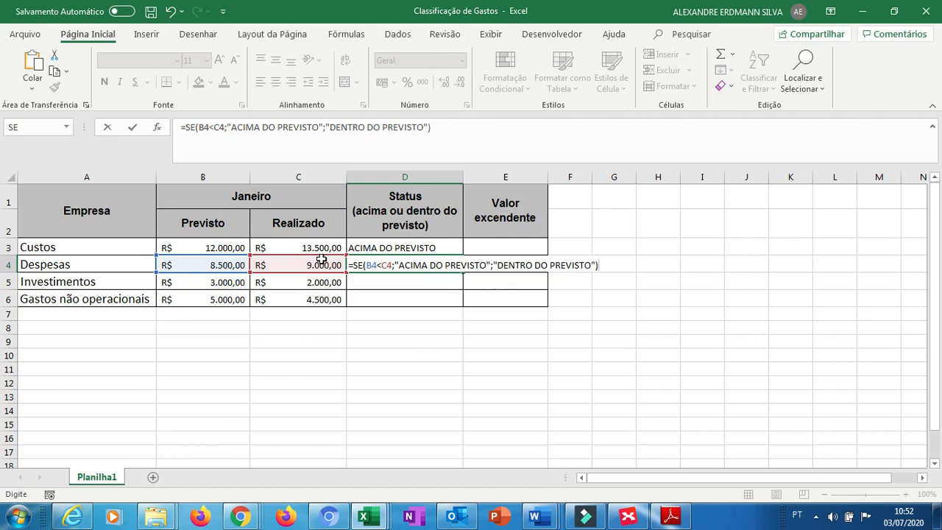
key(Return)
Fill the D4 status formula down through D6 for Investimentos and Gastos não operacionais.
key(Up)
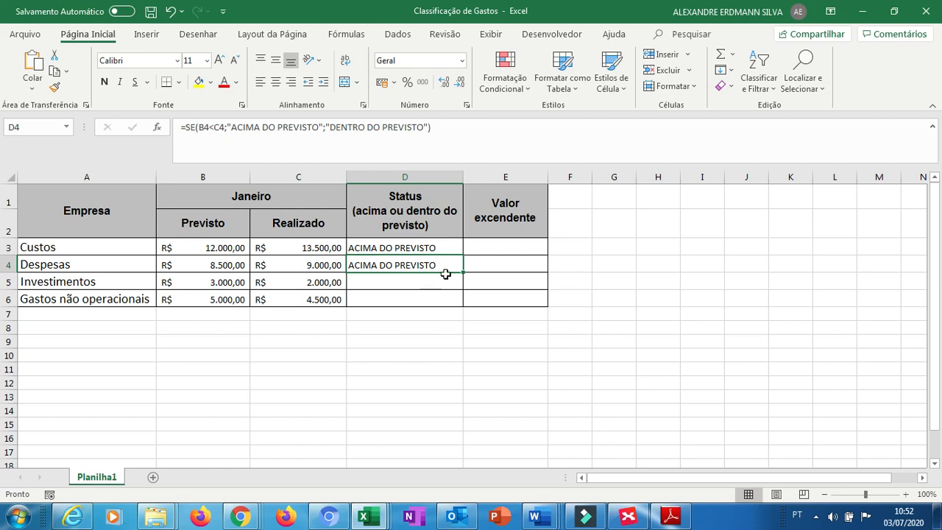
drag(463, 272, 460, 304)
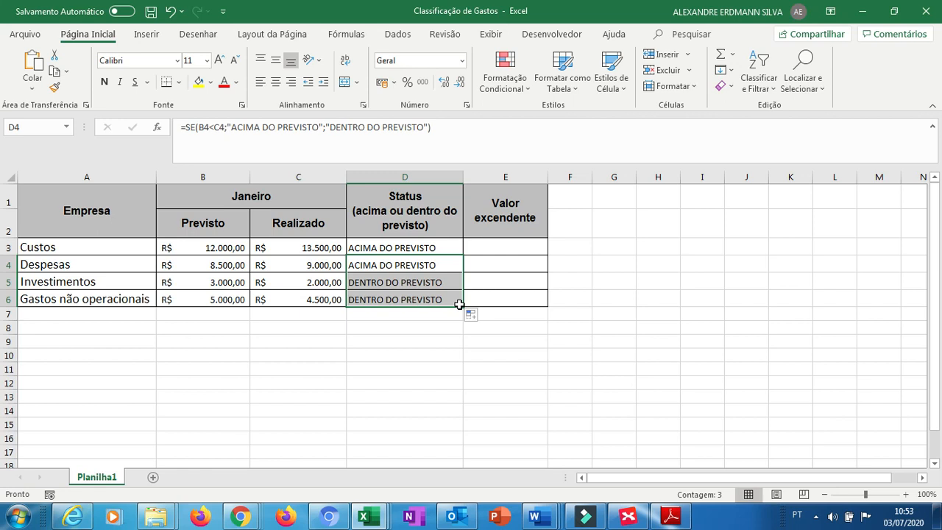
Enter a formula in E3 subtracting the Custos Previsto value from its Realizado value.
key(Right)
key(Up)
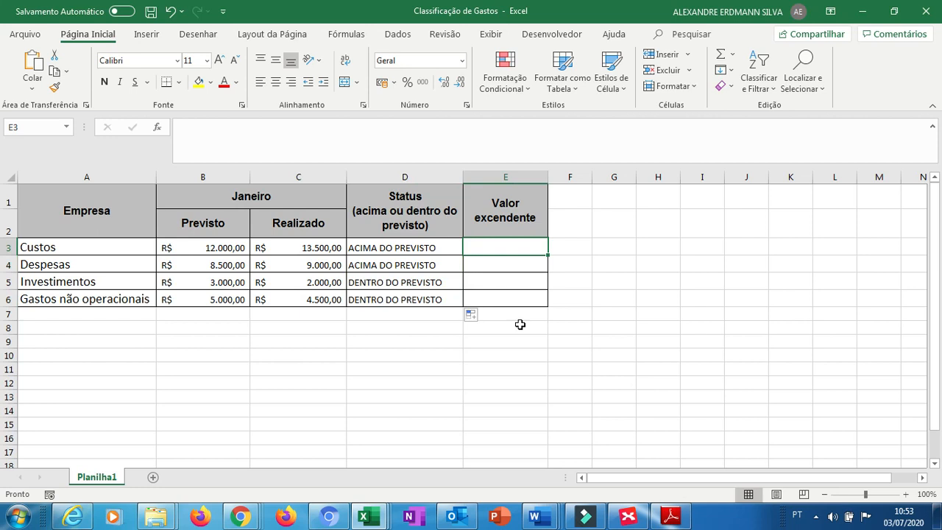
text(=)
click(271, 253)
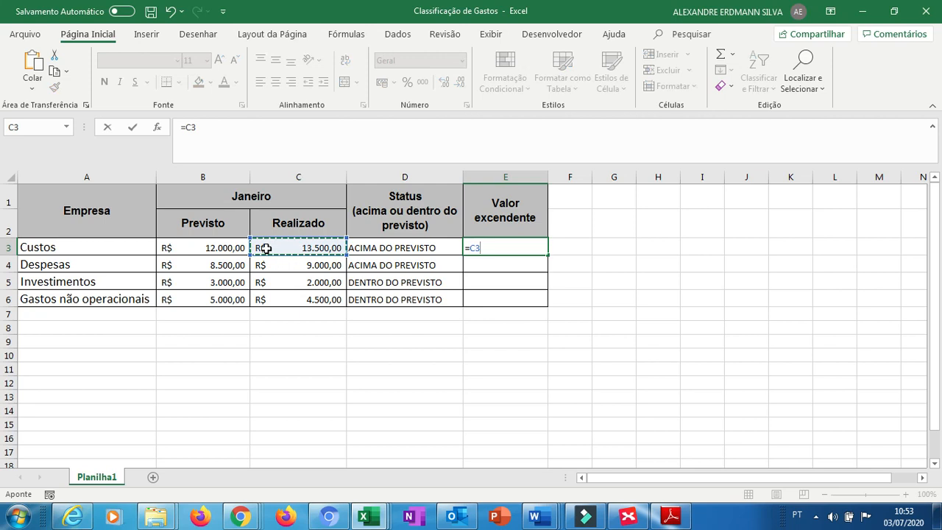
text(-)
key(Left)
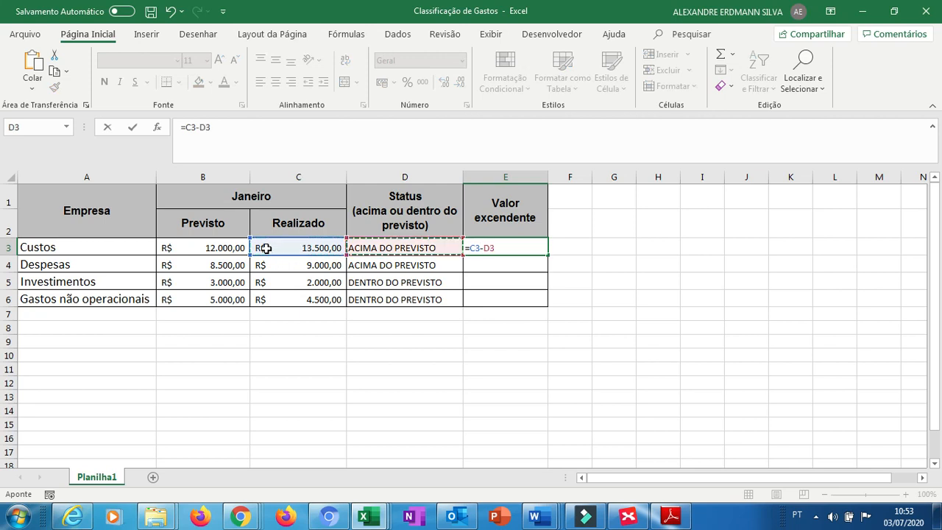
key(Left)
key(Left)
key(Left)
key(Right)
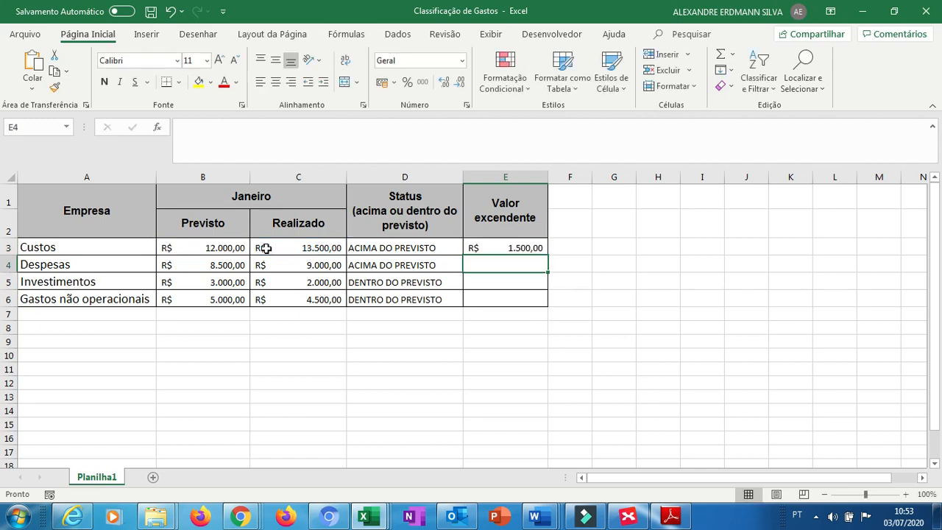
Try to build a formula in E4, then clear the Valor excedente cells E3 and E4.
text(=)
key(Left)
key(Left)
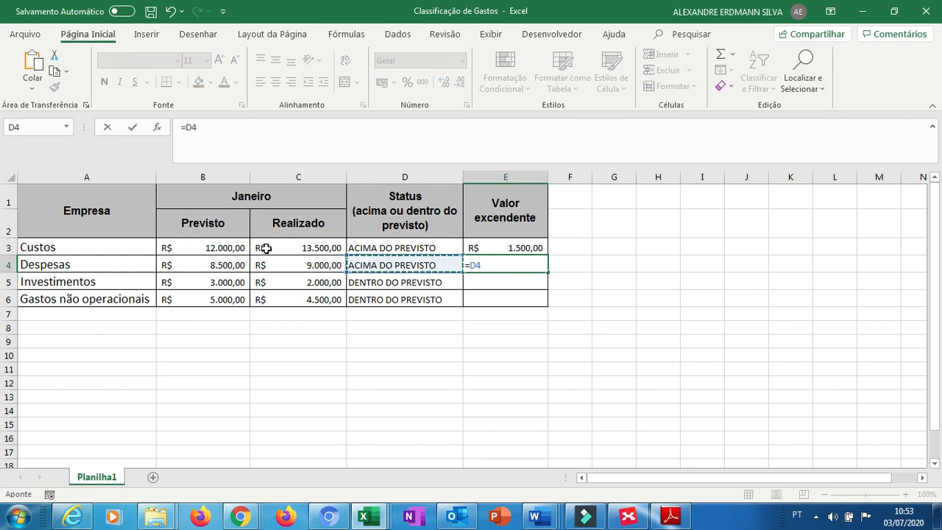
key(Right)
key(BackSpace)
key(BackSpace)
text(E4)
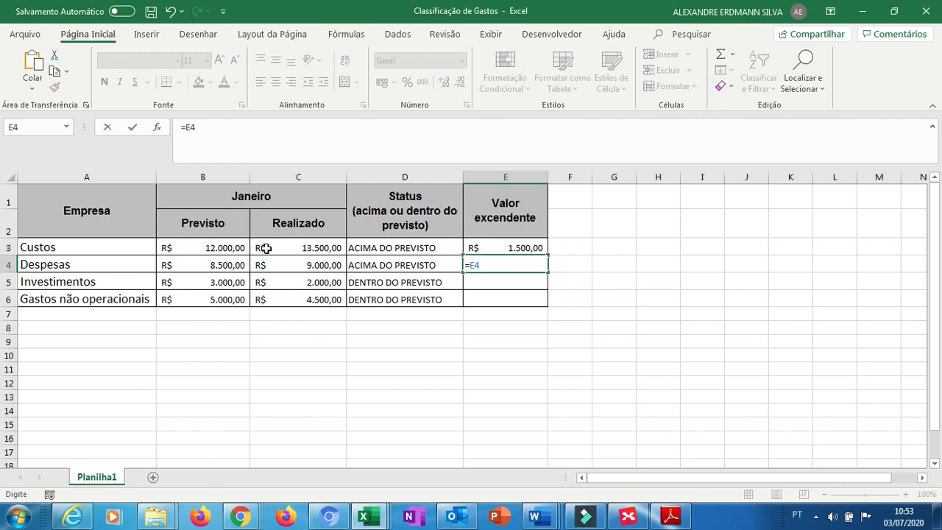
key(Return)
key(Return)
key(Up)
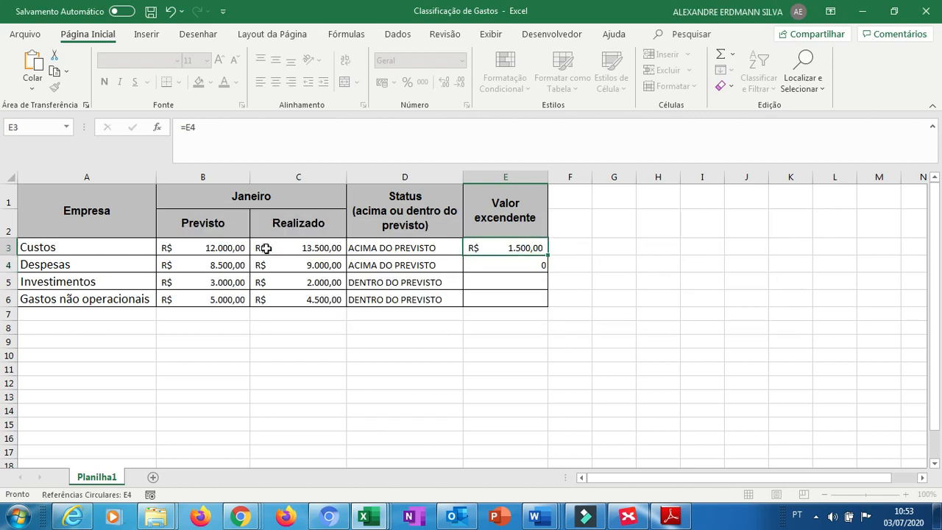
key(Delete)
key(Down)
key(Delete)
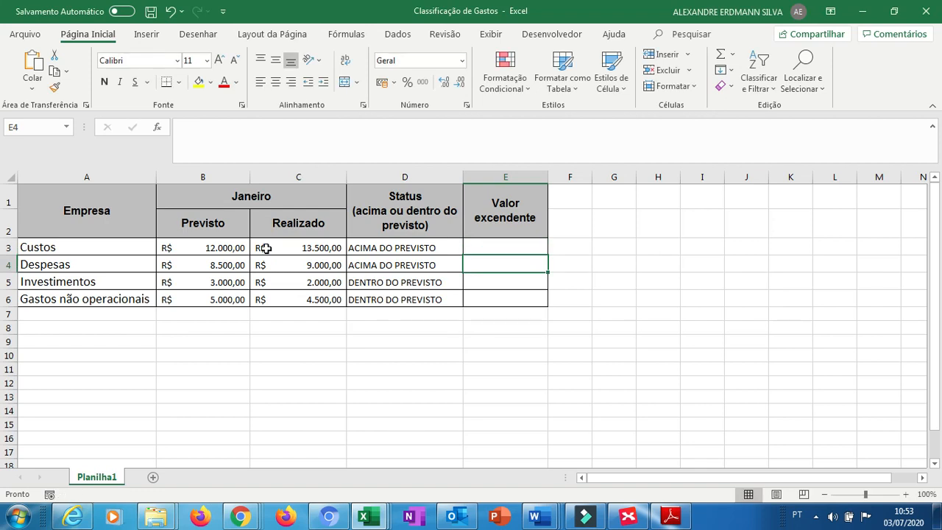
Begin a SOMASE formula in E3 with D3 as range and D3="ACIMA DO PREVISTO" as criterion.
key(Up)
text(=)
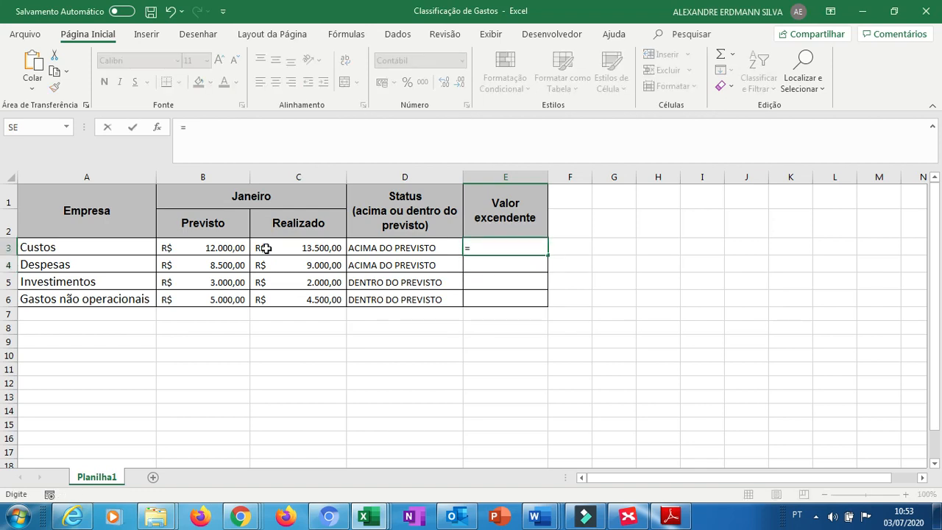
text(SOMASE)
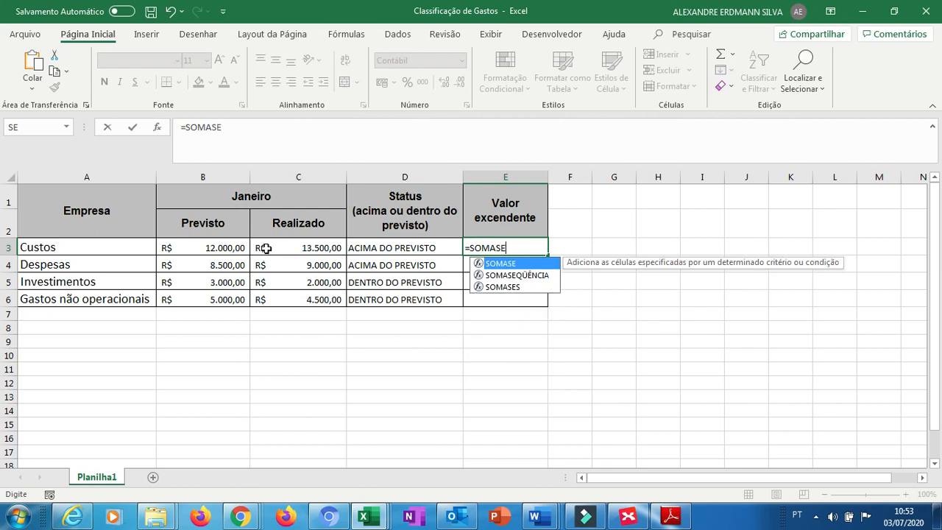
text(()
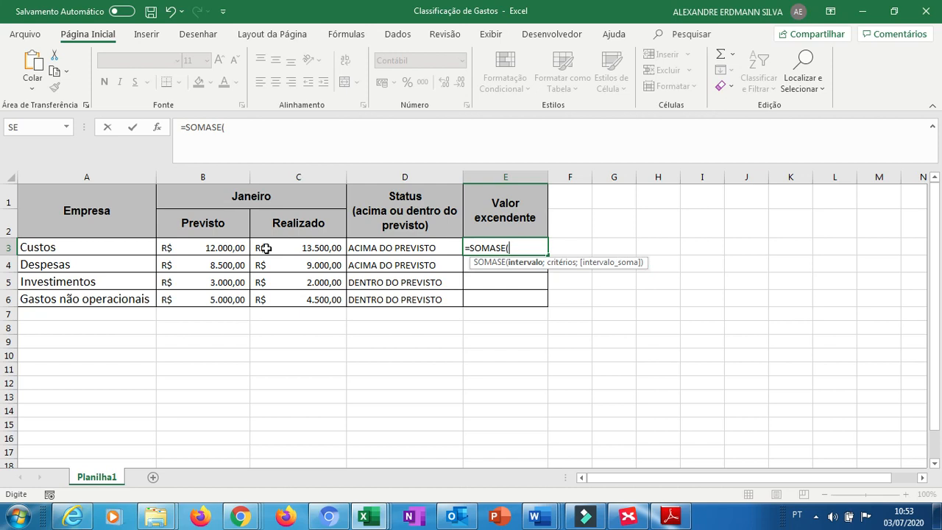
click(303, 250)
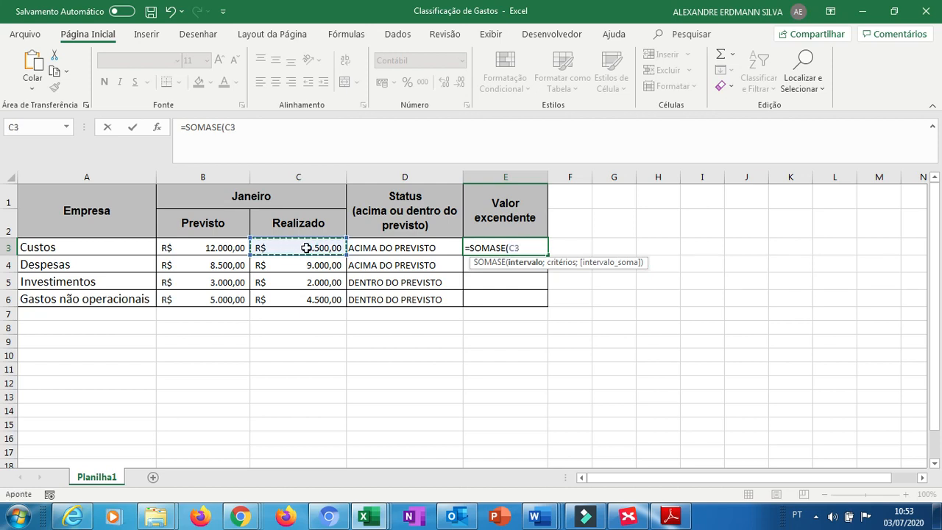
key(Left)
key(Right)
key(Left)
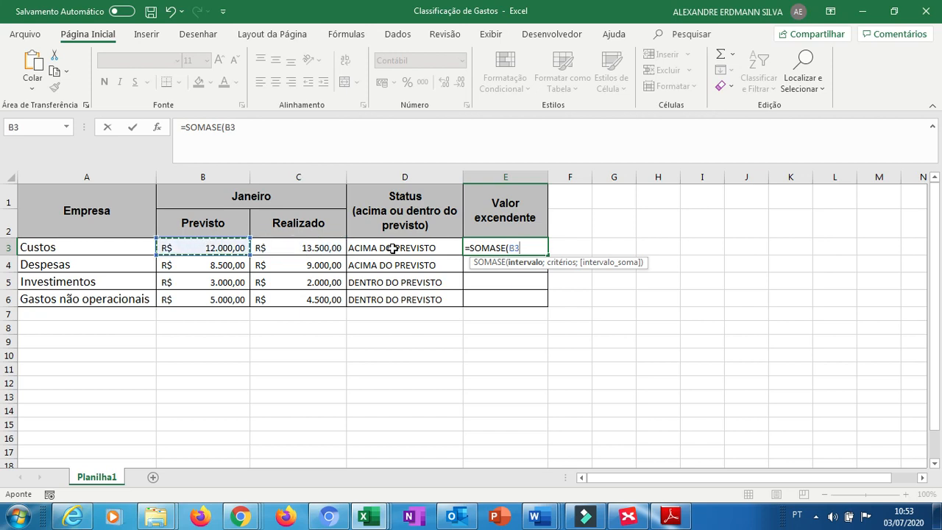
key(Right)
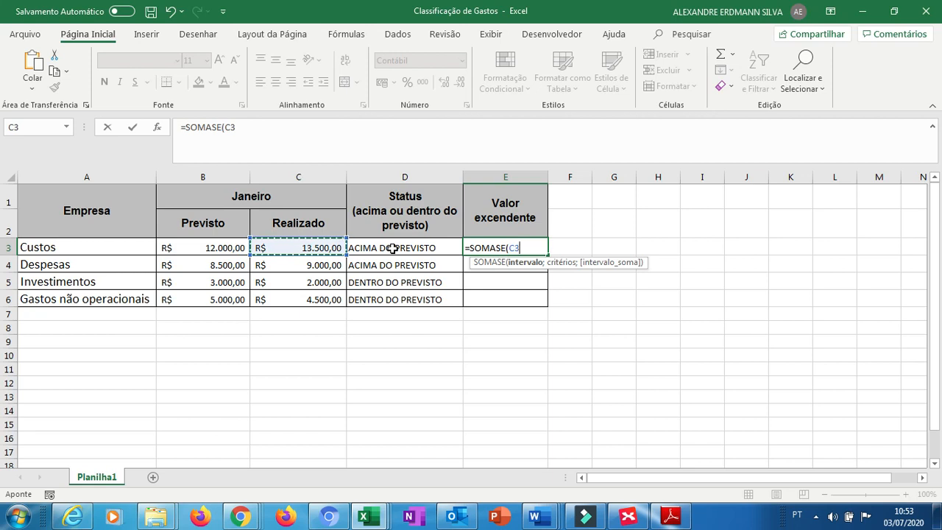
key(Right)
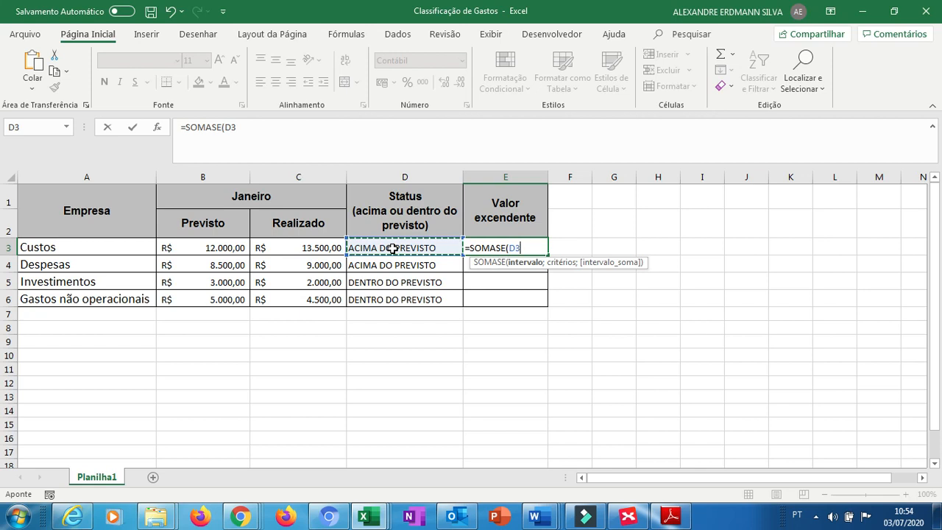
text(;)
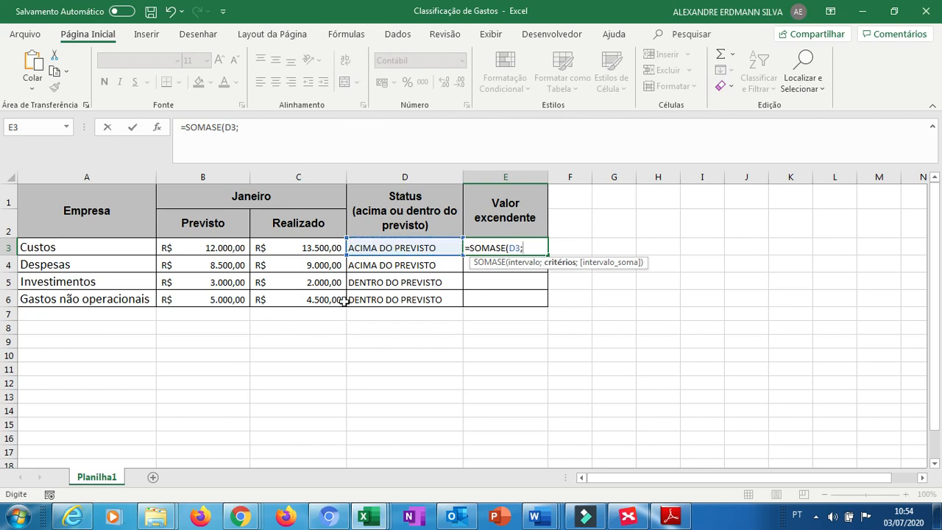
click(384, 249)
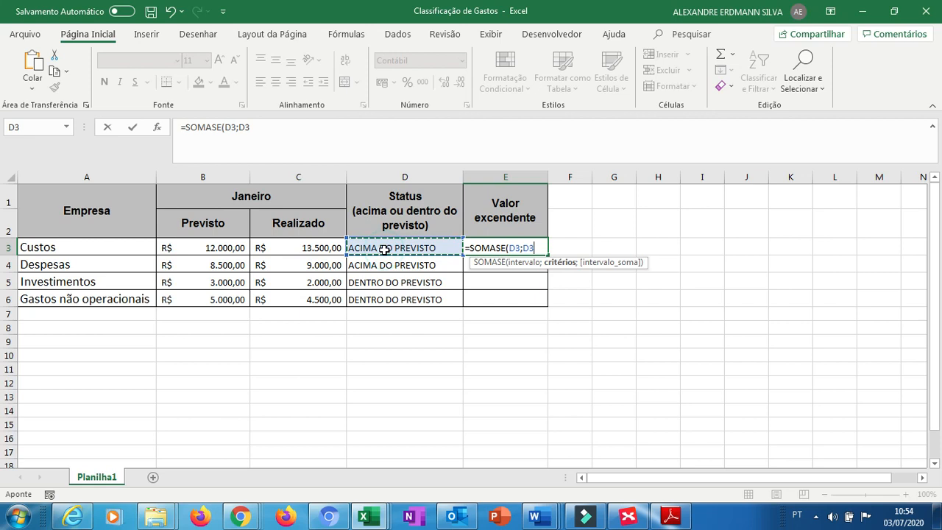
text(="ACIMA DO PREVISTO)
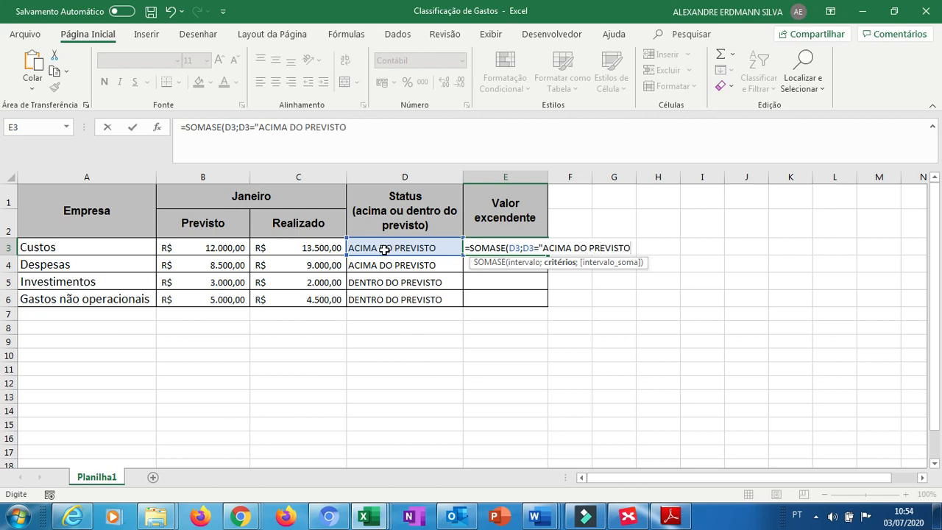
text(')
Try to change the E3 SOMASE range to C3-B3, close the parentheses and commit the formula.
click(518, 248)
key(BackSpace)
key(BackSpace)
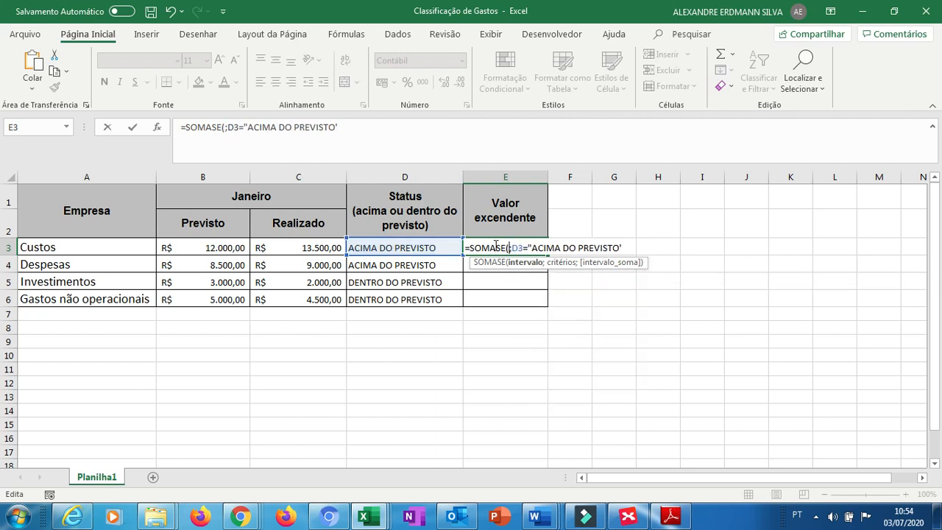
click(310, 247)
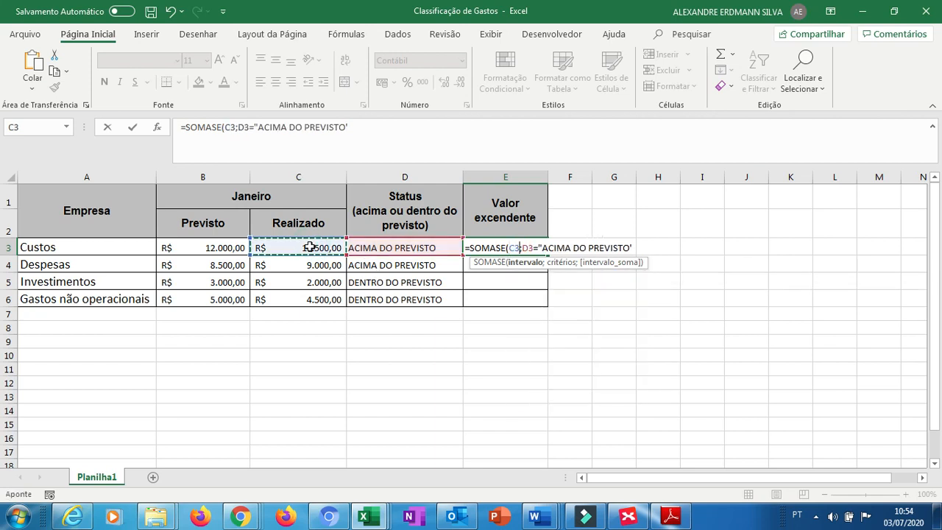
text(-B)
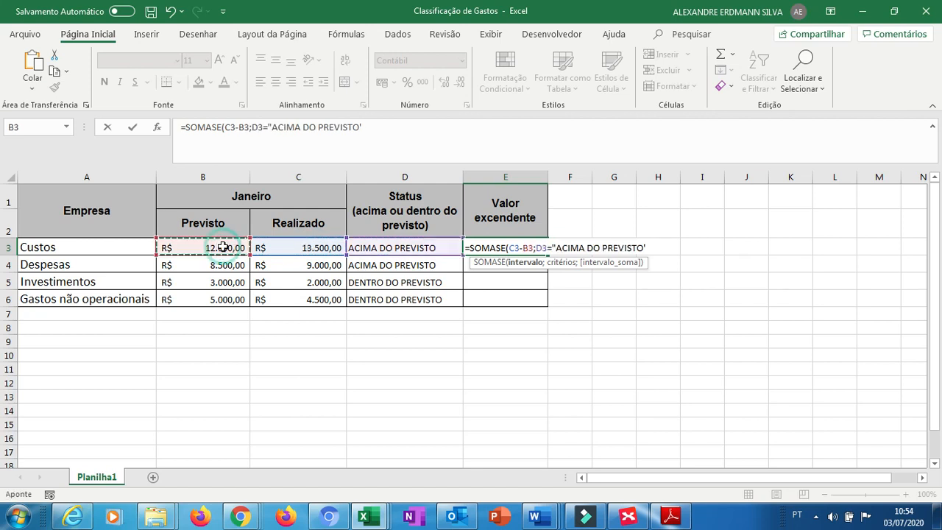
click(223, 247)
key(End)
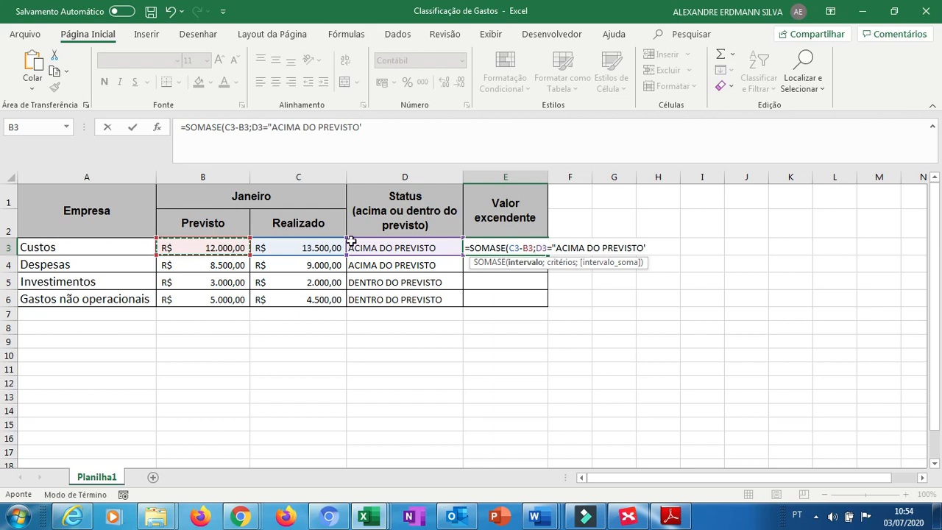
click(535, 248)
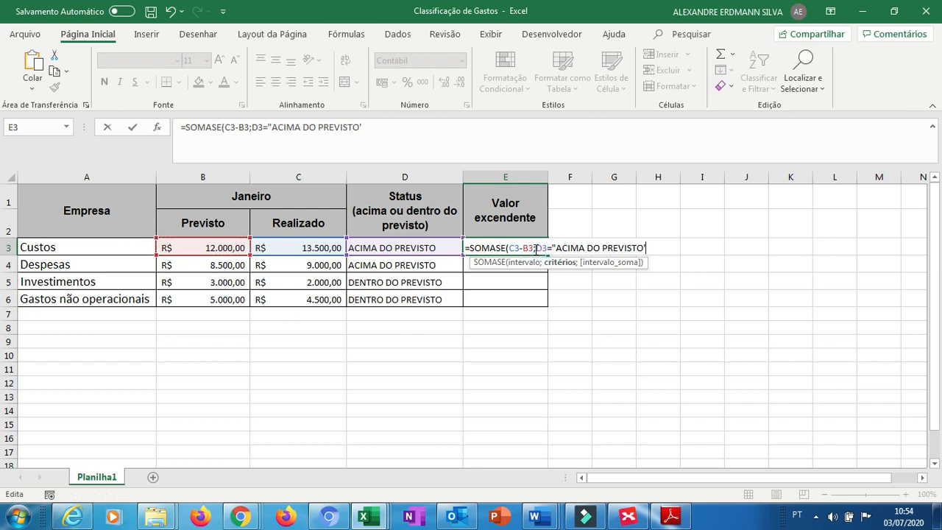
text("))
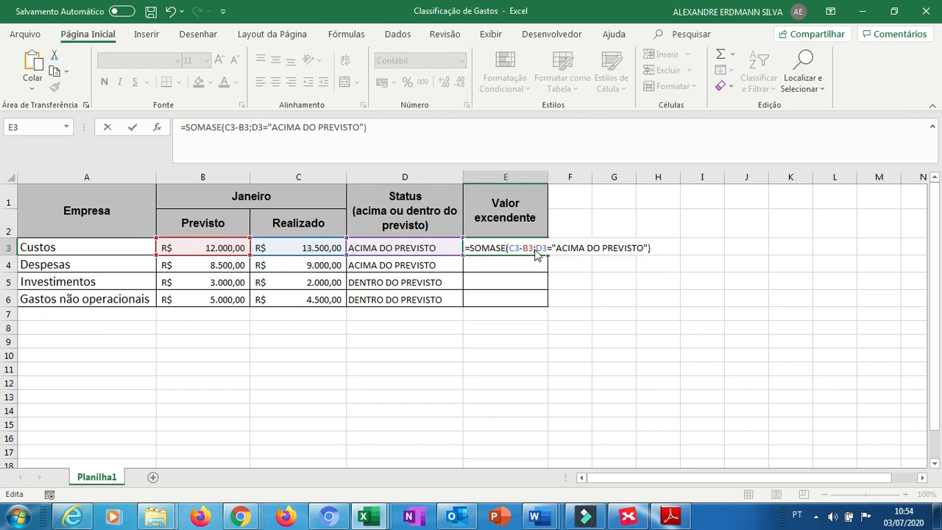
key(Return)
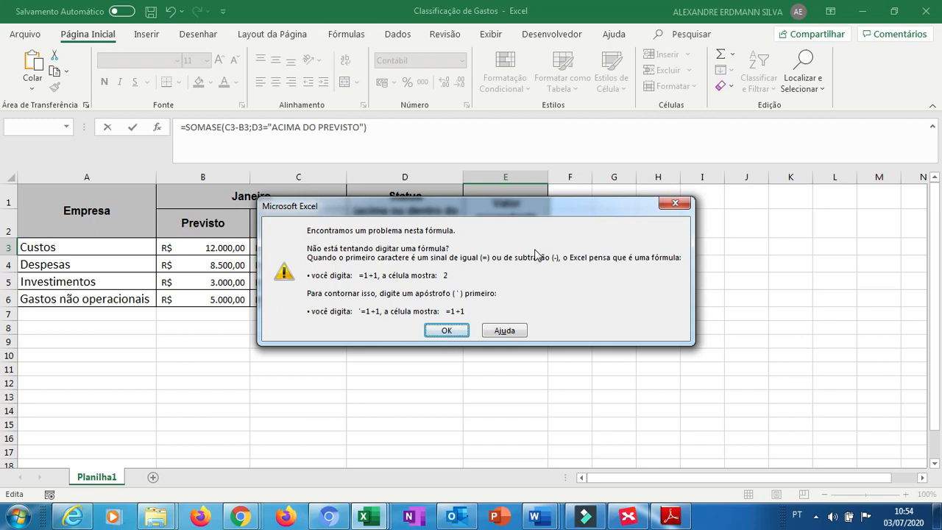
click(446, 330)
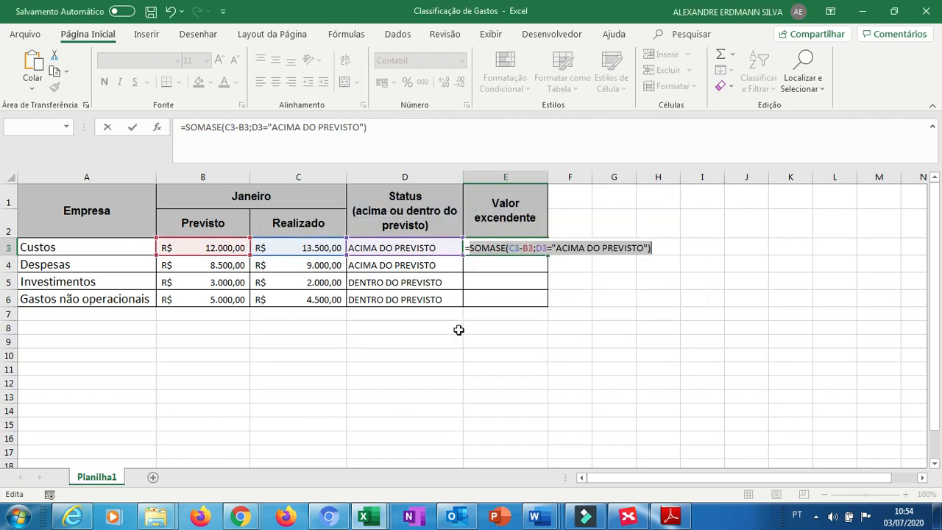
Rewrite the E3 formula as =SOMASE(C3;D3="ACIMA DO PREVISTO")-B3 and commit it.
click(536, 248)
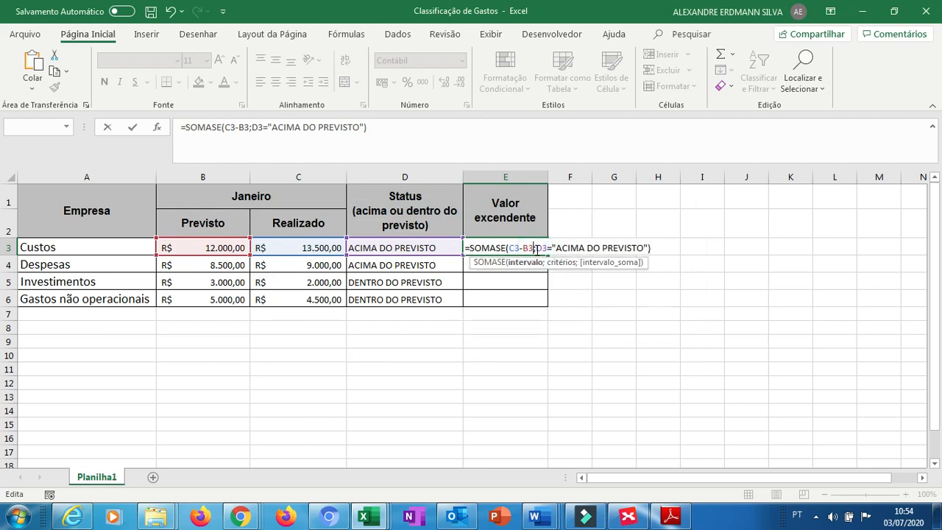
key(BackSpace)
key(BackSpace)
key(BackSpace)
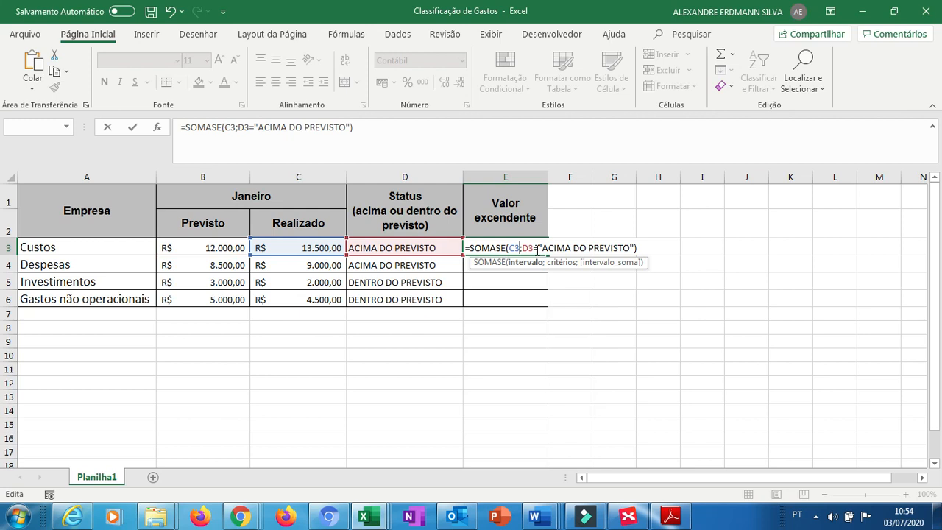
key(End)
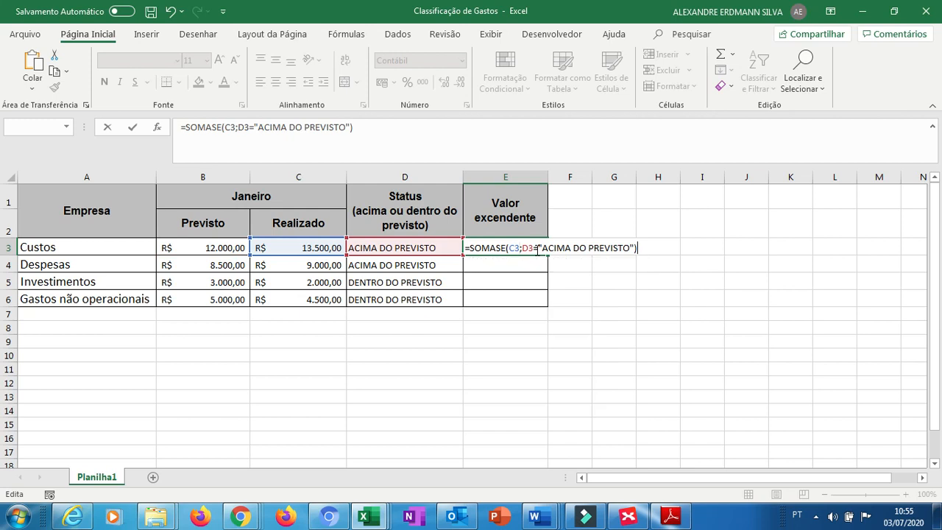
text(-)
click(243, 249)
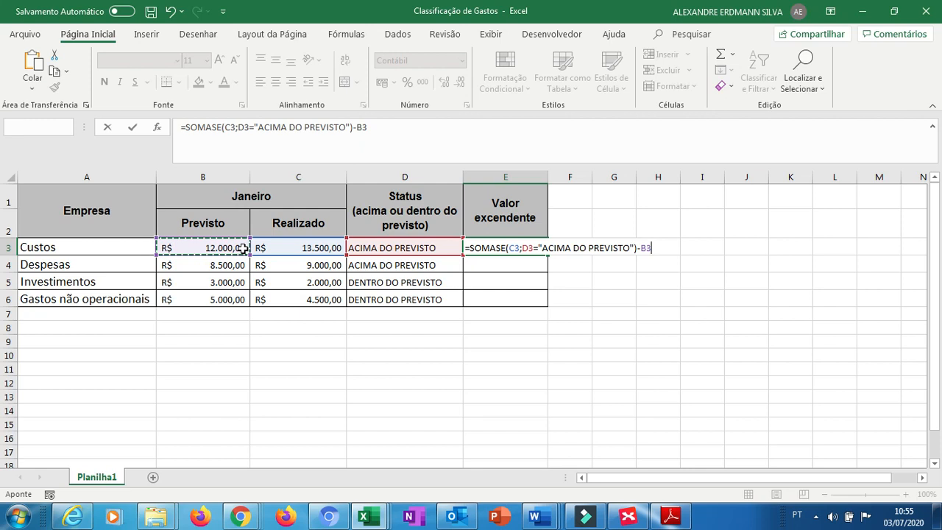
key(ctrl+Return)
key(Left)
key(Right)
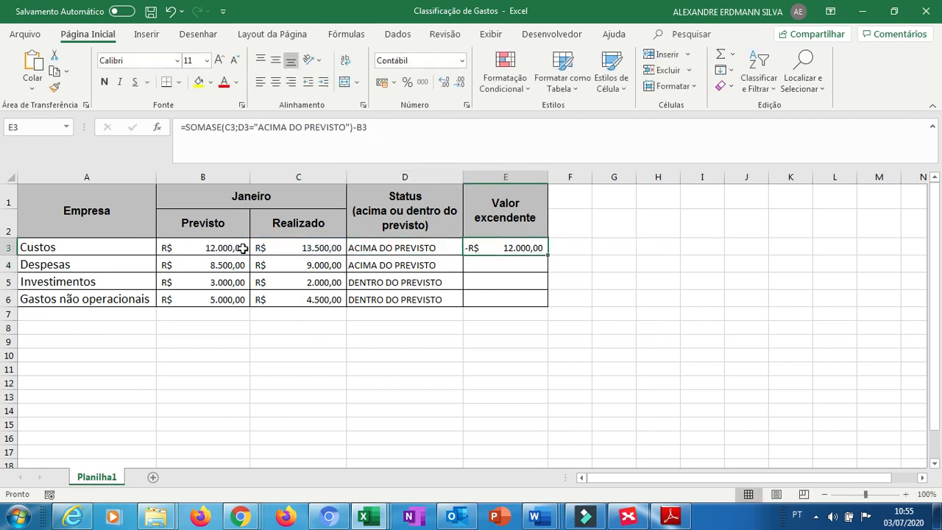
key(Left)
key(Left)
key(Right)
key(Right)
Add C3 as the sum range inside the E3 SOMASE formula and commit it.
click(237, 129)
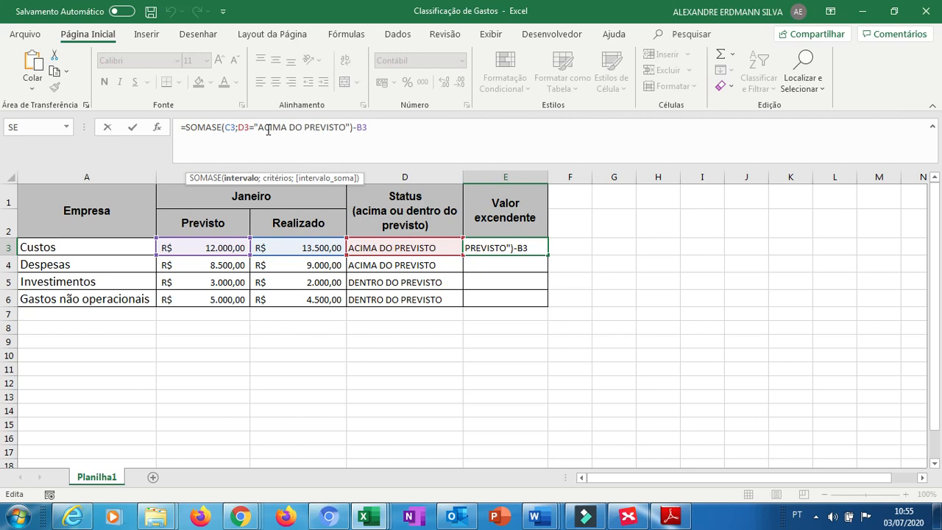
click(351, 129)
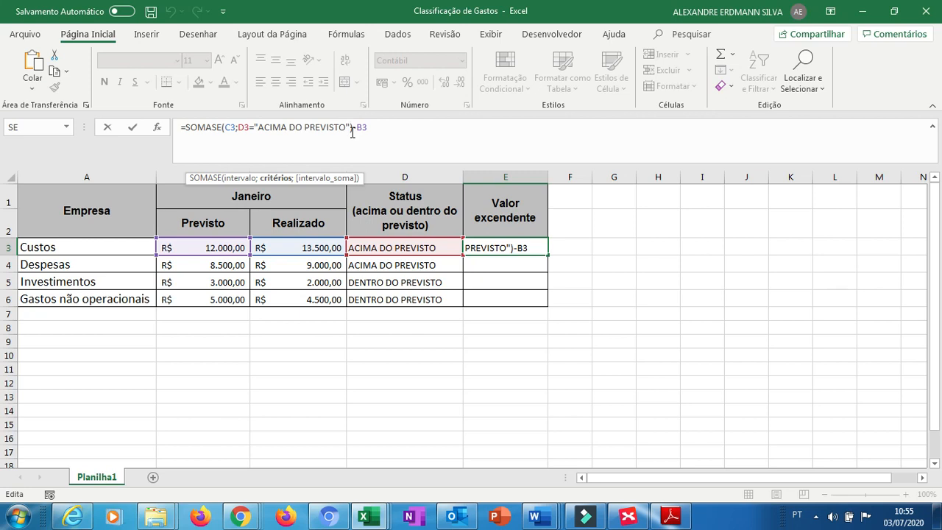
text(;)
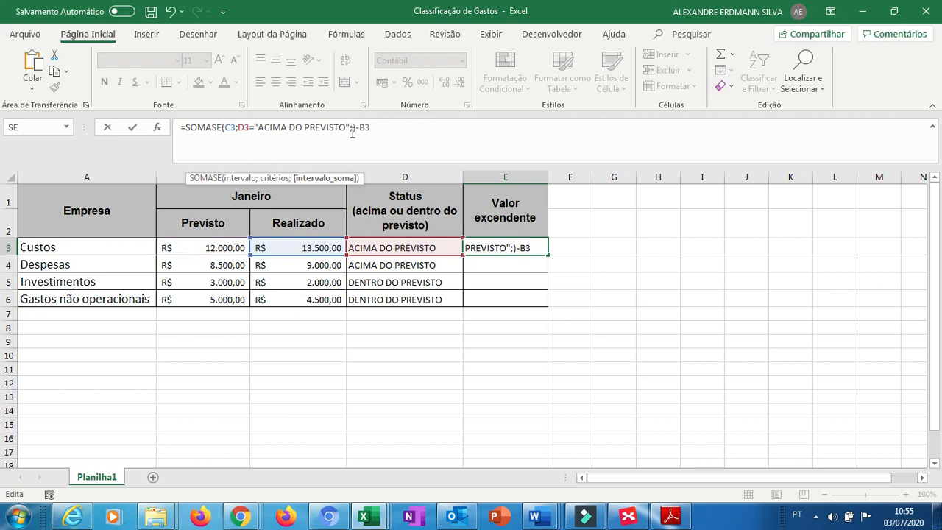
click(301, 245)
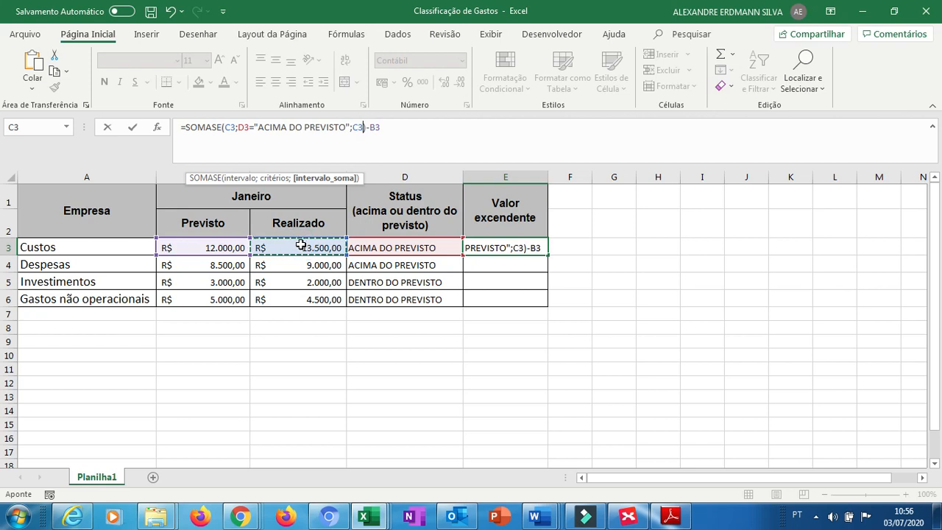
key(Return)
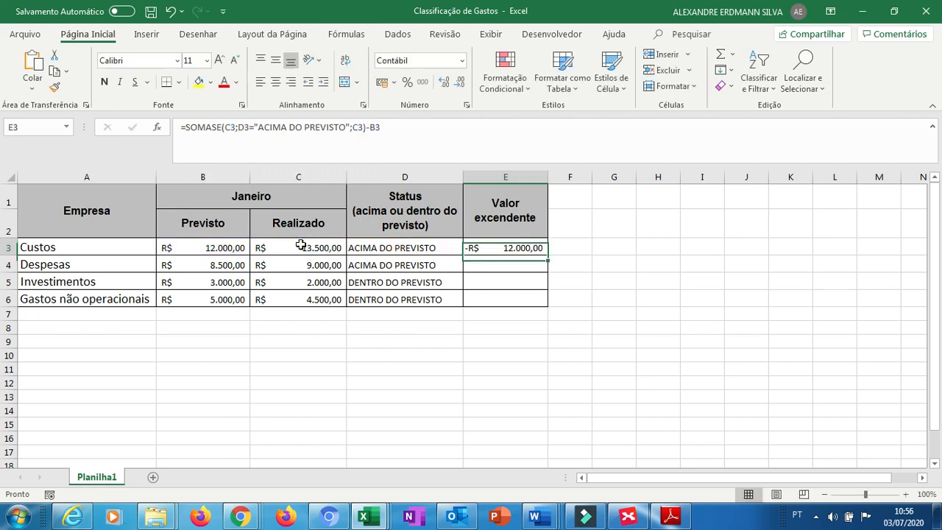
Fix the E3 formula to =SOMASE(D3;"ACIMA DO PREVISTO";C3)-B3, with D3 as range and the status text as criterion.
click(237, 131)
key(BackSpace)
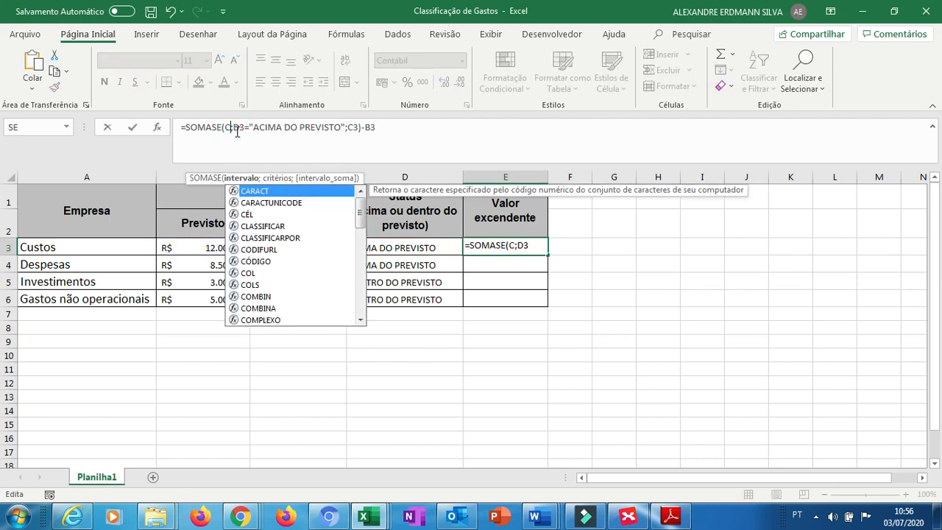
key(BackSpace)
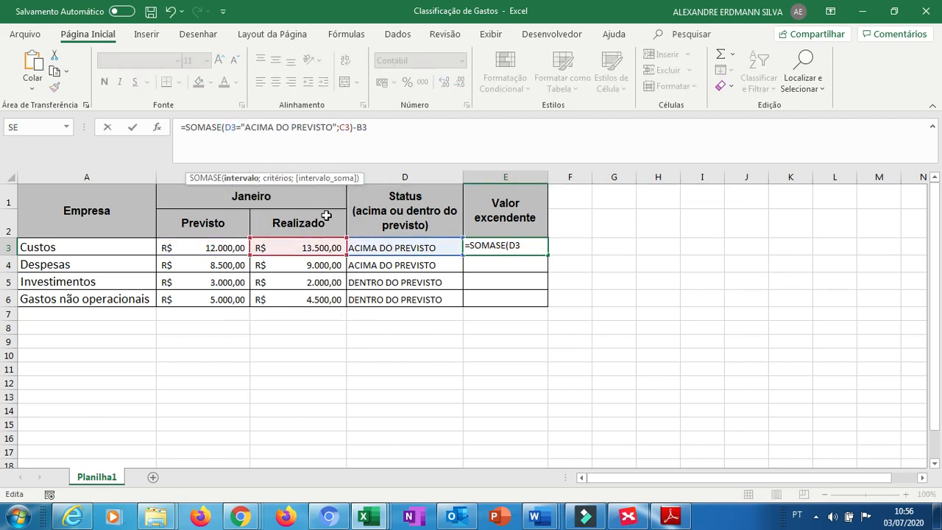
click(354, 243)
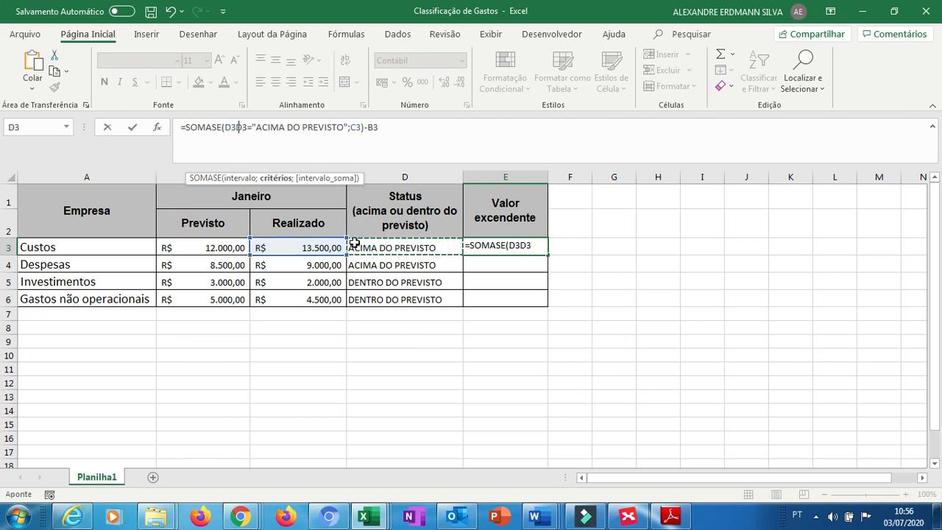
text(;)
key(shift+Right)
key(shift+Right)
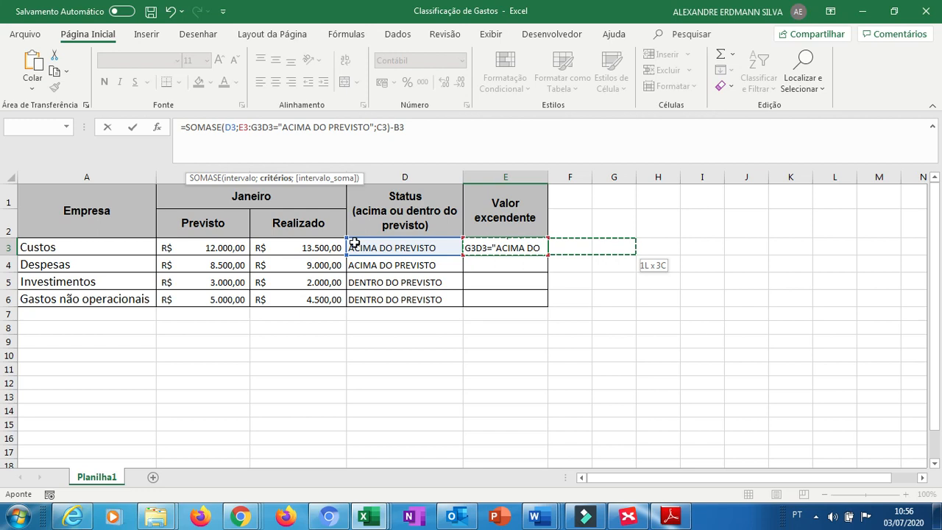
key(BackSpace)
key(BackSpace)
key(BackSpace)
key(BackSpace)
key(BackSpace)
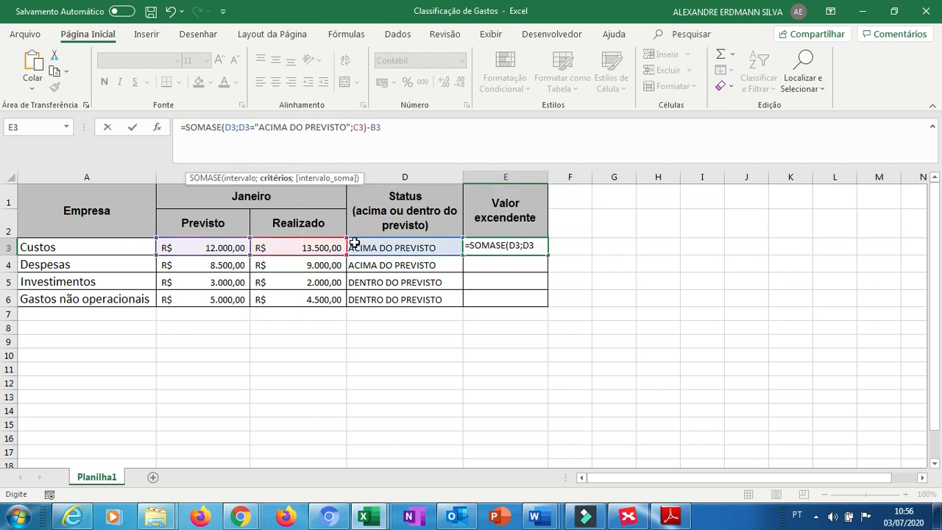
key(Delete)
key(Delete)
key(Delete)
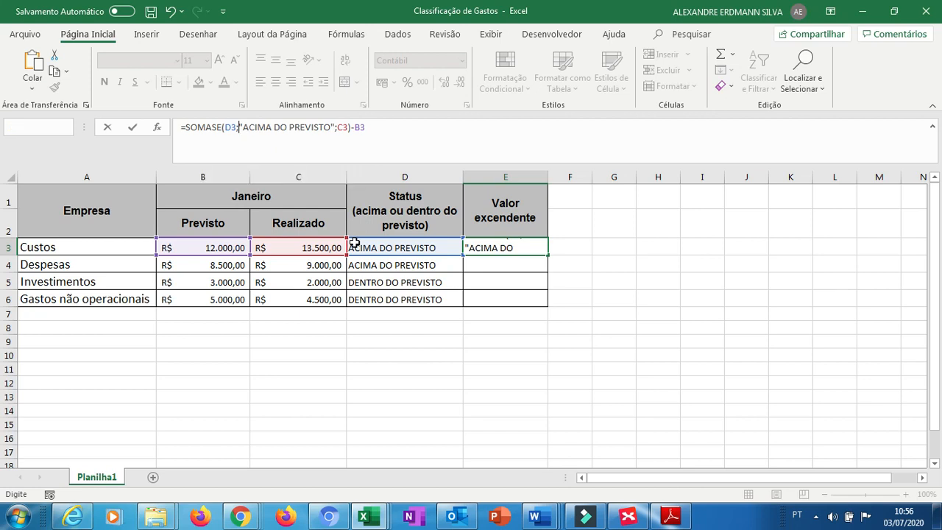
key(Return)
Review the formulas in the Realizado, Status and Valor excedente cells of the Custos row.
key(Up)
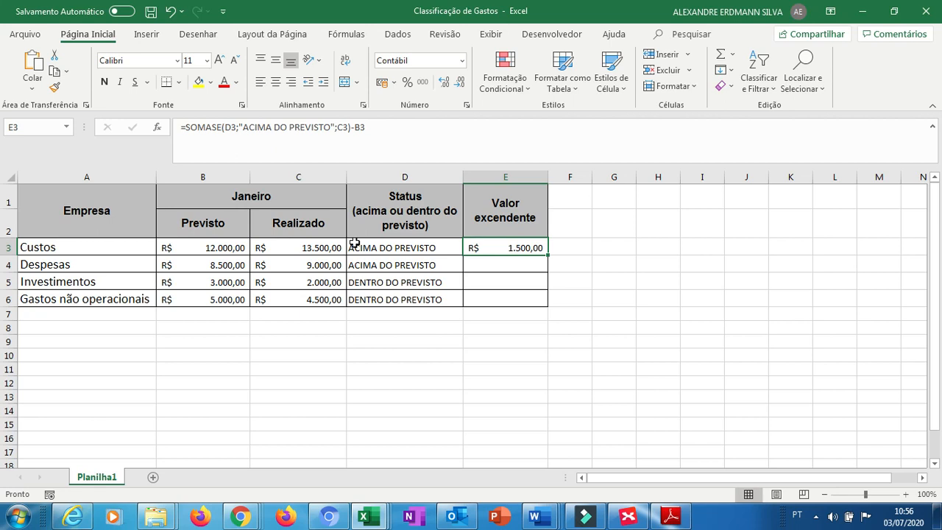
key(Left)
key(Left)
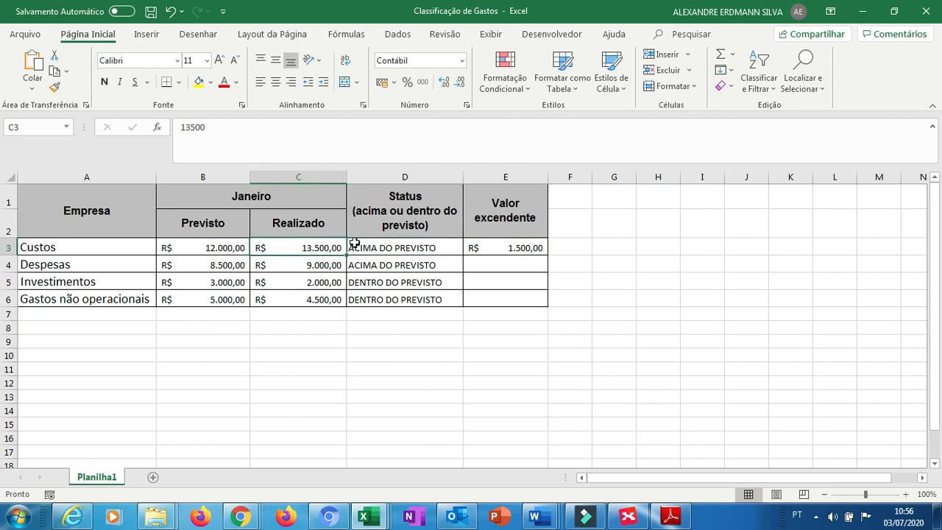
key(Right)
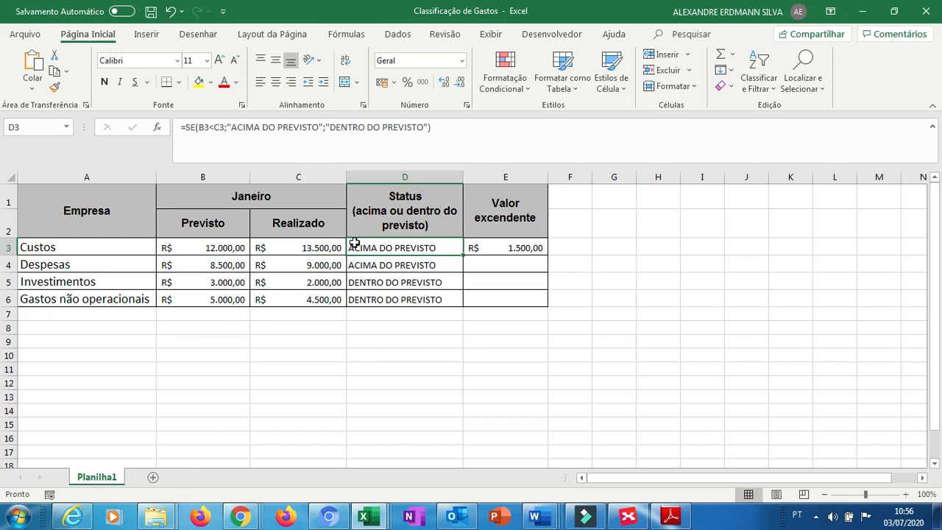
key(Right)
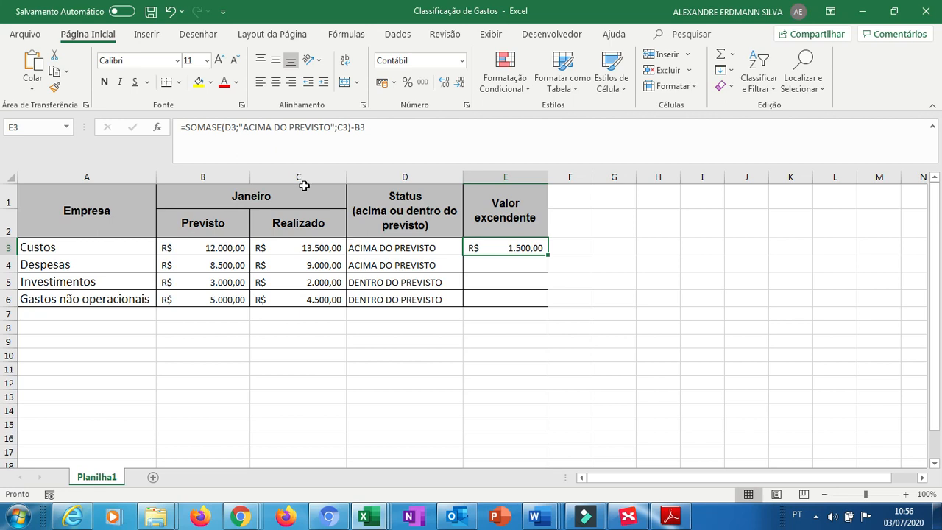
click(204, 127)
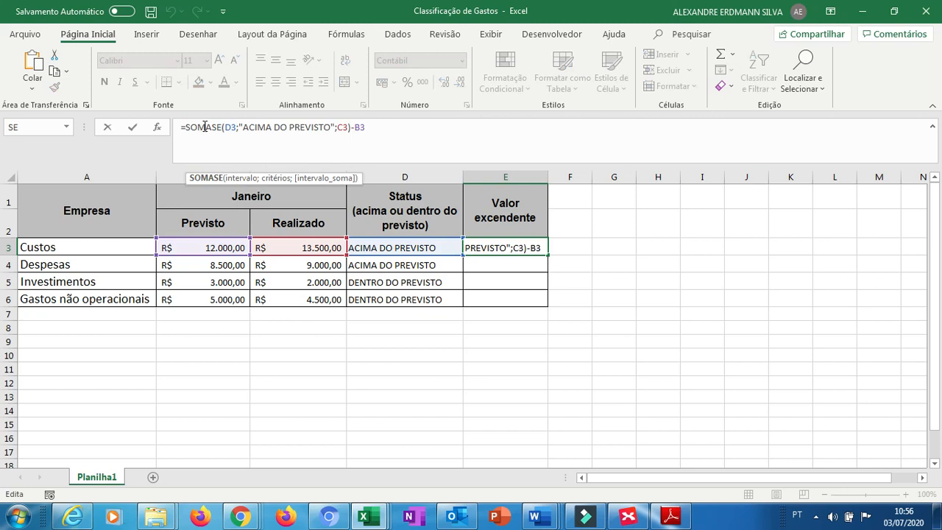
click(227, 129)
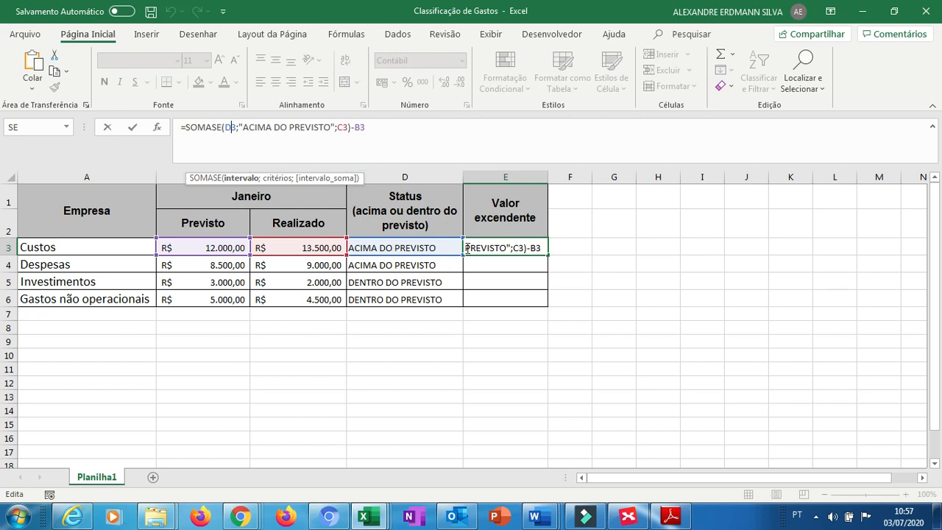
click(490, 268)
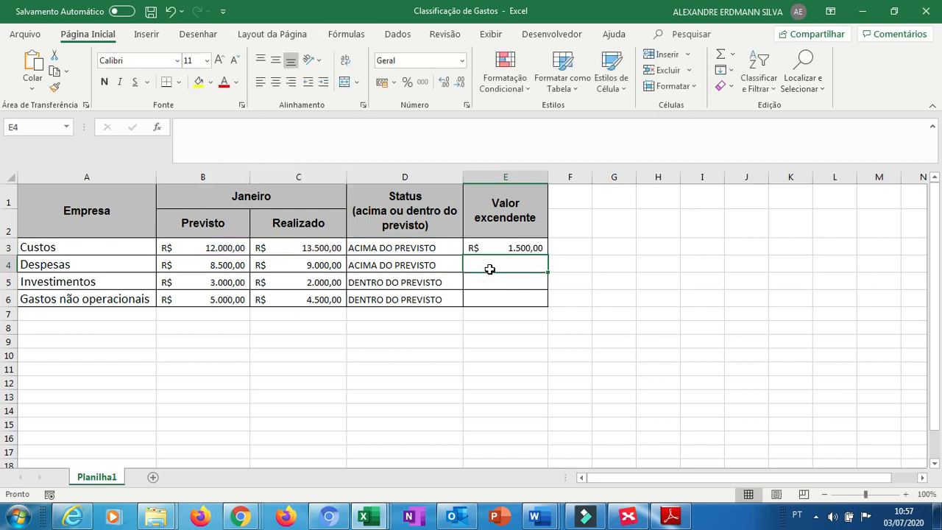
Fill the E3 excess formula down through E6 for the other expense rows.
click(510, 249)
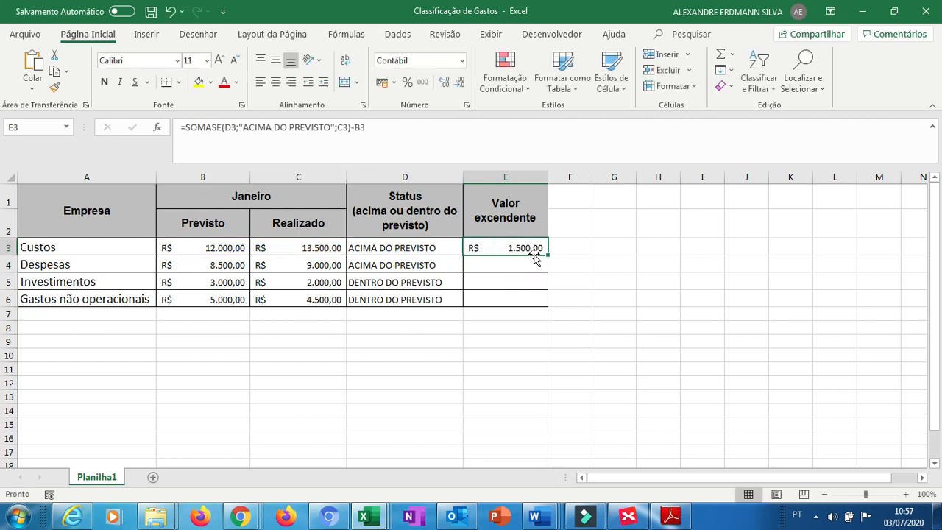
drag(548, 254, 547, 275)
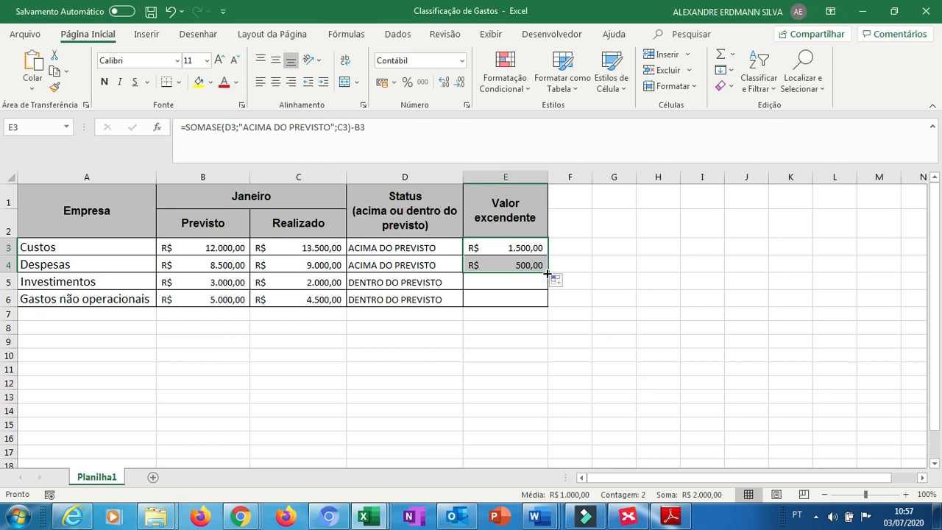
drag(548, 274, 550, 307)
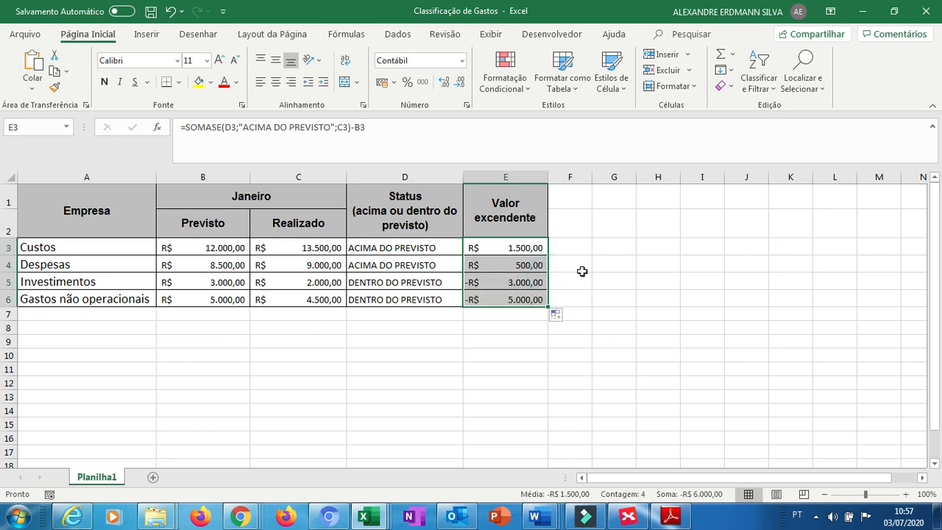
Edit the E5 formula to use B5 as the sum range and subtract C5: =SOMASE(D5;"ACIMA DO PREVISTO";B5)-C5.
click(527, 284)
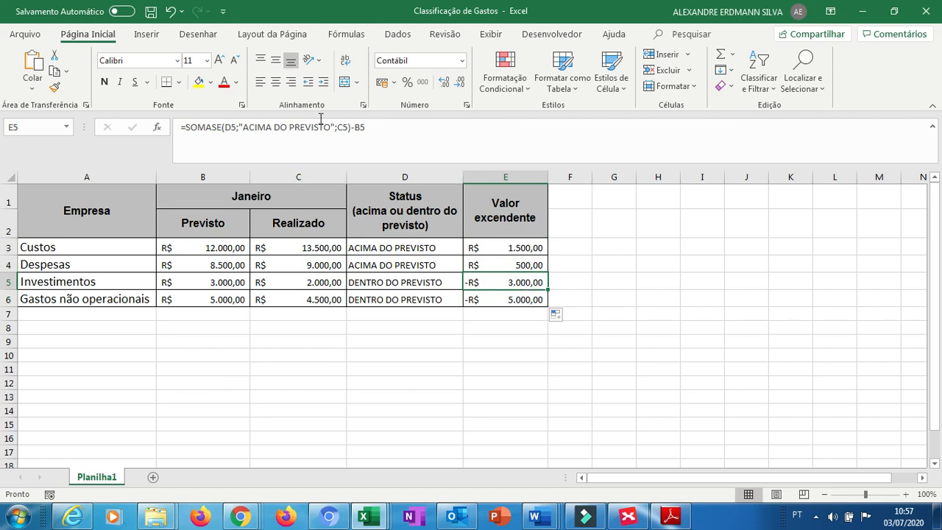
click(286, 127)
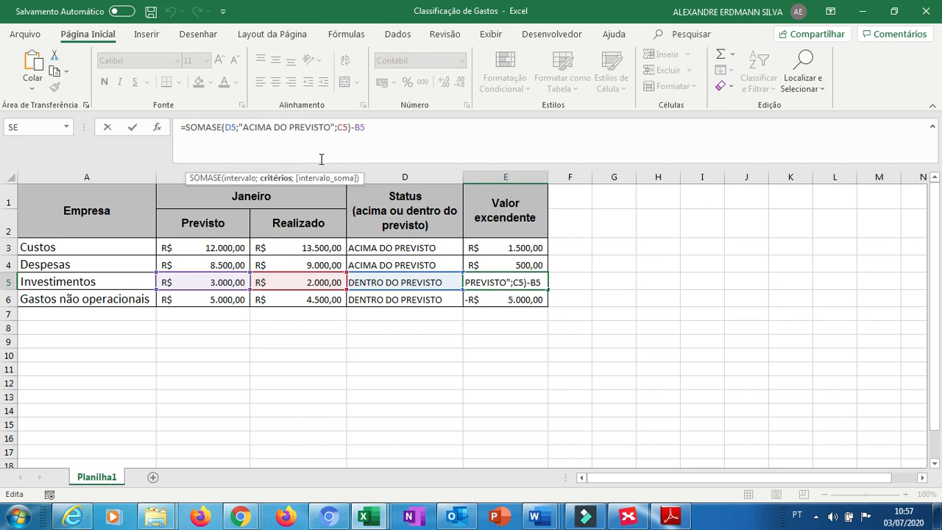
click(346, 129)
click(345, 128)
click(343, 127)
key(BackSpace)
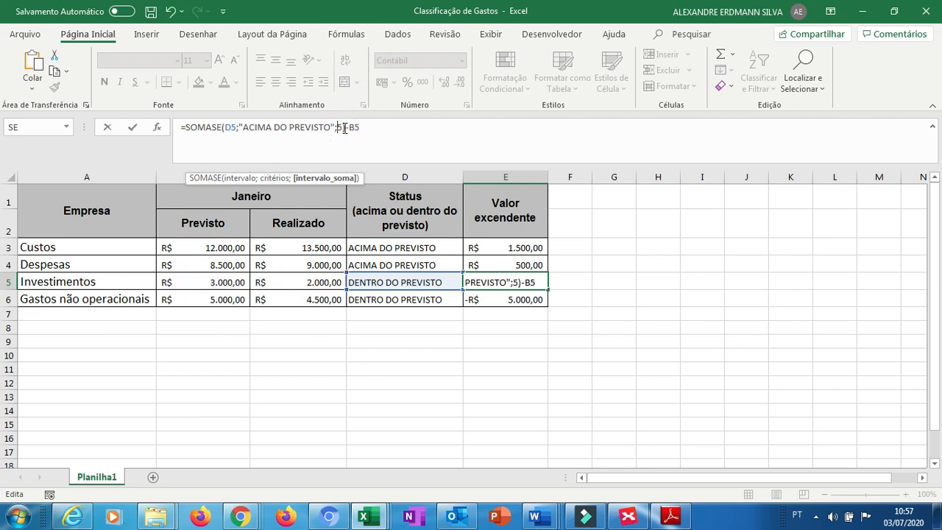
text(B)
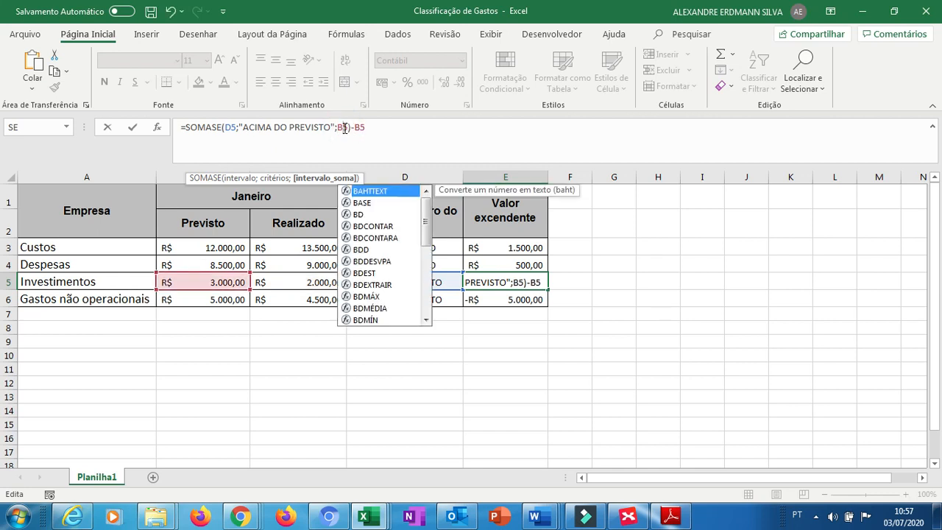
click(360, 126)
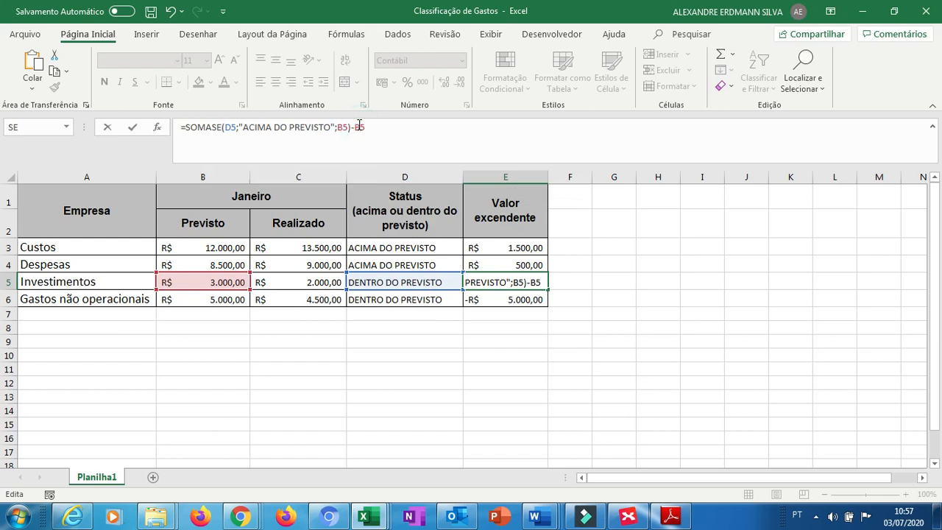
key(BackSpace)
text(C)
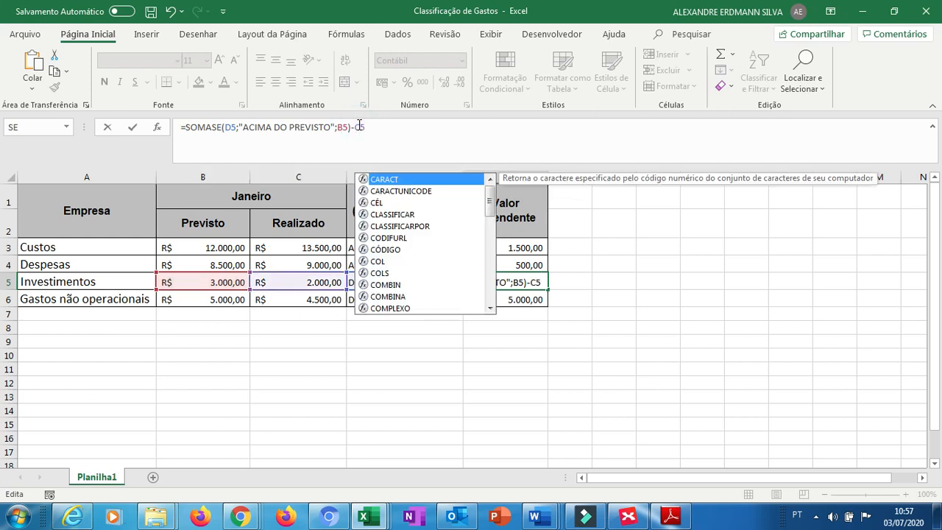
key(Return)
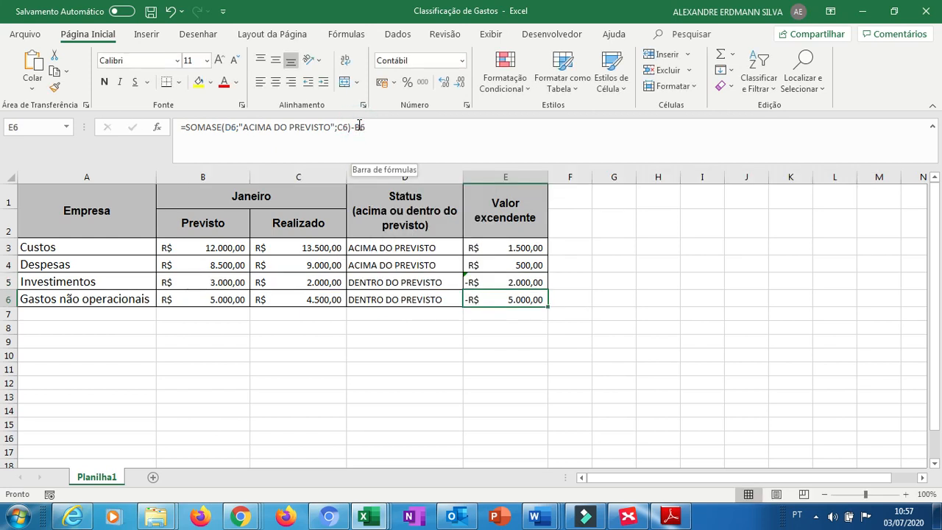
key(Up)
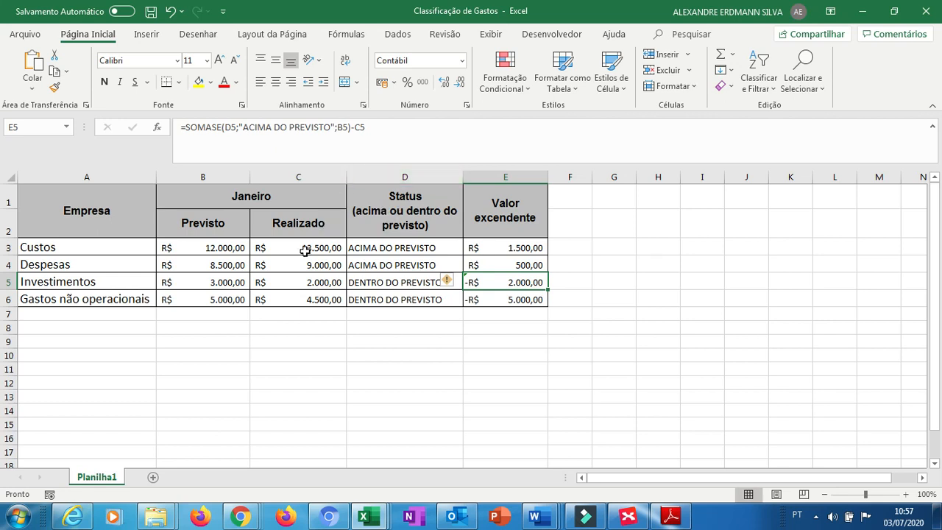
Change the E5 formula's criterion to "DENTRO DO PREVISTO", giving =SOMASE(D5;"DENTRO DO PREVISTO";B5)-C5.
click(271, 130)
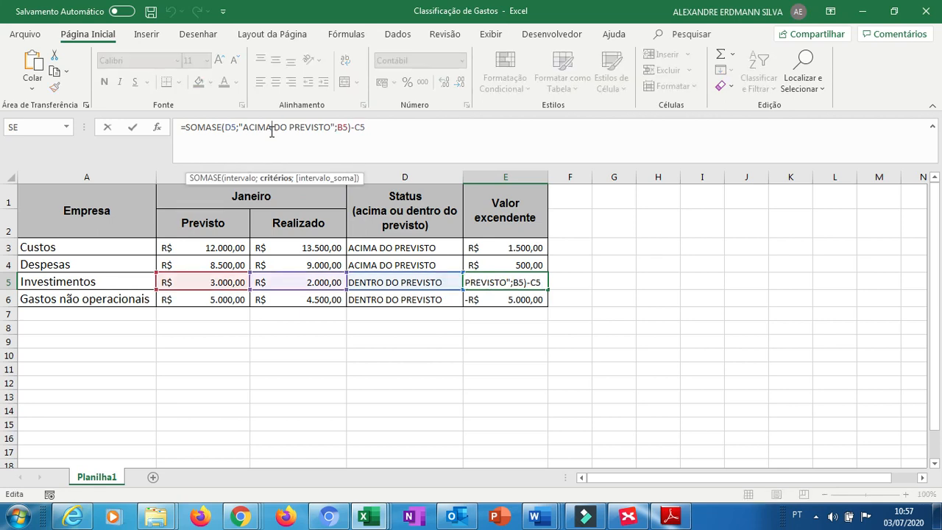
double_click(272, 130)
text(DENTO)
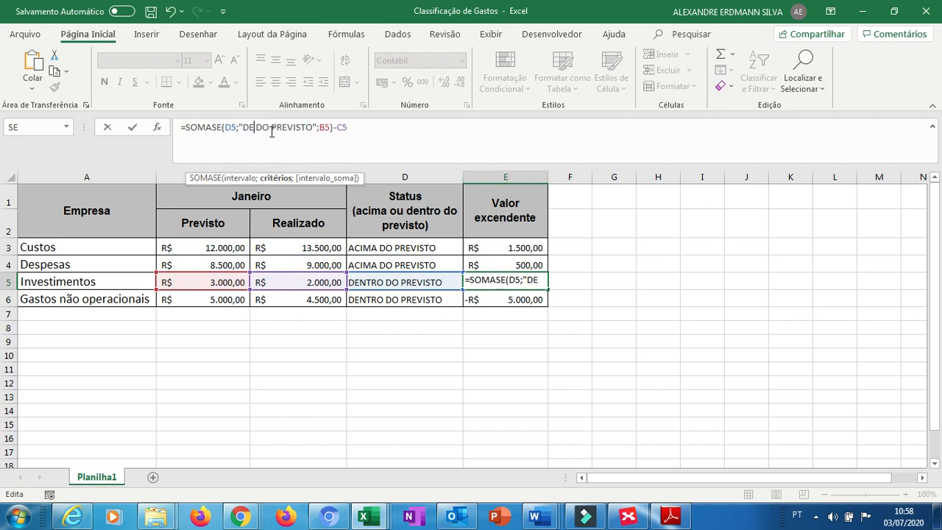
key(BackSpace)
text(RO)
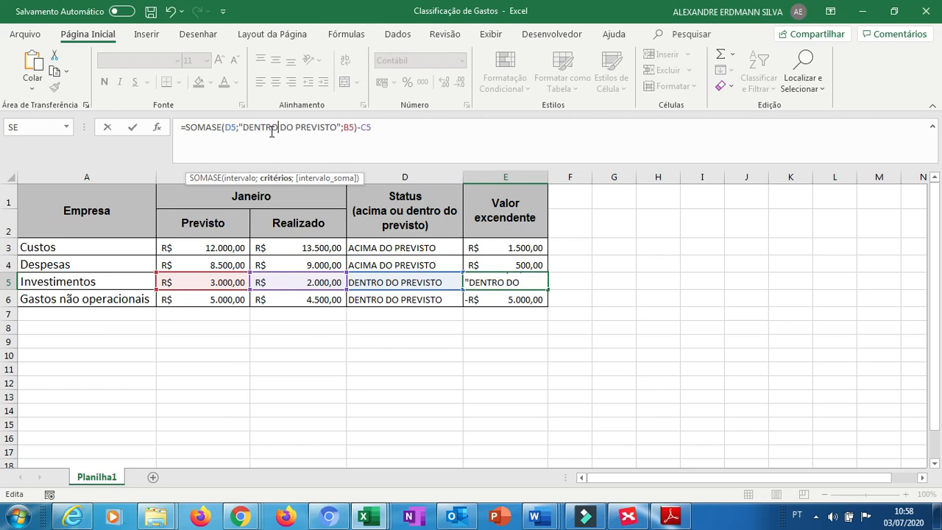
key(ctrl+Return)
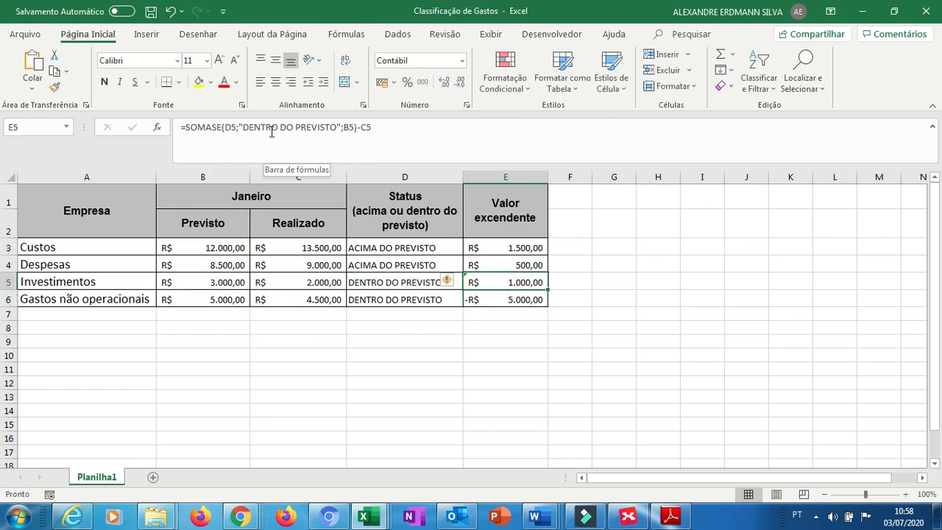
Fill the corrected E5 formula down into E6 for the Gastos não operacionais row.
key(Down)
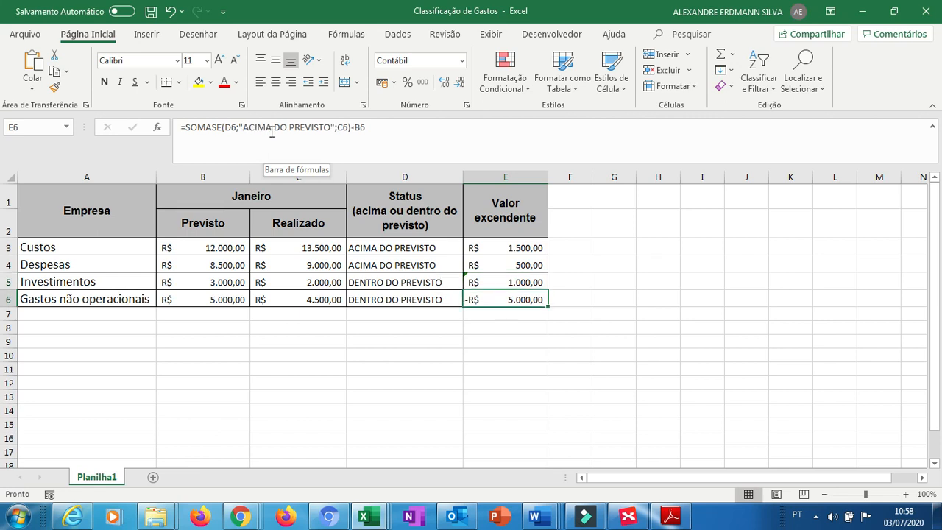
key(Up)
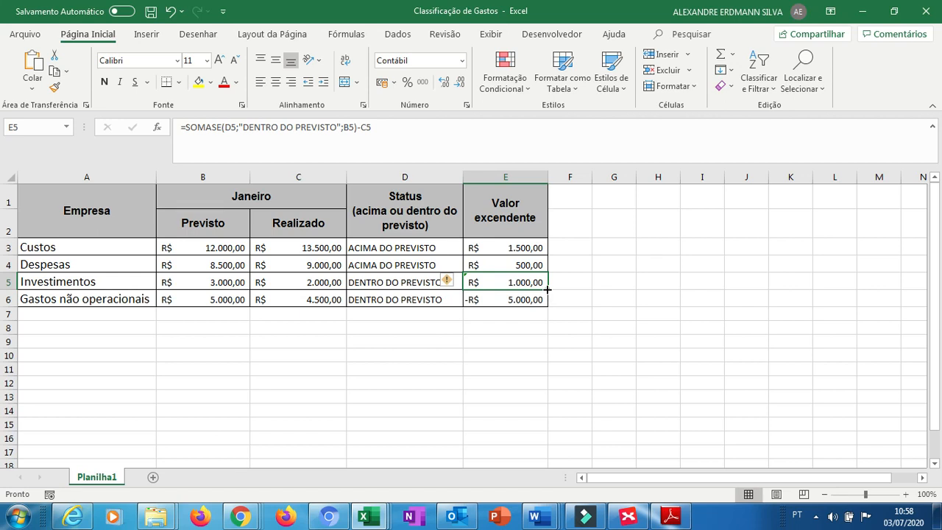
drag(548, 290, 549, 307)
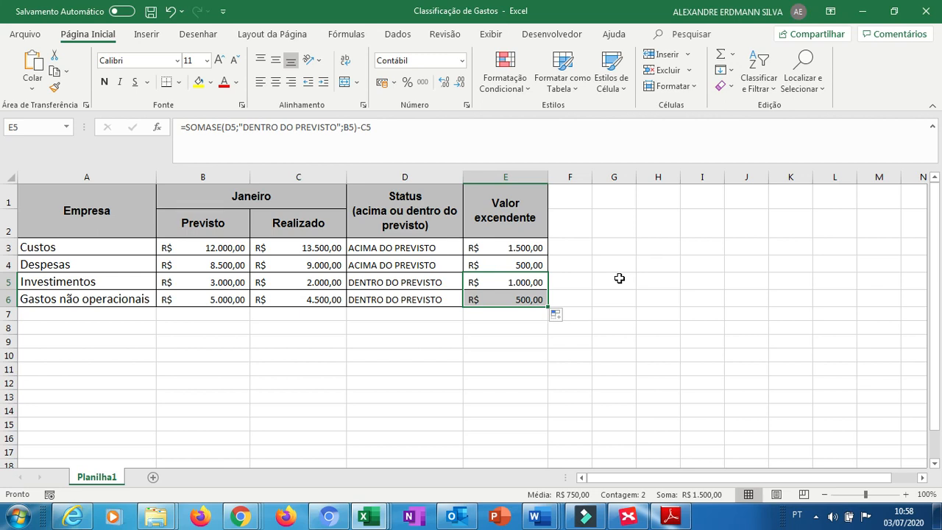
Switch to the Quitanda workbook window.
key(alt+Tab)
key(alt+Tab)
key(alt+Tab)
key(alt+Tab)
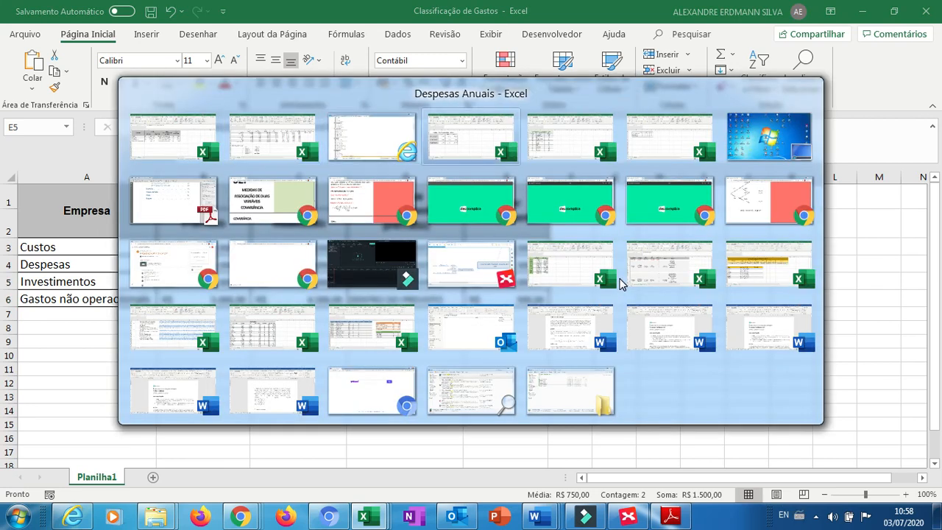
key(alt+Tab)
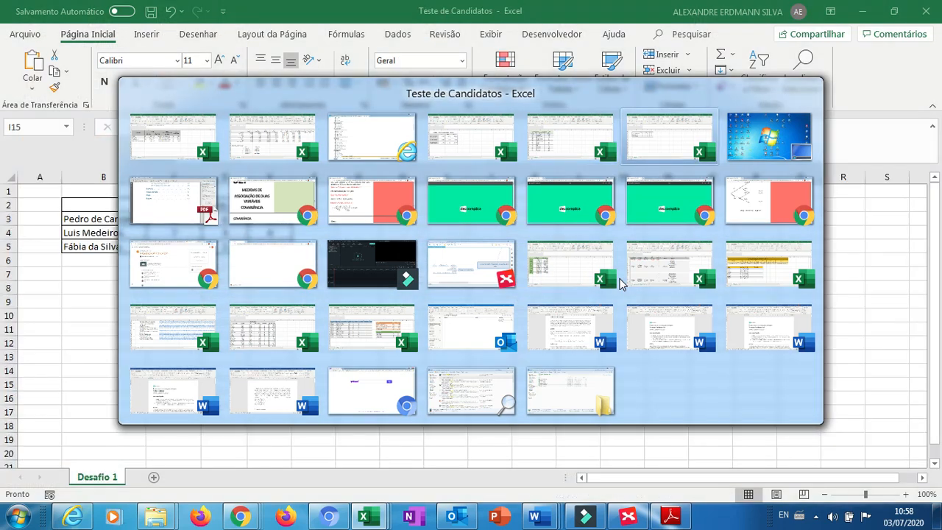
key(alt+Tab)
key(alt+Tab)
key(alt+Tab)
key(alt+Tab)
key(alt+Tab)
key(alt+Tab)
key(alt+Tab)
key(alt+Tab)
key(alt+Tab)
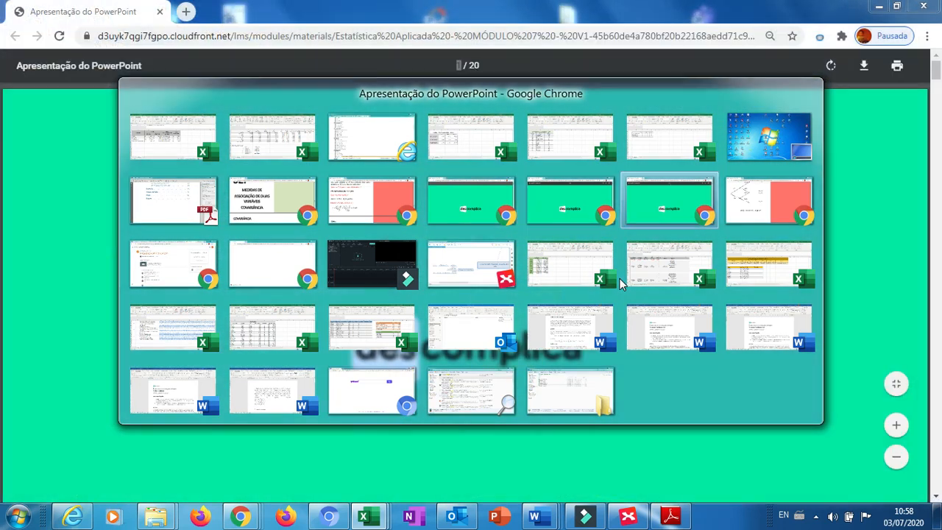
key(alt+Tab)
key(alt+Tab)
key(alt+Tab)
key(alt+Tab)
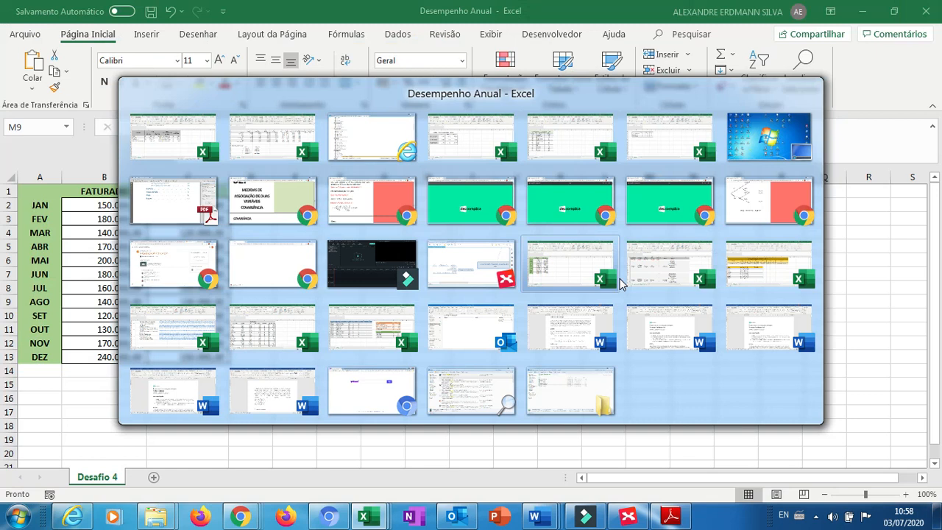
key(alt+Tab)
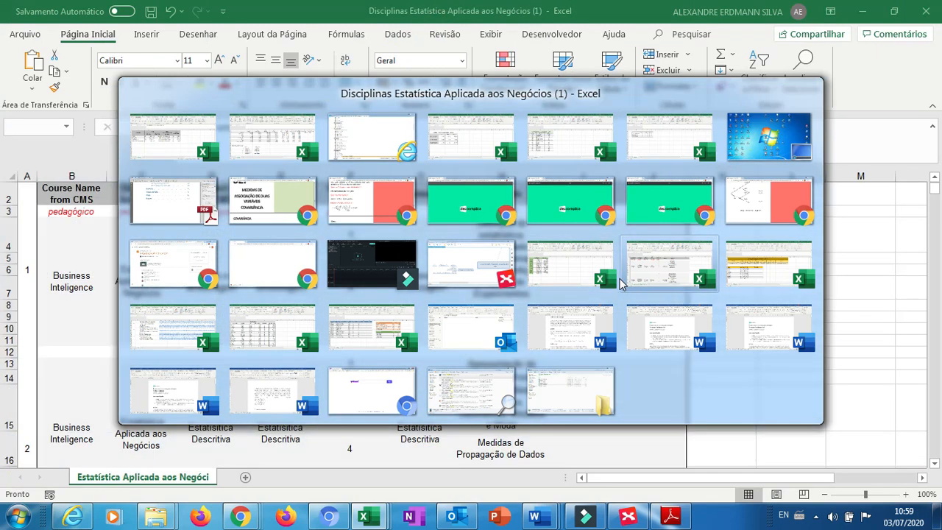
key(alt+Tab)
key(alt+Tab)
key(alt+Tab)
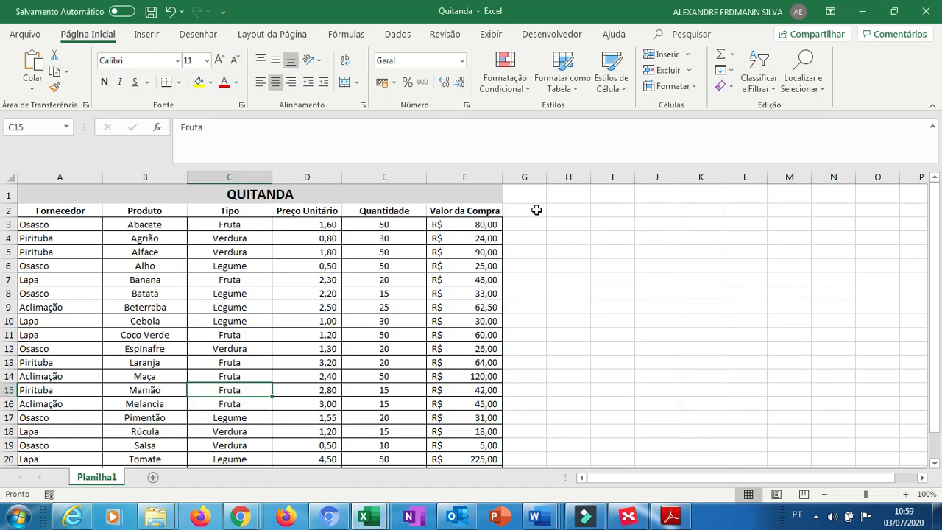
Review the Quitanda table's suppliers, products and purchase values.
click(530, 209)
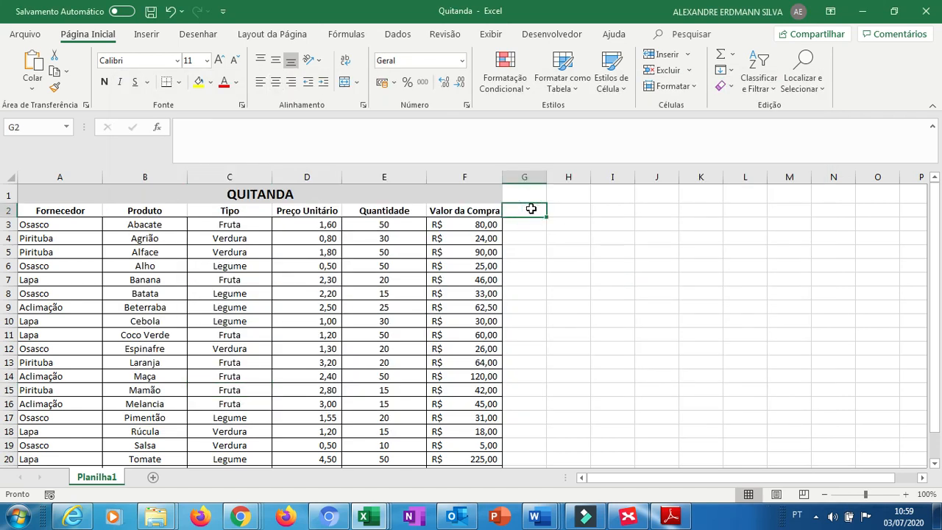
key(Down)
key(Left)
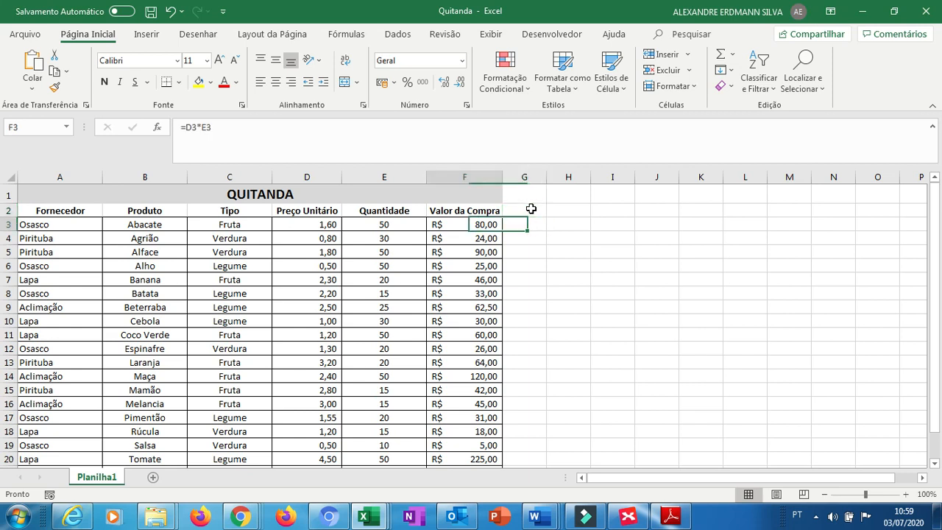
key(Left)
key(Left)
key(Up)
key(Left)
key(Left)
key(Left)
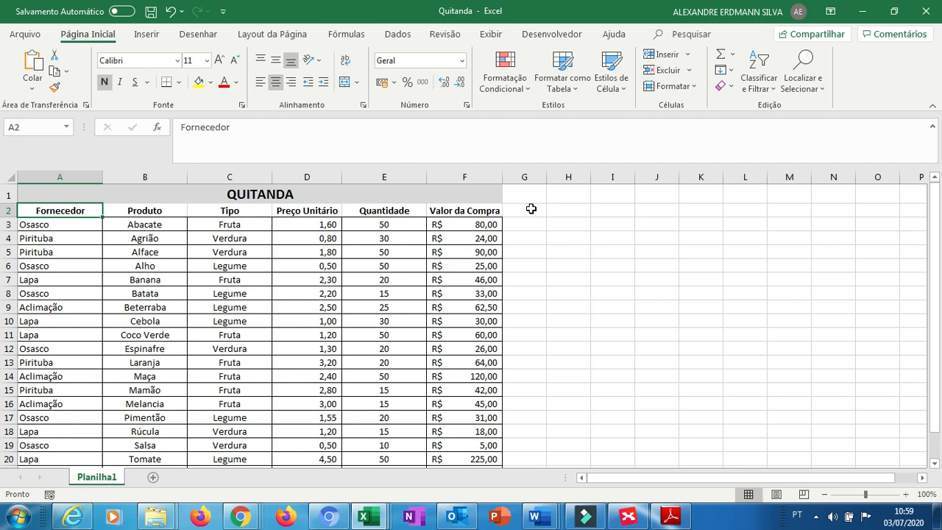
key(Down)
key(End)
key(Down)
key(Up)
key(Up)
key(Up)
key(Up)
key(Up)
key(Up)
key(Up)
key(Up)
key(Up)
key(Up)
key(Up)
key(Up)
key(Up)
key(Up)
key(Up)
key(Up)
key(Up)
key(Up)
key(Up)
key(Up)
key(Up)
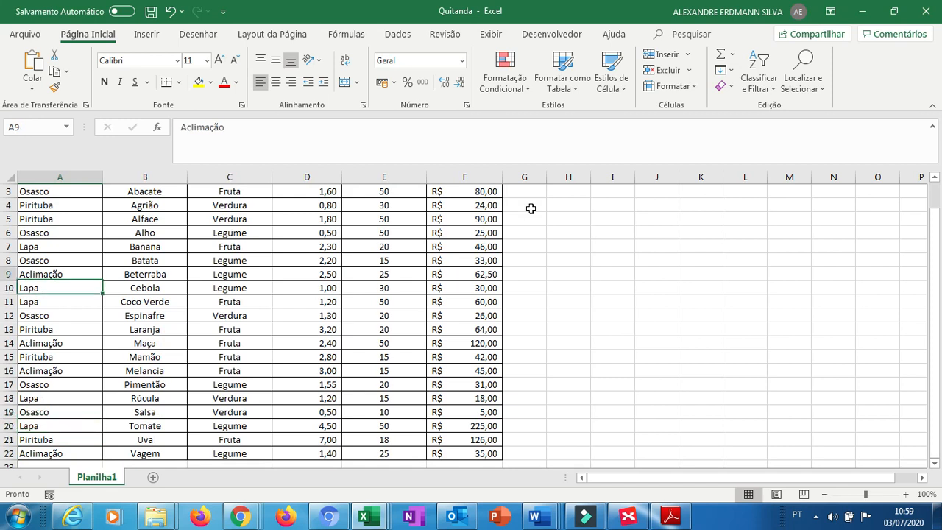
key(Down)
key(Right)
key(Right)
key(Right)
key(Right)
key(Right)
key(Right)
key(Right)
key(Right)
key(Right)
key(Right)
key(Right)
key(Left)
key(Left)
key(Left)
key(Left)
key(Left)
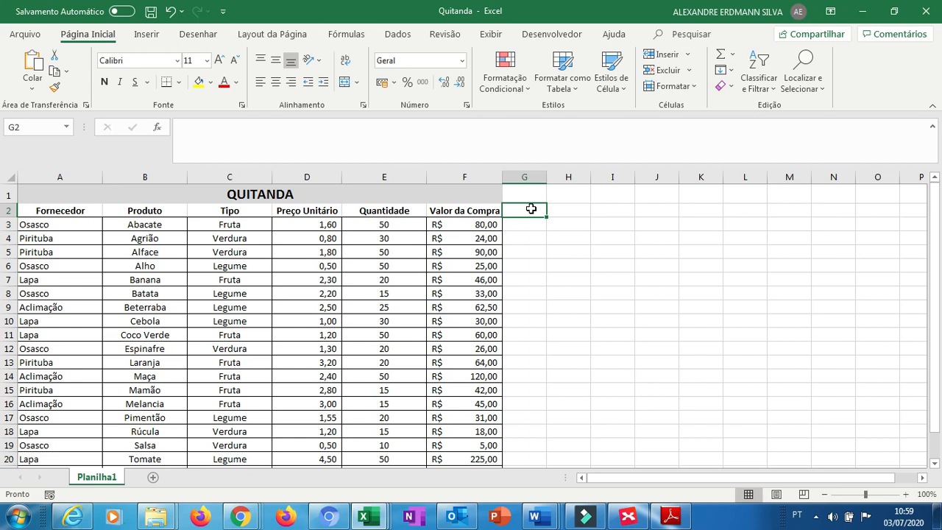
Enter the header Quintanda Lapa in G2 and autofit column G to the text.
text(qU)
key(BackSpace)
key(BackSpace)
key(BackSpace)
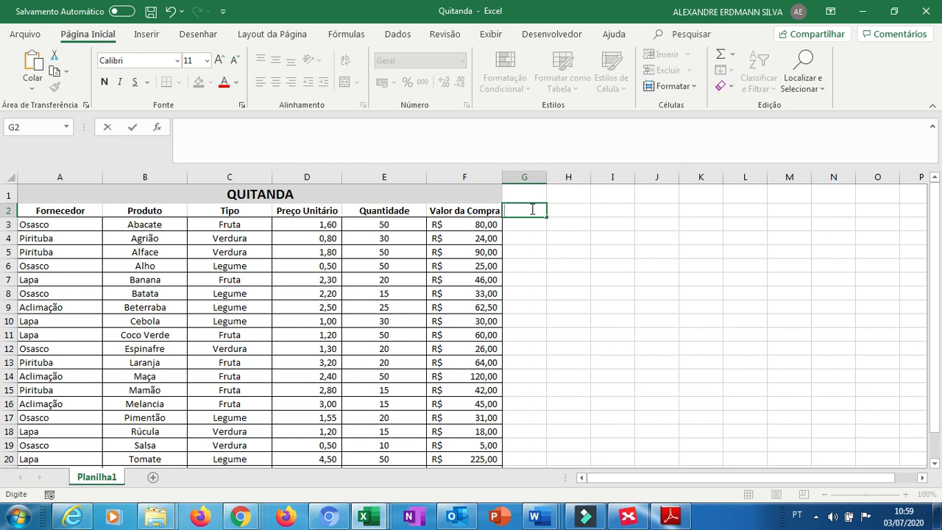
text(Quintanda)
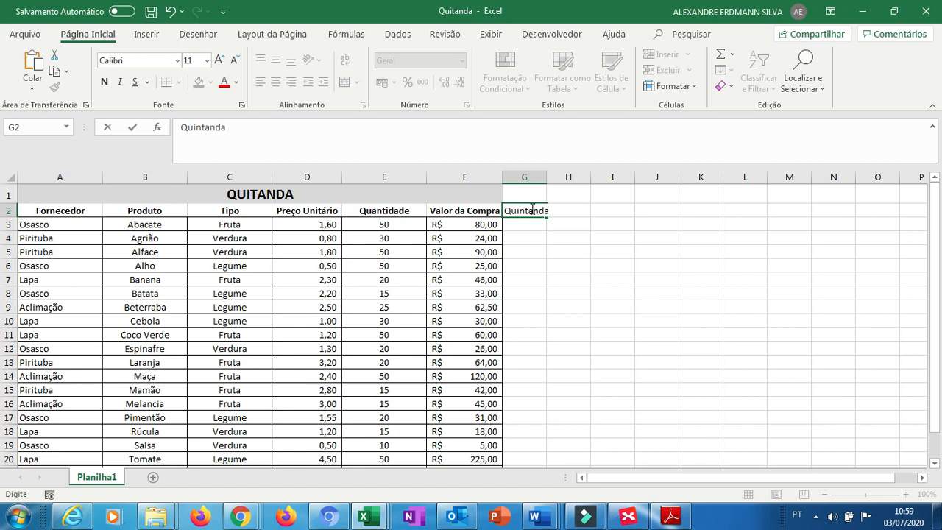
text( LApa)
key(BackSpace)
key(BackSpace)
key(BackSpace)
text(apa)
key(Return)
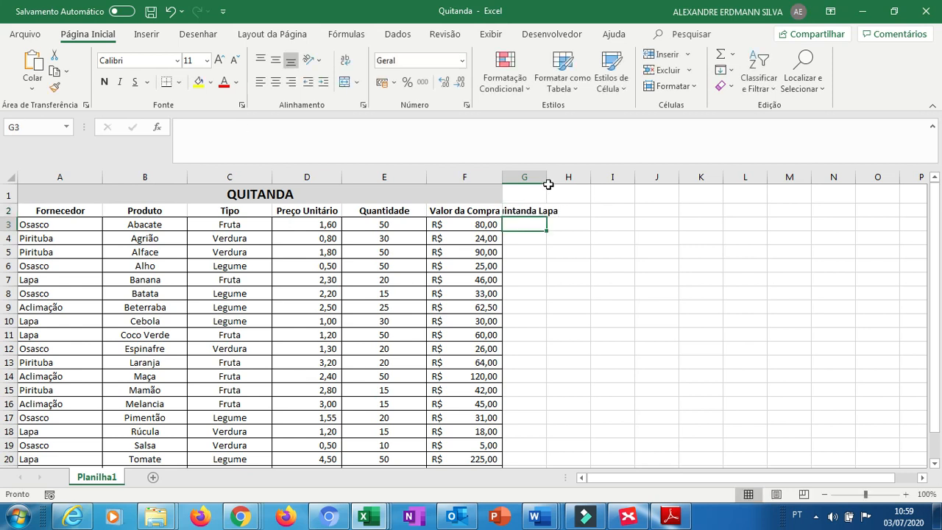
double_click(548, 175)
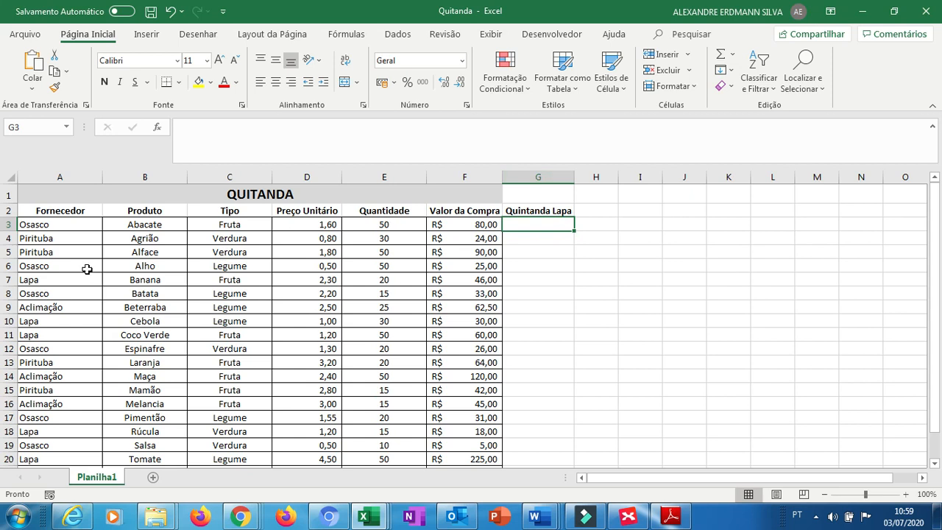
In G3, sum Lapa's purchases with =somase(A3:A22;"LAPA";F3:F22).
click(58, 274)
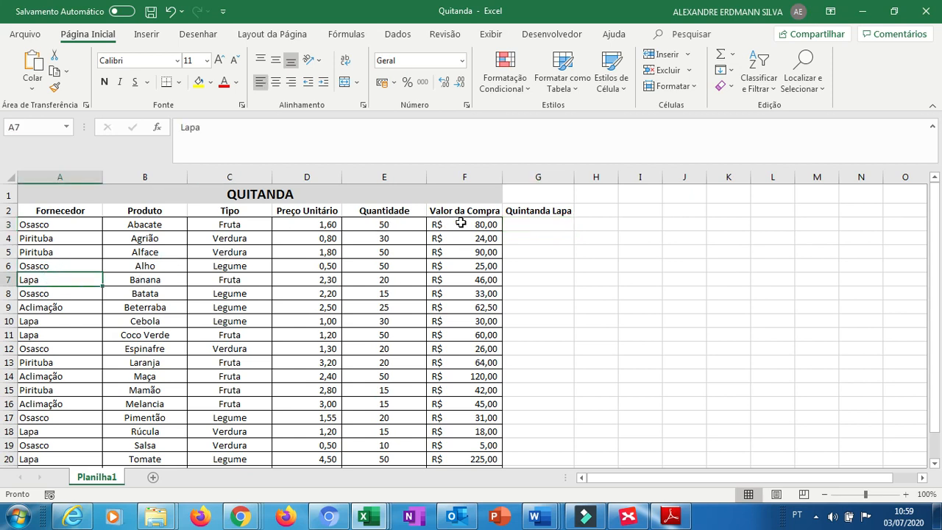
click(520, 228)
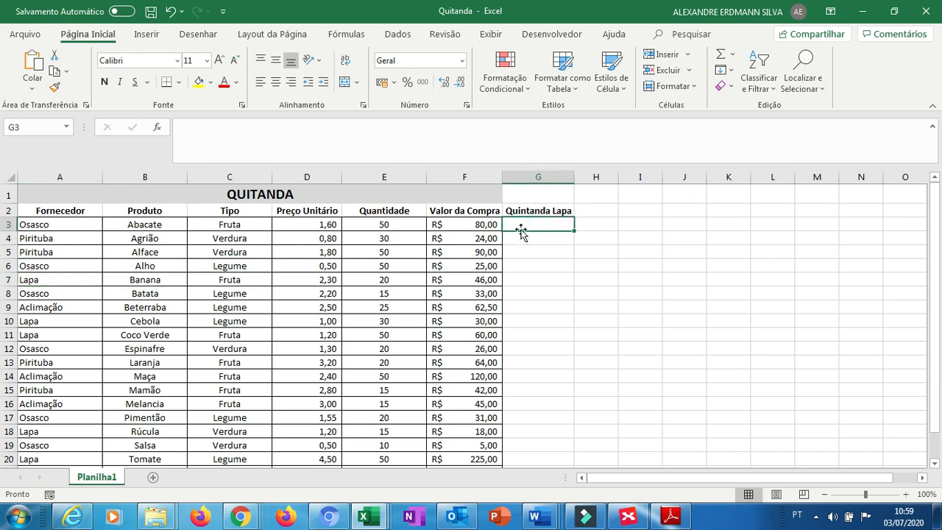
text(=soma)
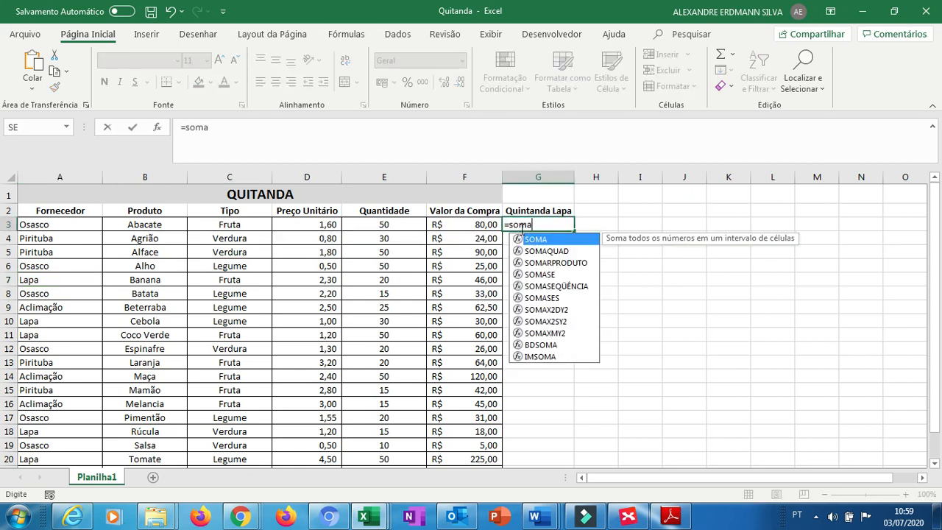
text(se)
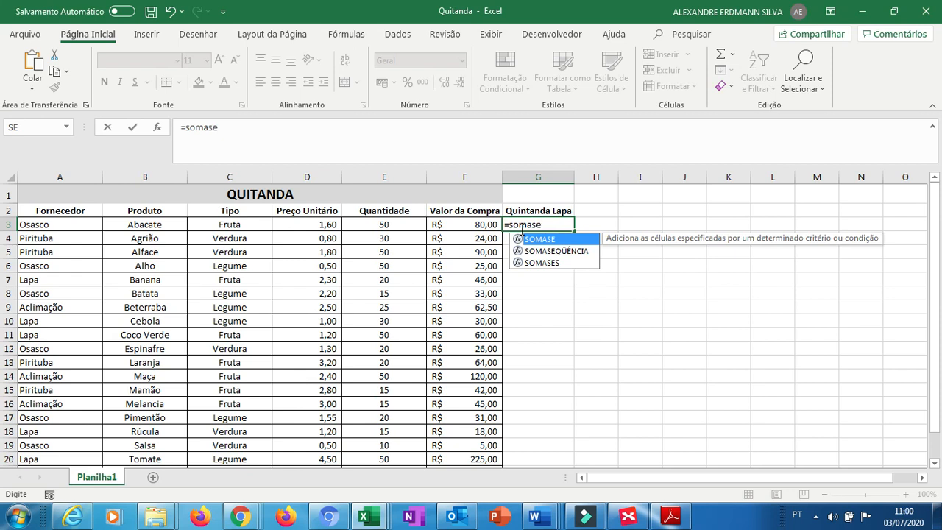
text(()
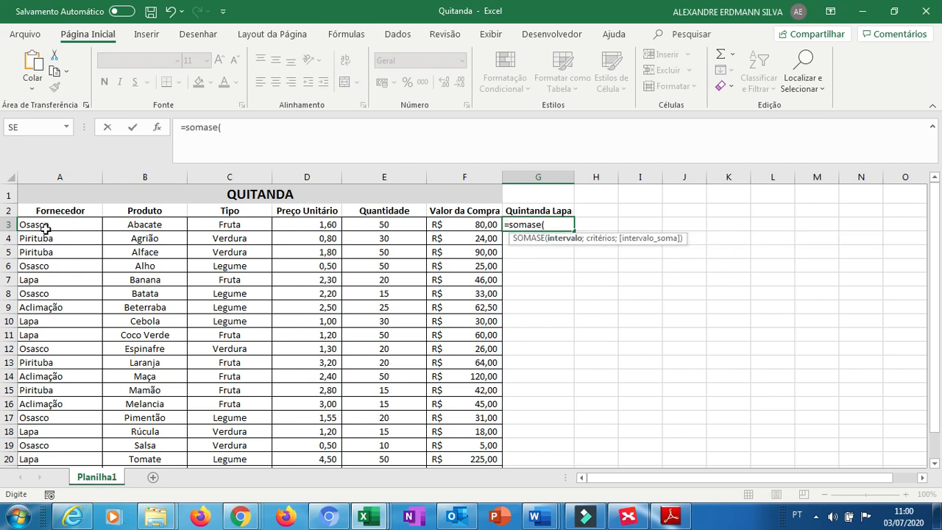
drag(47, 225, 64, 412)
text(;)
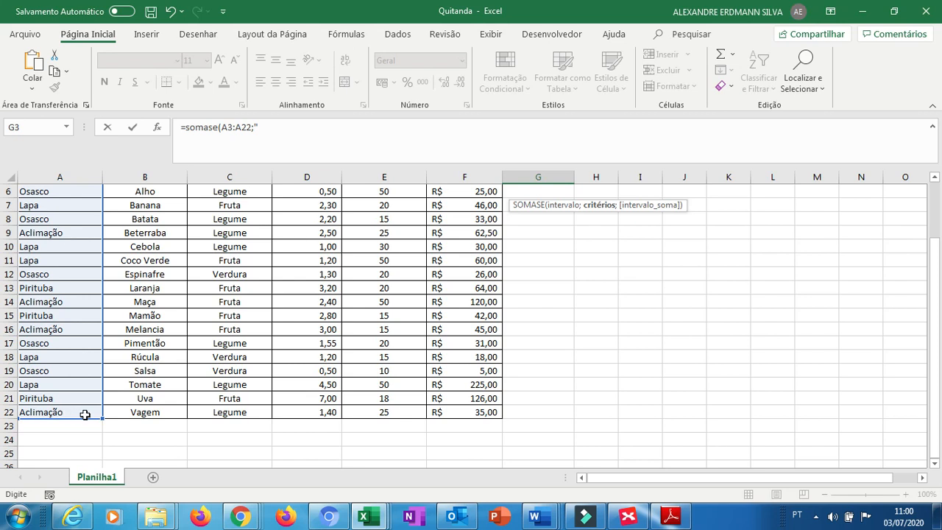
scroll(940, 202, up, 2)
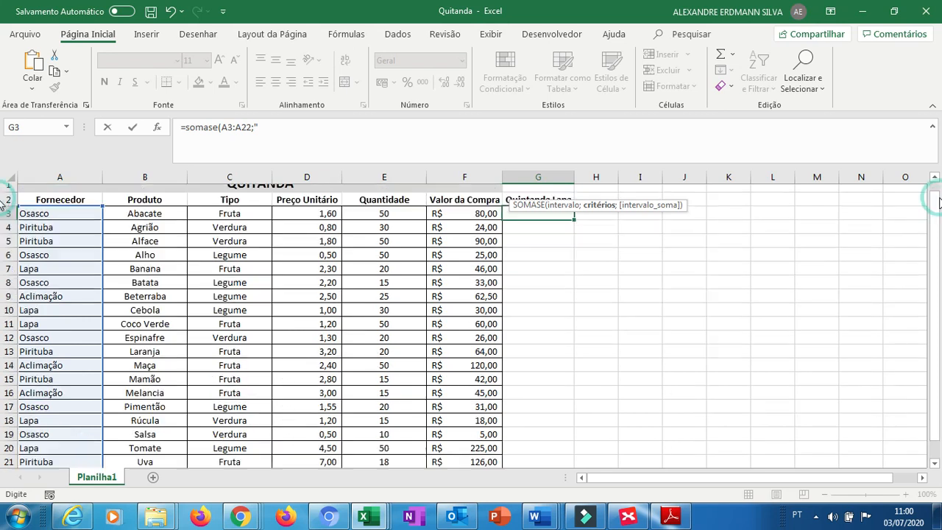
text(LAPA)
key(BackSpace)
key(BackSpace)
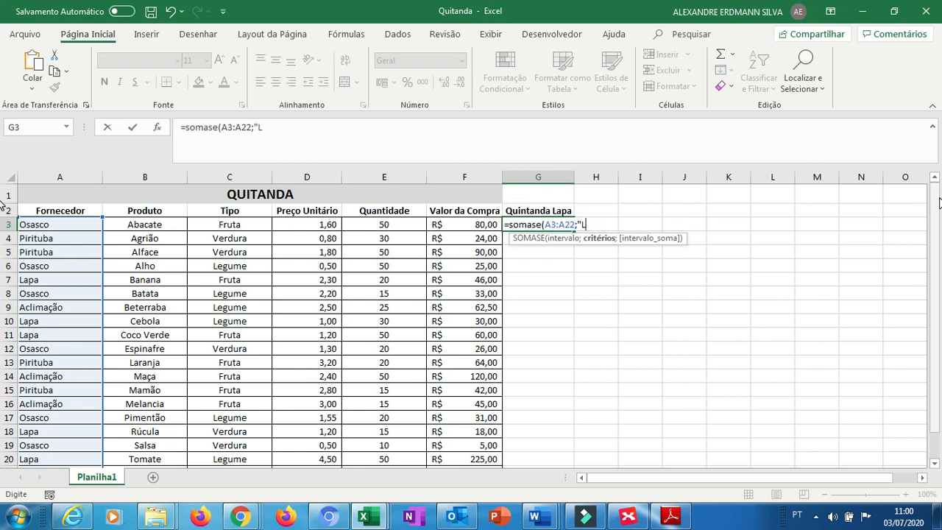
text(PA";)
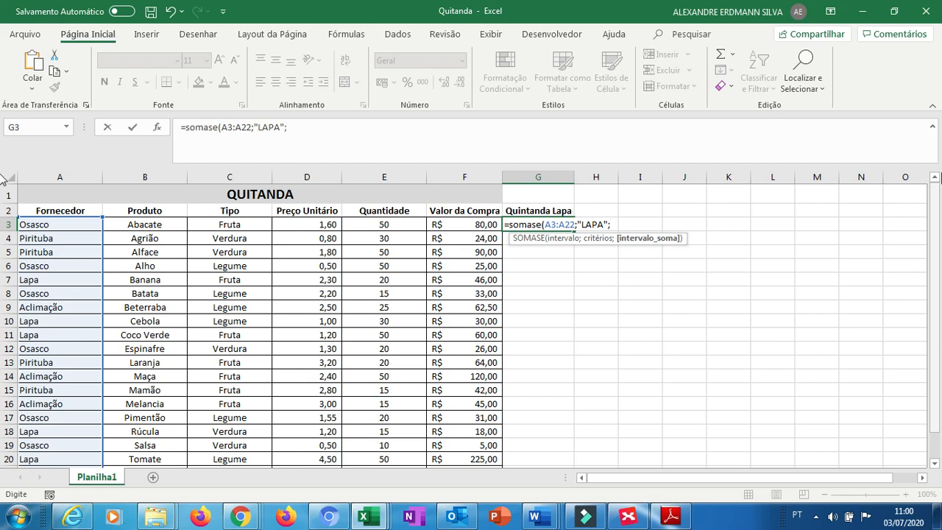
click(486, 224)
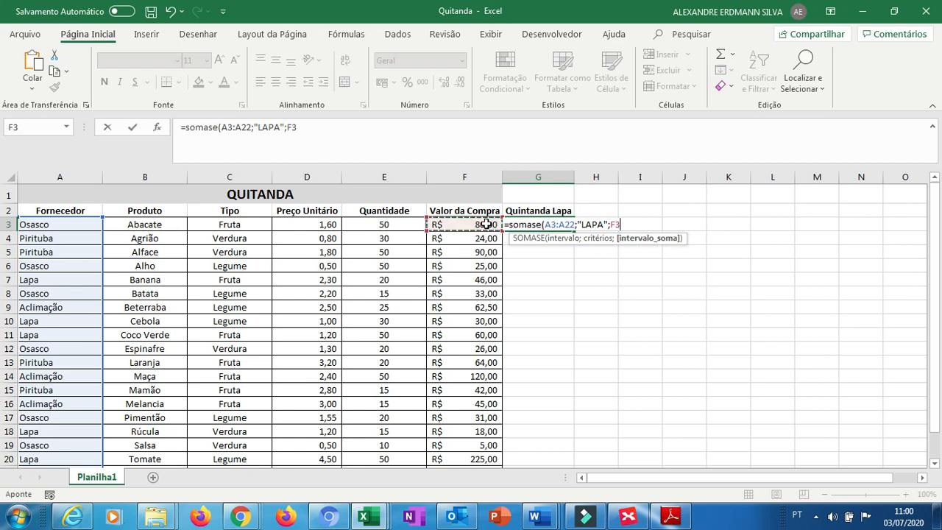
key(ctrl+shift+Down)
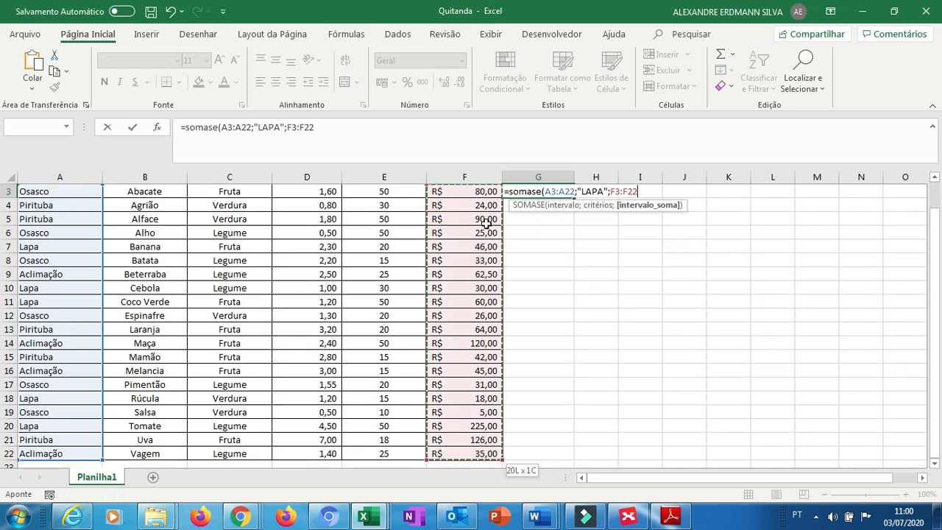
text())
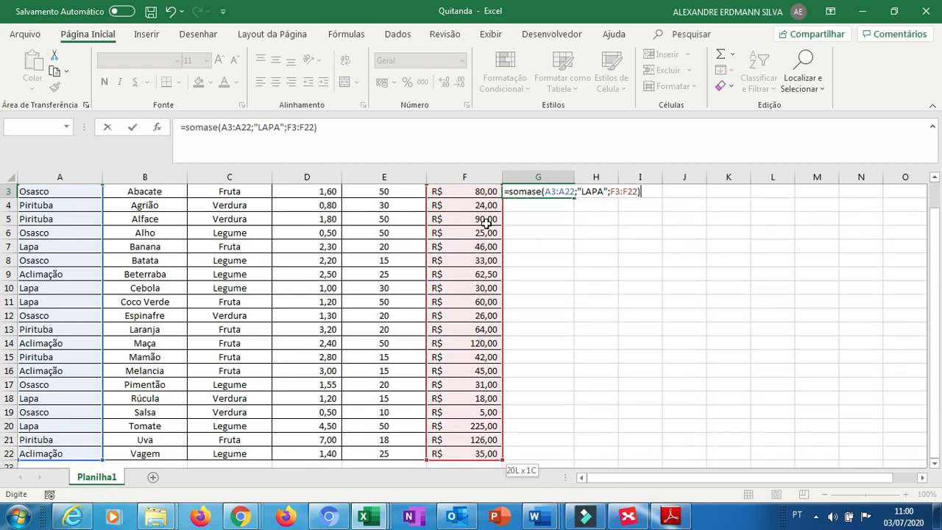
key(Return)
key(Up)
key(Up)
key(Up)
key(Down)
key(Down)
key(Down)
key(Left)
key(Down)
key(Down)
key(Down)
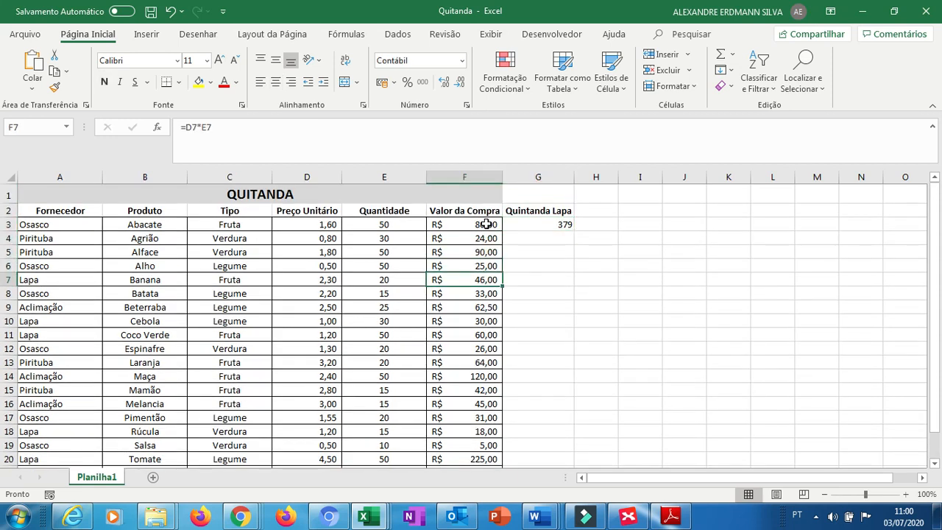
key(Right)
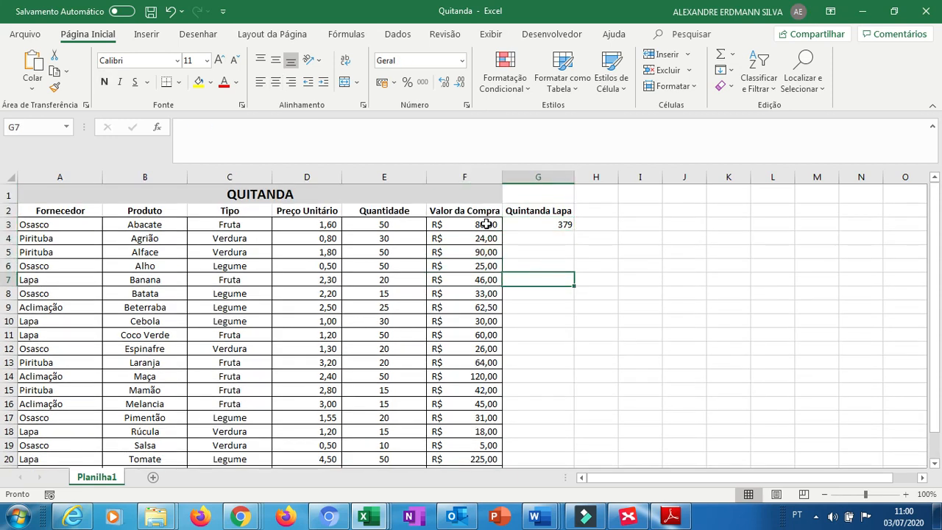
text(=46)
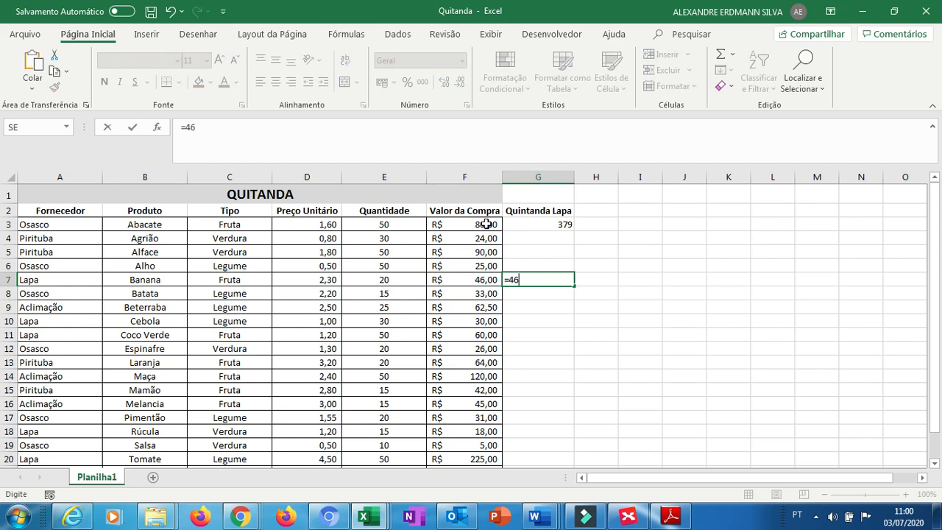
key(BackSpace)
key(BackSpace)
key(BackSpace)
In G7, add Lapa's purchase values manually with =F7+F10+F11+F18+F20 to check the SOMASE total.
text(=)
key(Left)
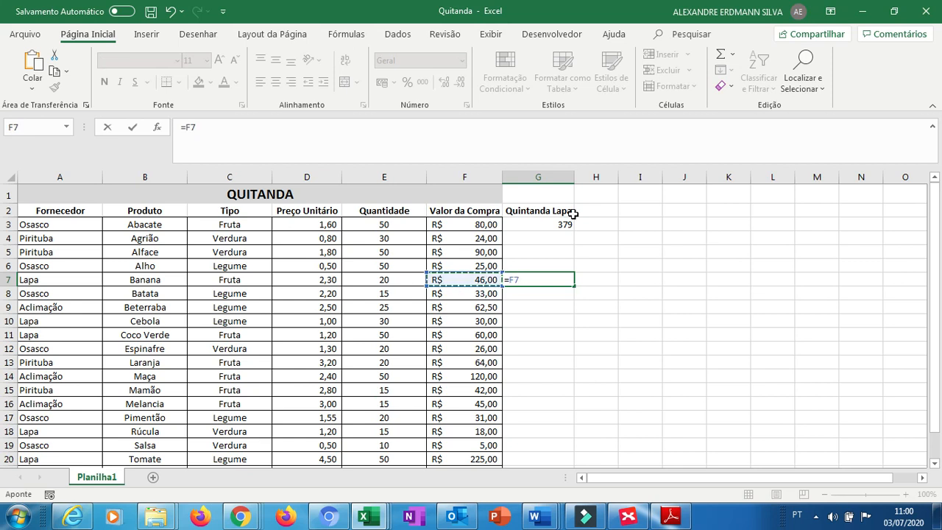
text(+)
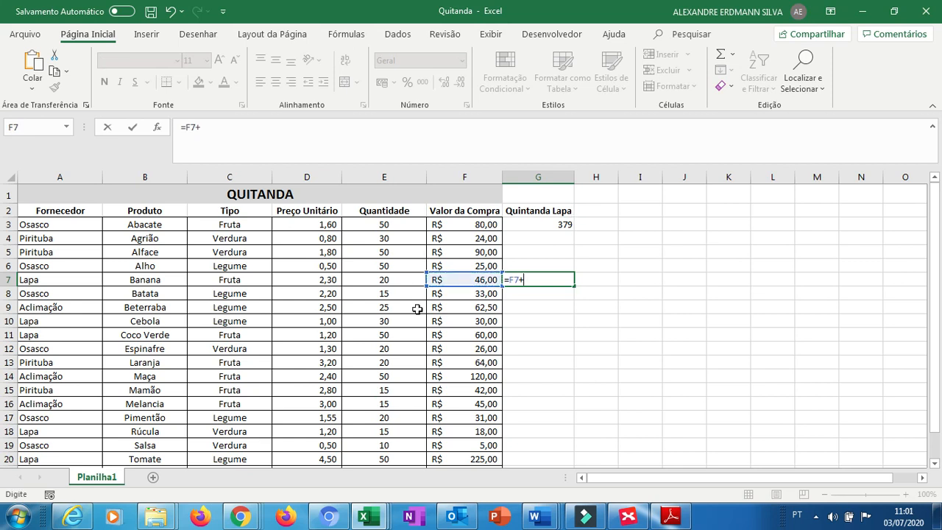
click(469, 321)
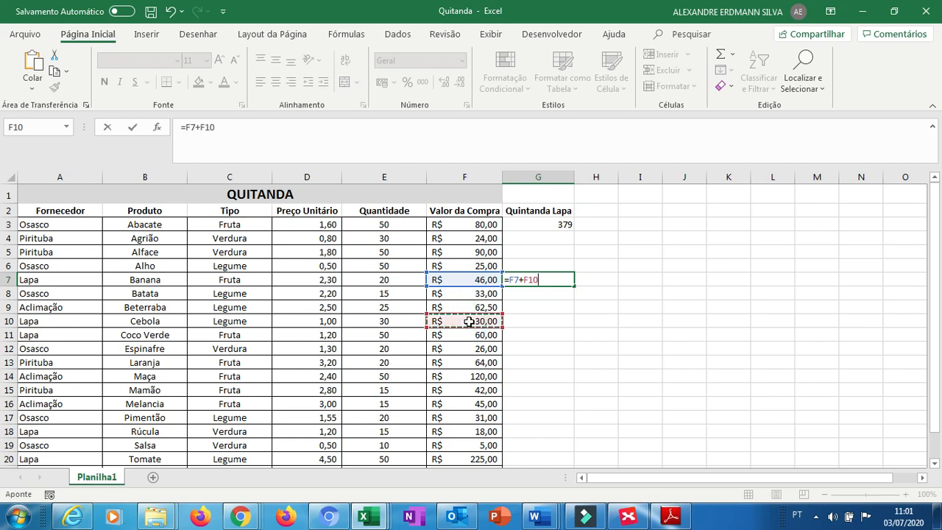
text(+)
click(462, 335)
text(+)
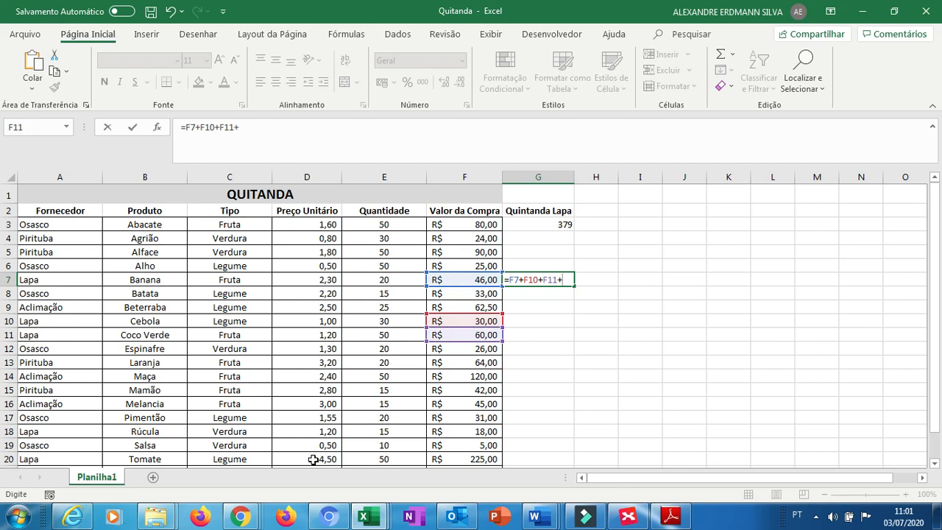
click(484, 429)
text(+)
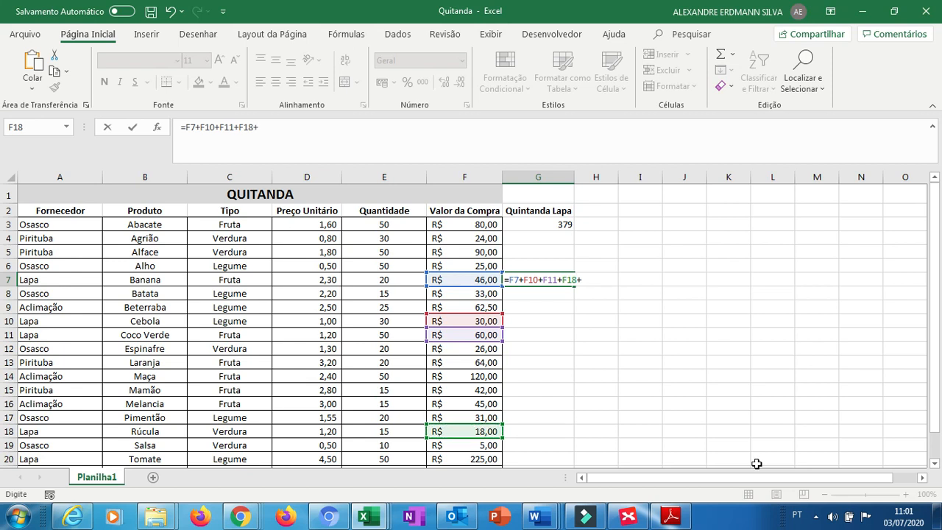
click(935, 464)
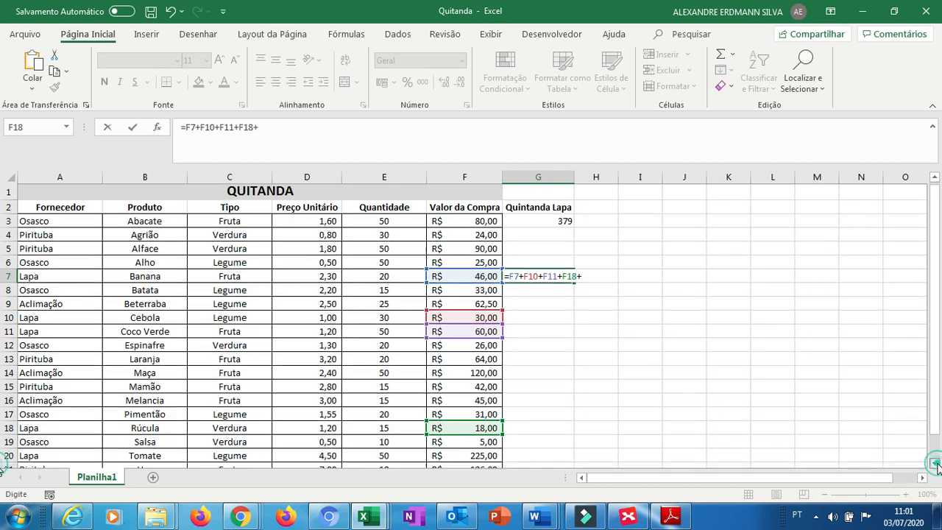
click(935, 463)
click(935, 463)
click(935, 464)
click(935, 463)
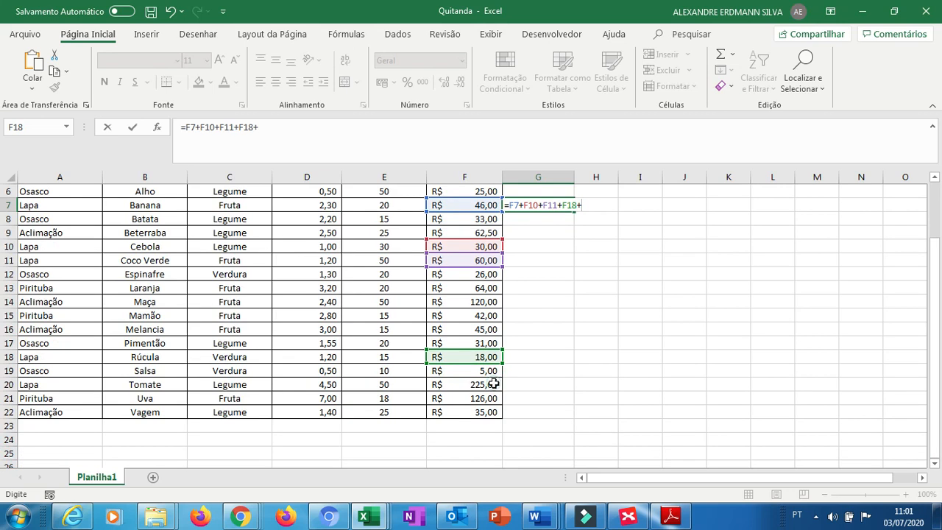
click(493, 384)
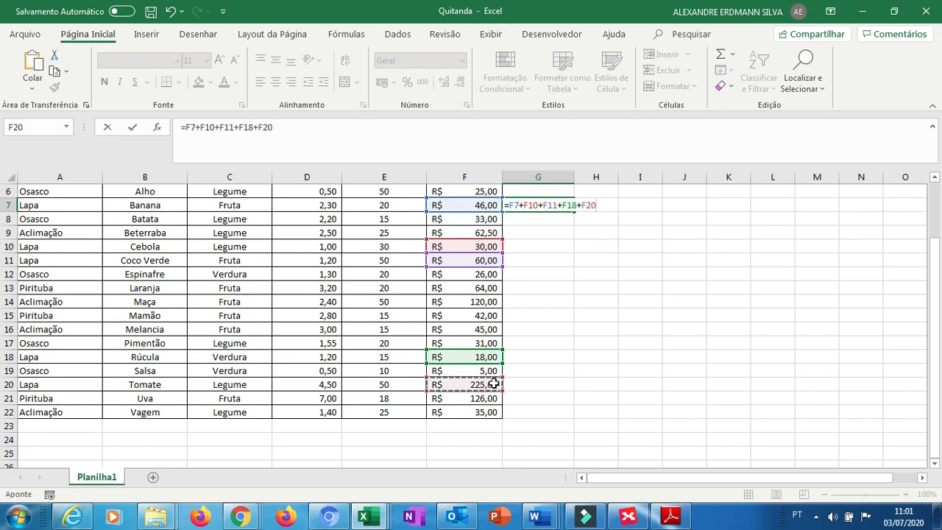
key(Return)
Correct the G2 header to Quitanda Lapa.
key(Up)
key(Up)
key(Up)
key(Up)
key(Up)
key(Up)
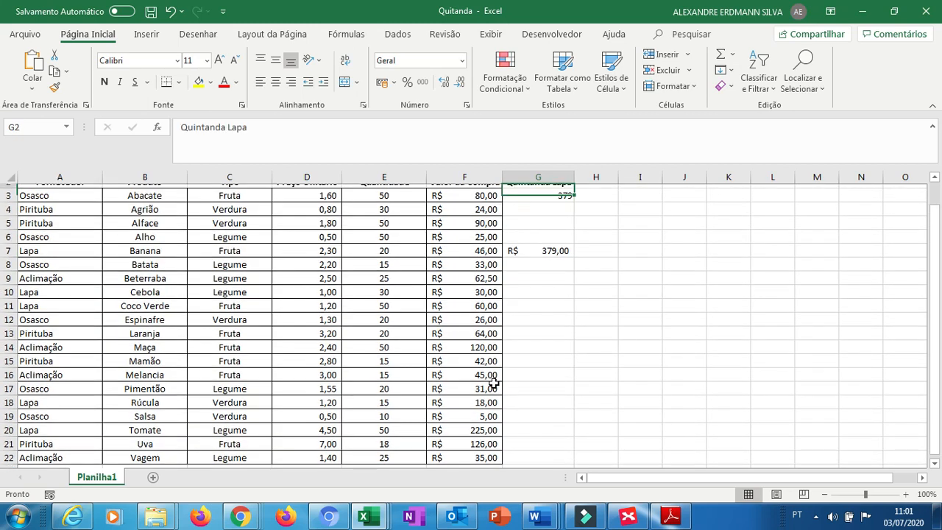
key(Down)
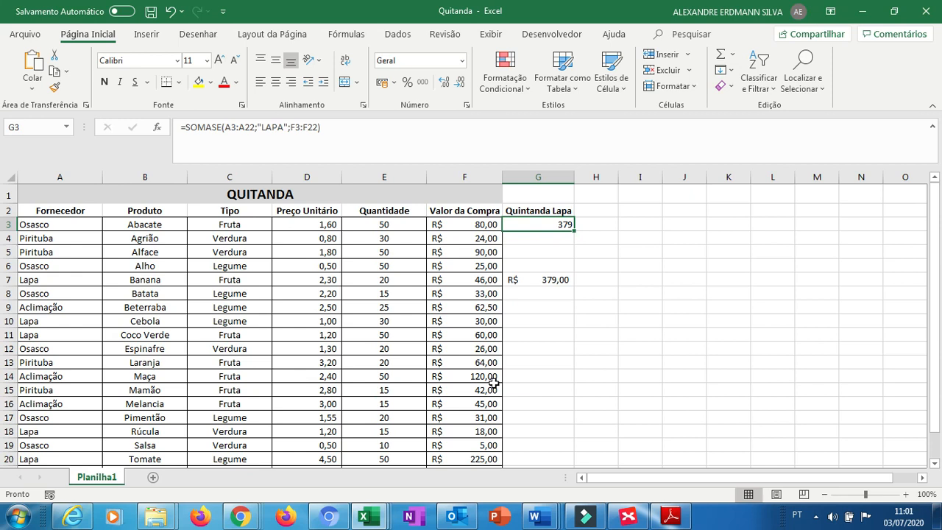
double_click(528, 211)
key(BackSpace)
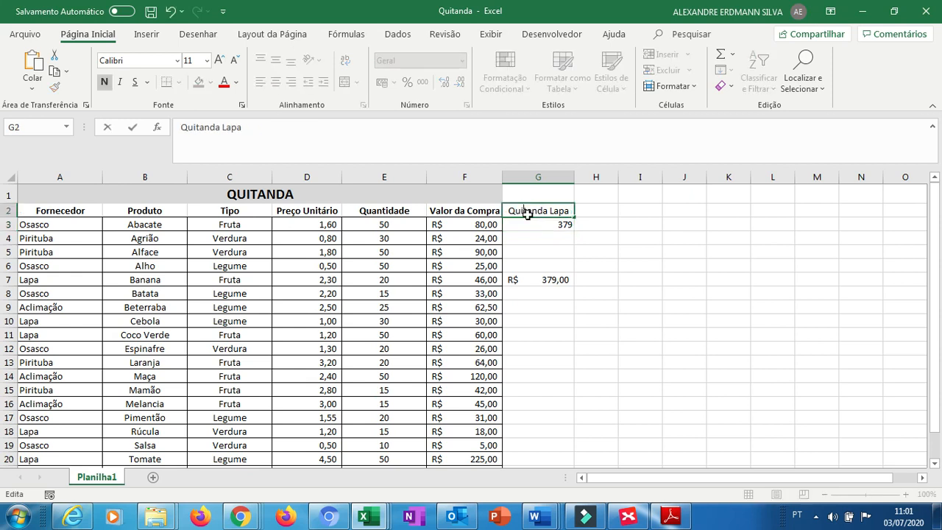
key(Return)
Clear the manual check sum from G7.
key(Down)
key(Down)
key(Down)
key(Down)
key(Down)
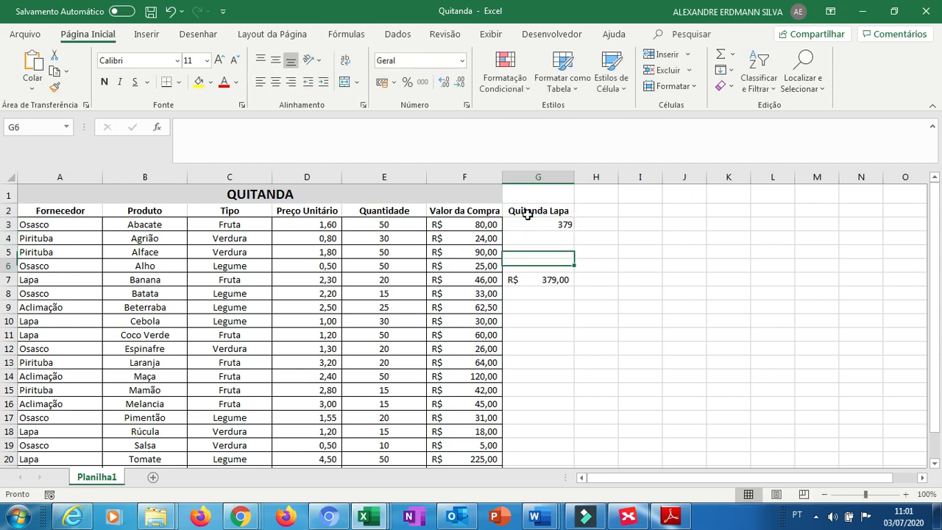
key(Up)
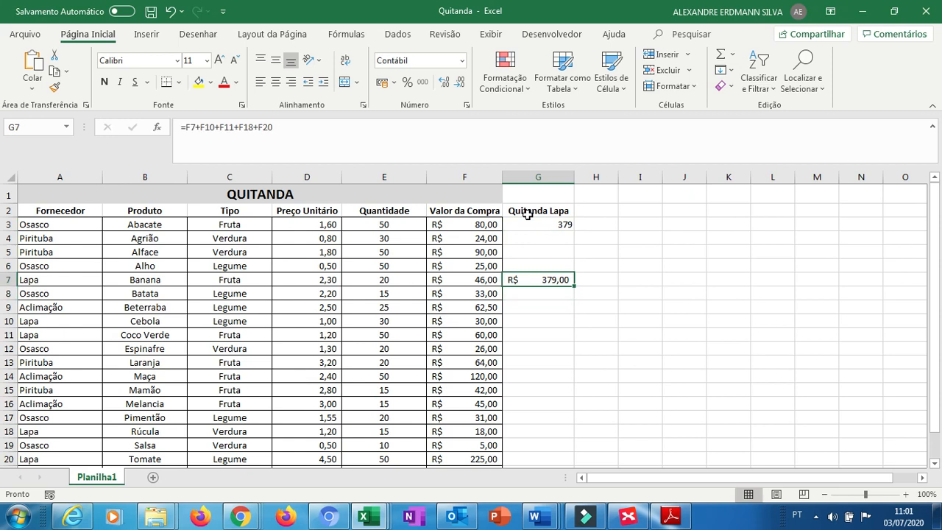
key(Delete)
key(Up)
key(Up)
key(Up)
key(Up)
key(Up)
key(Up)
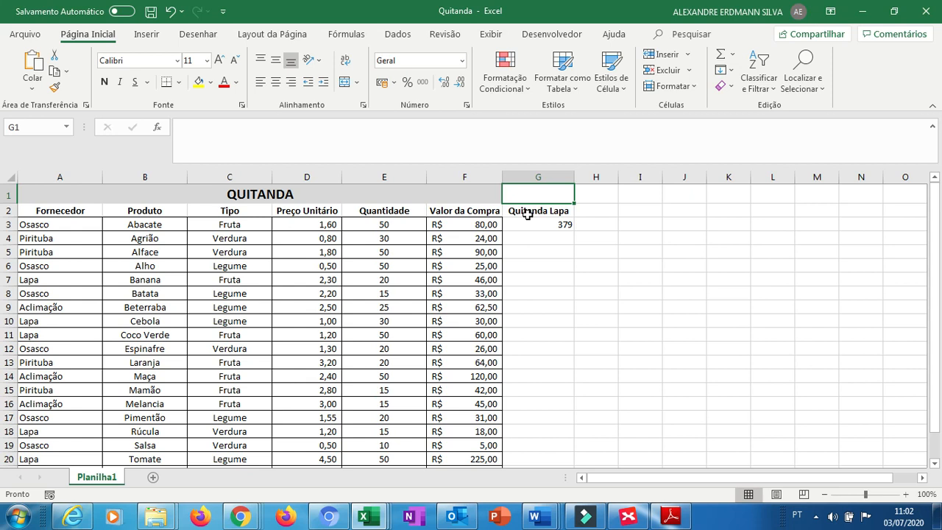
Switch to the Vendas workbook window.
key(alt+Tab)
key(alt+Tab)
key(alt+shift+Tab)
key(alt+Tab)
key(alt+Tab)
key(alt+Tab)
key(alt+Tab)
key(alt+Tab)
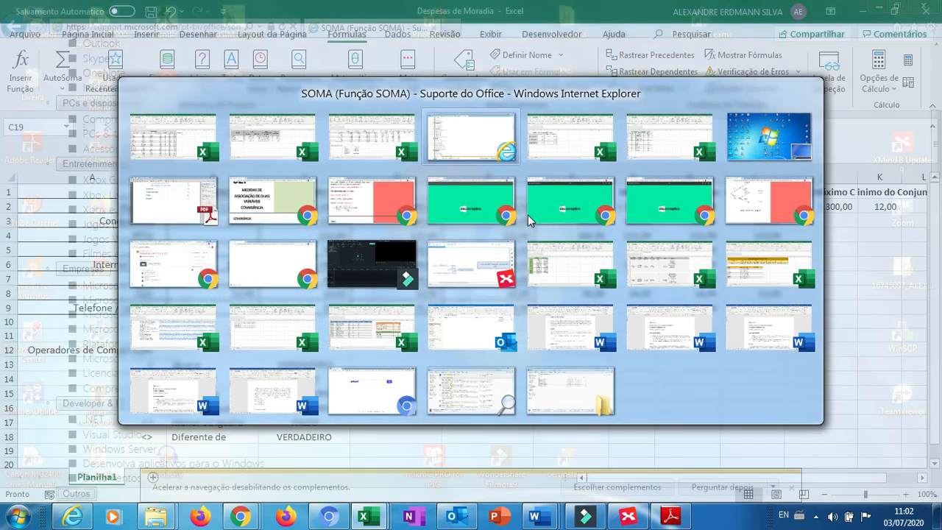
key(alt+Tab)
key(alt+Tab)
key(alt+Tab)
key(alt+Tab)
key(alt+Tab)
key(alt+Tab)
key(alt+Tab)
key(alt+Tab)
key(alt+Tab)
key(alt+Tab)
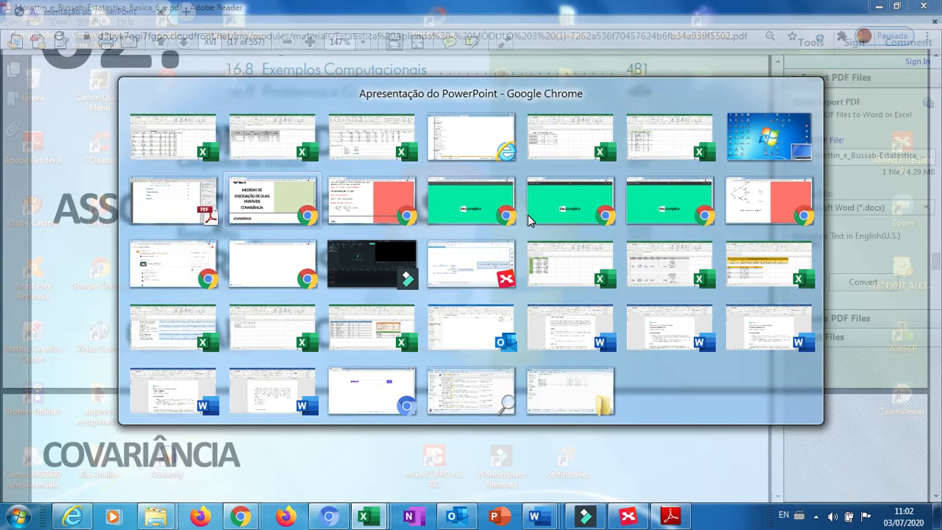
key(alt+Tab)
key(alt+Tab)
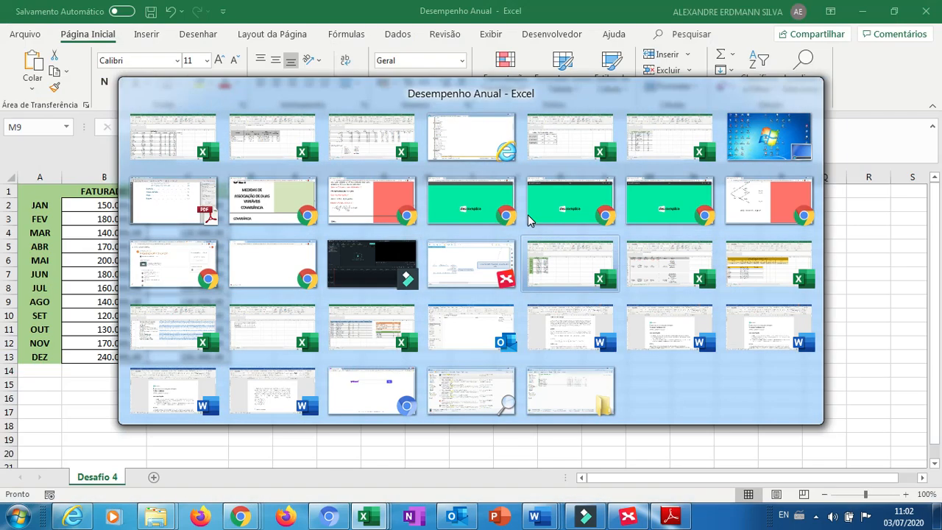
key(alt+Tab)
key(alt+Tab)
key(alt+Tab)
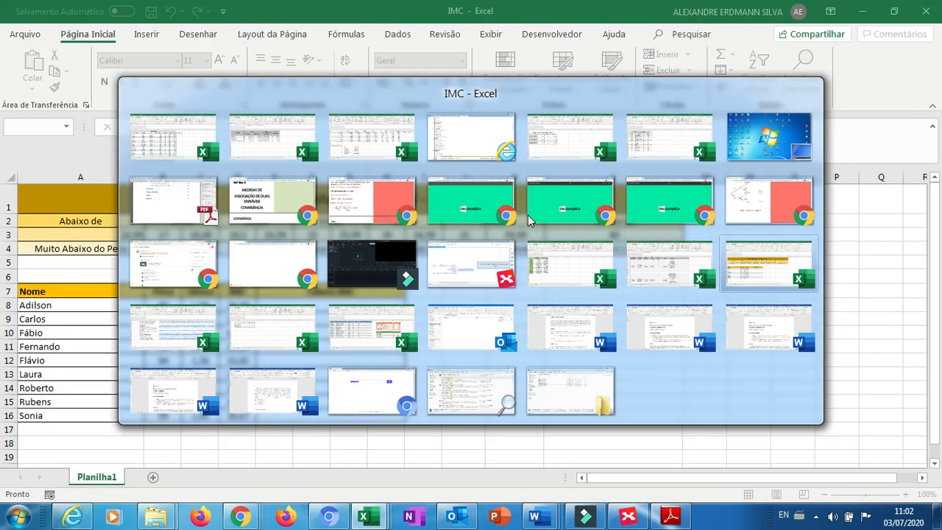
key(alt+shift+Tab)
key(alt+Tab)
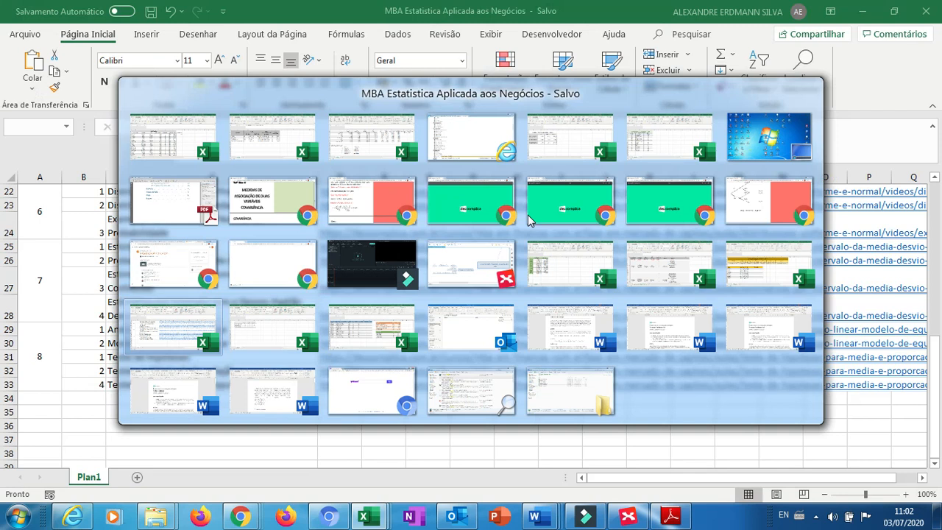
key(alt+shift+Tab)
key(alt+Tab)
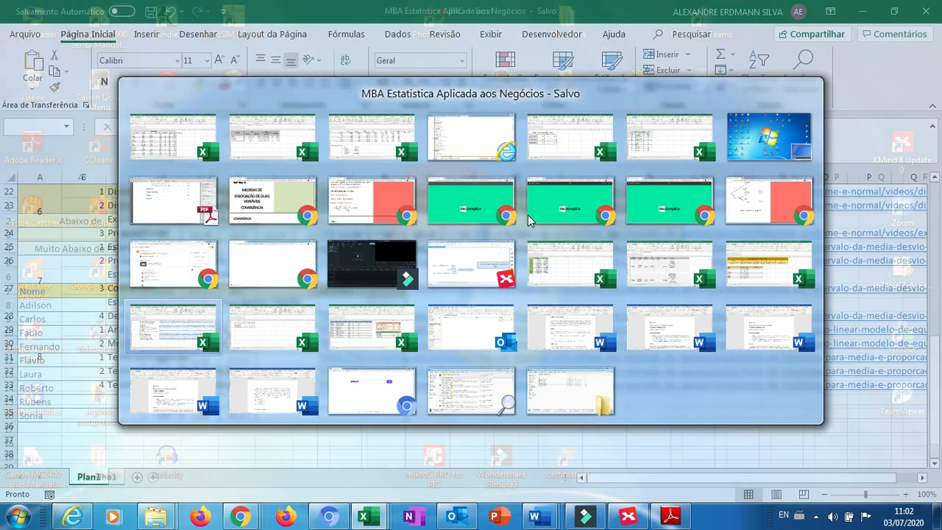
key(alt+Tab)
key(alt+Tab)
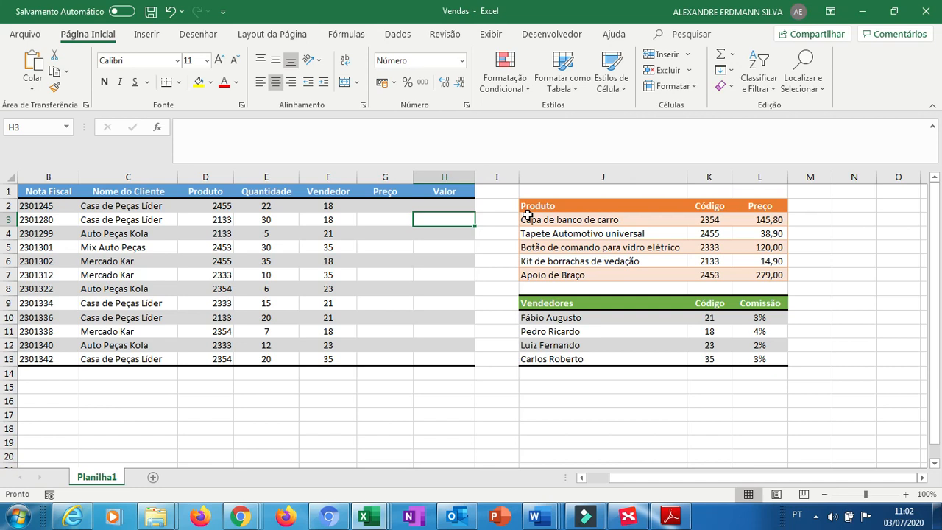
Start a PROCV formula in G2 under the Preço header.
key(Left)
key(Up)
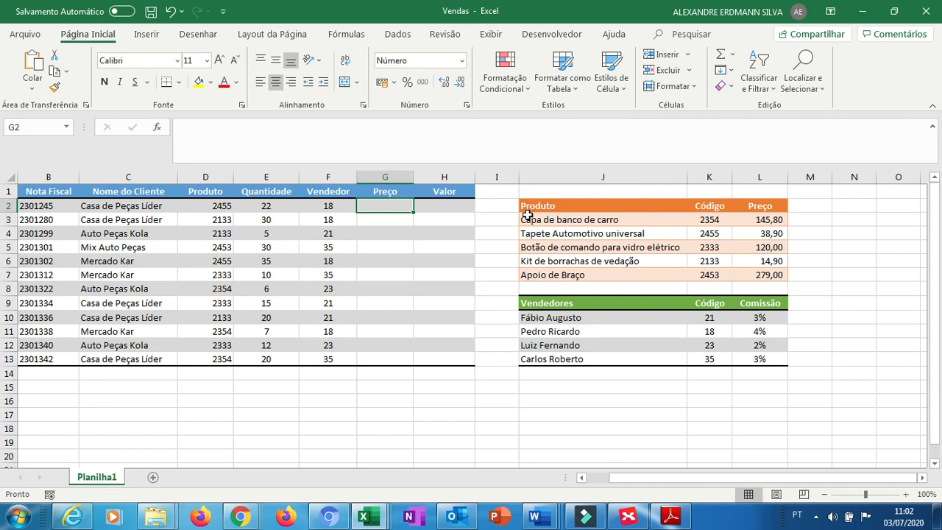
text(=)
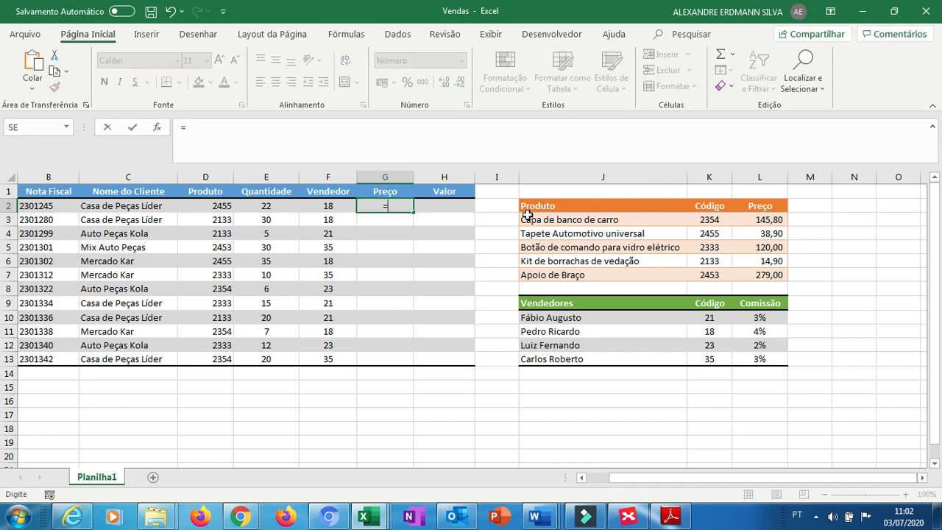
text(PROC)
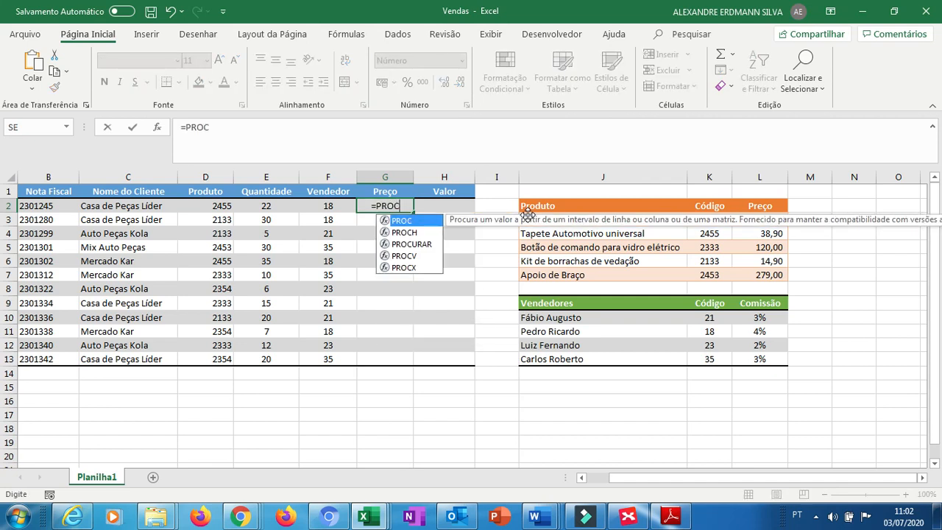
text(V)
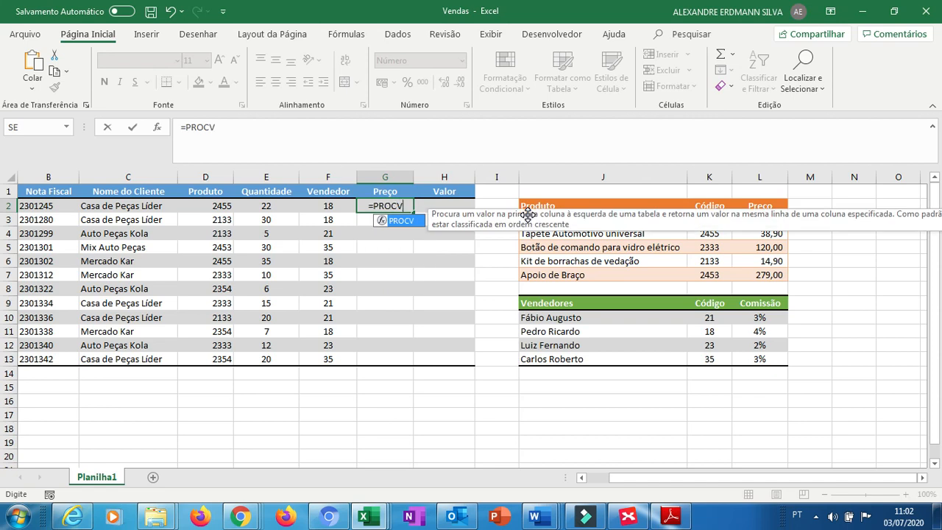
text(()
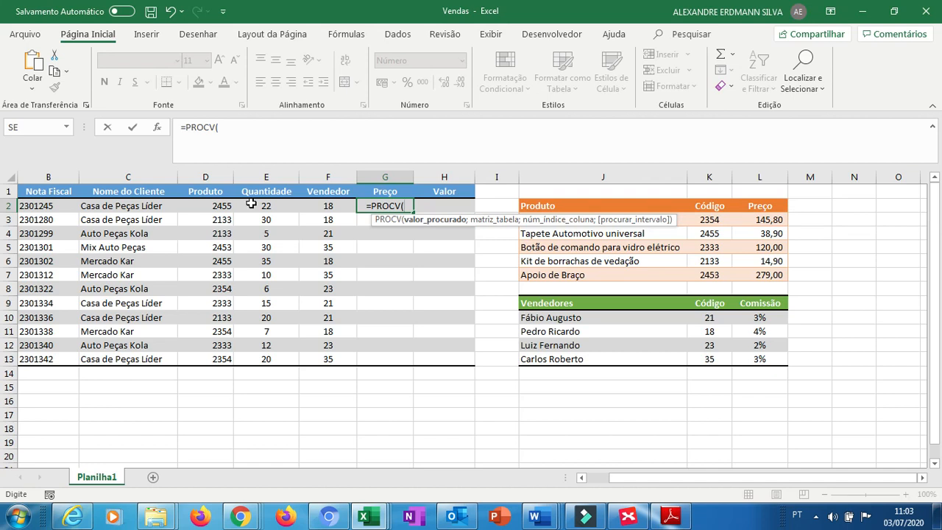
click(209, 207)
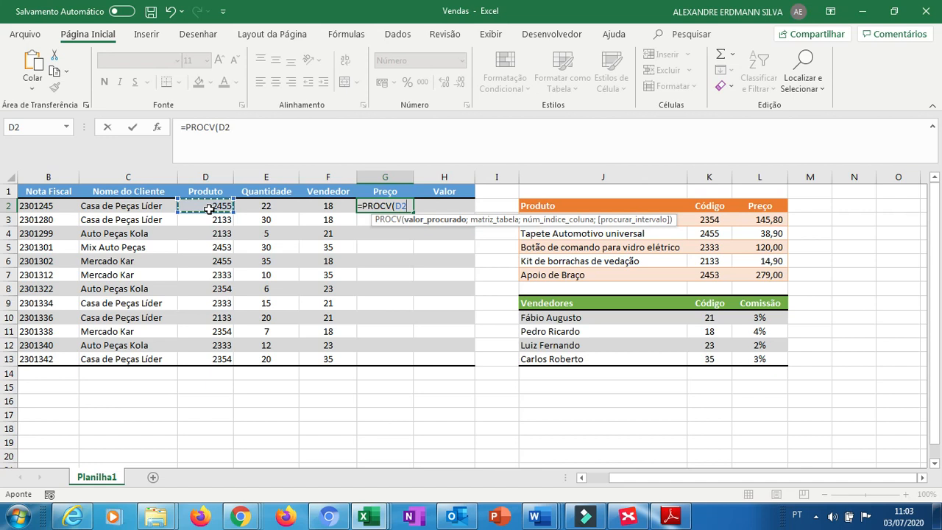
click(716, 210)
drag(716, 209, 749, 277)
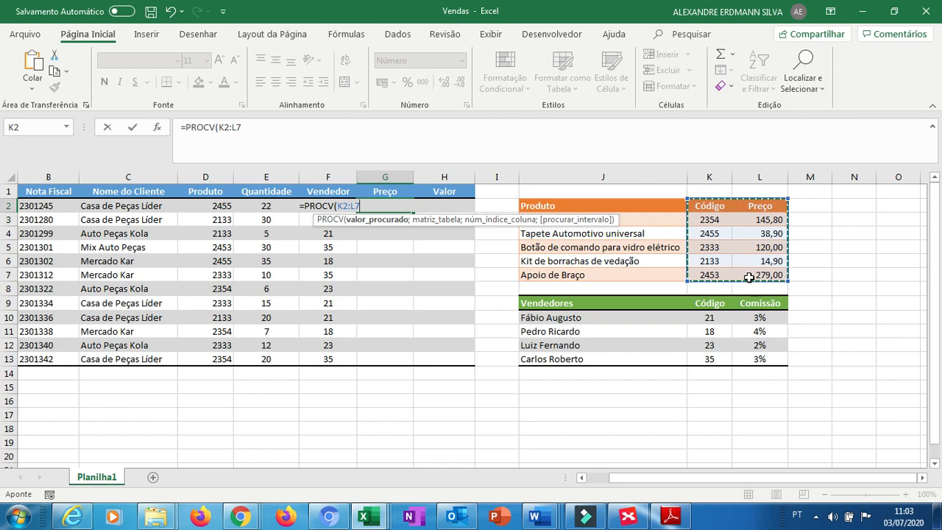
key(BackSpace)
key(BackSpace)
key(BackSpace)
key(BackSpace)
key(BackSpace)
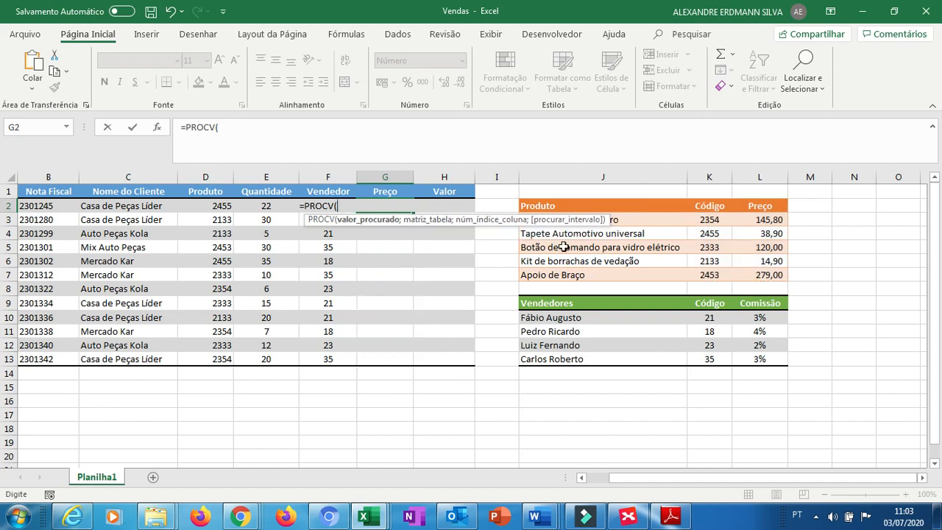
Complete the G2 formula as =PROCV(D2;K3:L7;2;0), looking up the product code in the price table with exact match.
click(211, 207)
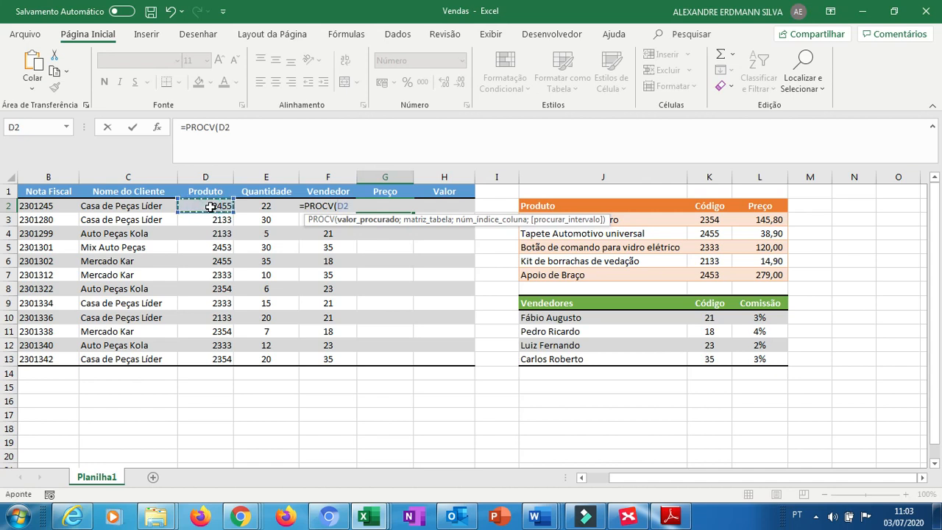
text(;)
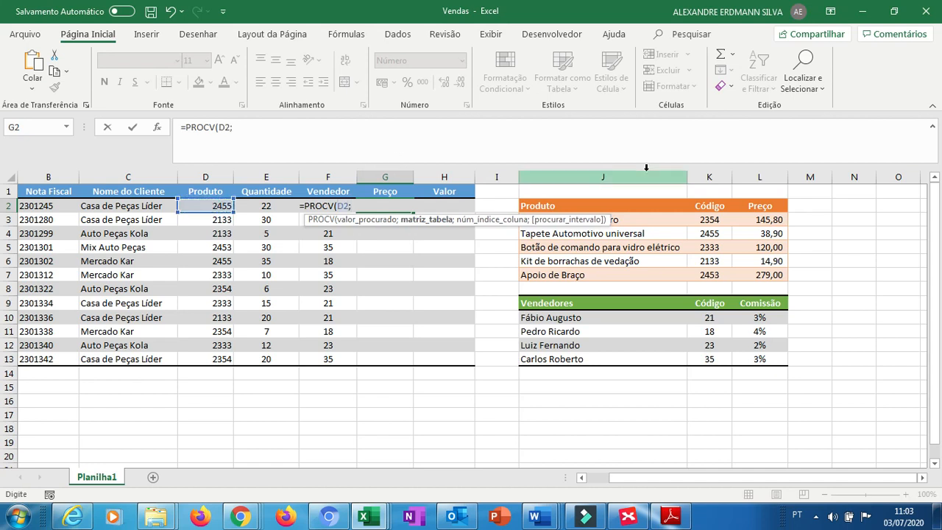
drag(707, 207, 773, 273)
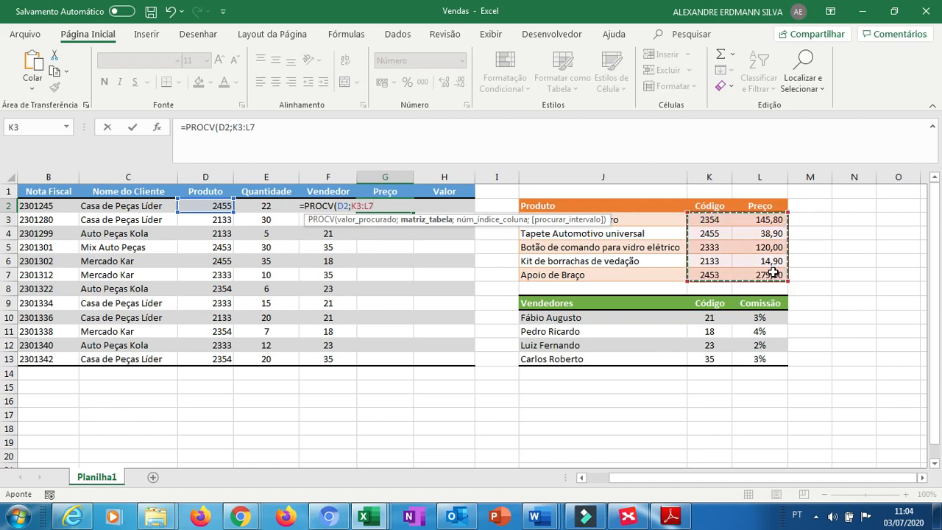
text(;)
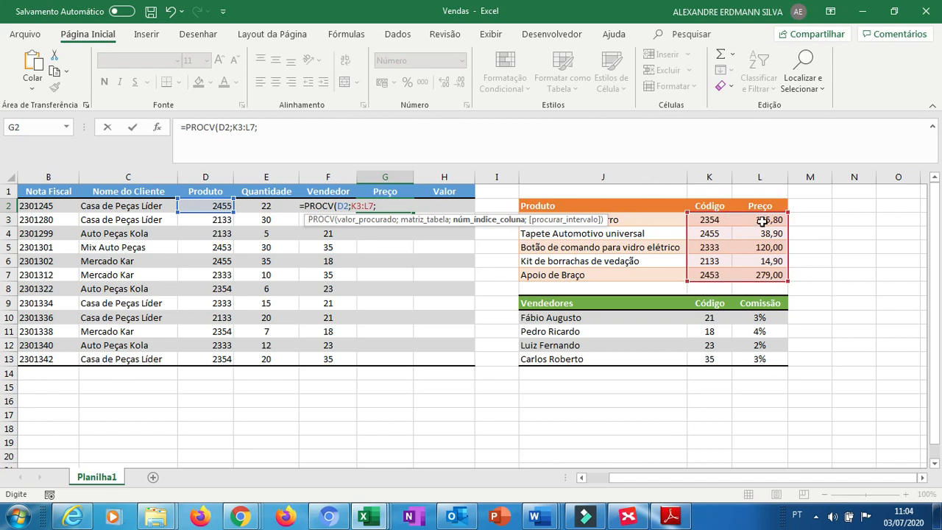
text(2)
text(;0)
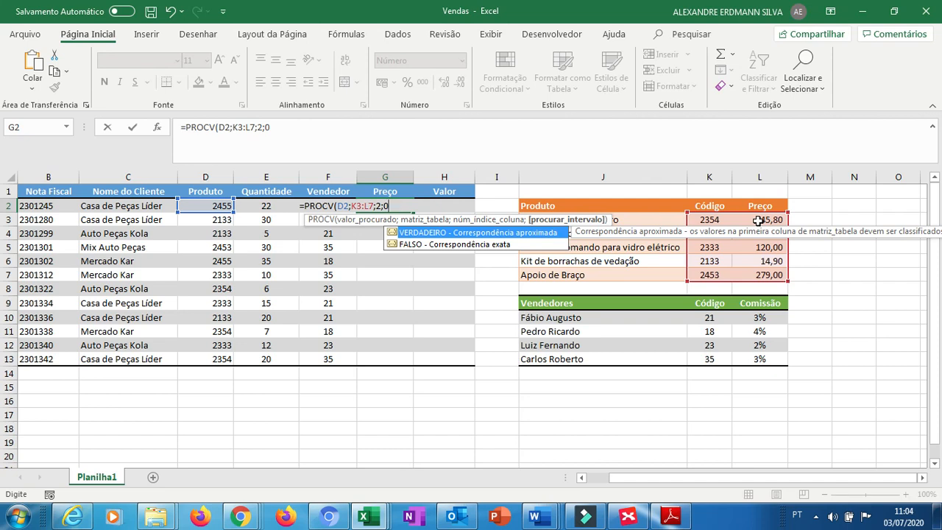
key(BackSpace)
text(1)
key(BackSpace)
text(0))
key(Return)
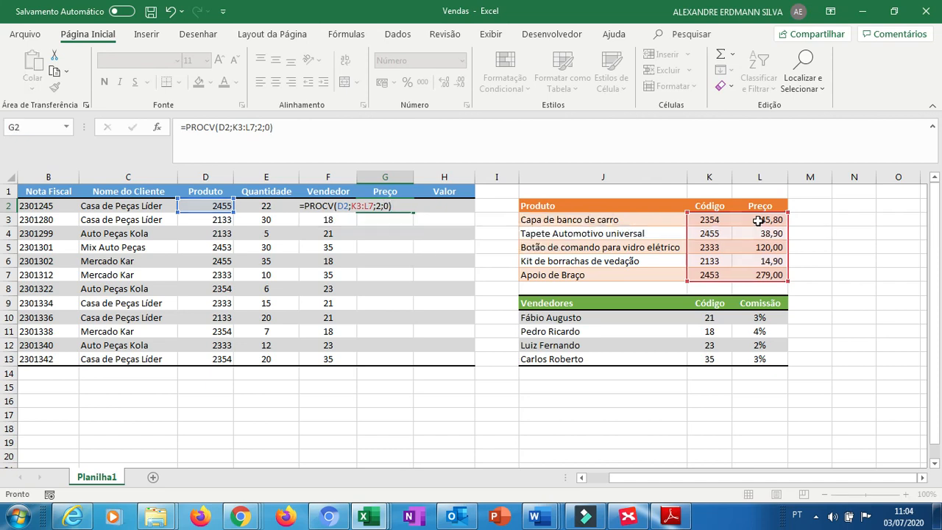
Inspect the product table's code and price entries and the references in the G2 price formula.
key(Up)
key(Left)
key(Left)
key(Left)
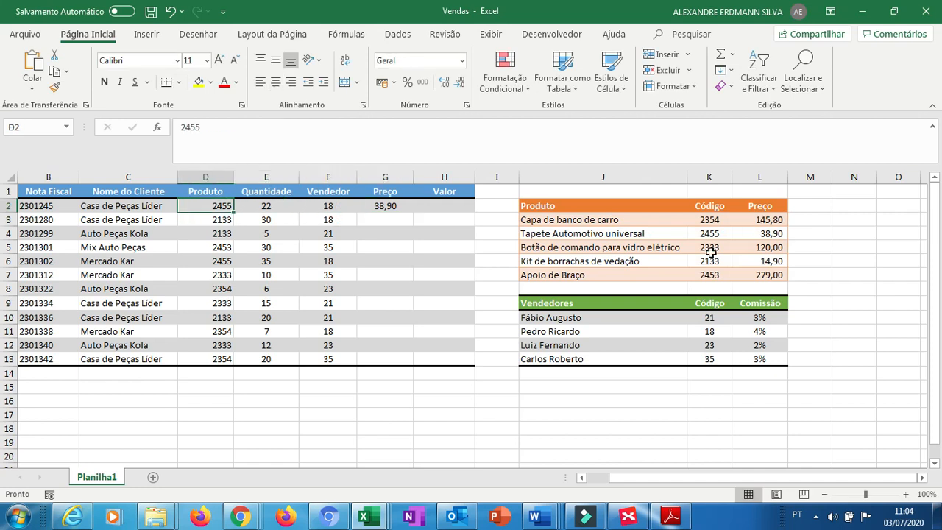
click(725, 234)
key(Right)
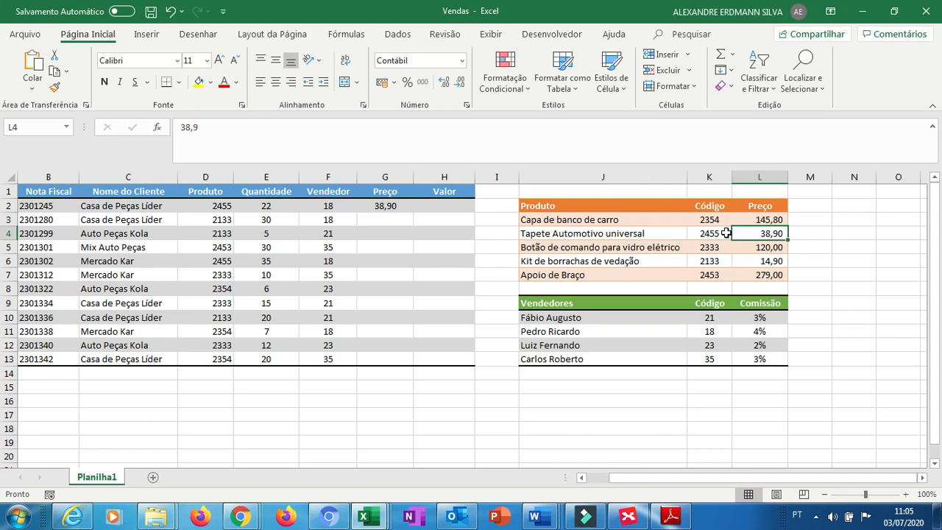
key(Left)
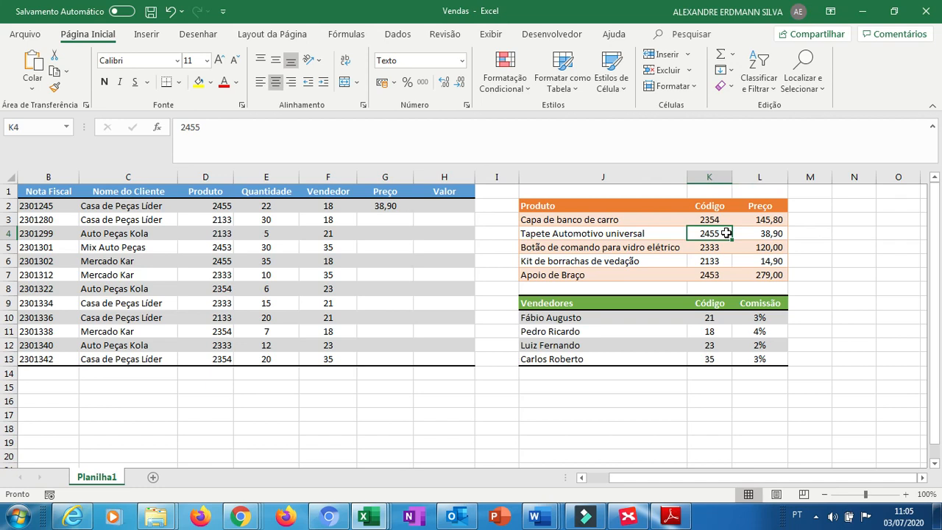
click(386, 222)
key(Up)
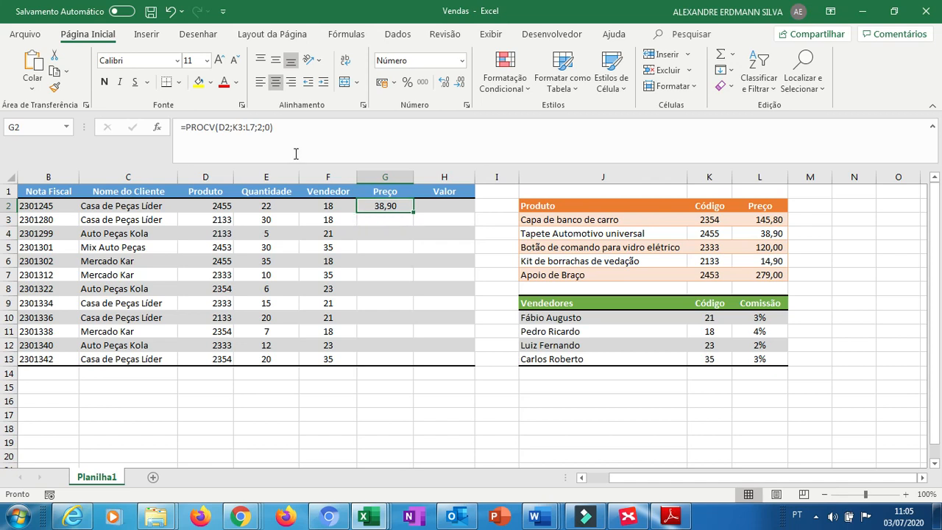
click(223, 128)
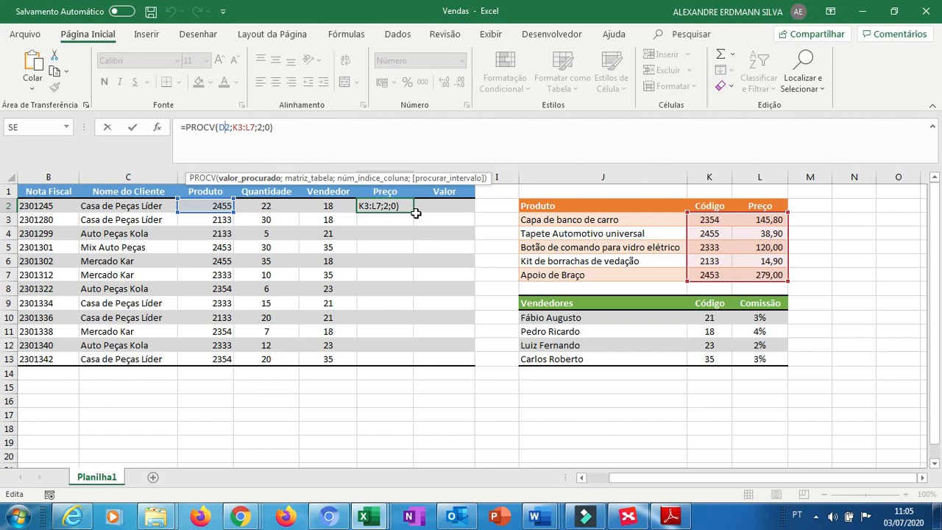
key(Return)
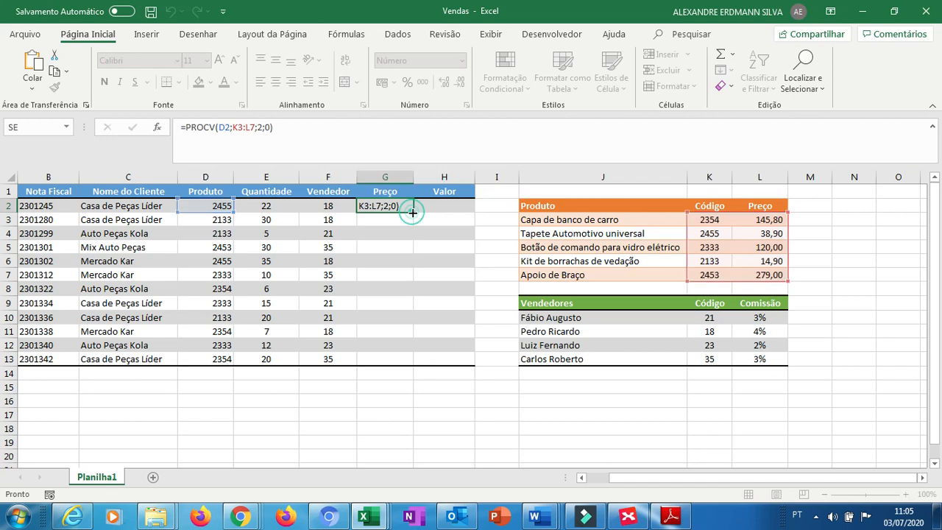
Copy the G2 price formula down to G3, then delete the copied formula from G3.
drag(413, 232, 399, 221)
click(397, 220)
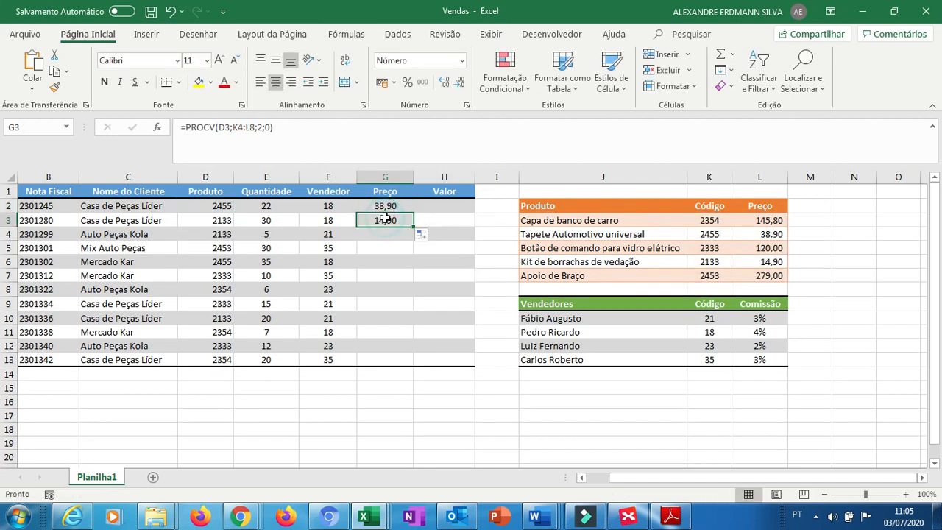
click(255, 127)
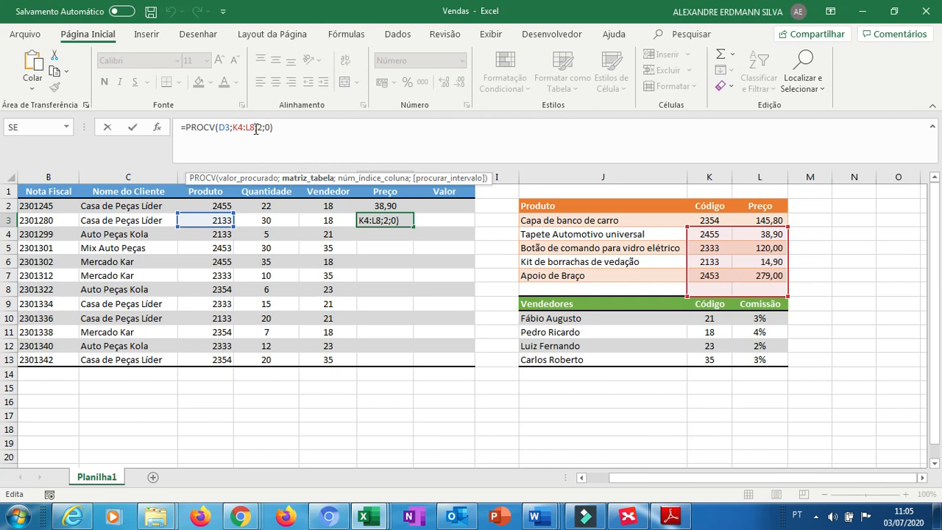
key(End)
key(shift+Home)
key(BackSpace)
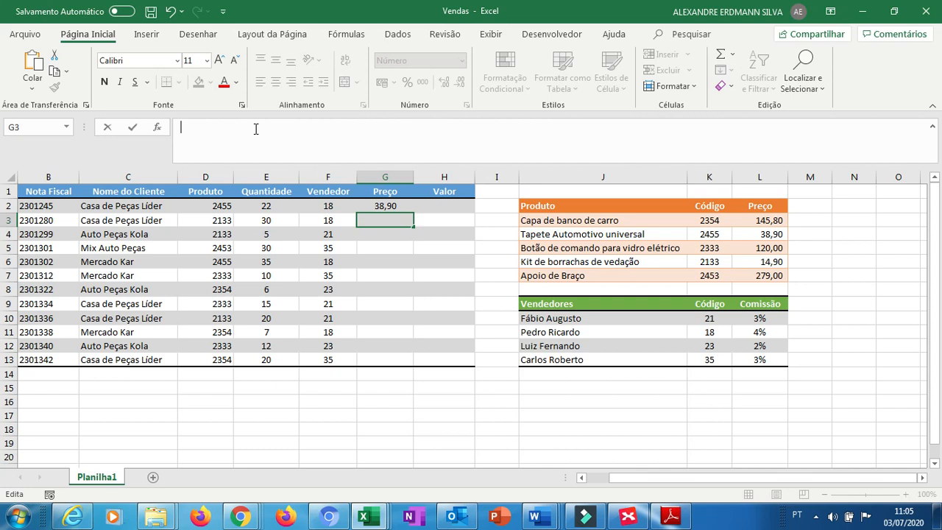
Calculate the Valor in H2 as the price multiplied by the quantity, =G2*E2.
click(450, 206)
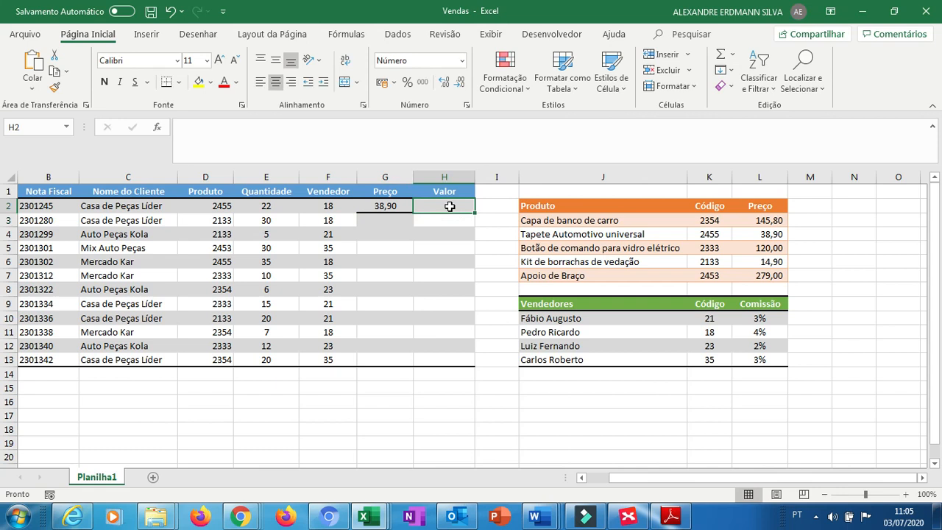
text(=)
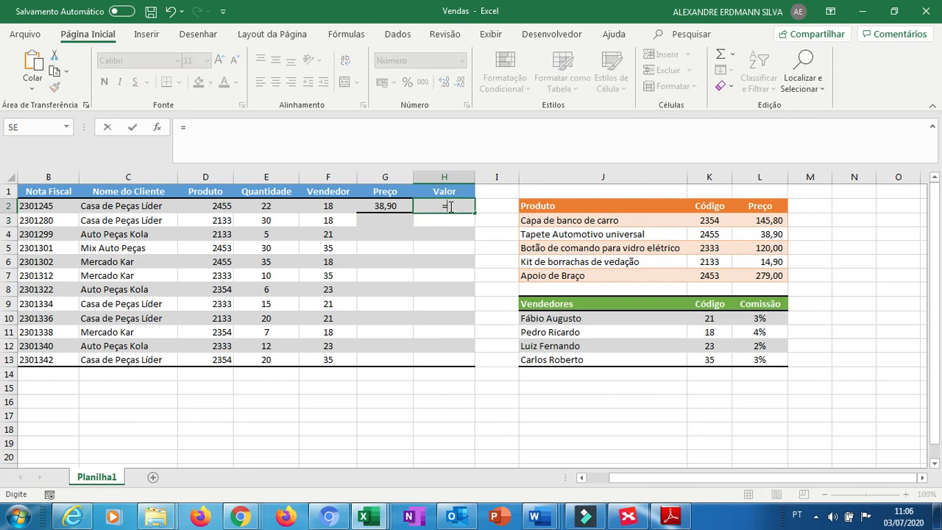
key(Left)
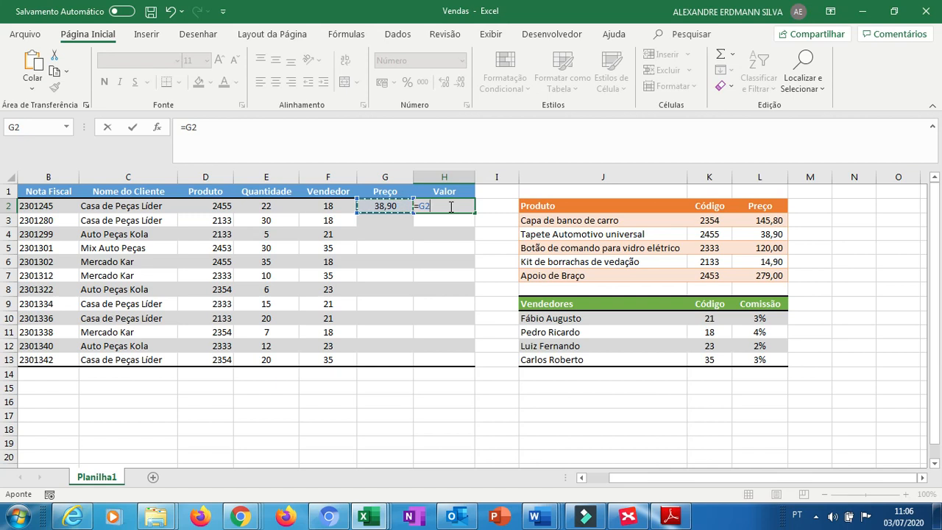
text(*)
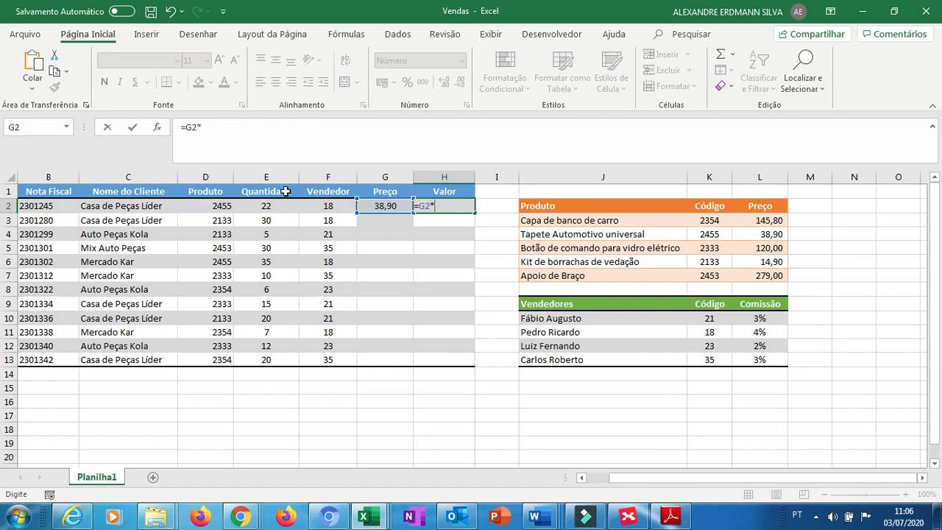
click(264, 206)
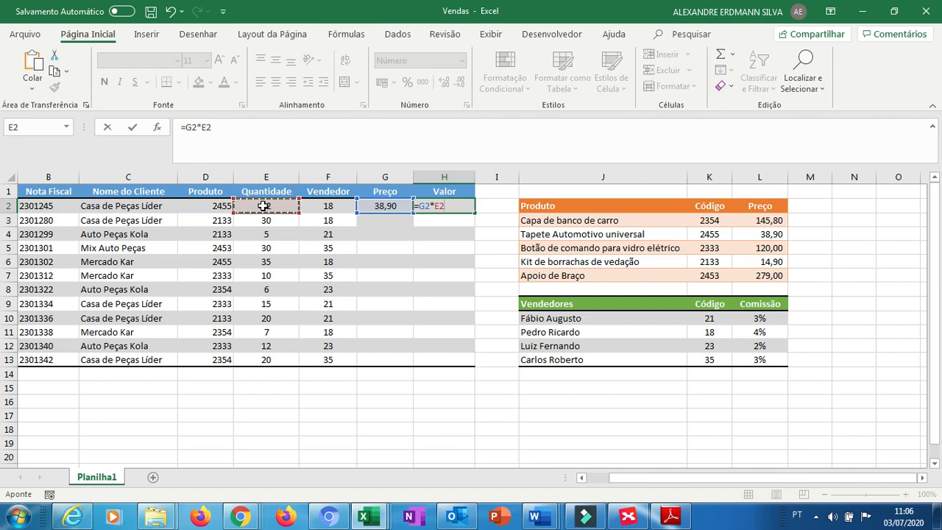
key(Return)
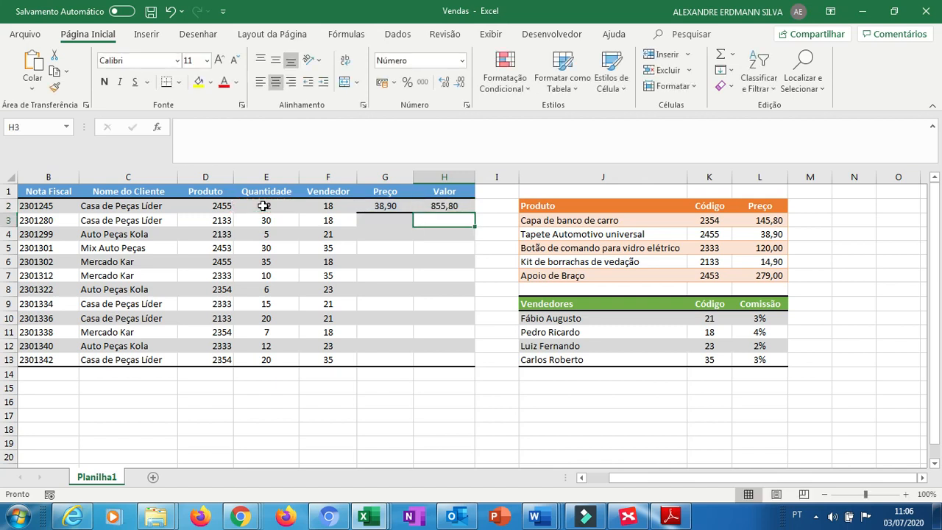
key(Up)
key(Left)
key(Right)
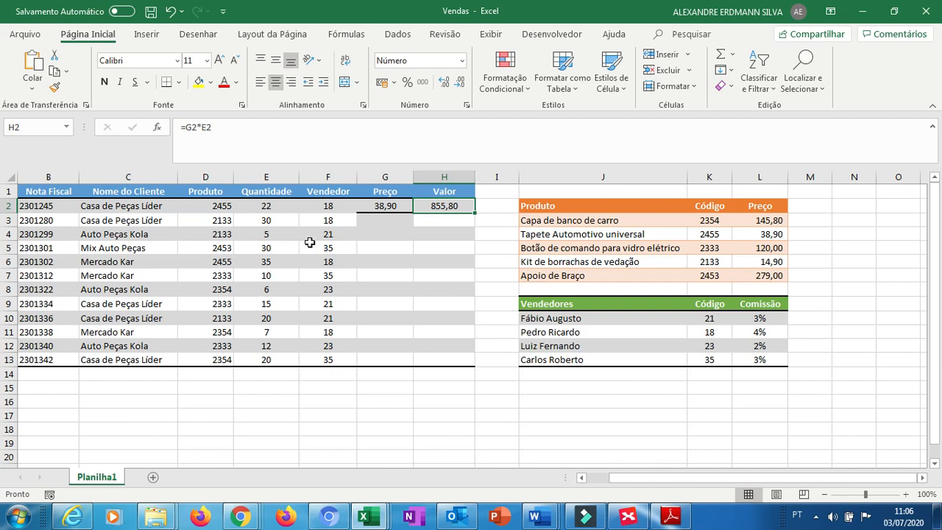
Start a PROCV formula in G3 looking up D3 in the table range K3:L7.
click(376, 219)
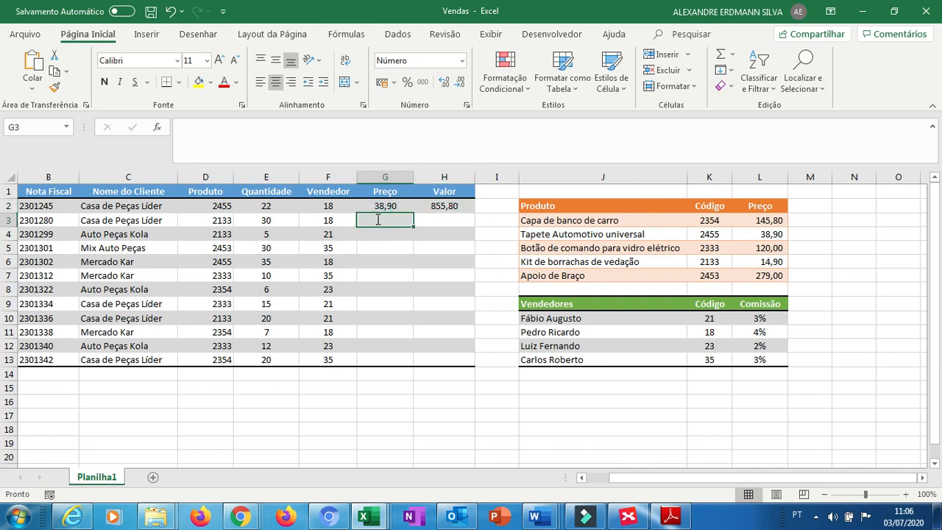
text(=PRCO)
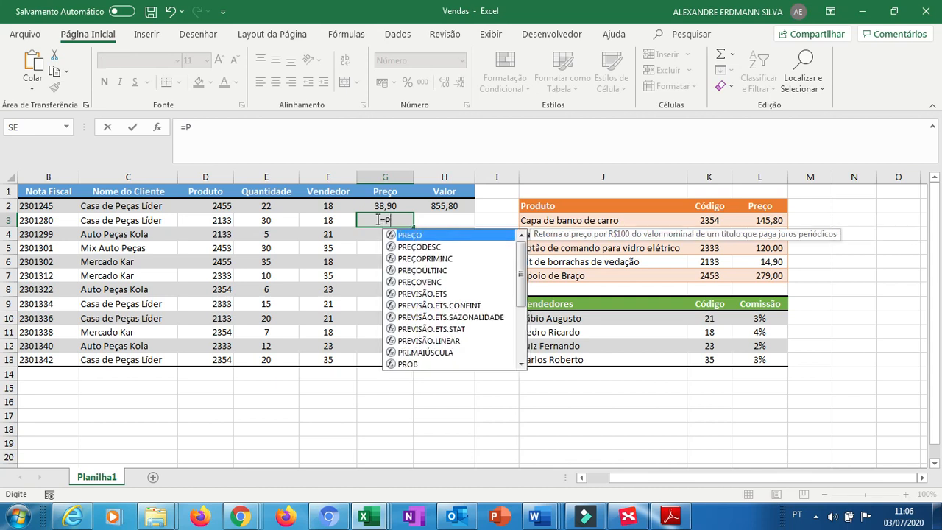
key(BackSpace)
key(BackSpace)
text(OC)
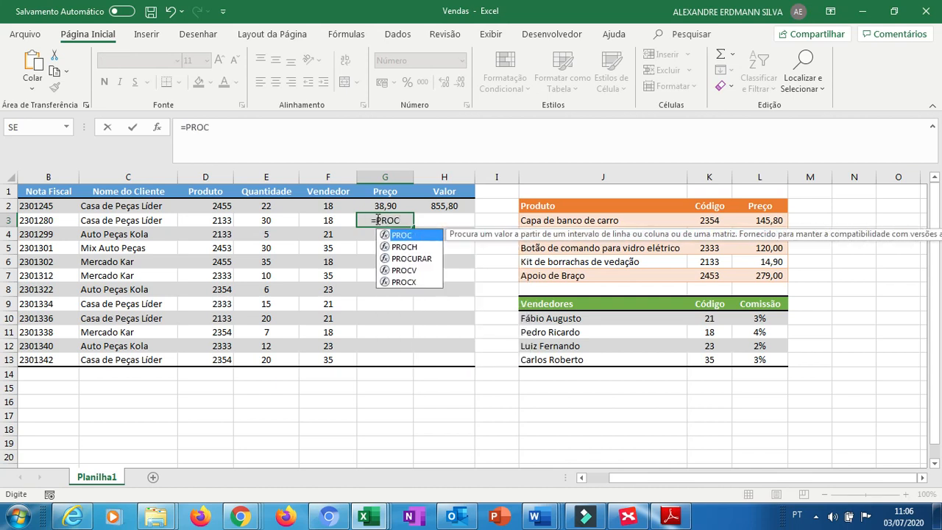
text(V)
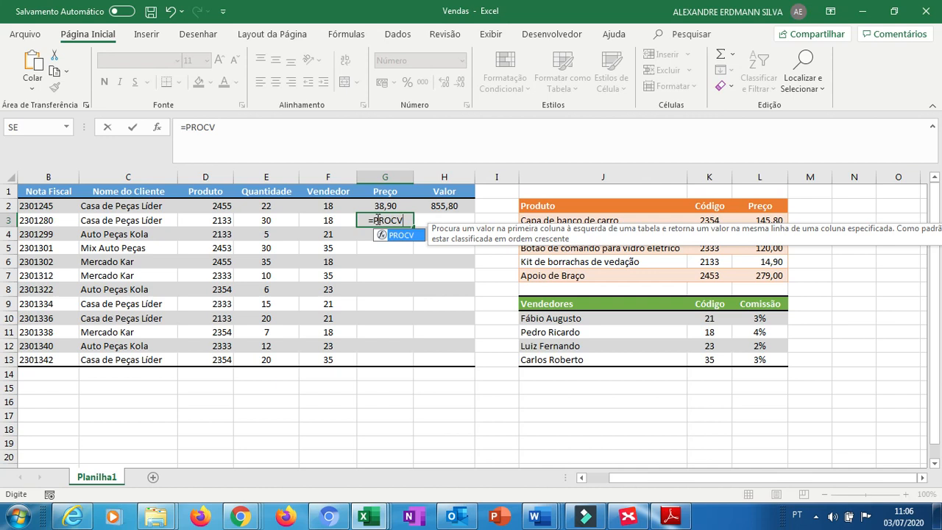
text(()
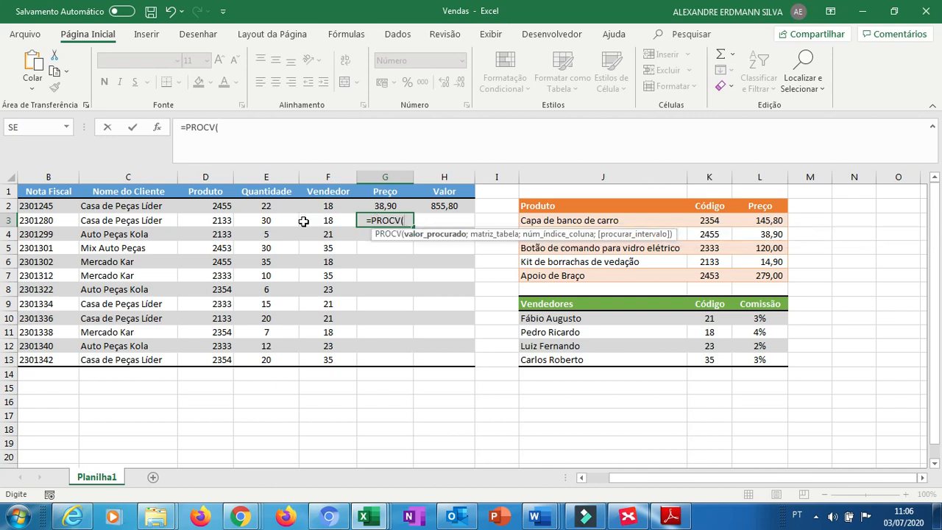
click(217, 215)
text(;)
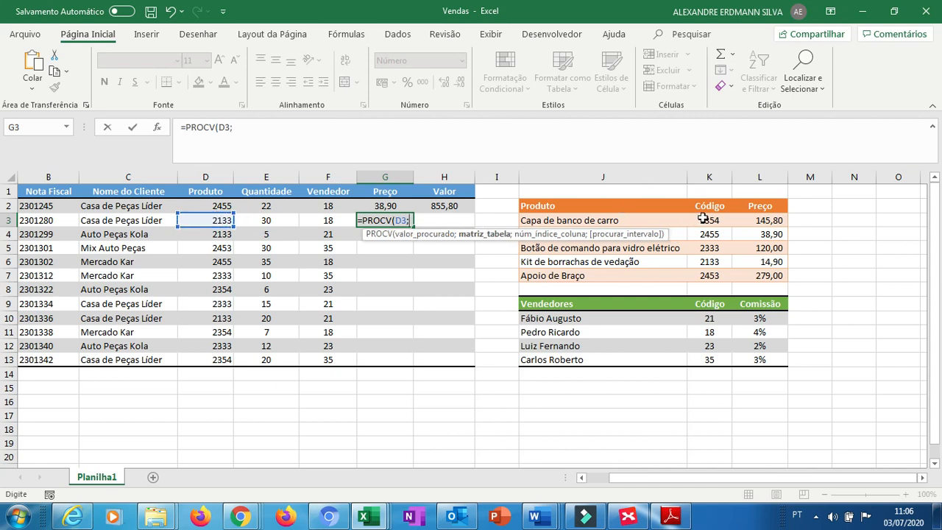
drag(705, 219, 768, 274)
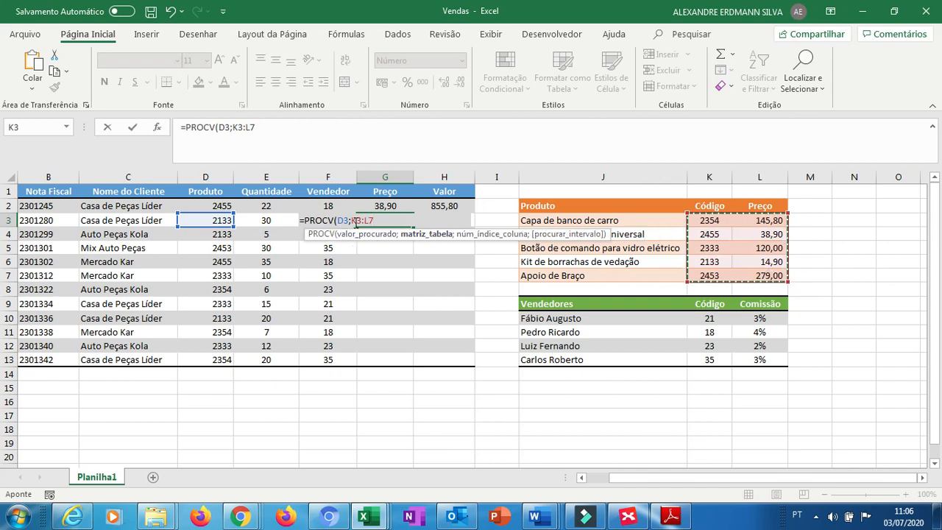
Lock the table range as $K$3:$L$7 and finish the G3 formula with column 2 and exact match 0.
click(353, 220)
text($)
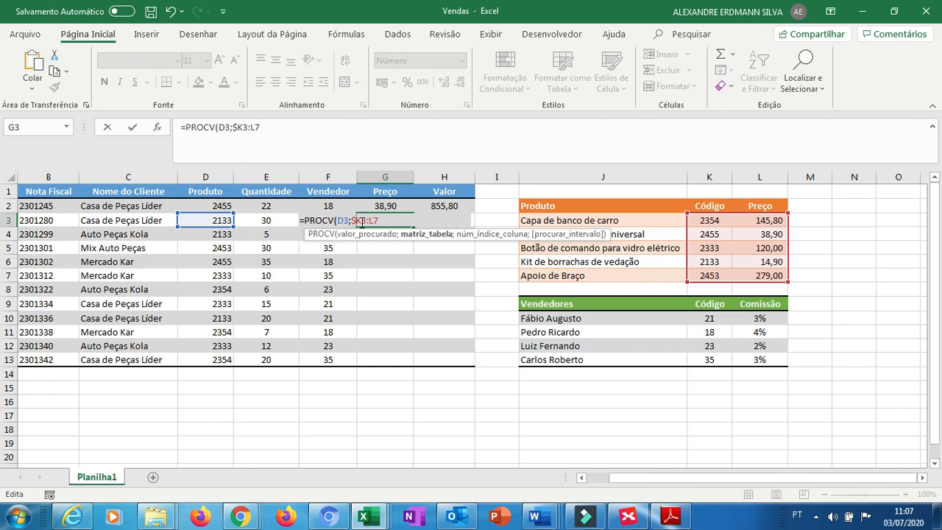
text($K$3:$L$7)
text(;)
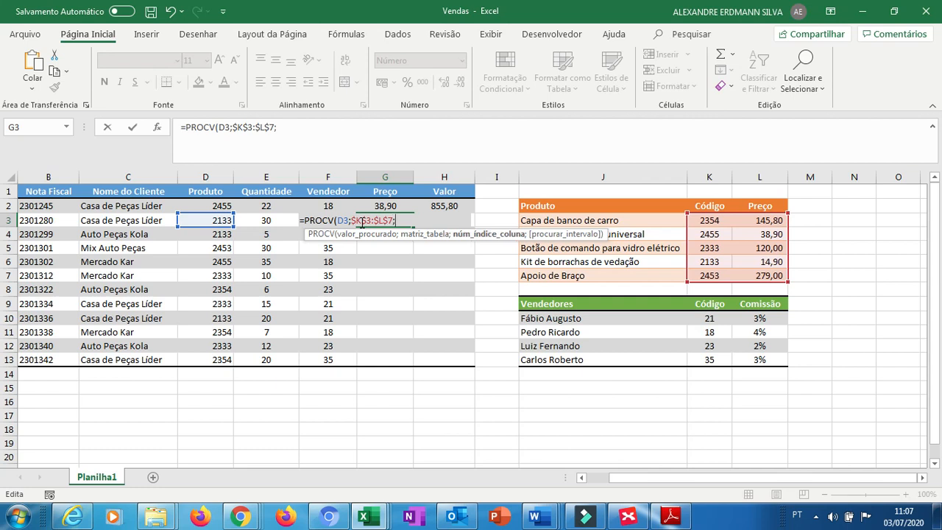
text(2;)
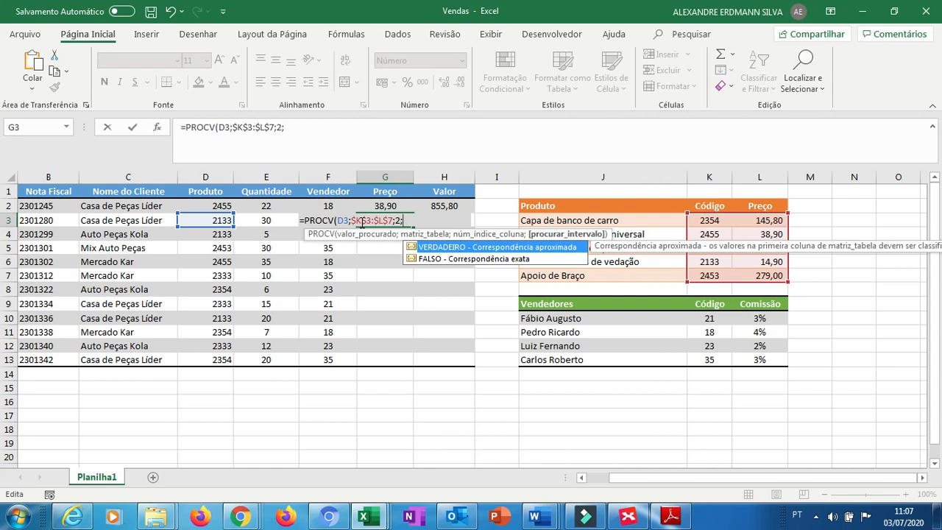
text(0))
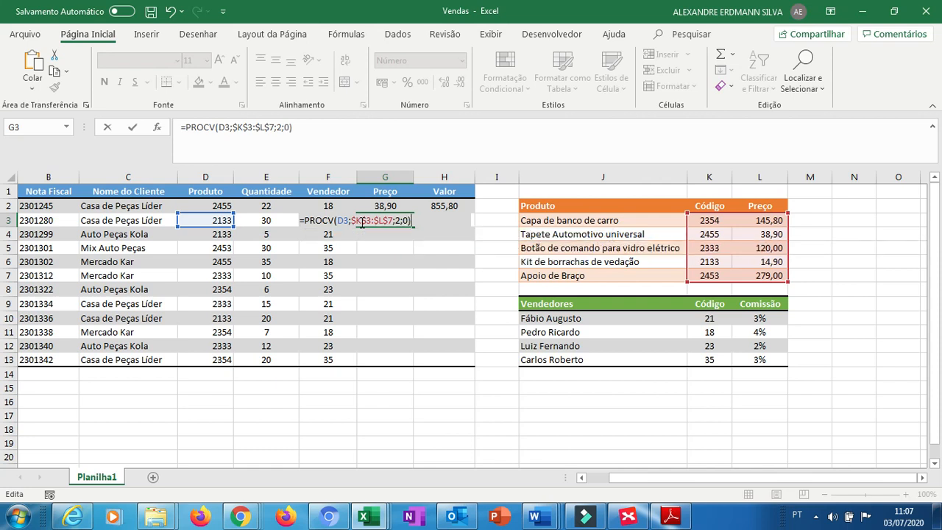
key(ctrl+Return)
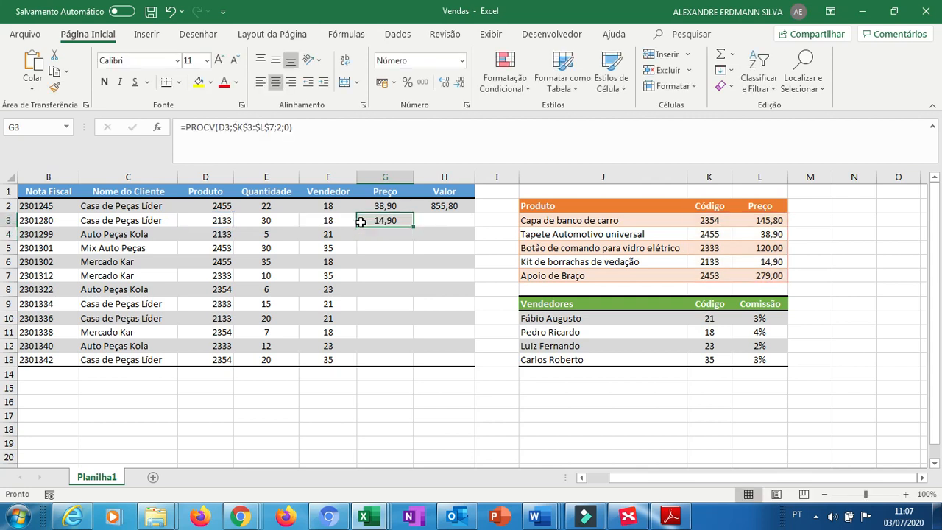
key(Down)
key(Right)
key(Left)
key(Left)
key(Up)
Fill the G3 PROCV price formula down through G13.
key(Left)
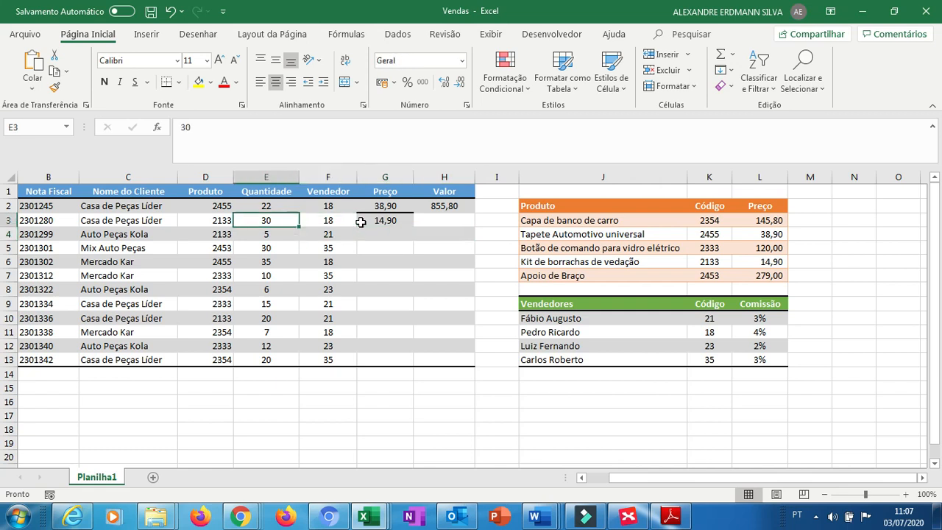
key(Left)
key(Right)
key(Right)
key(Right)
key(Right)
key(Right)
key(Right)
key(Right)
key(Right)
key(Right)
key(Right)
key(Down)
key(Left)
key(Down)
key(Down)
key(Left)
key(Left)
key(Right)
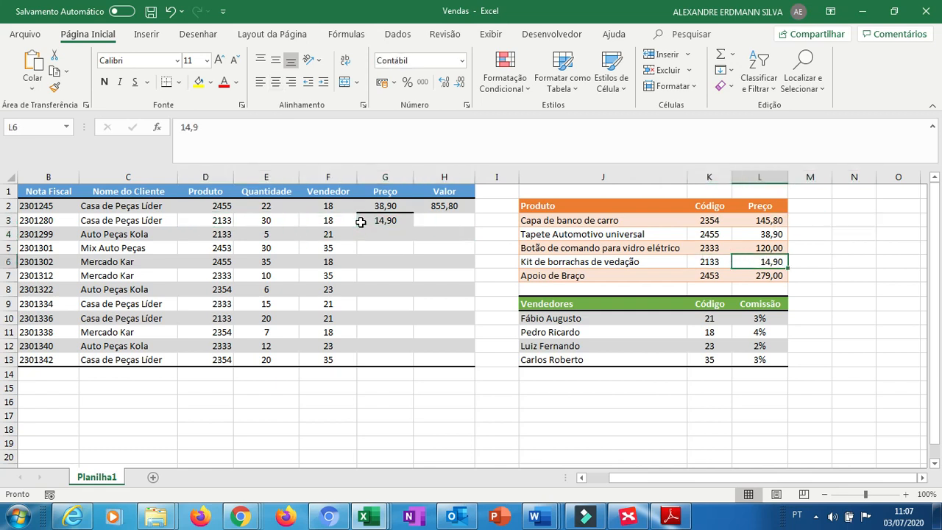
key(Left)
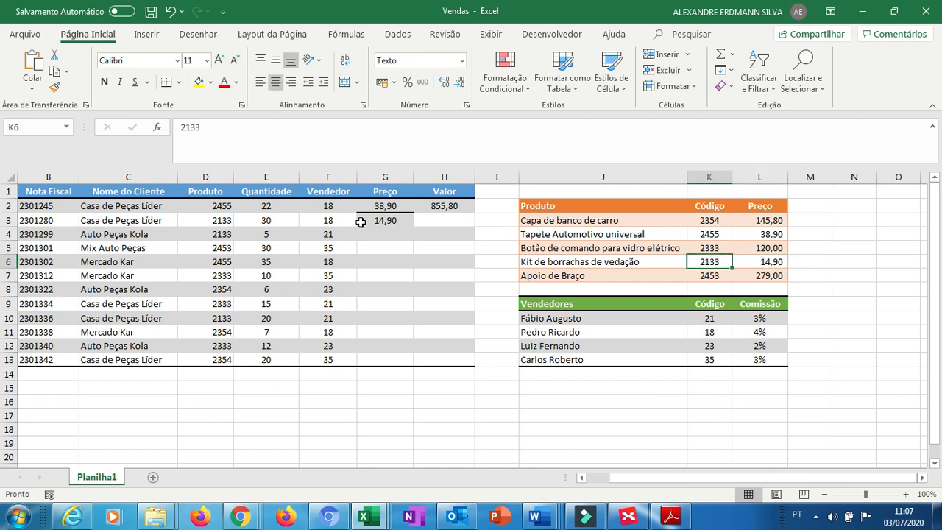
key(Left)
key(Left)
key(Left)
key(Left)
key(Left)
key(Left)
key(Left)
key(Left)
key(Left)
key(Left)
key(Right)
key(Up)
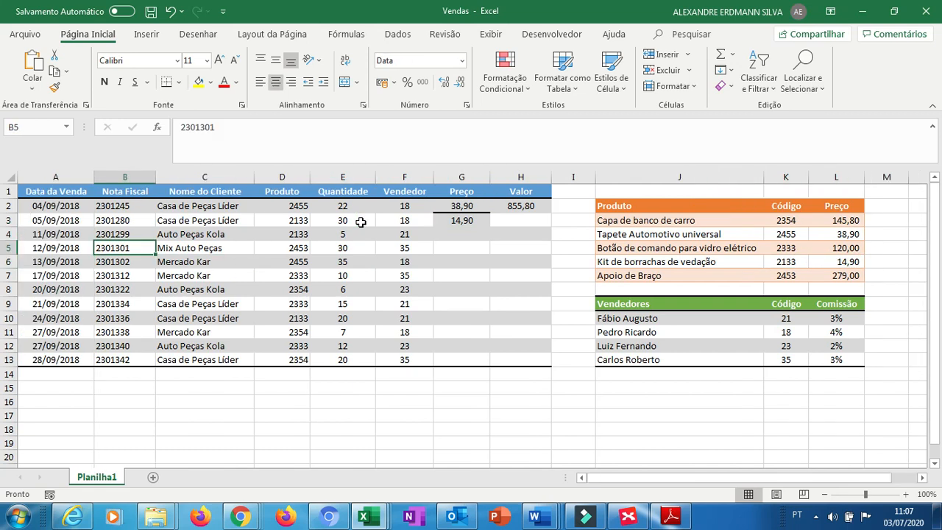
key(Up)
key(Right)
key(Right)
key(Right)
key(Right)
key(Right)
key(Up)
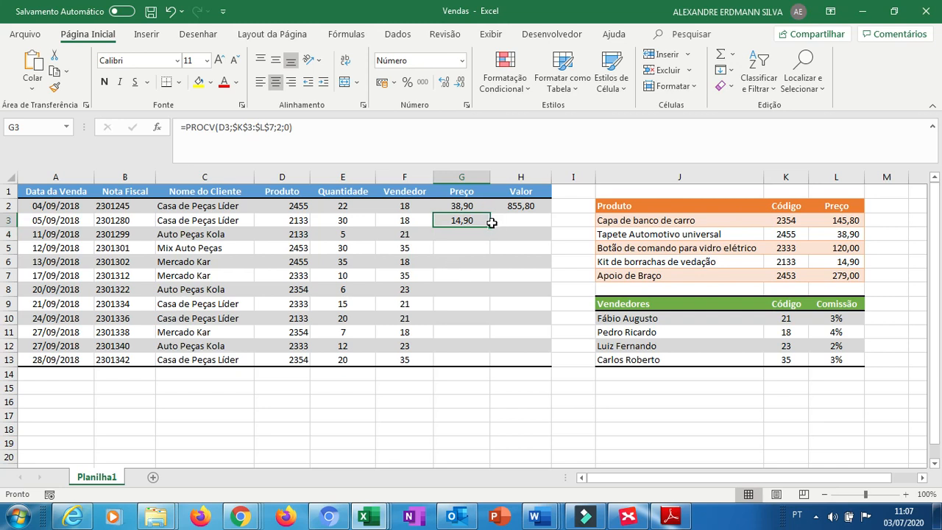
drag(490, 227, 490, 368)
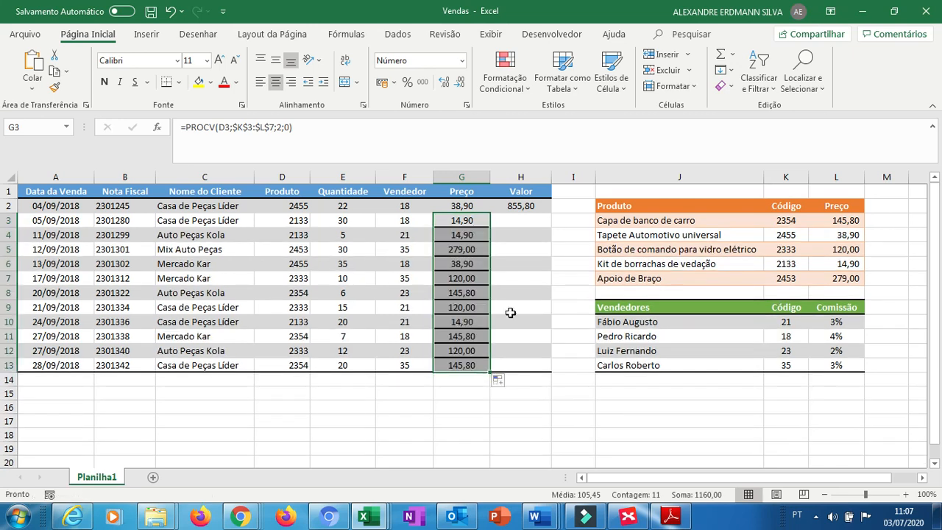
Copy the formatting of the Vendedor cells F2:F3 onto the price cells G2:G13 with Format Painter.
click(524, 301)
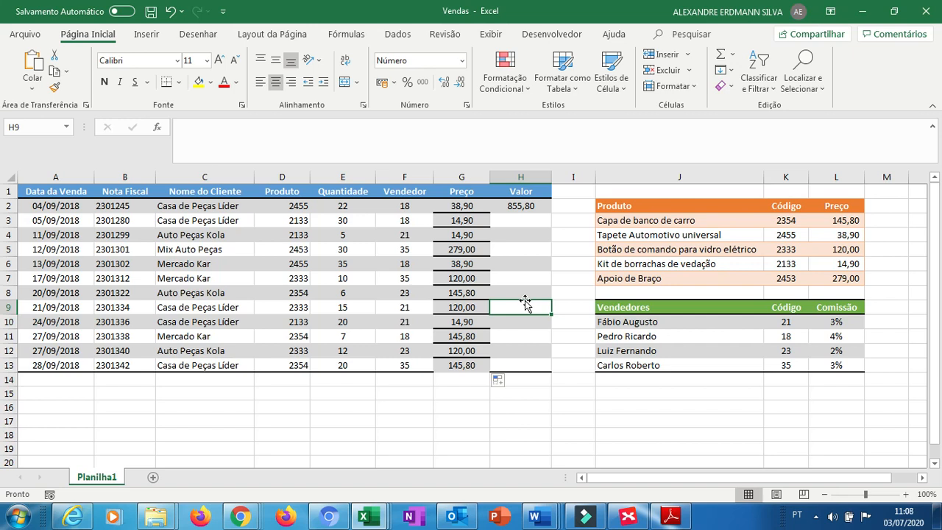
key(Left)
key(Up)
key(Up)
key(Up)
key(Up)
key(Left)
key(Up)
key(Up)
key(Up)
key(shift+Down)
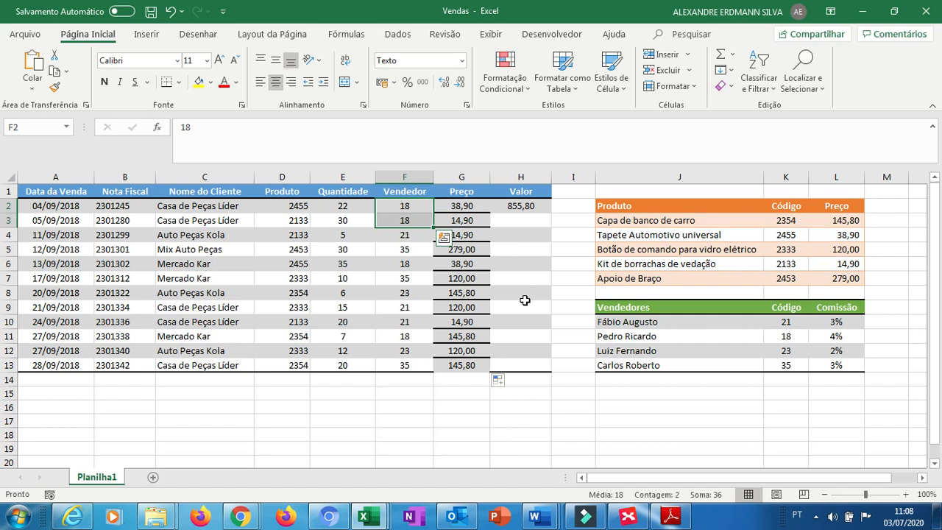
click(55, 90)
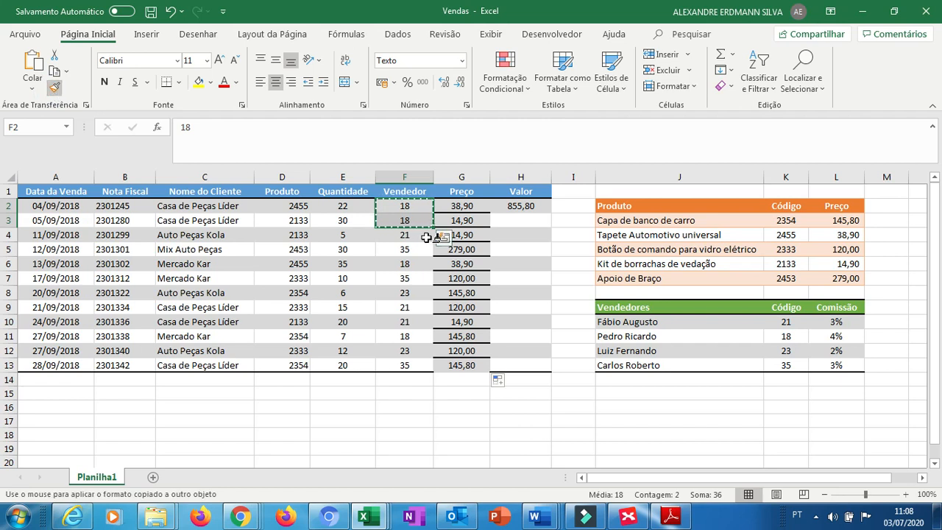
drag(464, 206, 465, 370)
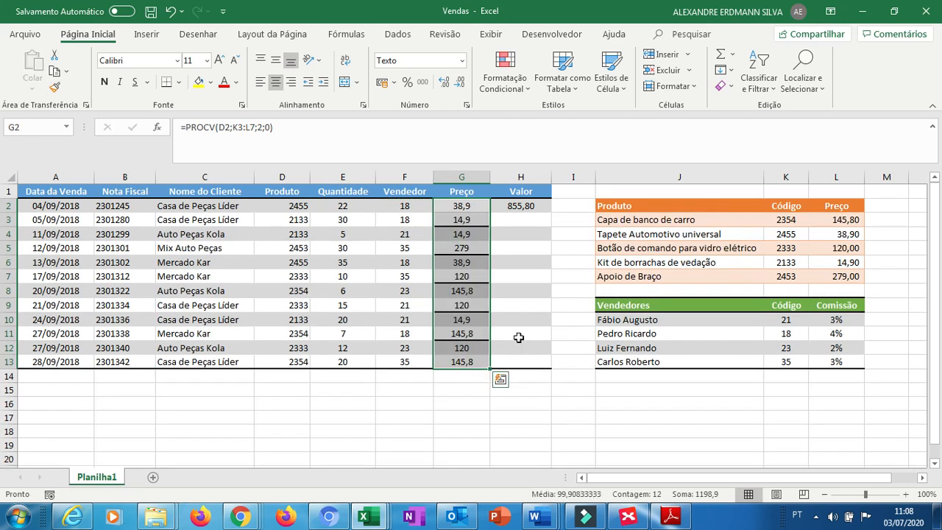
Copy the formatting of F3:F4 onto the price cells G3:G13 with Format Painter.
click(519, 338)
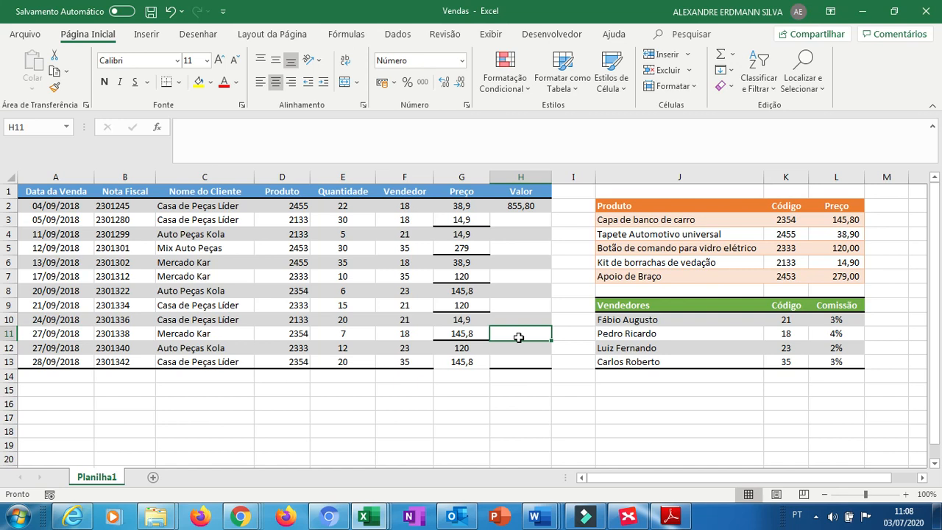
click(403, 232)
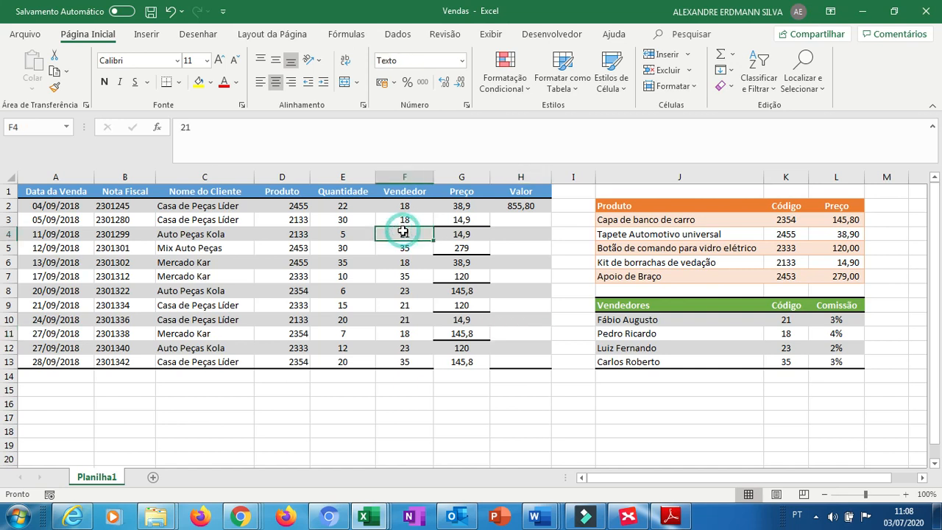
drag(404, 219, 404, 233)
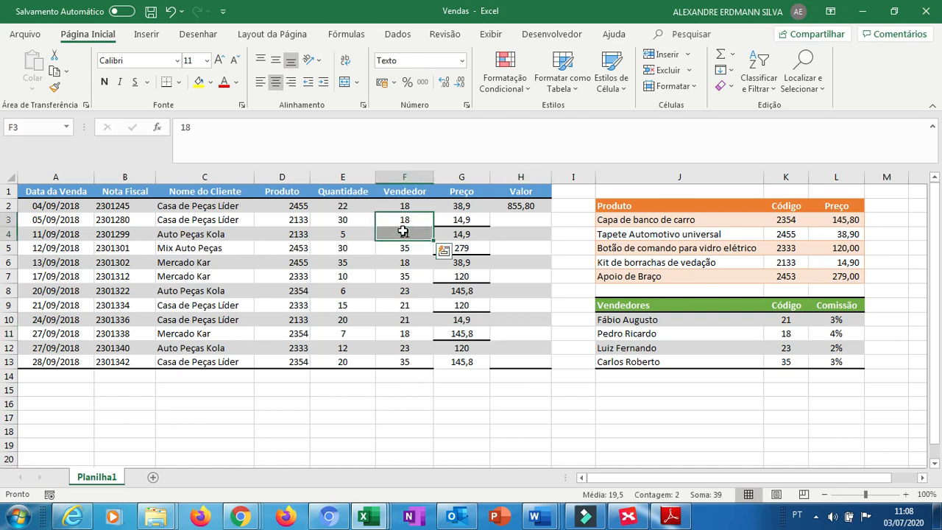
click(55, 88)
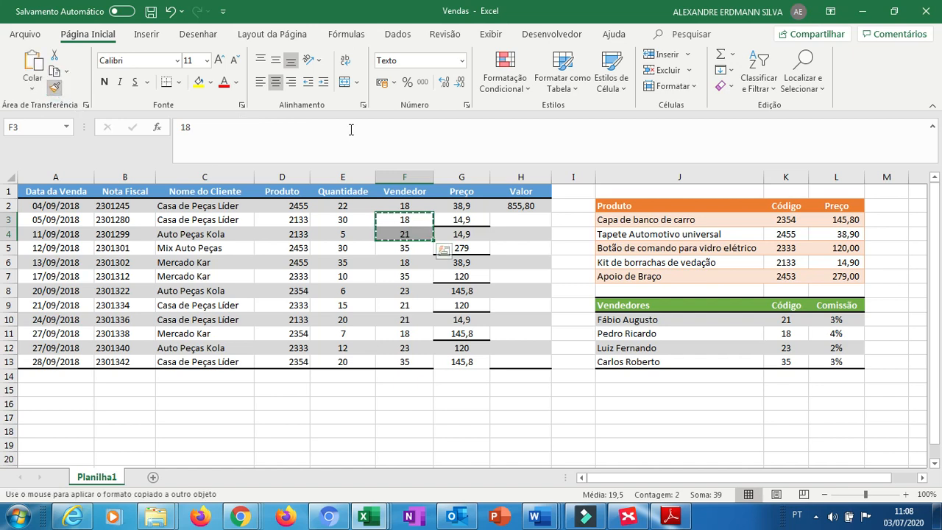
drag(458, 220, 461, 369)
Copy the formatting of F13 onto the last price cell G13 with Format Painter.
key(Left)
key(Down)
key(Down)
key(Down)
key(Down)
key(Down)
key(Down)
key(Down)
key(Down)
key(Down)
key(Down)
key(Down)
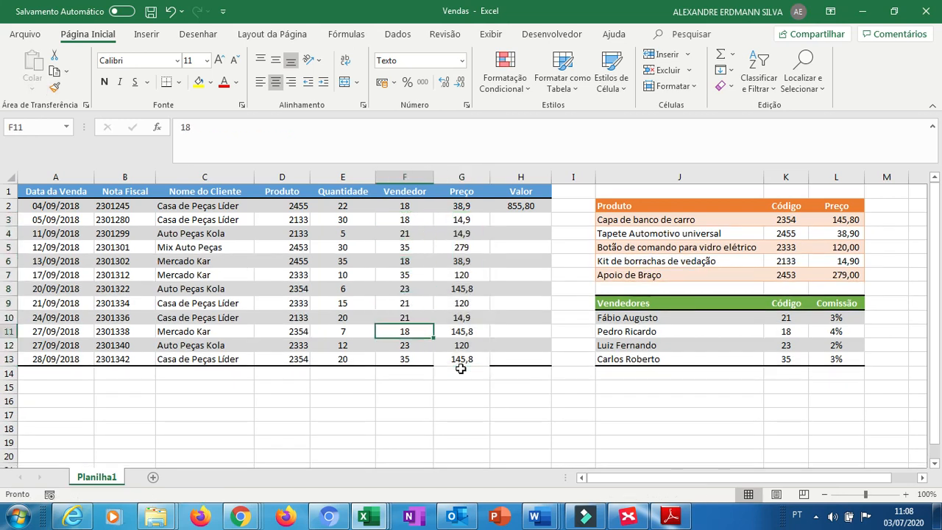
key(Up)
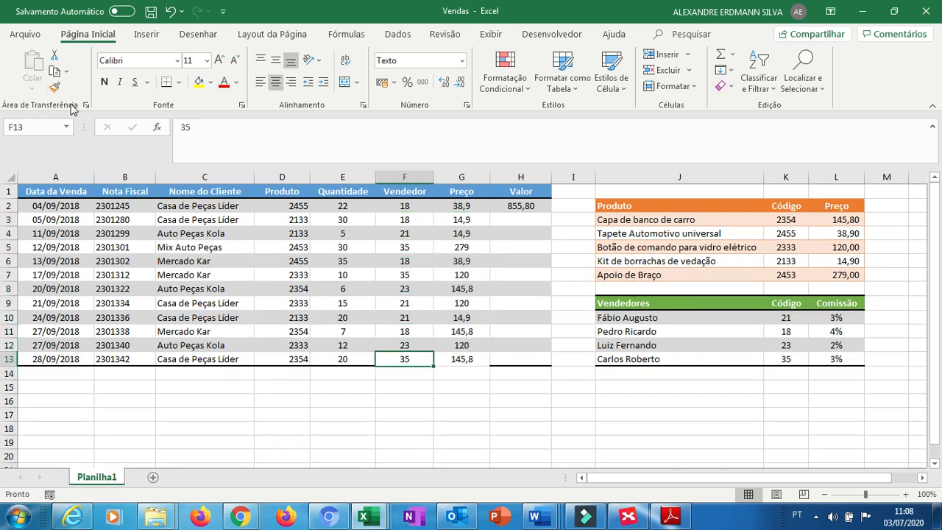
click(55, 87)
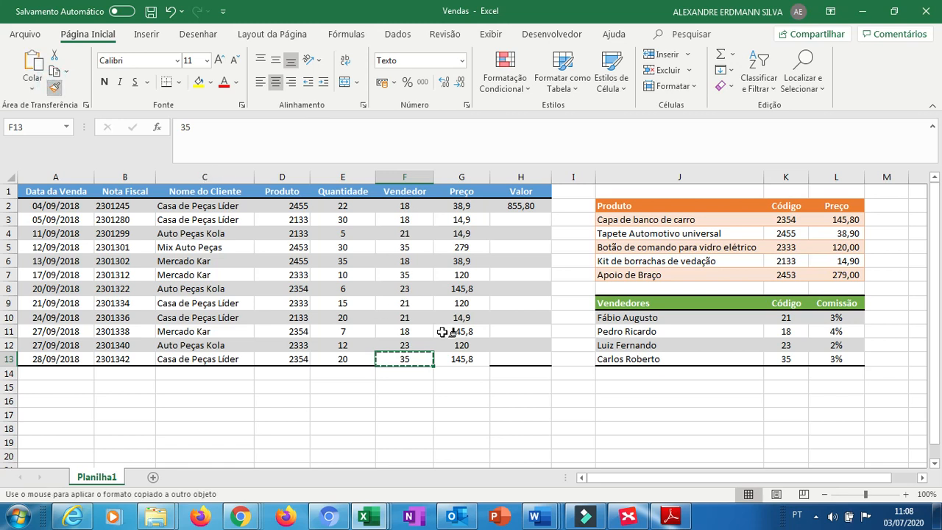
click(441, 362)
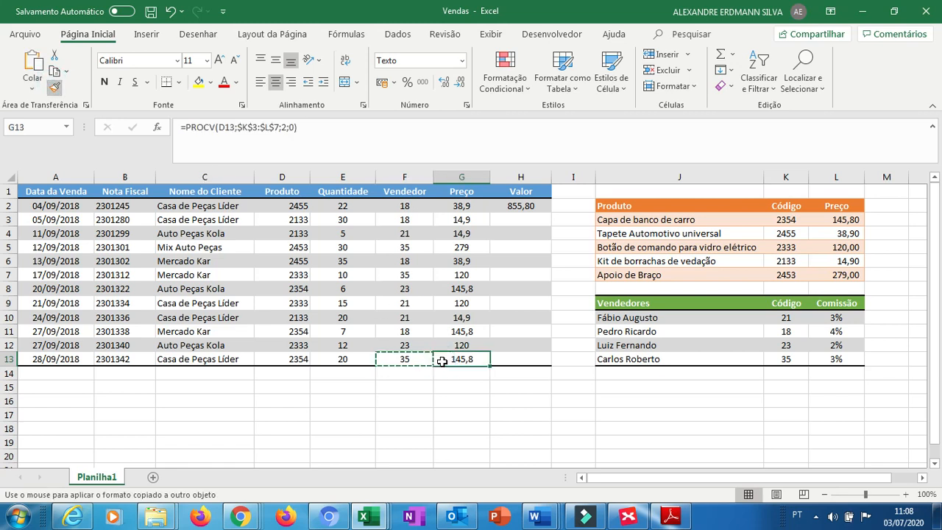
Fill the H2 Valor formula down through H13.
click(523, 324)
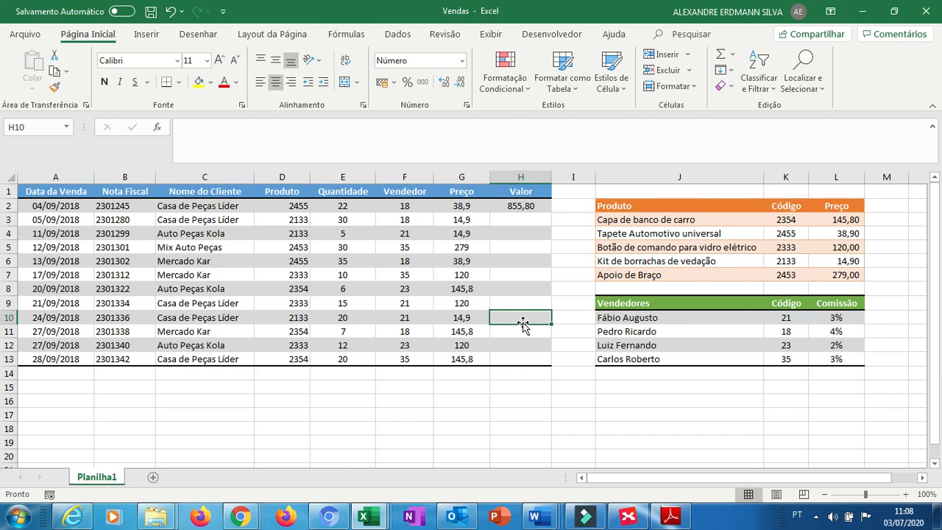
click(523, 207)
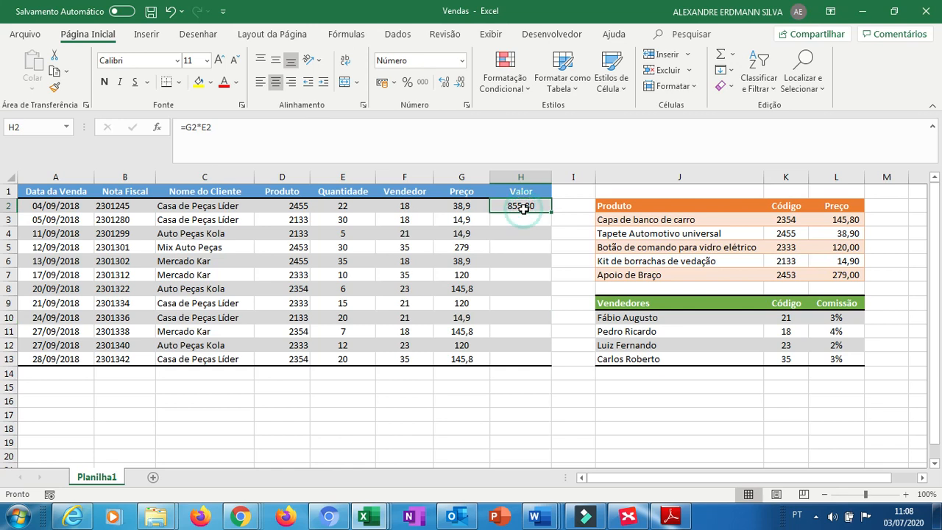
drag(551, 212, 540, 361)
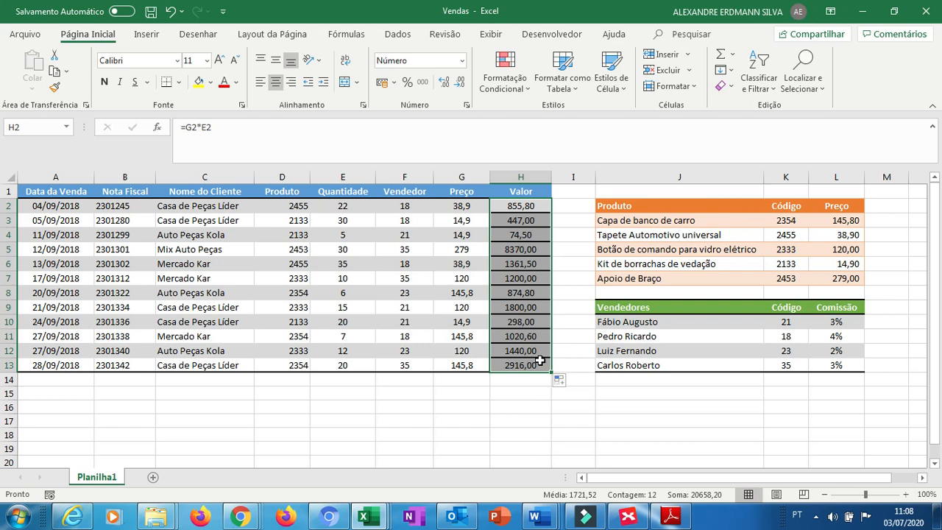
Copy the formatting of the price cells G3:G4 onto the Valor cells H3:H13 with Format Painter.
key(Left)
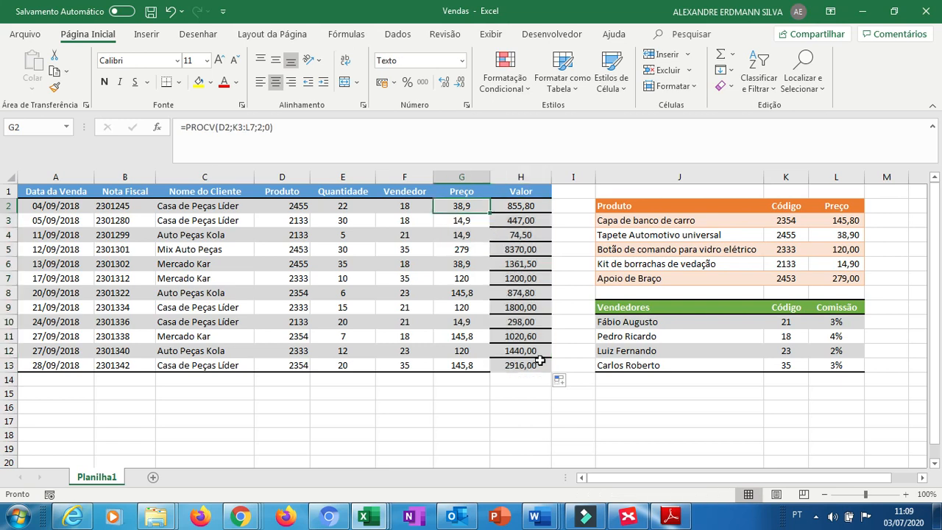
key(shift+Down)
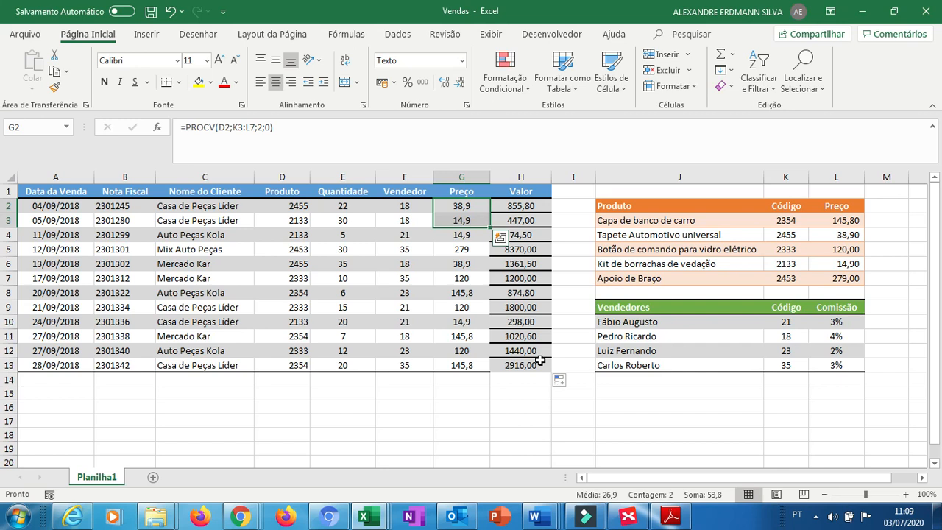
key(Down)
key(shift+Down)
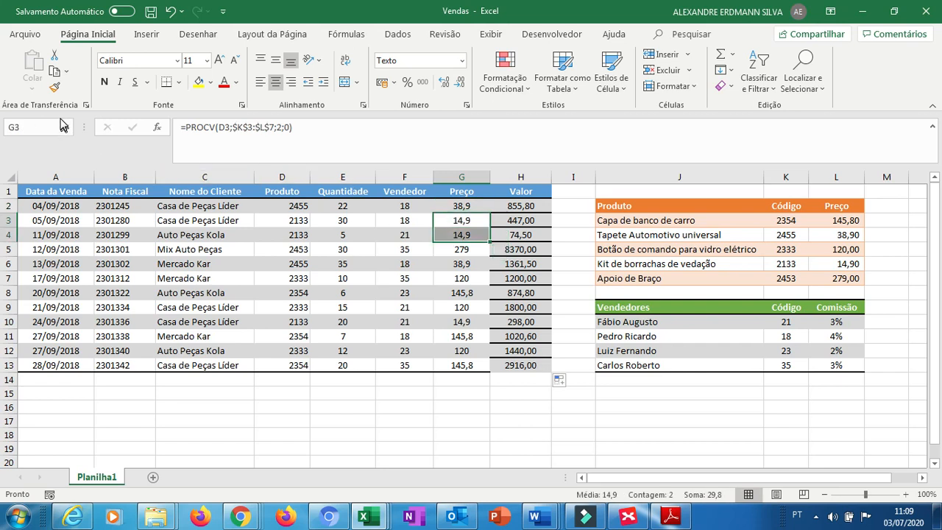
click(55, 87)
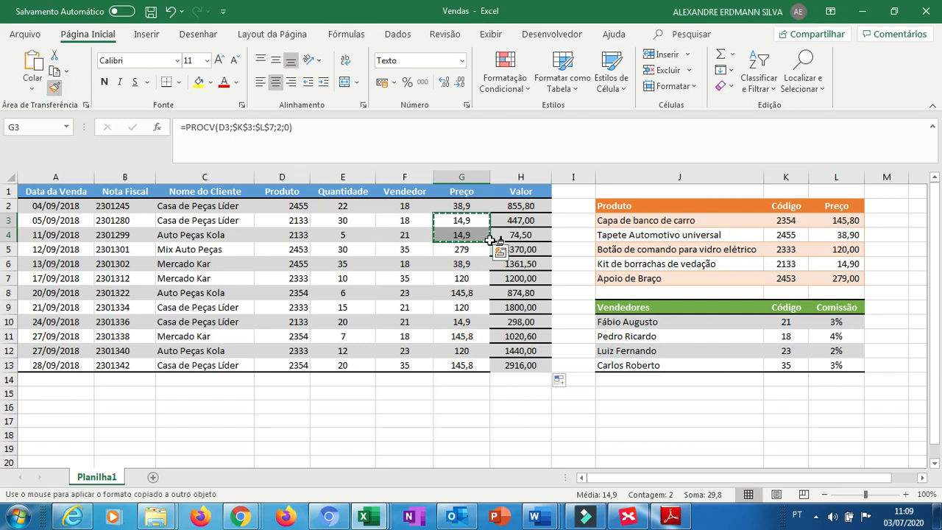
click(523, 220)
drag(521, 280, 516, 361)
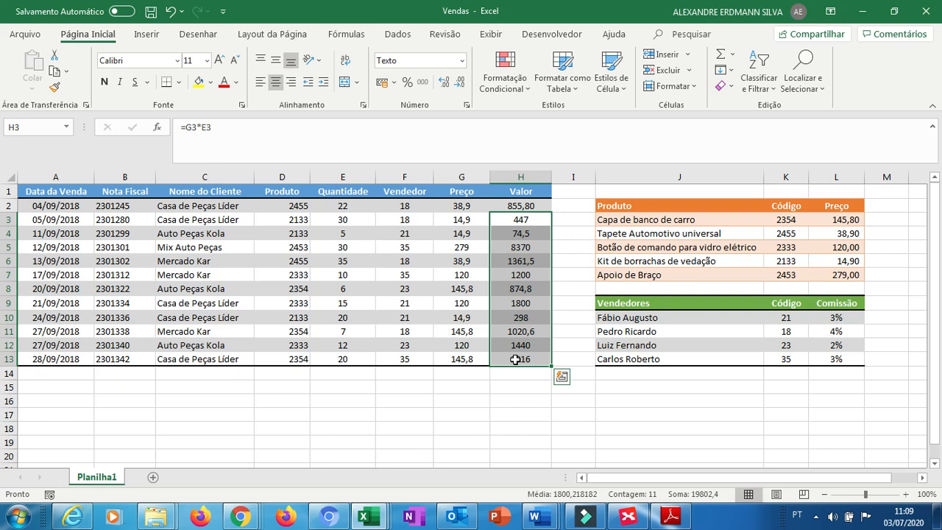
Add the column header Comissão in I1.
key(Left)
key(Up)
key(Left)
key(Left)
key(Right)
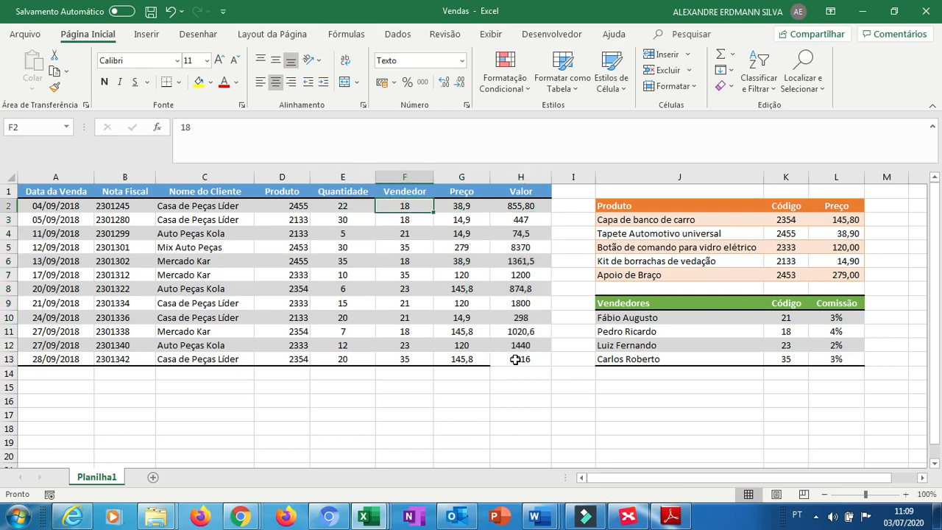
key(Right)
key(Right)
key(Right)
key(Up)
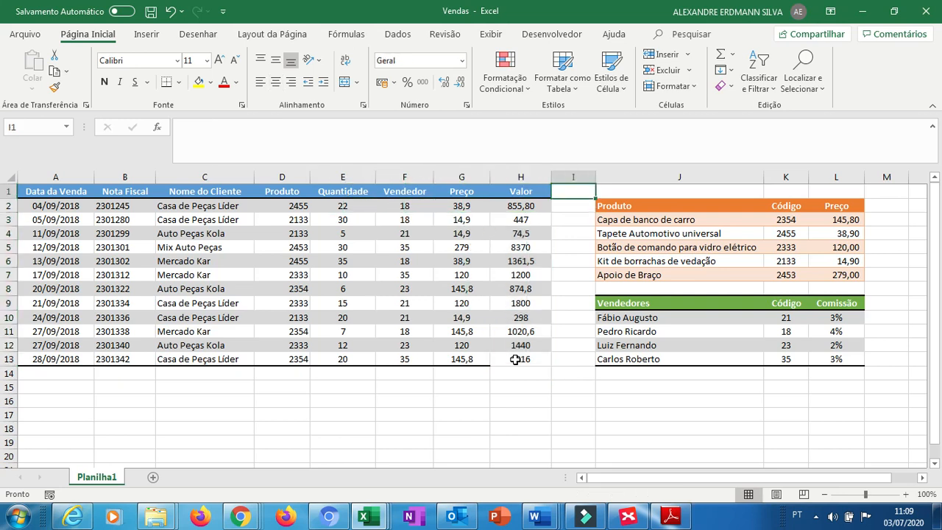
text(c)
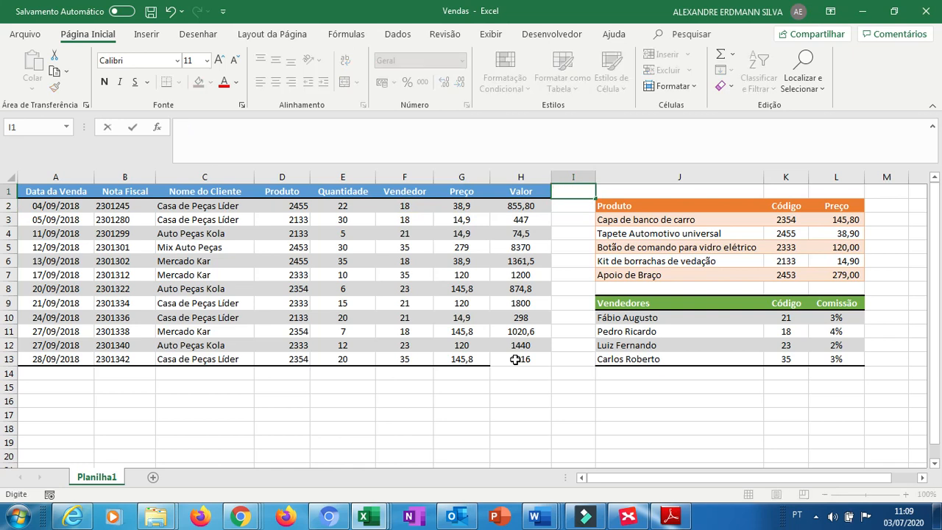
key(BackSpace)
text(Comissão)
key(Return)
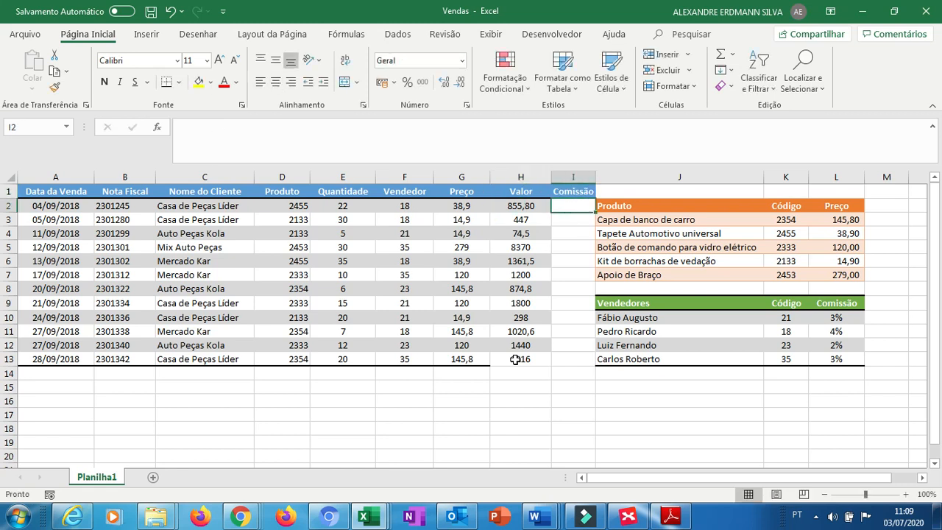
Begin a PROCV formula in I2 that looks up the seller code in F2.
text(=)
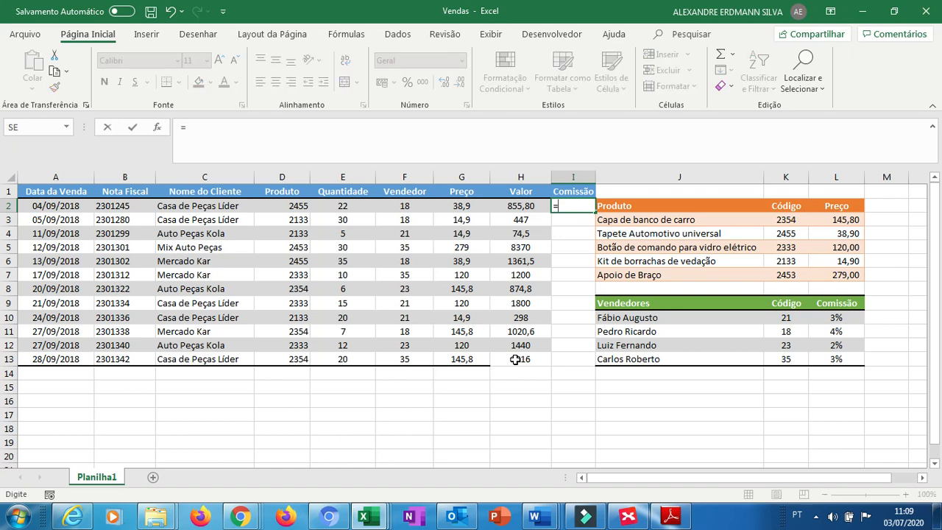
text(proc)
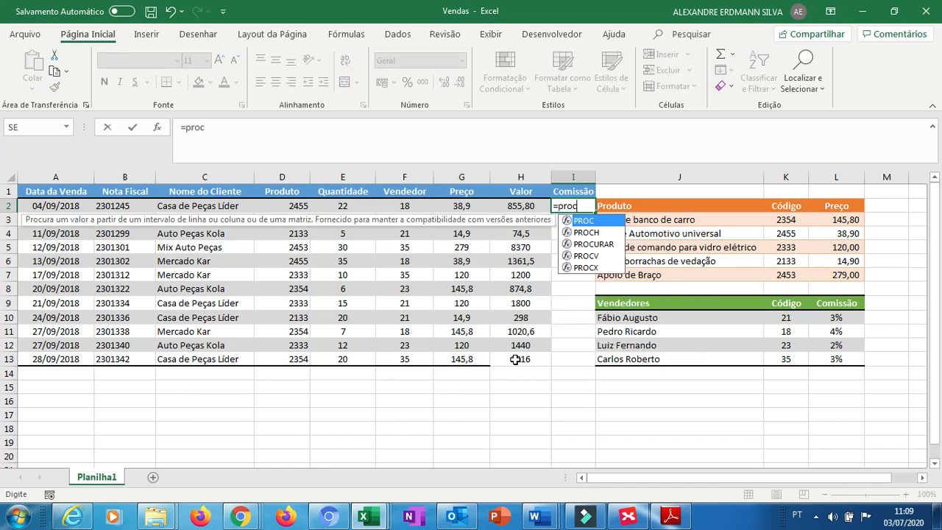
text(V)
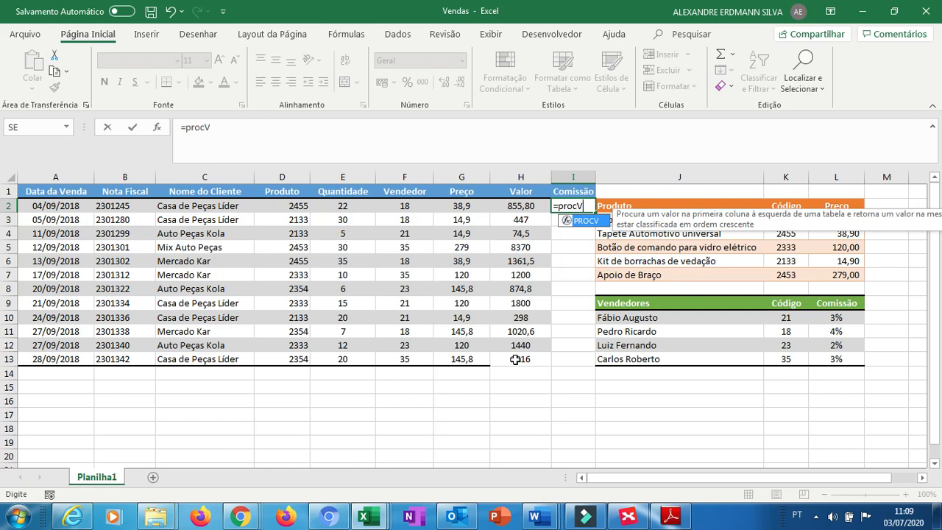
text(()
key(Left)
key(Left)
key(Left)
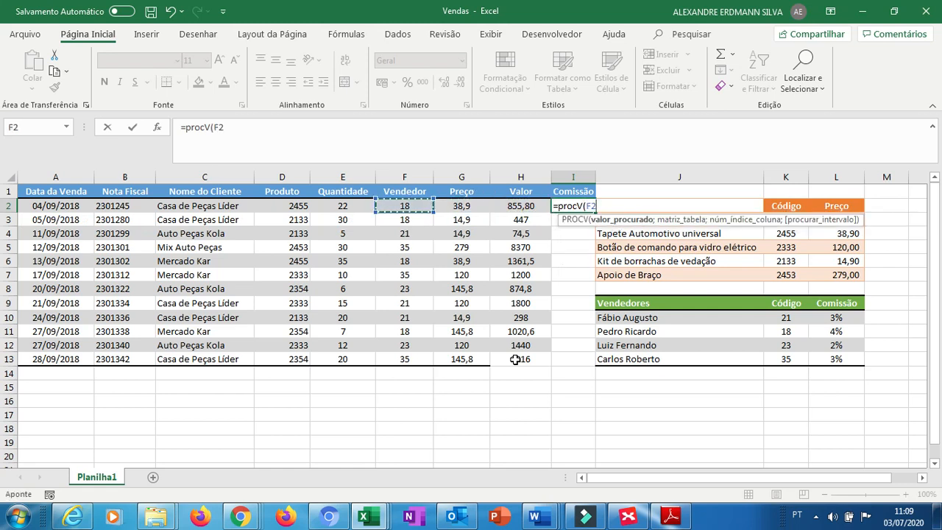
text(;)
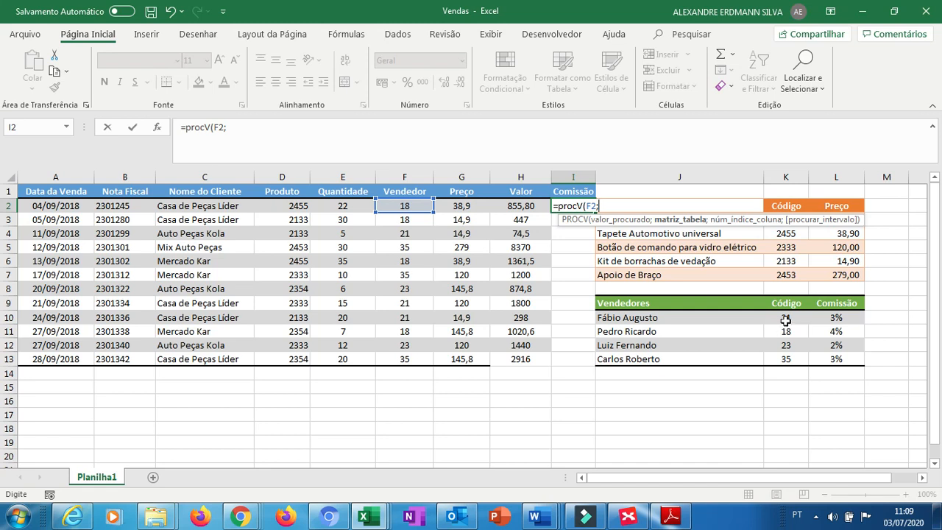
Add the seller table $K$10:$L$13 and 0 as arguments, multiply the result by the Valor in H2, and enter it.
text($K$)
text(10:)
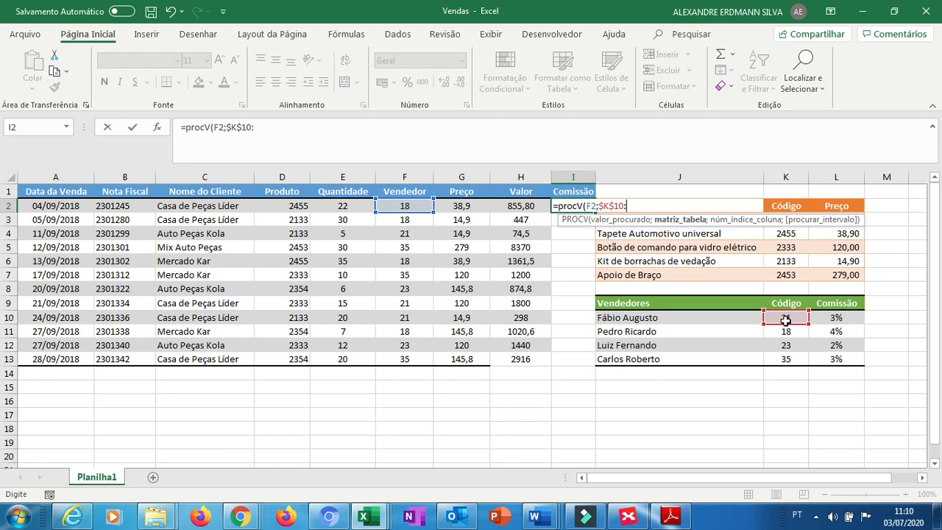
text($L$13)
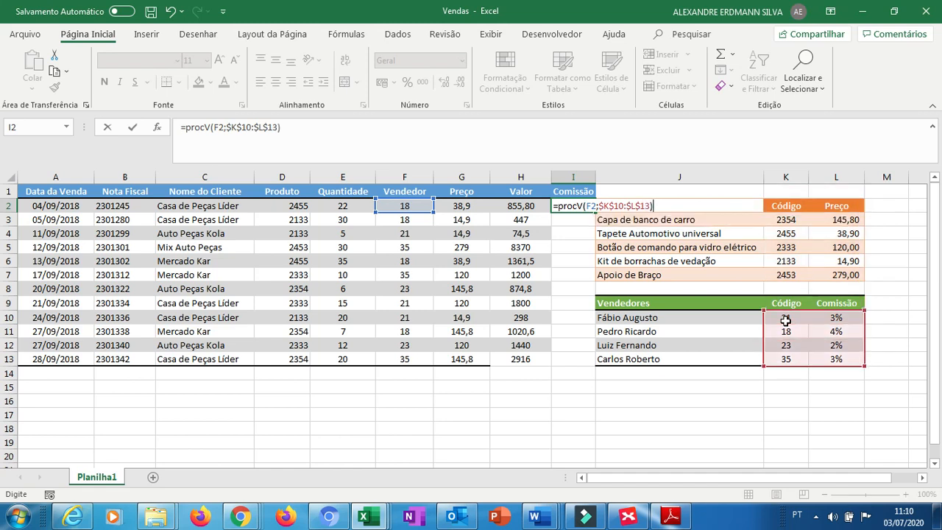
text(;)
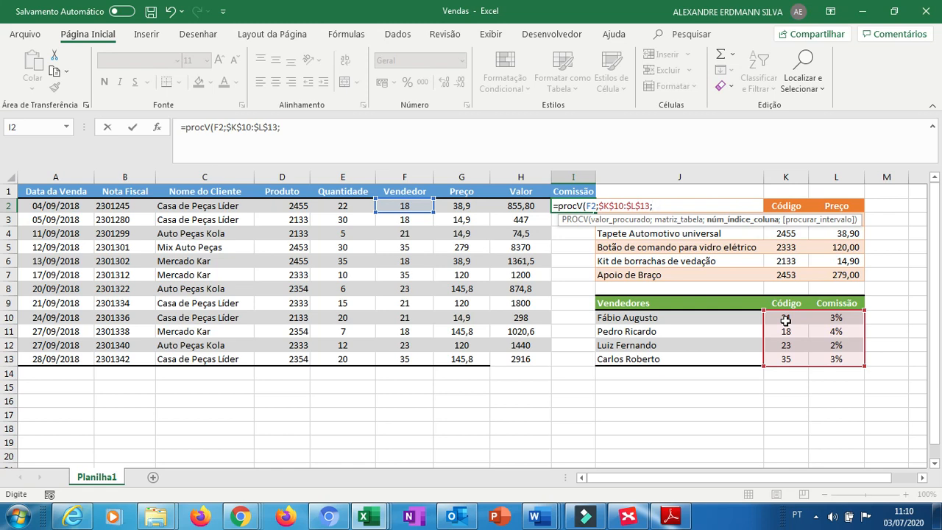
text(0))
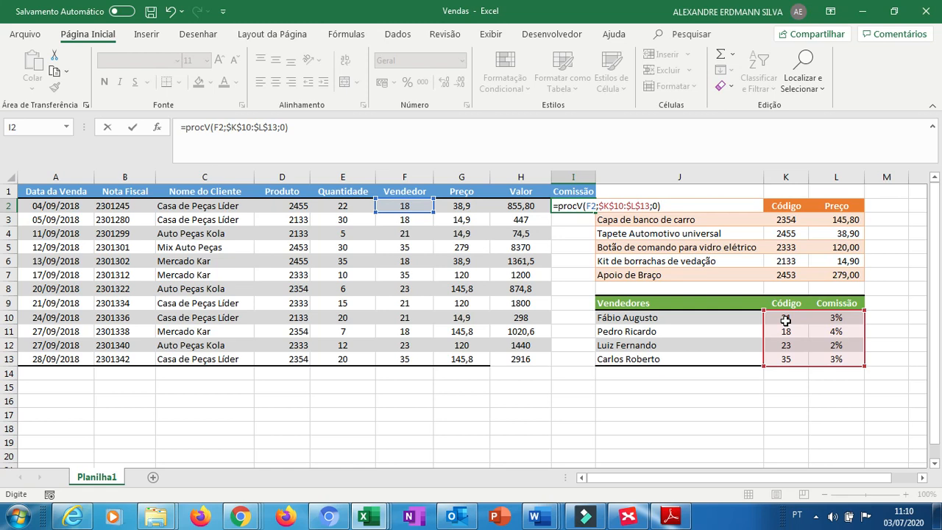
text(*)
click(514, 206)
key(Return)
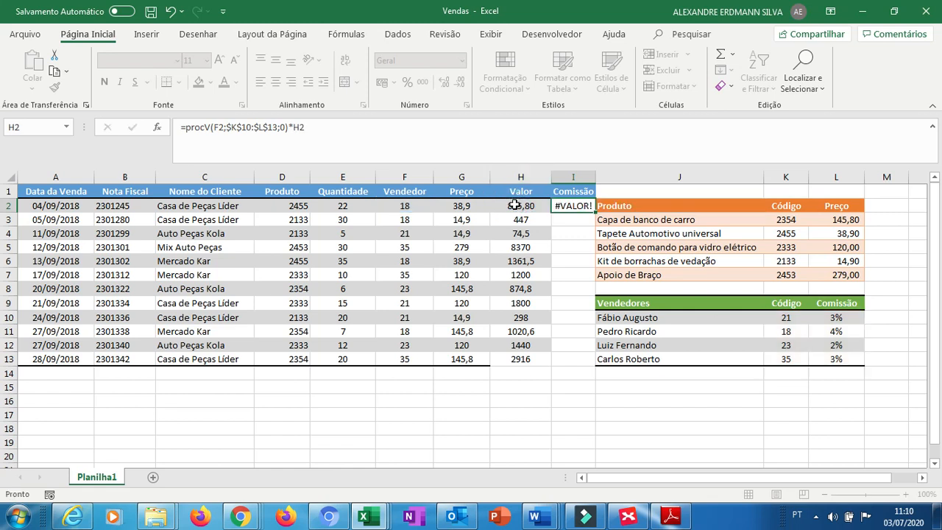
Autofit the width of column I and compare the formulas in I2 and H2.
double_click(597, 173)
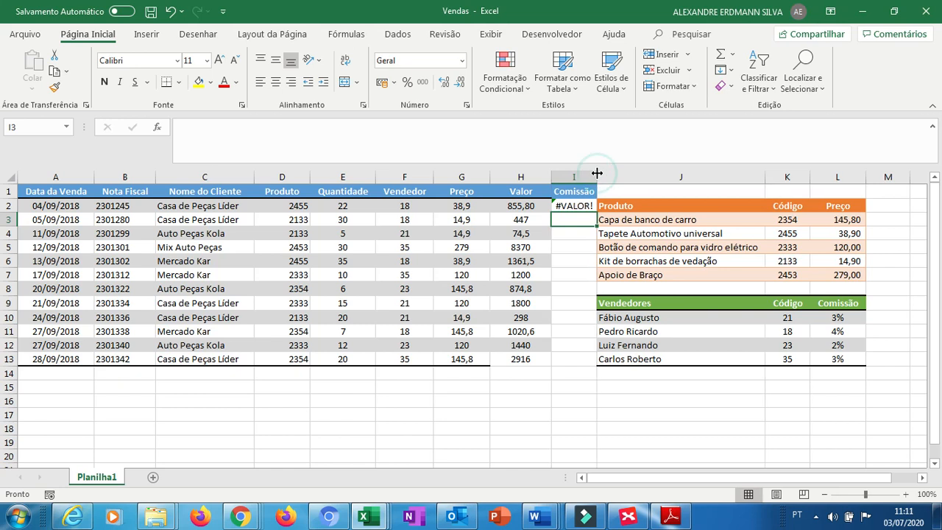
click(577, 206)
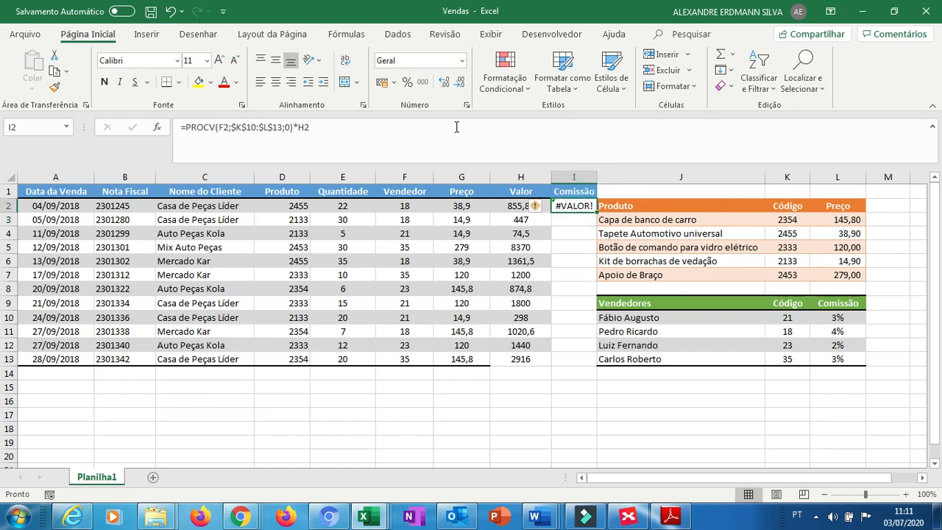
click(521, 207)
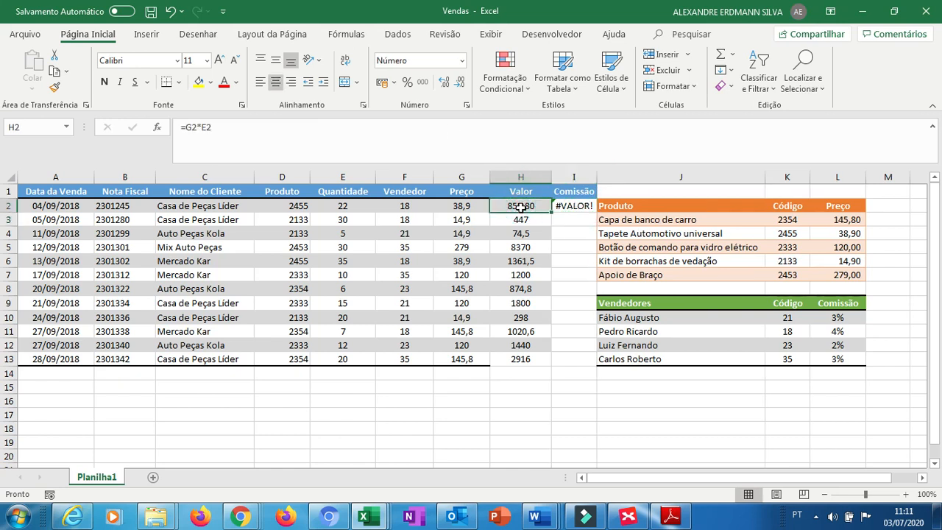
click(565, 206)
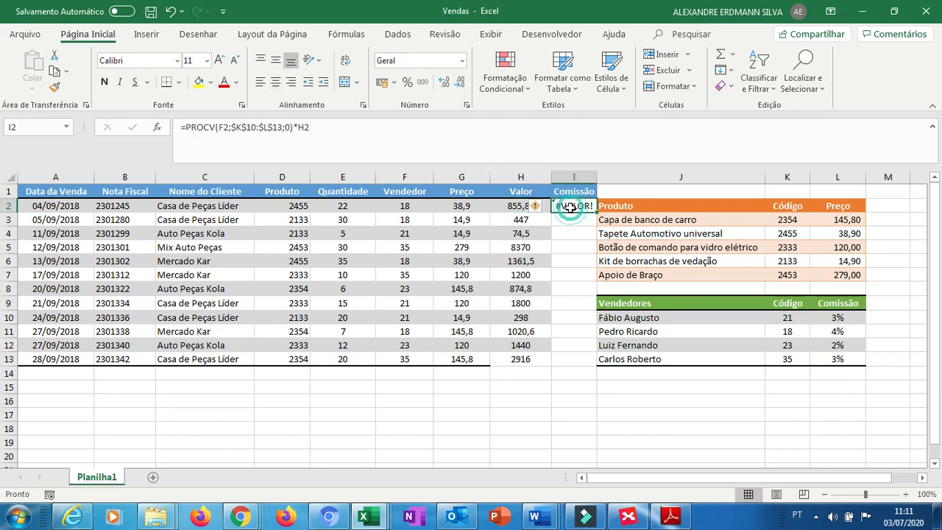
Remove the *H2 multiplication from the I2 formula and enter it.
click(379, 125)
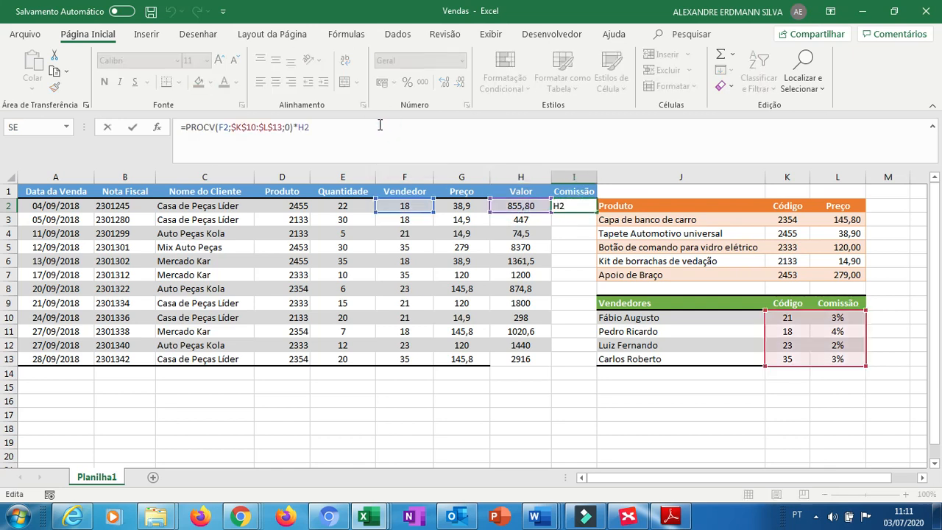
key(BackSpace)
key(BackSpace)
key(BackSpace)
key(BackSpace)
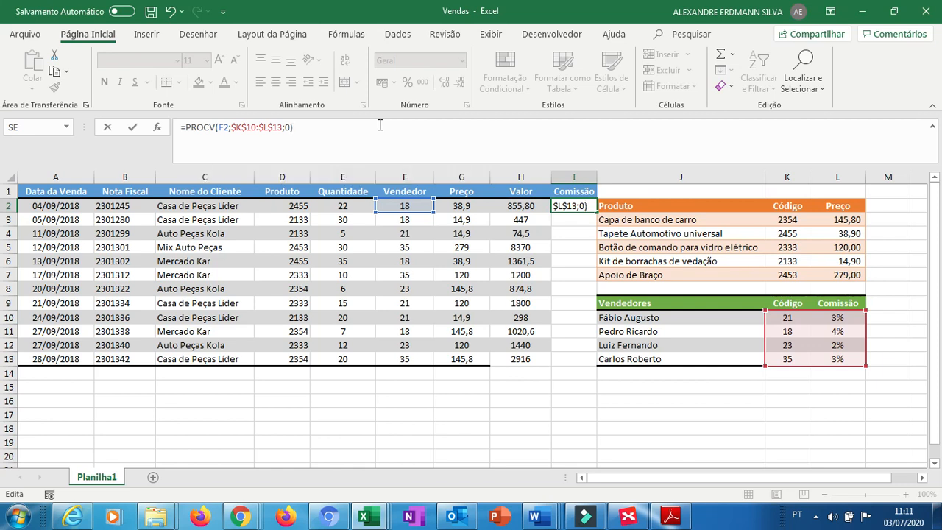
key(Return)
key(Up)
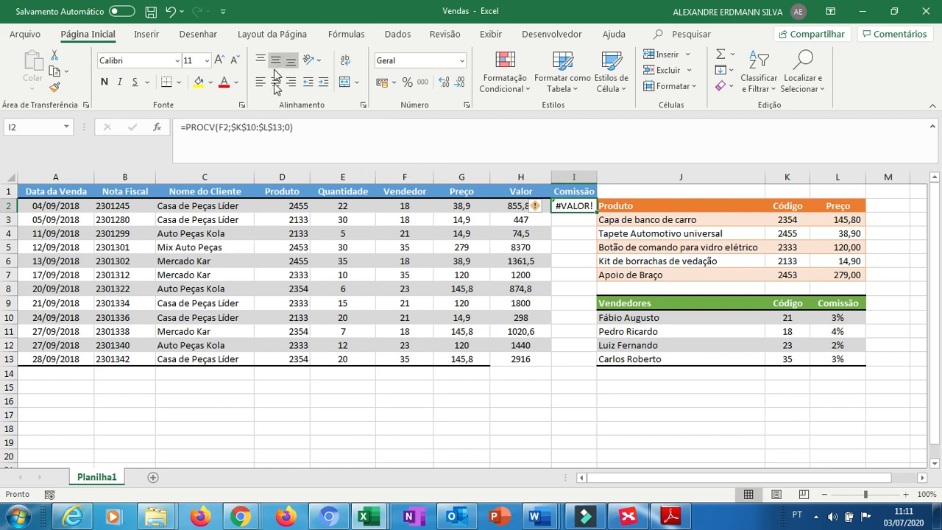
Edit the I2 formula to =PROCV(F2;$K$10:$L$13;2;0)*H2 with column index 2, and enter it.
click(291, 129)
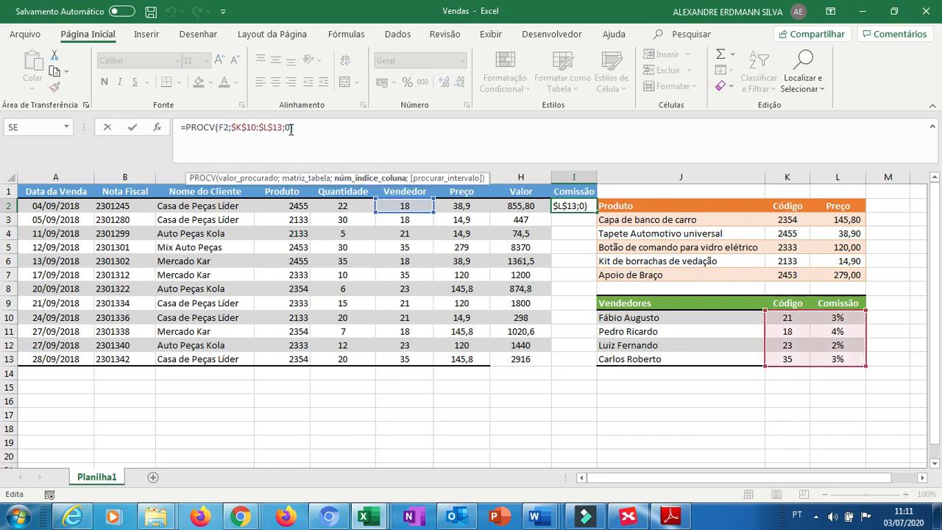
click(409, 161)
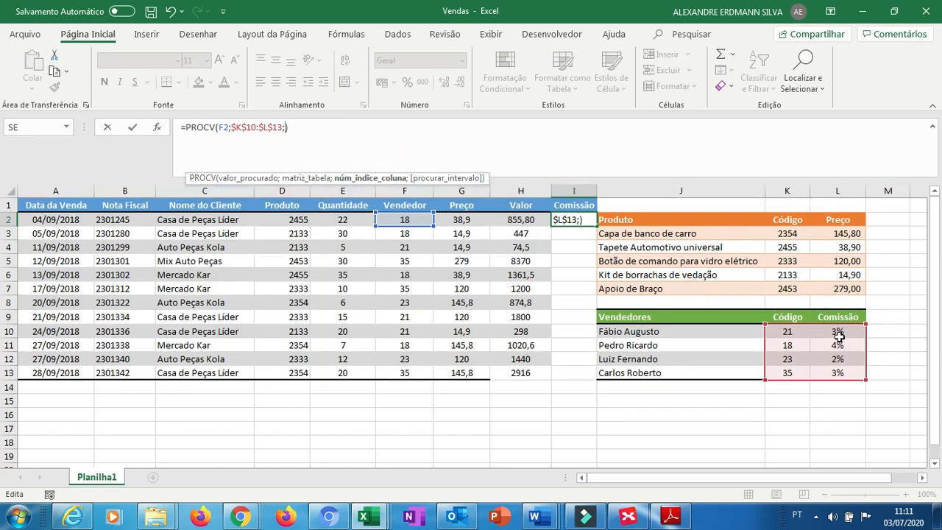
text(2)
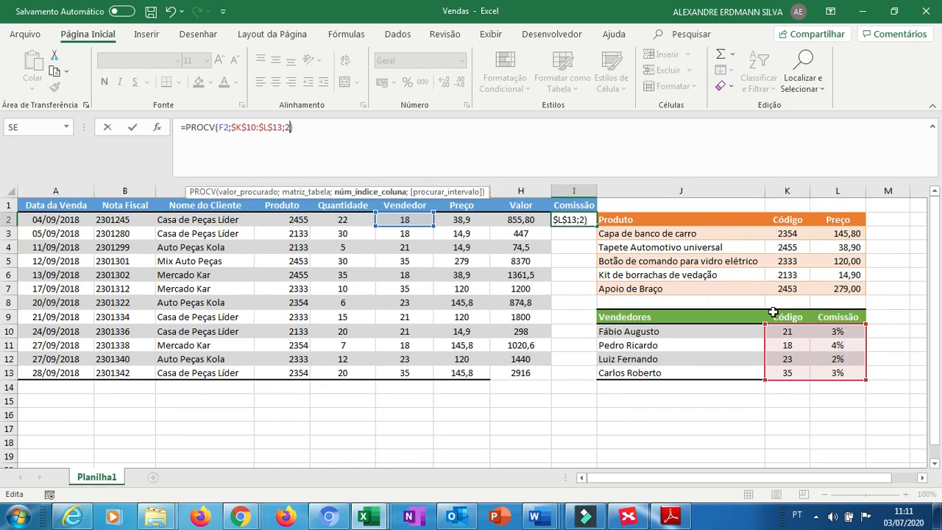
text(;0)
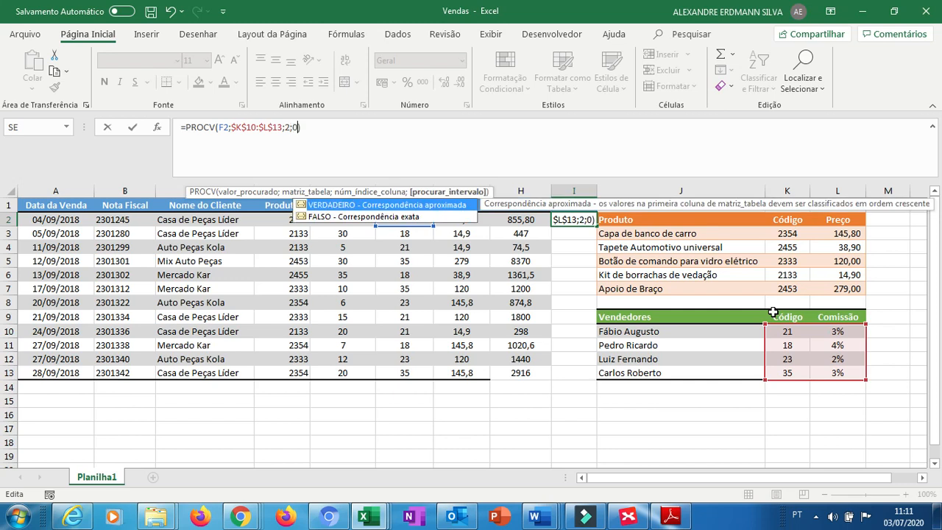
text()*)
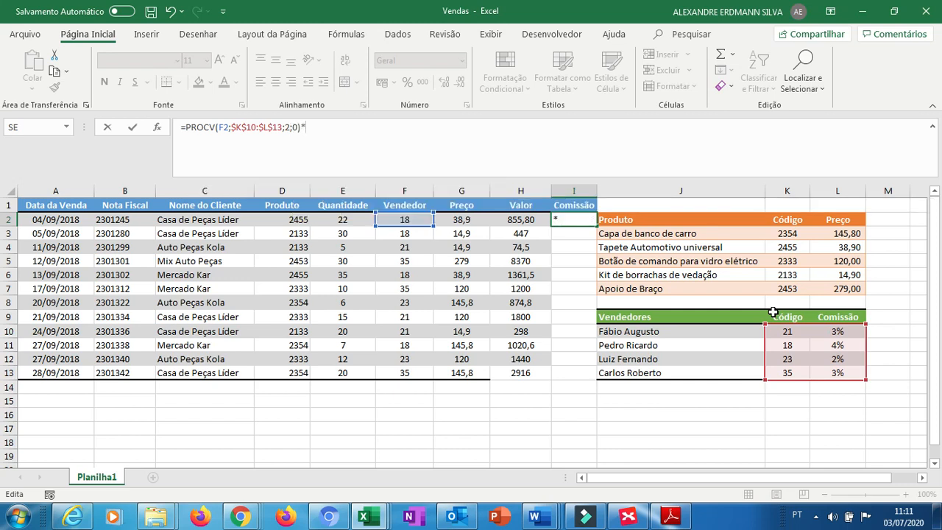
click(517, 219)
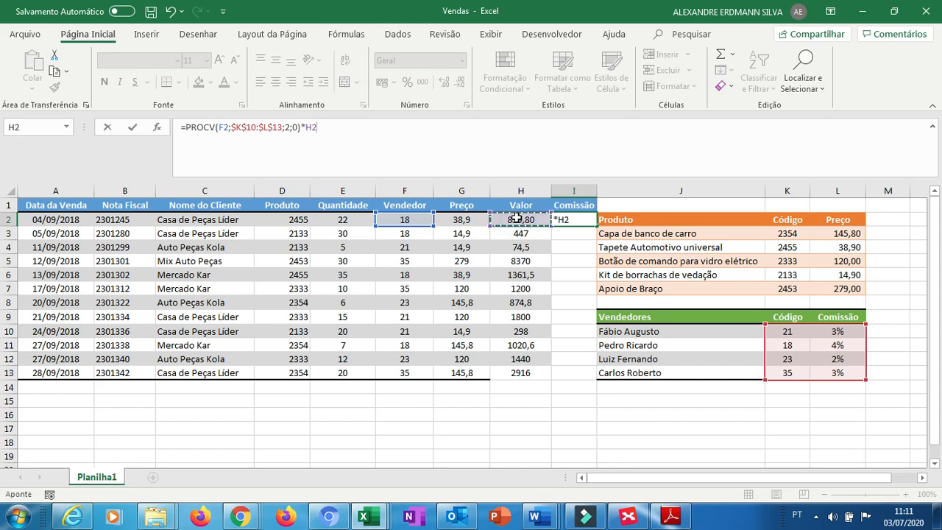
key(Return)
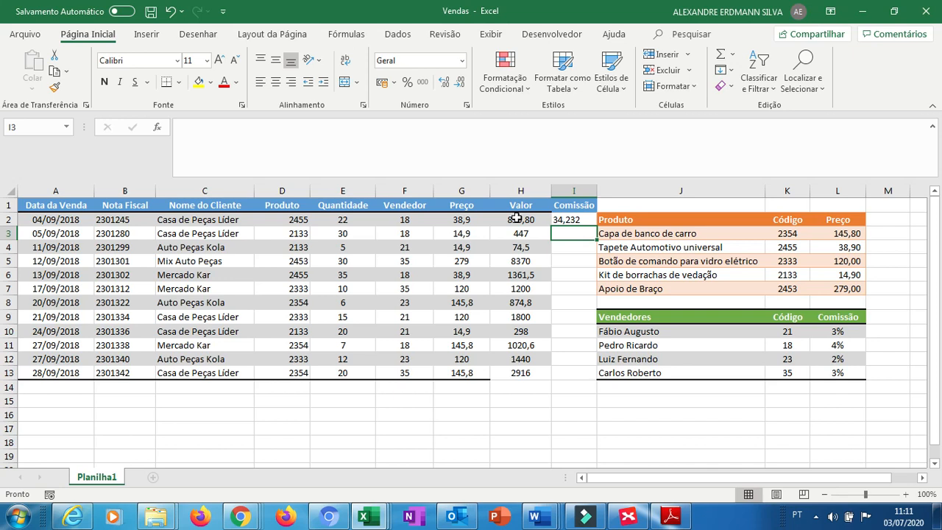
Fill the I2 commission formula down through I13.
click(581, 223)
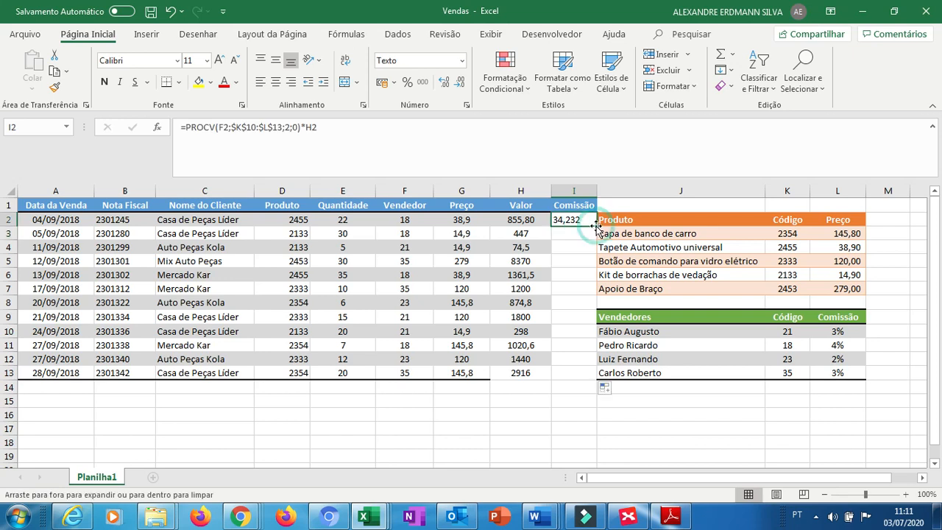
double_click(597, 227)
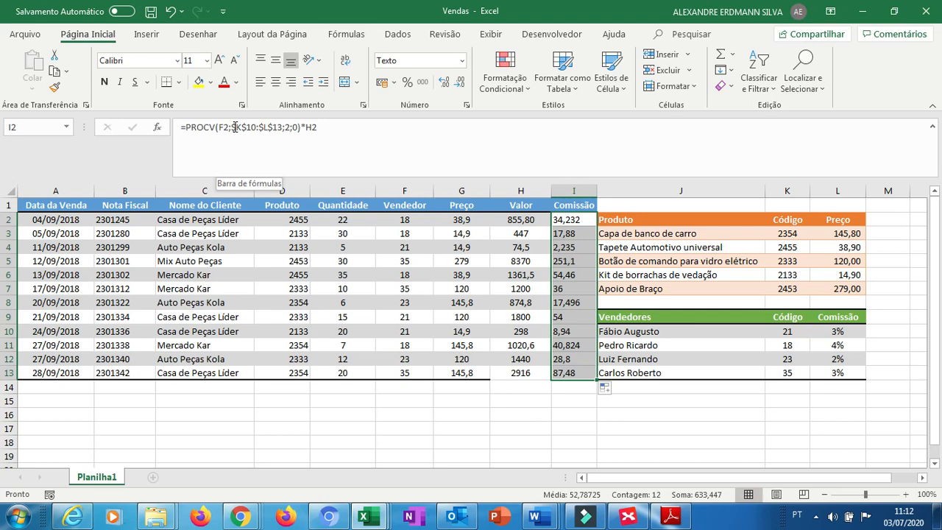
Switch to the IMC workbook window.
key(alt+Tab)
key(alt+Tab)
key(alt+Tab)
key(alt+Tab)
key(alt+Tab)
key(alt+Tab)
key(alt+Tab)
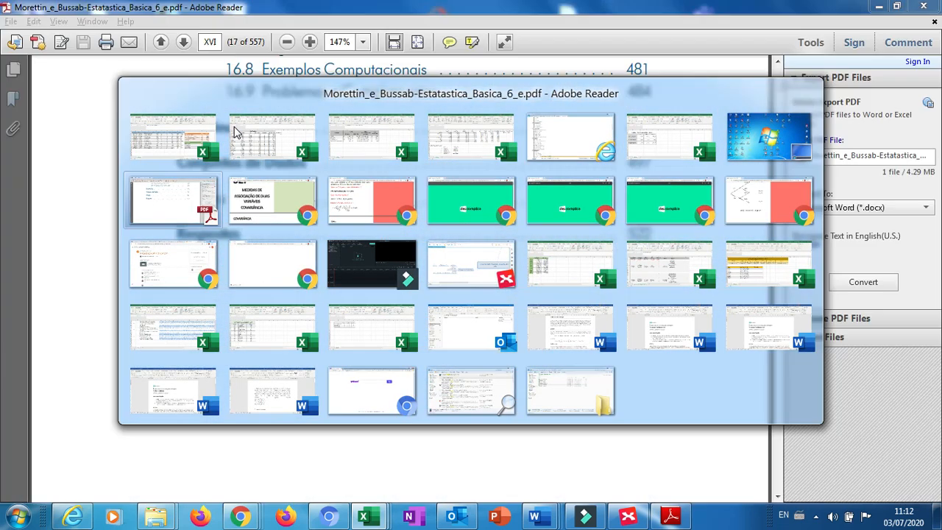
key(alt+Tab)
key(alt+Tab)
key(alt+Tab)
key(alt+Tab)
key(alt+Tab)
key(alt+Tab)
key(alt+Tab)
key(alt+Tab)
key(alt+Tab)
key(alt+Tab)
key(alt+Tab)
key(alt+Tab)
key(alt+Tab)
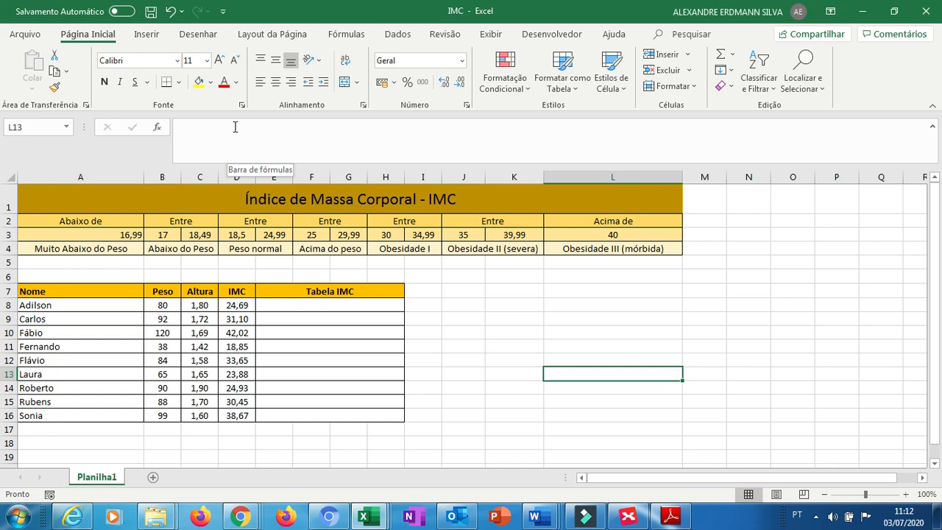
In E8, enter =PROCH(D8;A3:L4;2;1) to classify the IMC using the header table with approximate match.
key(Left)
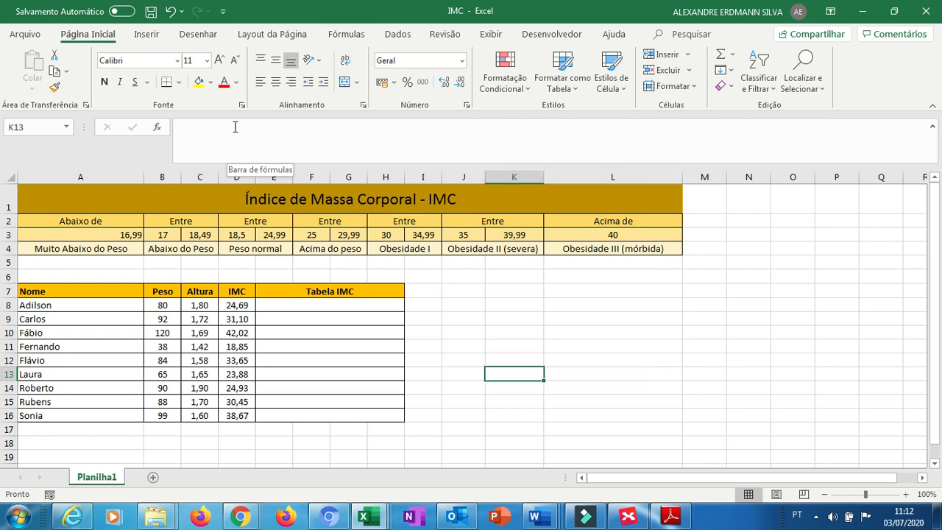
key(Left)
key(Left)
key(Left)
key(Left)
key(Left)
key(Left)
key(Left)
key(Left)
key(Up)
key(Up)
key(Up)
key(Up)
key(Up)
key(Up)
key(Right)
key(Right)
key(Down)
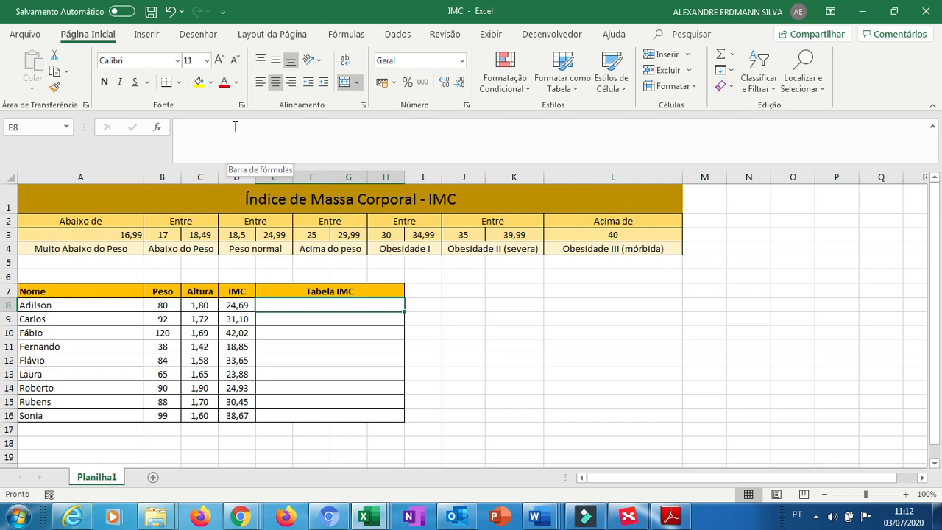
text(=)
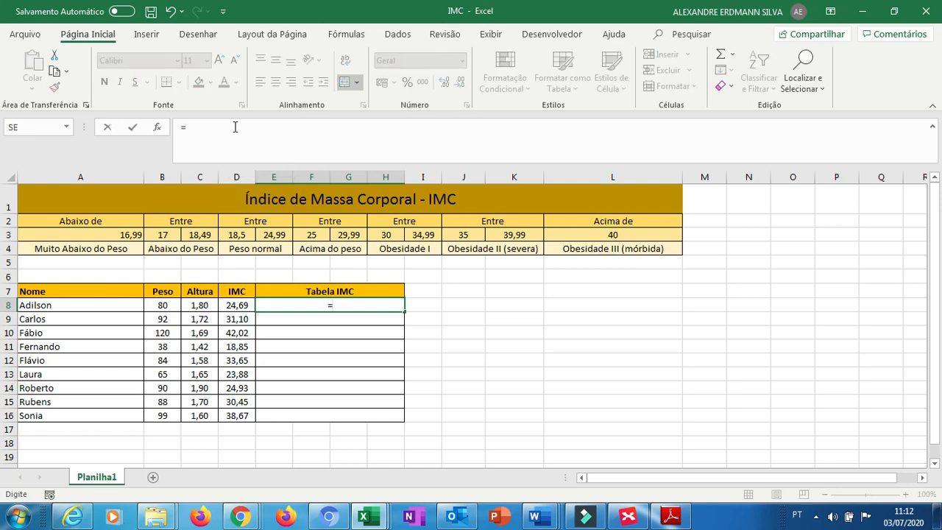
text(proc)
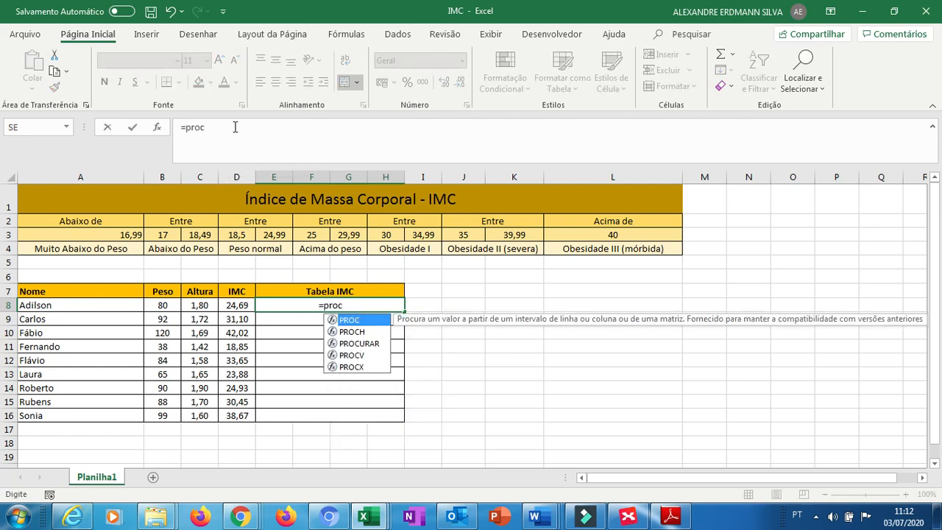
text(h()
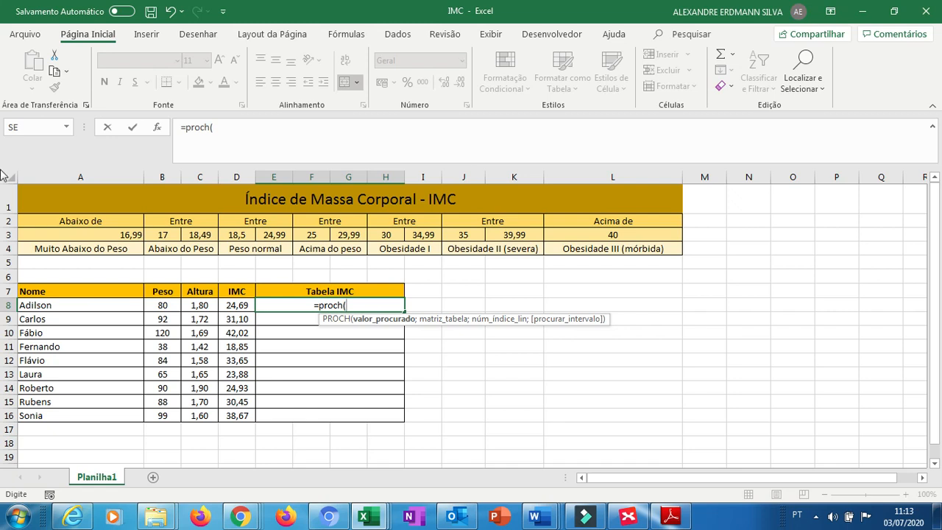
click(232, 305)
text(;)
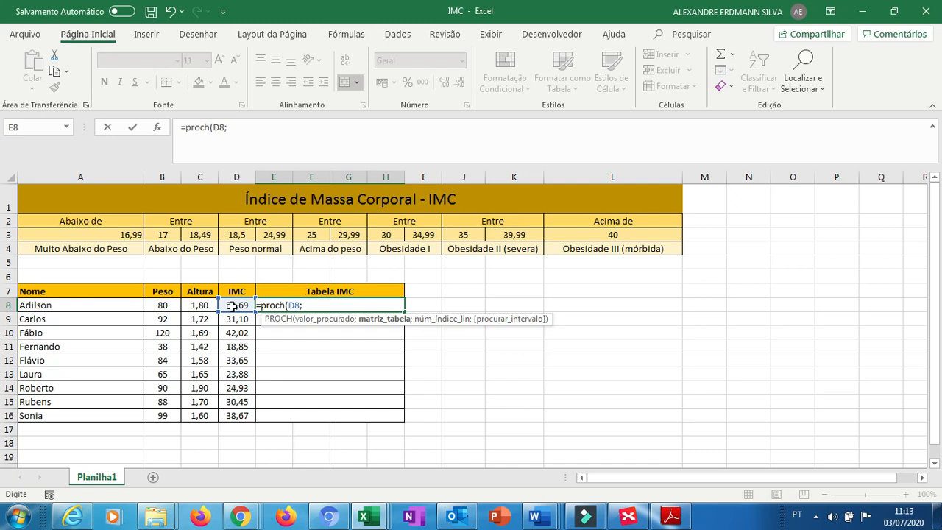
click(103, 236)
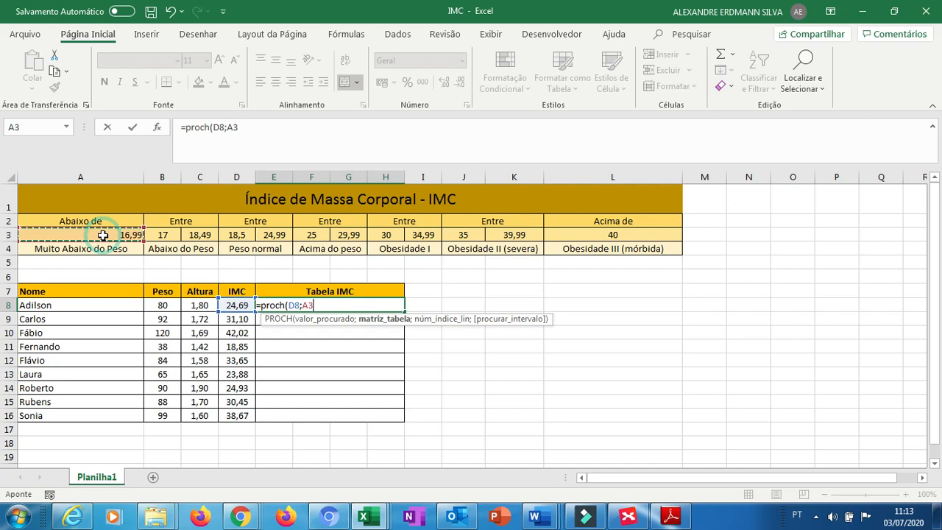
key(End)
key(shift+Right)
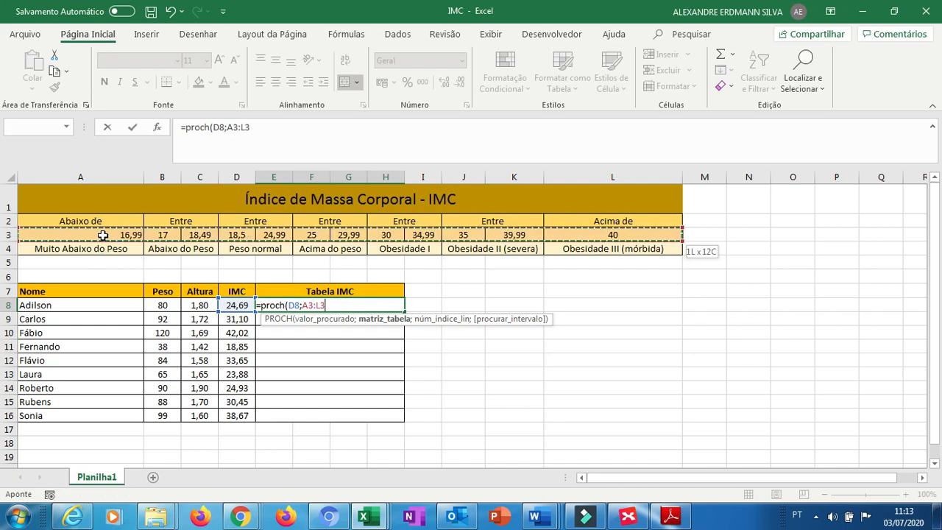
key(shift+Down)
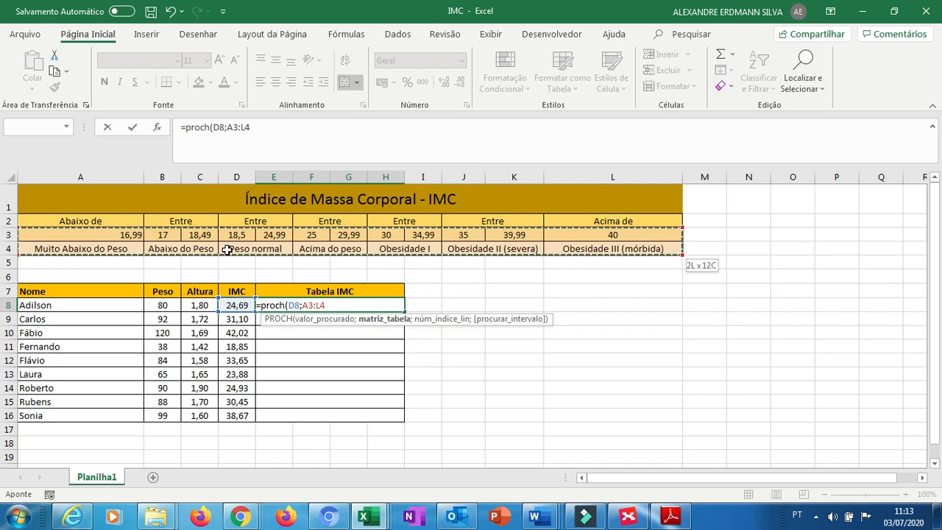
text(;2)
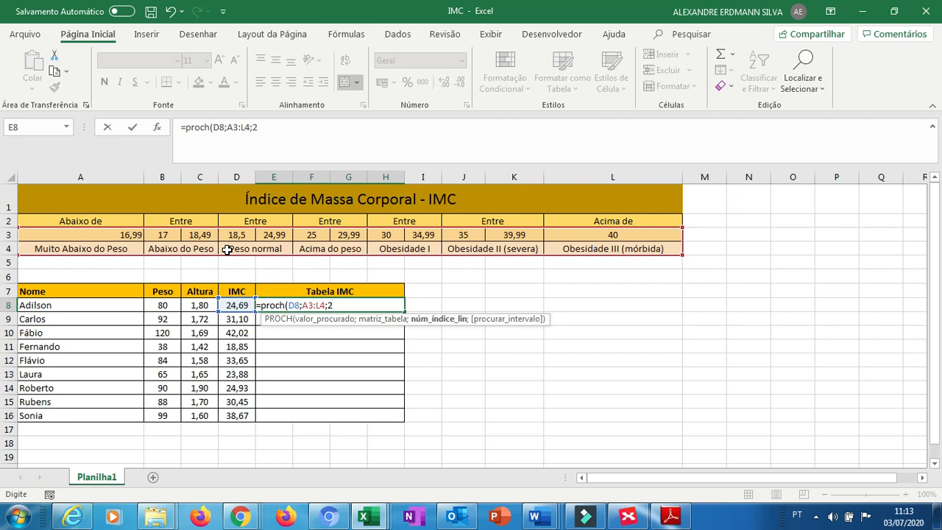
text(;)
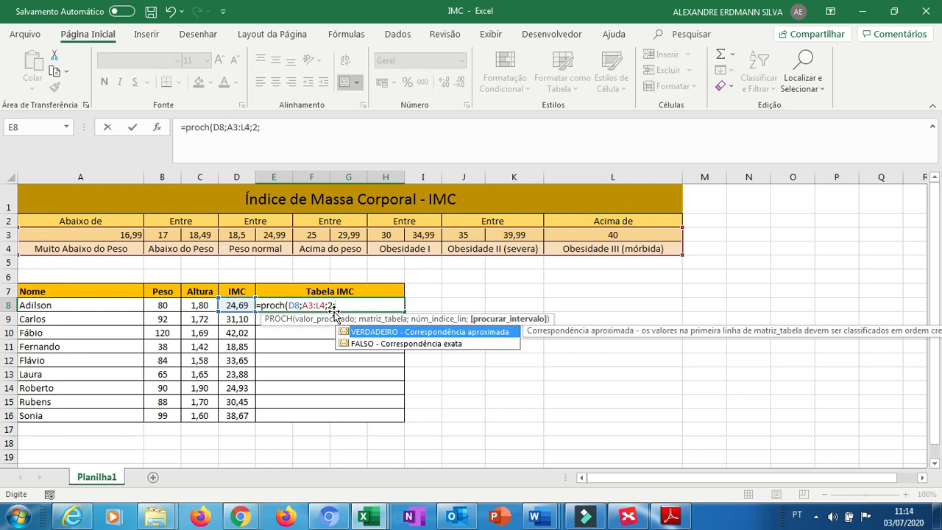
double_click(378, 332)
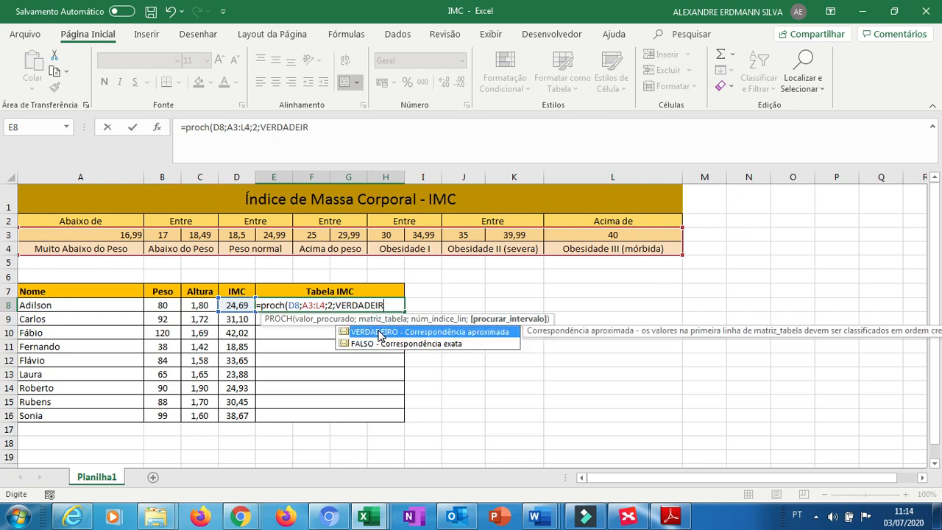
key(BackSpace)
key(BackSpace)
key(BackSpace)
key(BackSpace)
key(BackSpace)
key(BackSpace)
key(BackSpace)
key(BackSpace)
key(BackSpace)
key(BackSpace)
text(1)
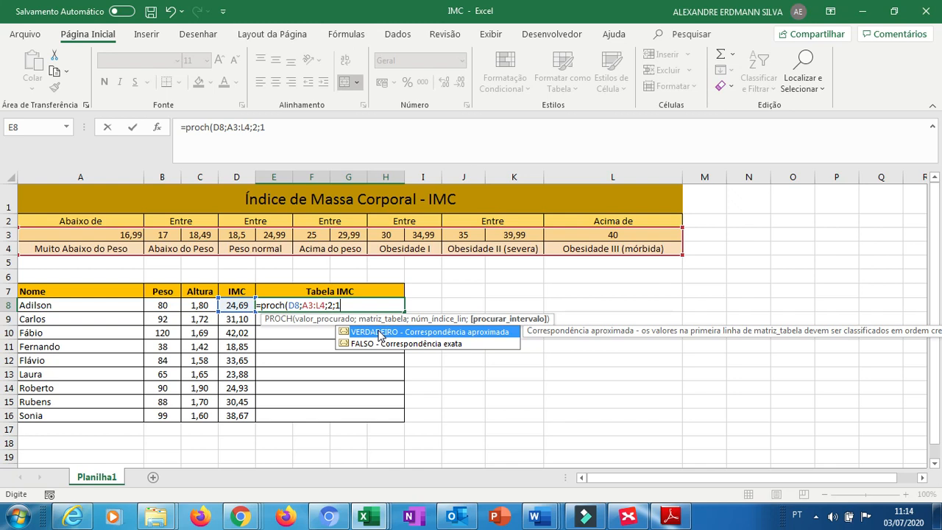
text())
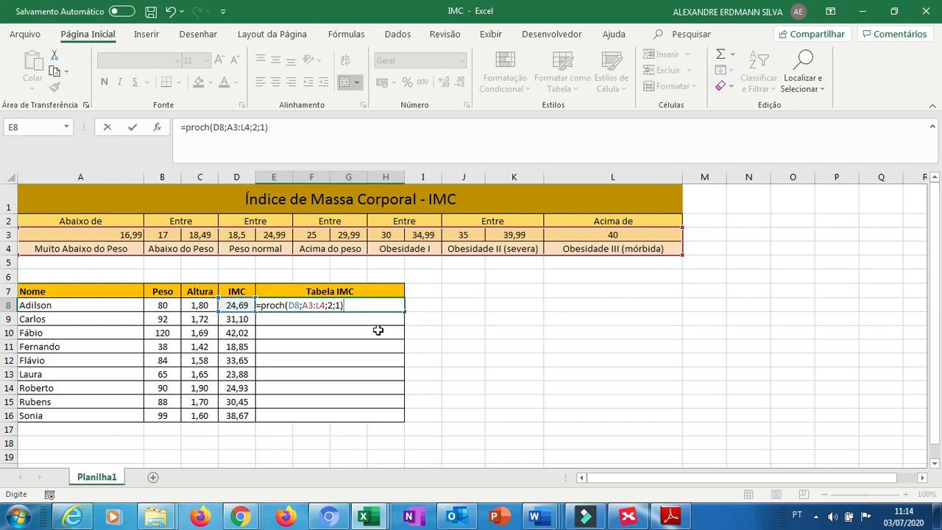
key(ctrl+Return)
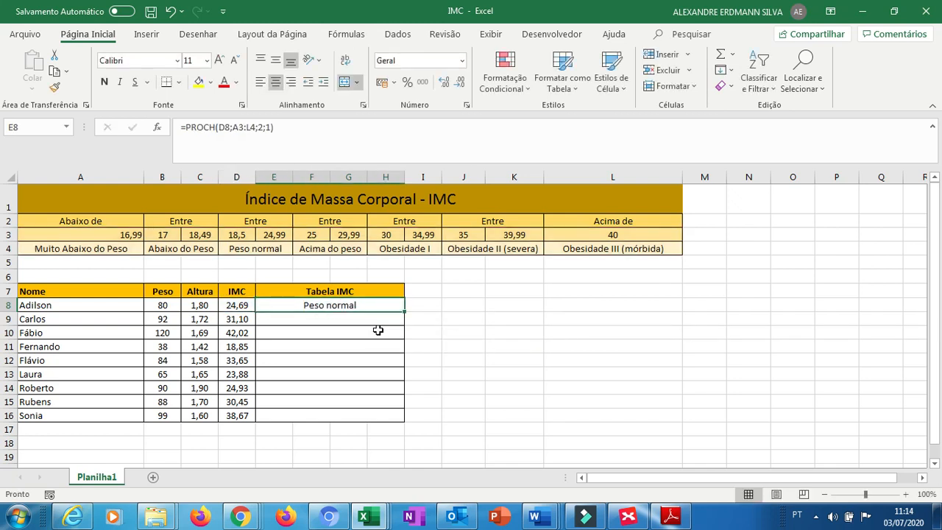
Make the E8 lookup range absolute as $A$3:$L$4 and confirm the formula.
click(236, 130)
text($)
key(Right)
text($)
key(Right)
key(Right)
text($A)
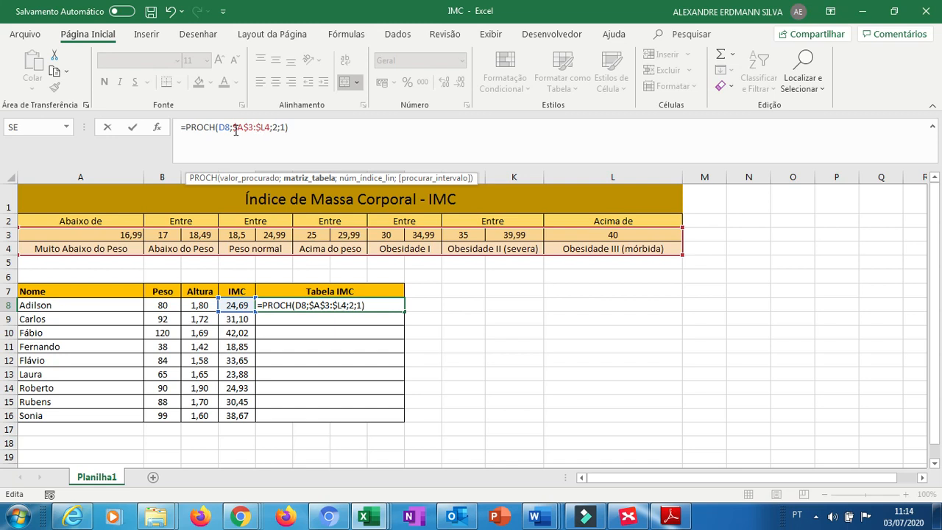
text($)
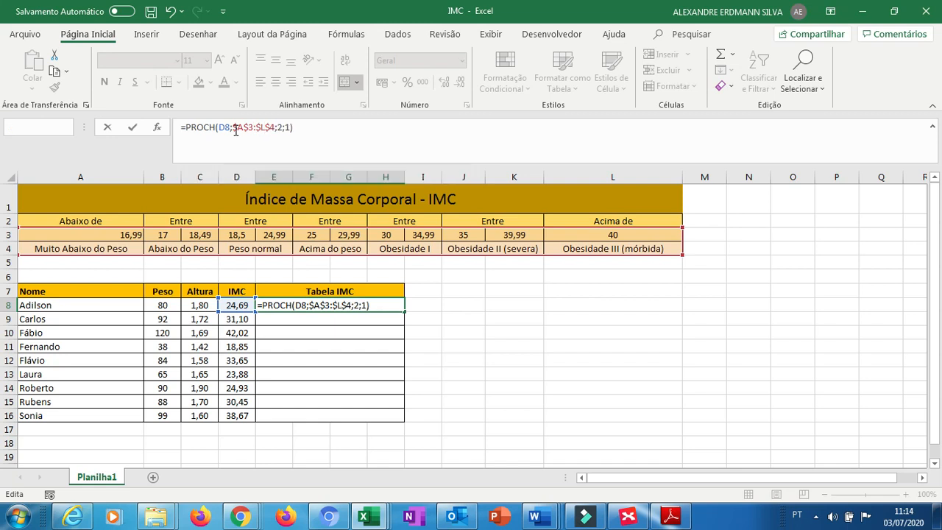
key(Return)
Inspect the IMC value in D8 and the threshold values in the header table.
key(Left)
key(Up)
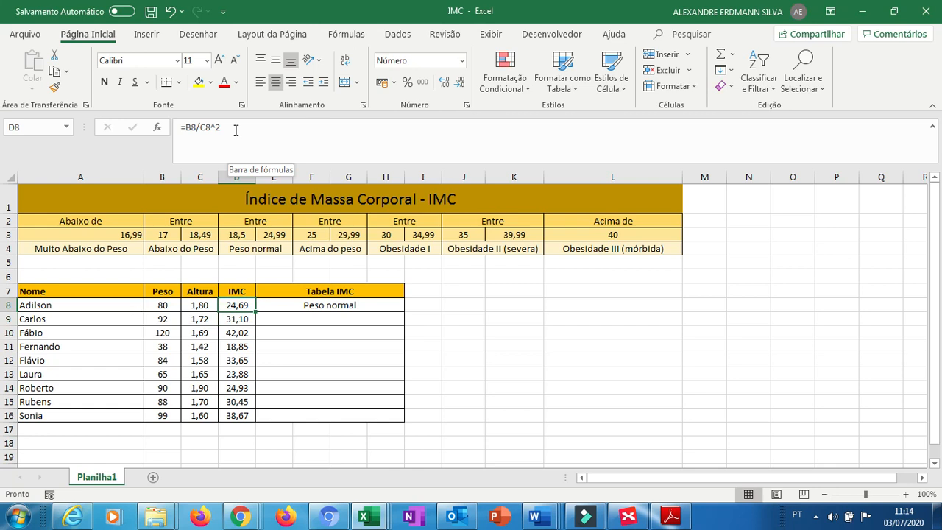
key(Left)
key(Right)
key(Up)
key(Up)
key(Up)
key(Up)
key(Up)
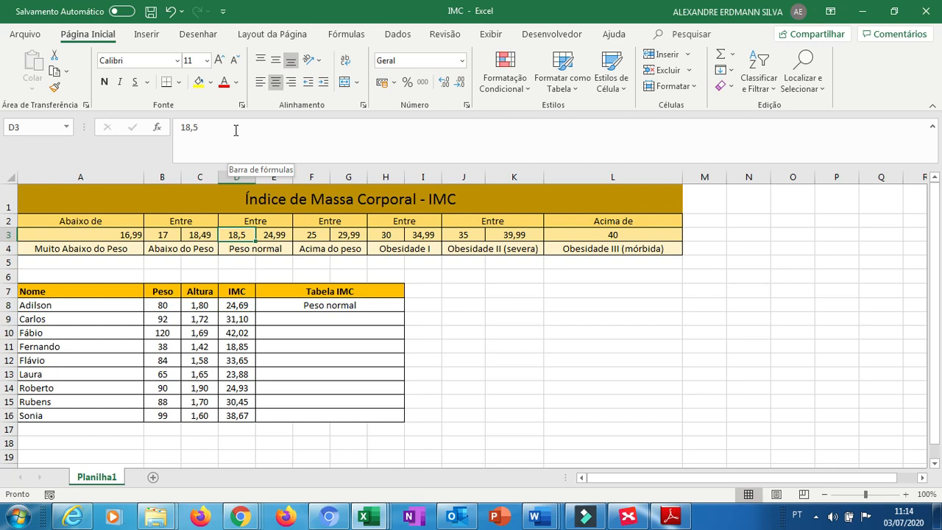
key(Right)
key(Down)
key(Down)
key(Down)
key(Down)
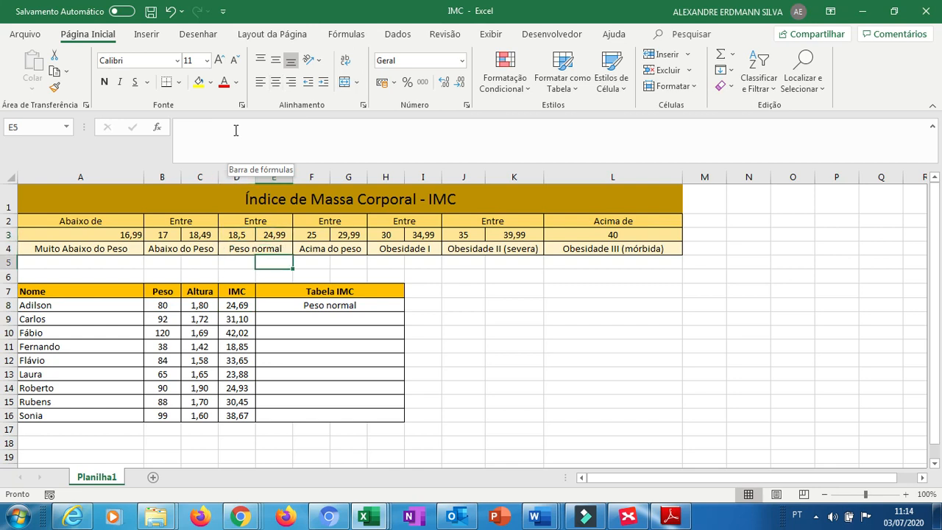
Copy the E8 classification formula down into E9.
key(Down)
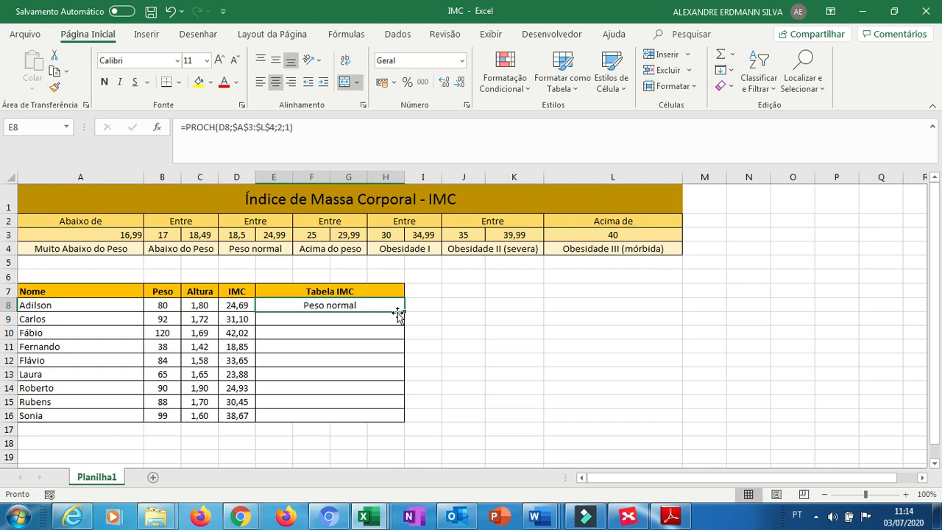
drag(404, 314, 375, 316)
click(375, 316)
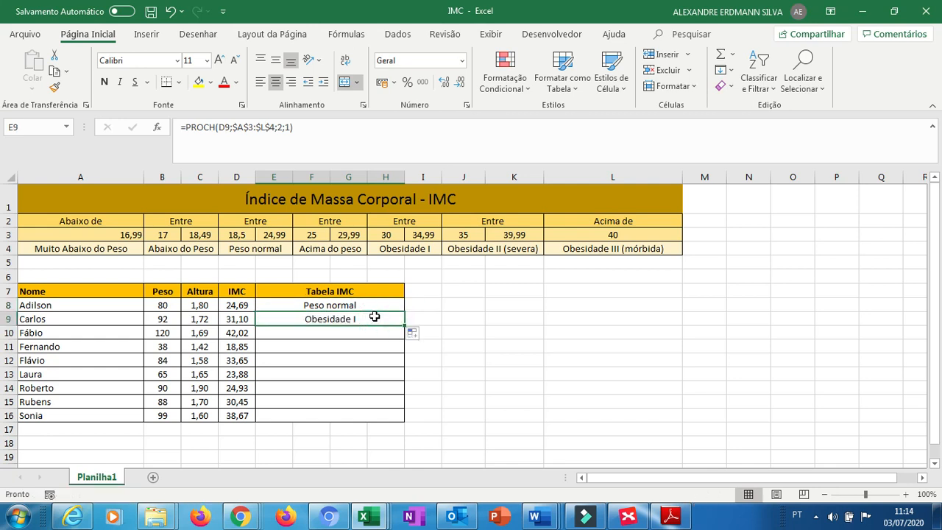
Try changing the E9 formula's match argument to 0 for exact match.
click(291, 129)
key(BackSpace)
text(0)
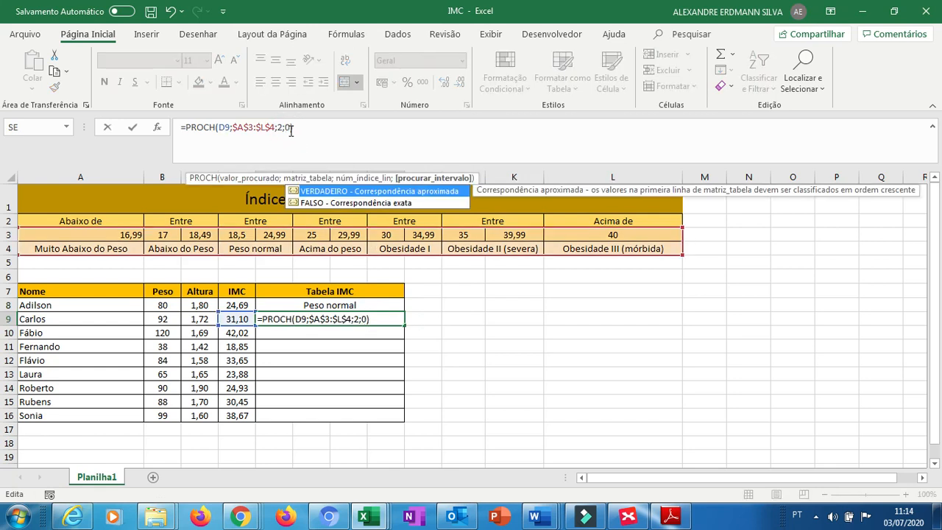
key(Return)
Review the header table's IMC ranges and labels around the Obesidade I band, returning to E9.
key(Up)
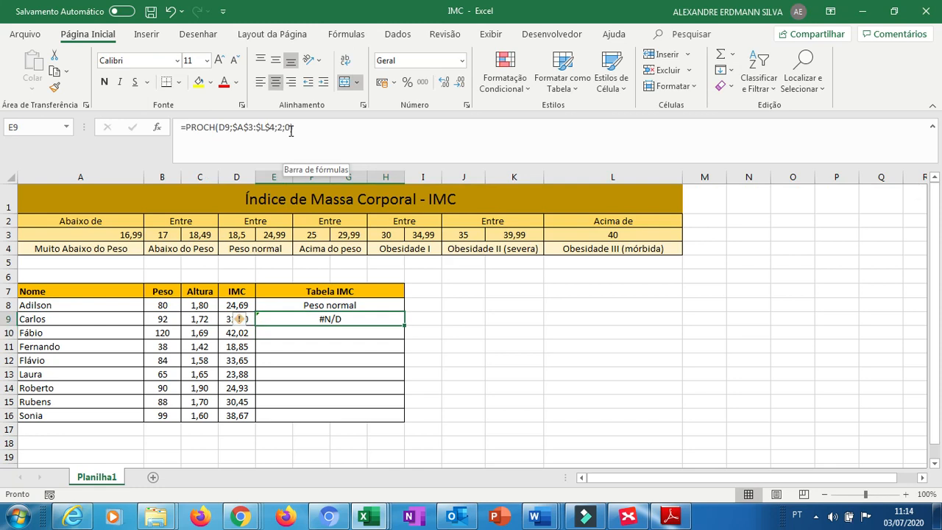
key(Up)
key(Up)
key(Up)
key(Up)
key(Up)
key(Up)
key(Up)
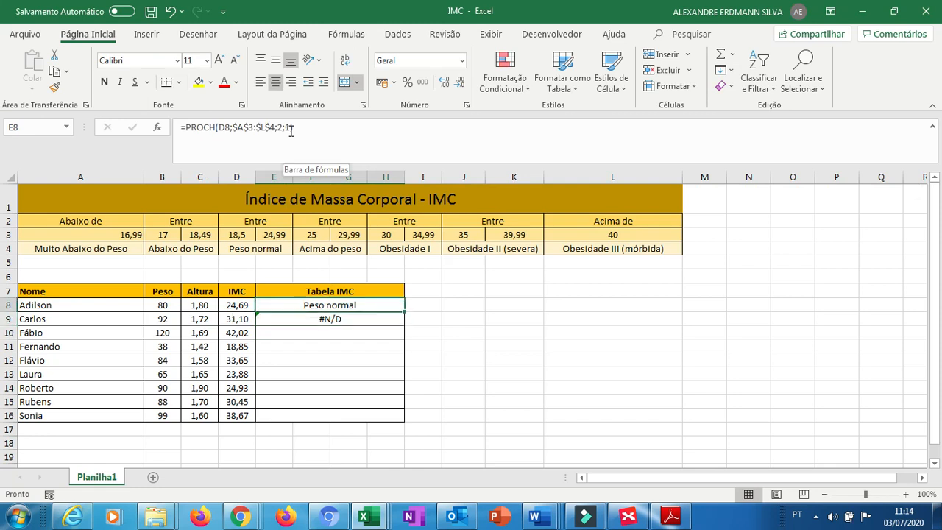
key(Right)
key(Right)
key(Left)
key(Right)
key(Down)
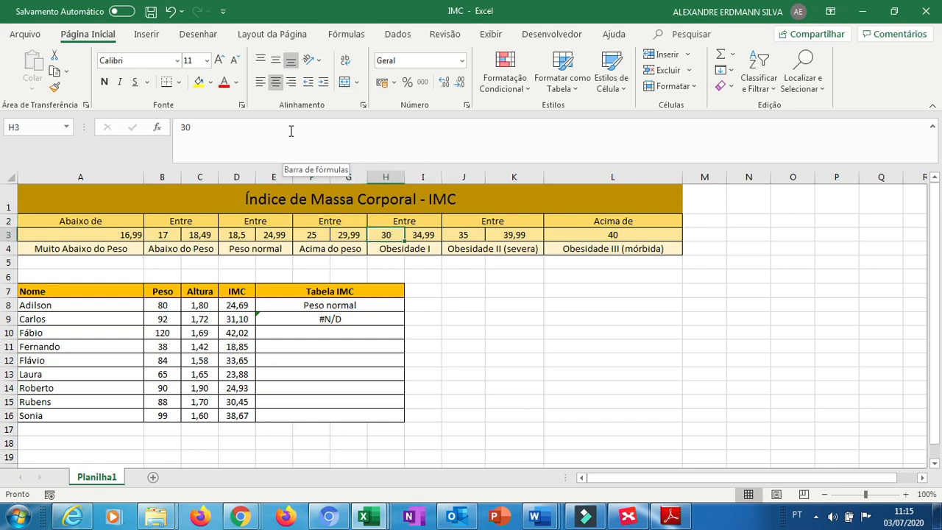
key(Right)
key(Down)
key(Down)
key(Up)
key(Up)
key(Right)
key(Left)
key(Down)
key(Down)
key(Down)
key(Down)
key(Down)
key(Down)
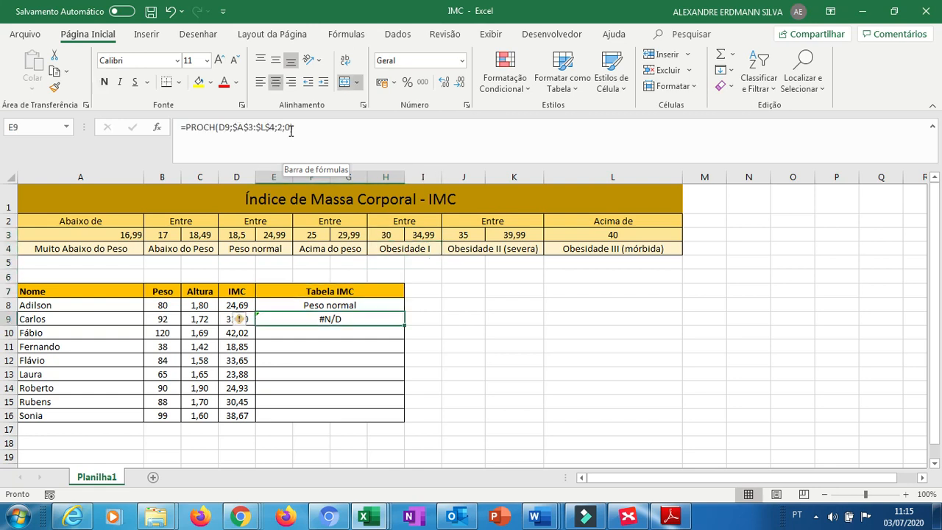
Set the E9 formula's match argument back to 1 and confirm it.
click(292, 130)
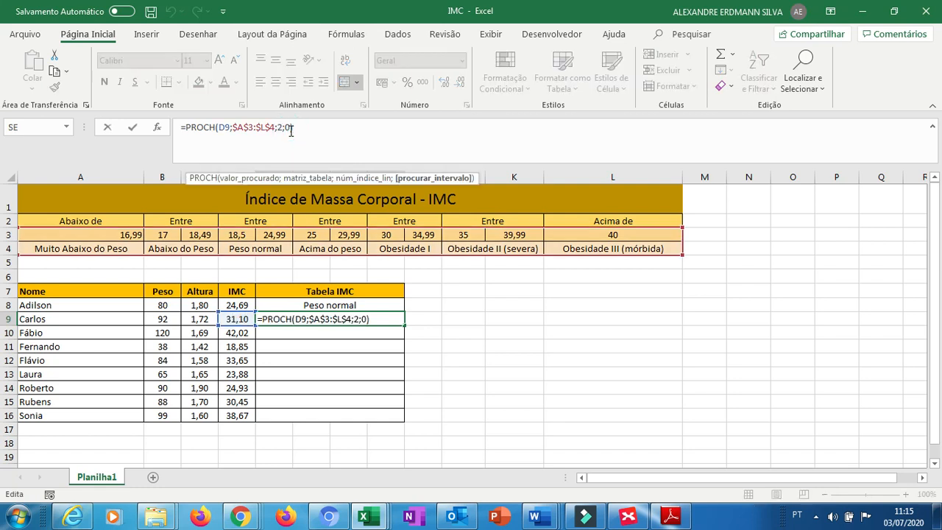
key(BackSpace)
text(1)
key(Return)
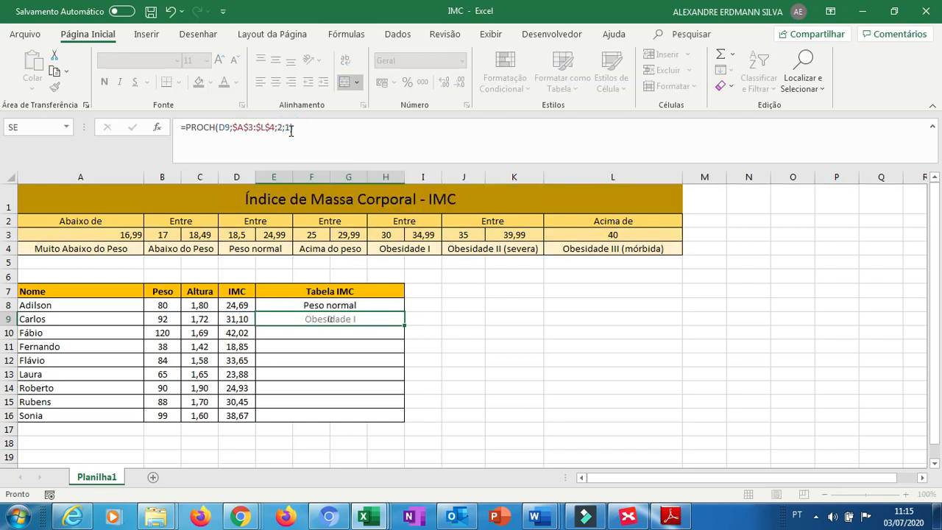
Fill the E9 classification formula down through E16.
key(Up)
key(Up)
key(Up)
key(Up)
key(Up)
key(Up)
key(Up)
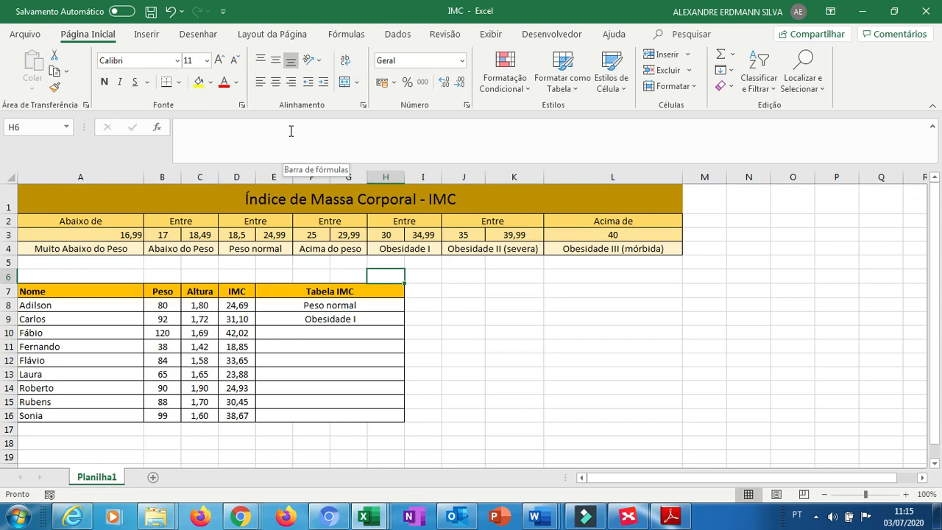
key(Right)
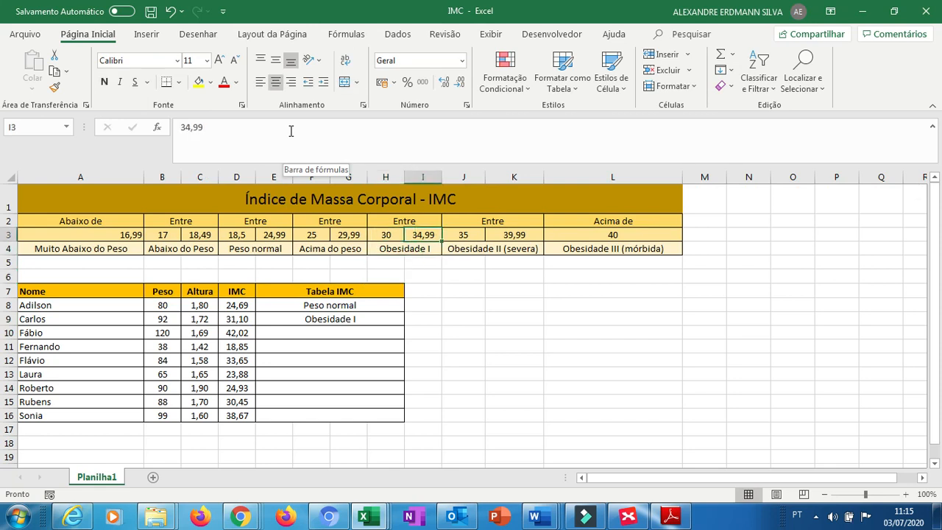
key(Down)
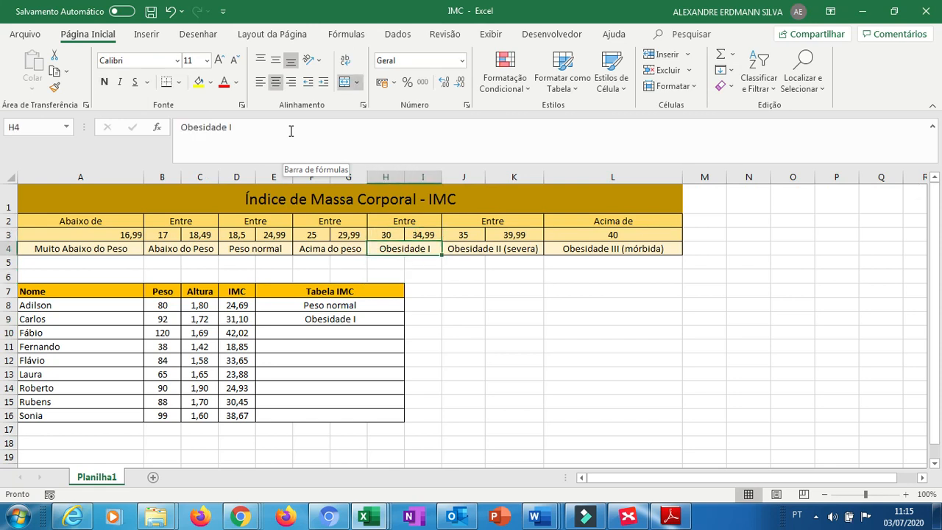
key(Down)
key(Down)
key(Down)
key(Down)
key(Down)
key(Left)
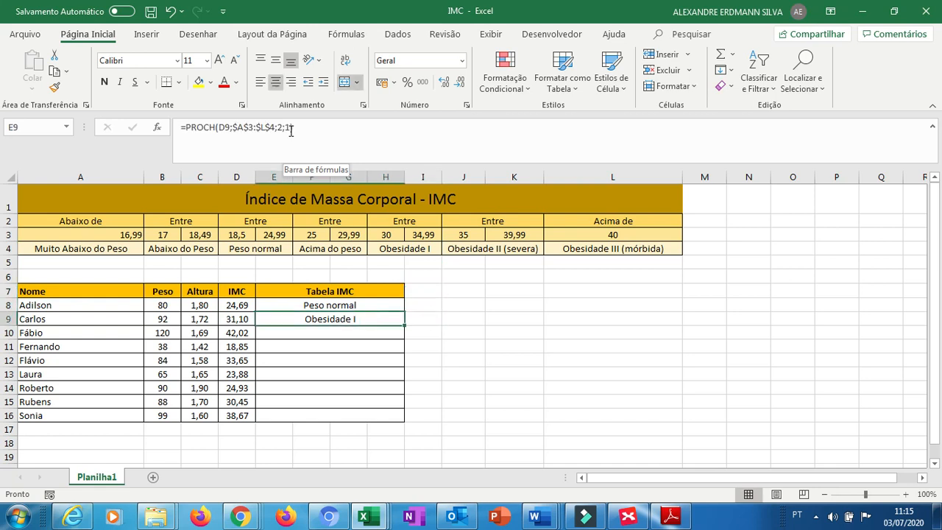
drag(404, 324, 404, 410)
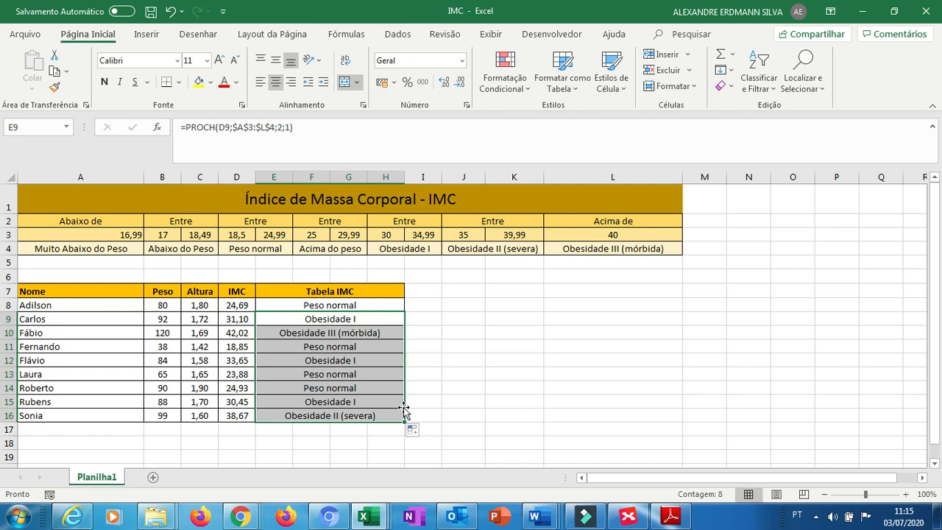
click(347, 35)
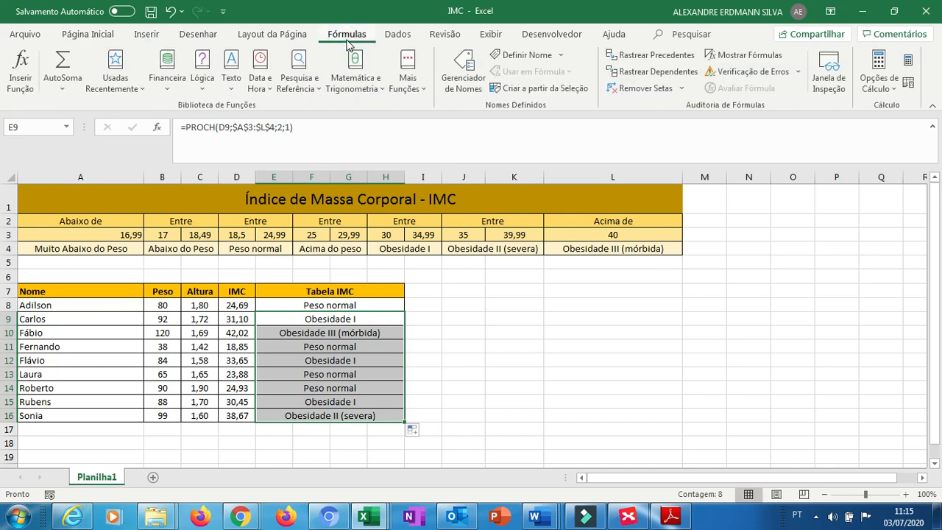